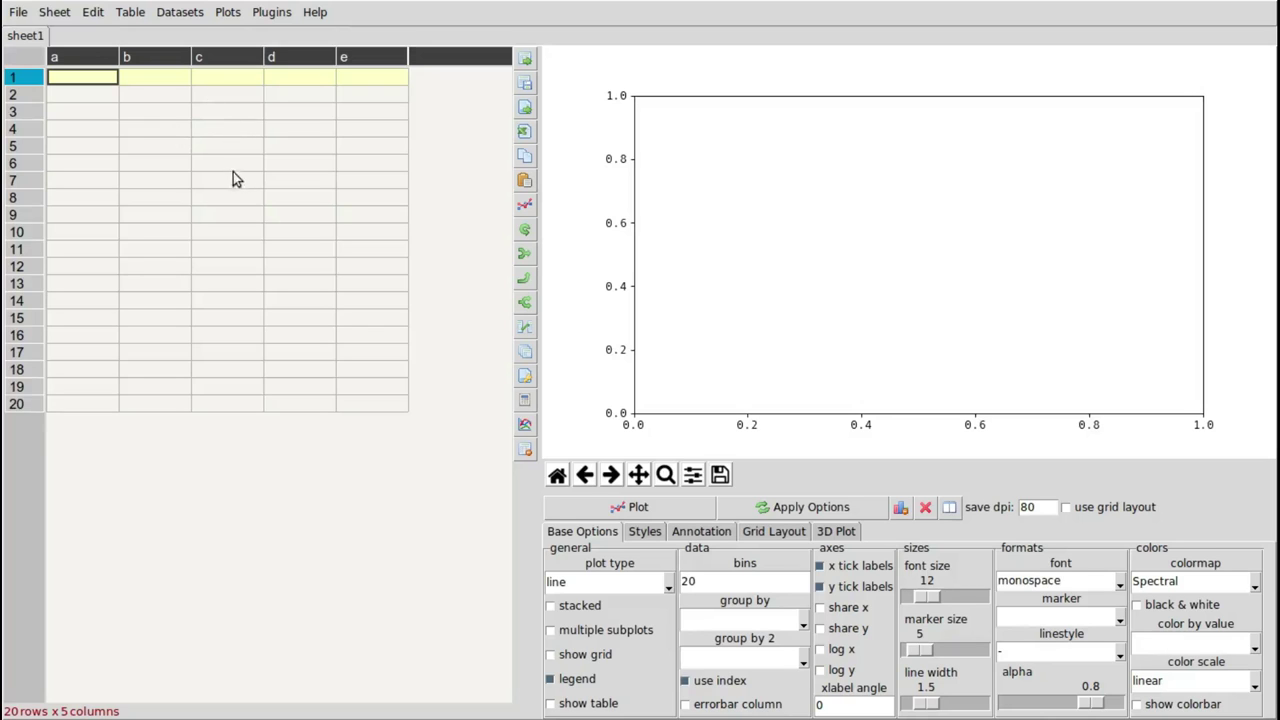
Load the built-in Sample Data dataset into its own sheet.
click(186, 22)
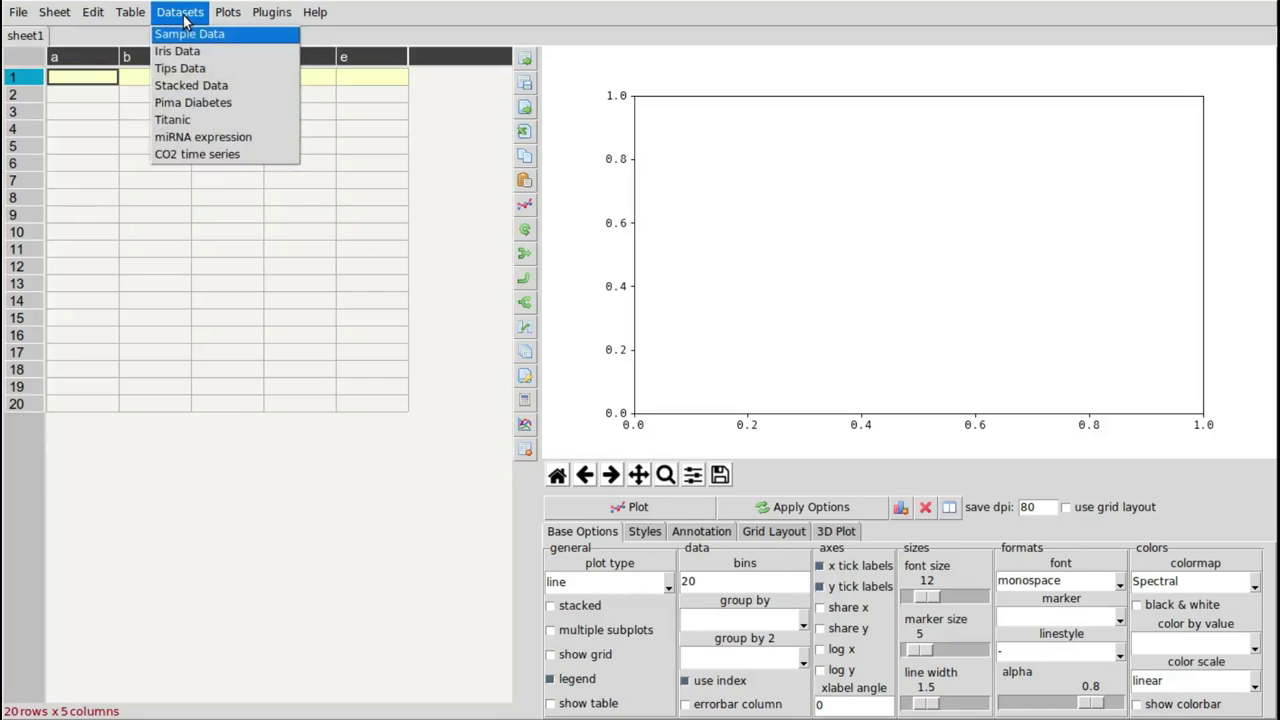
click(236, 38)
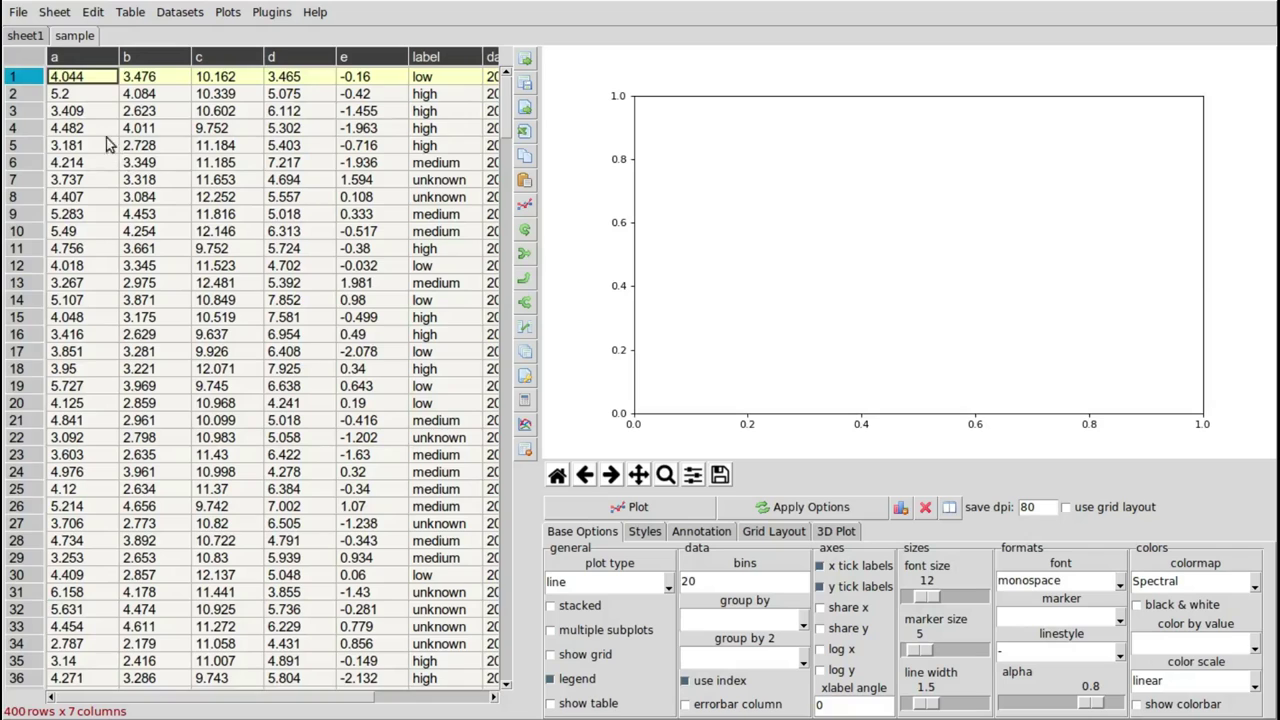
click(108, 128)
click(106, 96)
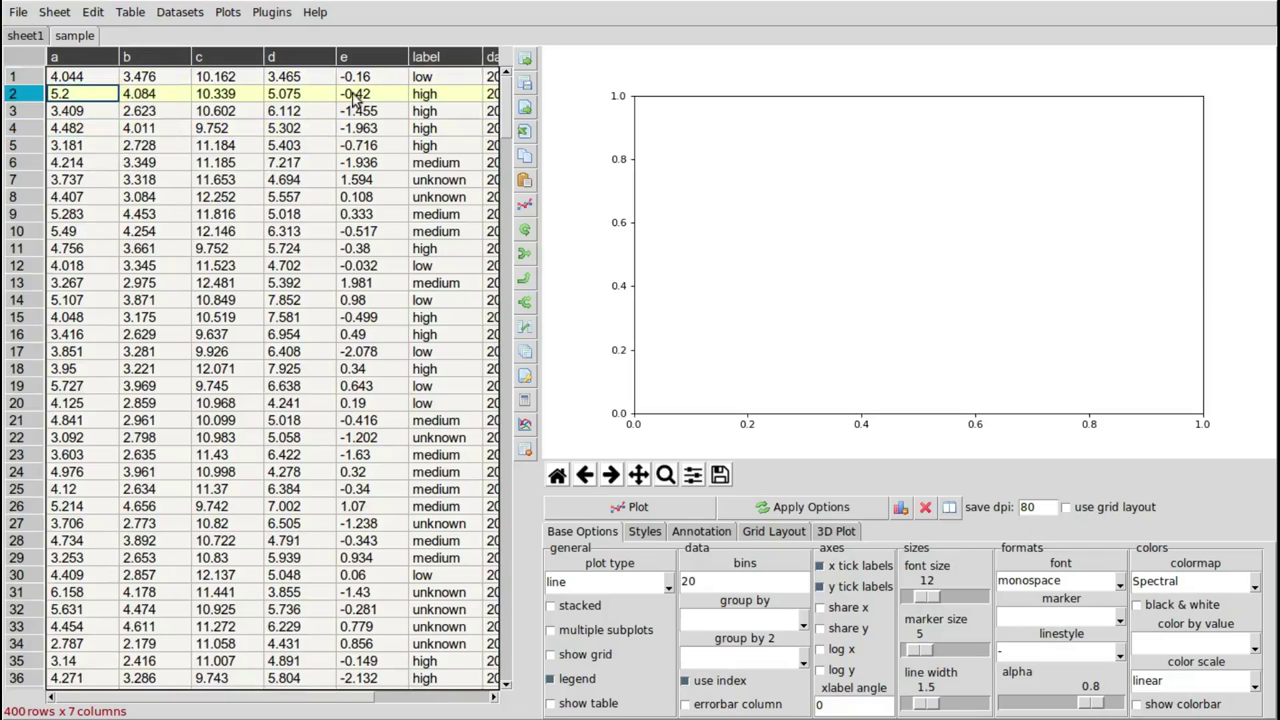
Move the label column to the front of the table, ahead of column a.
click(432, 60)
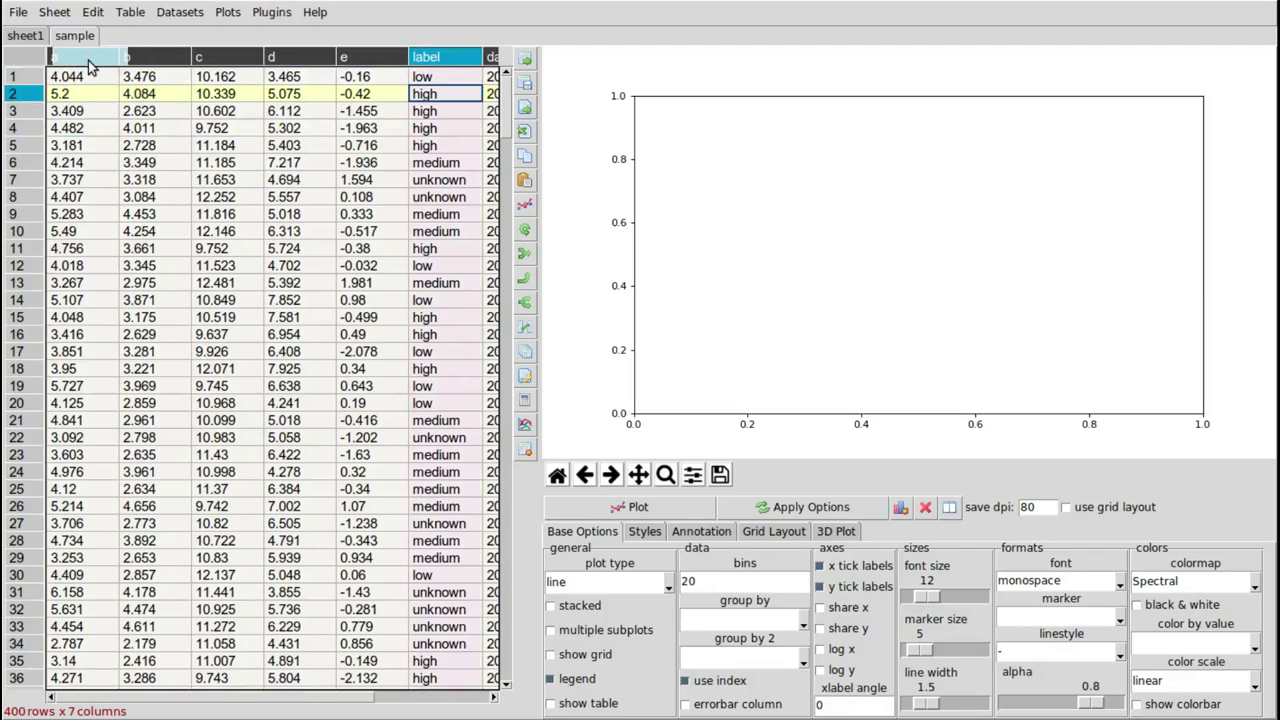
drag(90, 66, 92, 68)
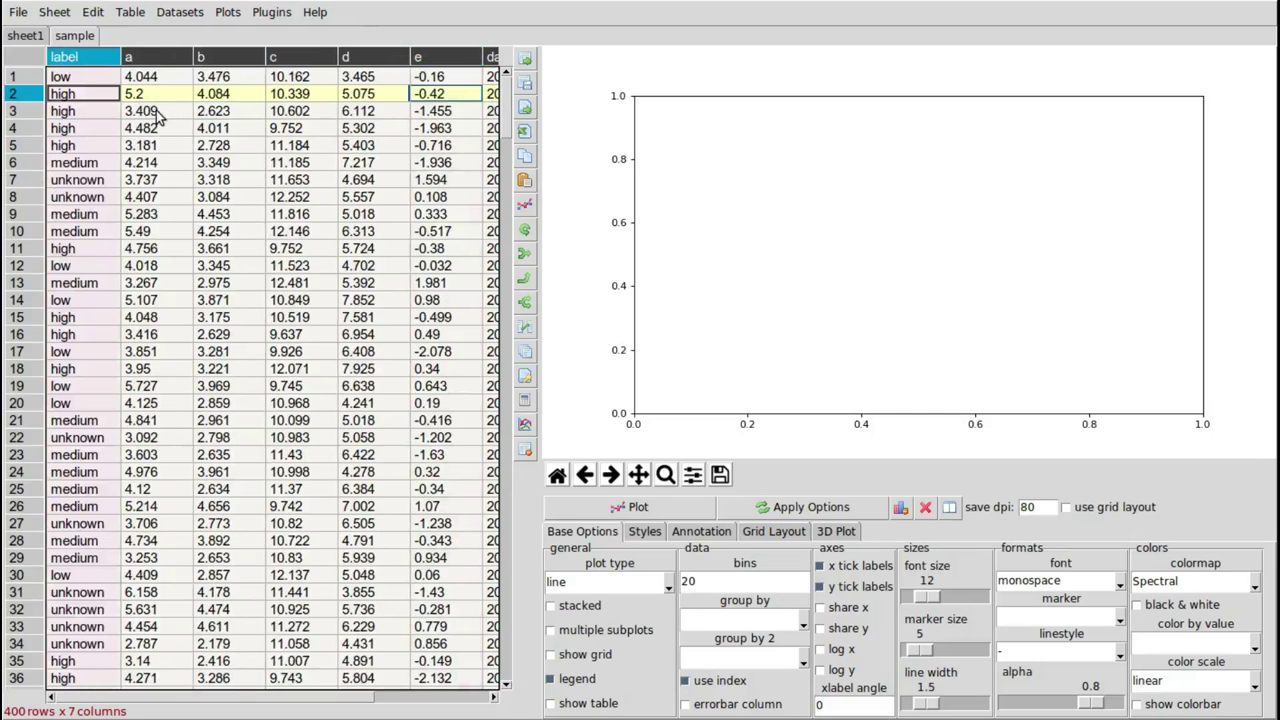
click(162, 110)
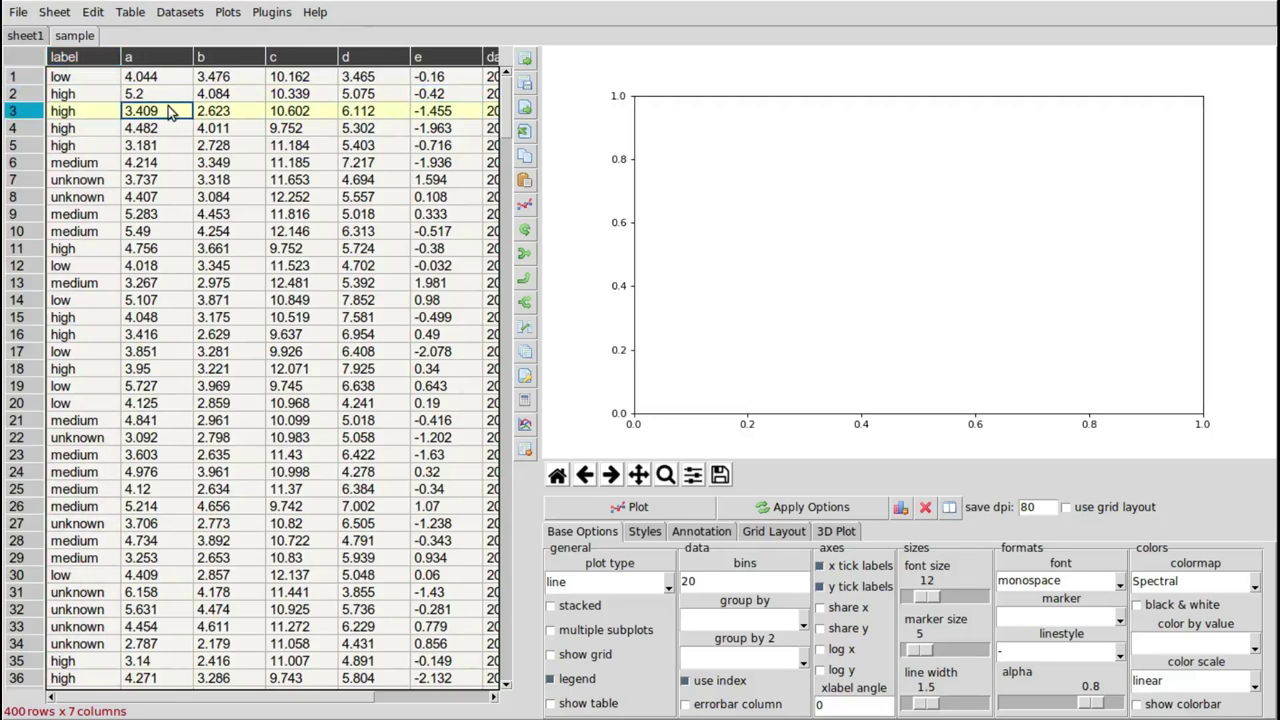
click(194, 163)
click(332, 404)
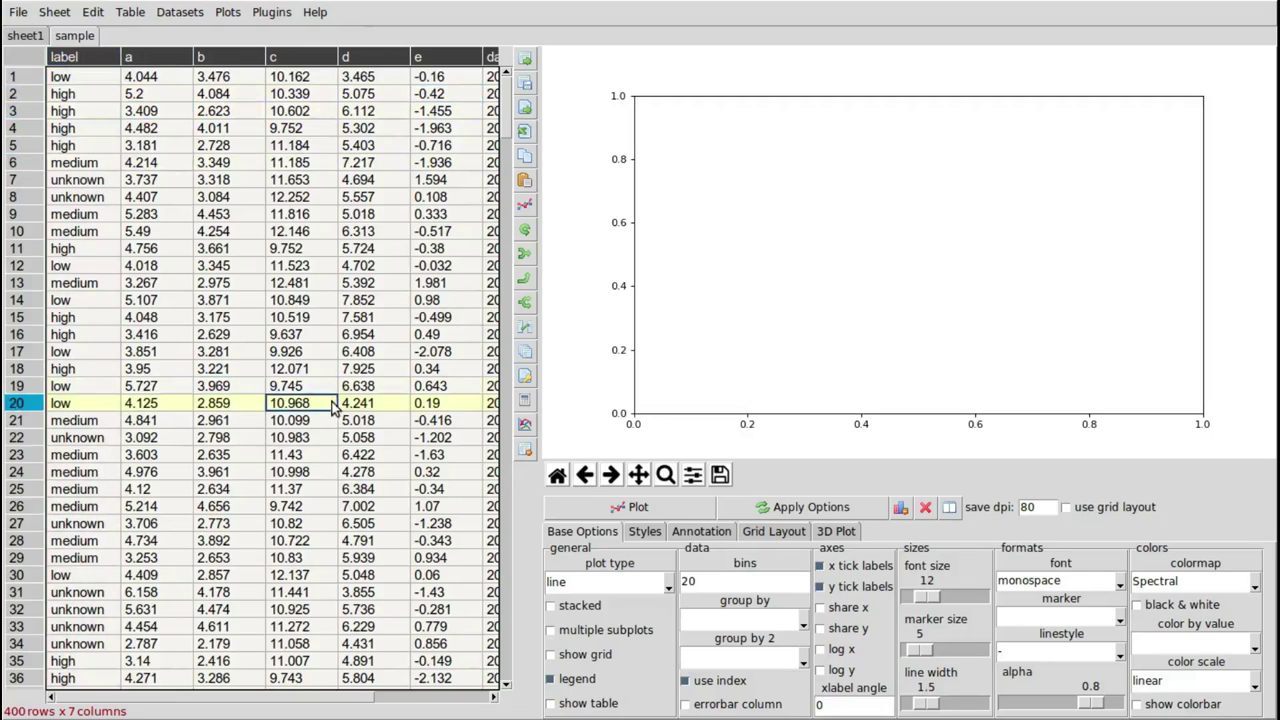
Change the value in column b of row 6 to 3.3.
double_click(236, 163)
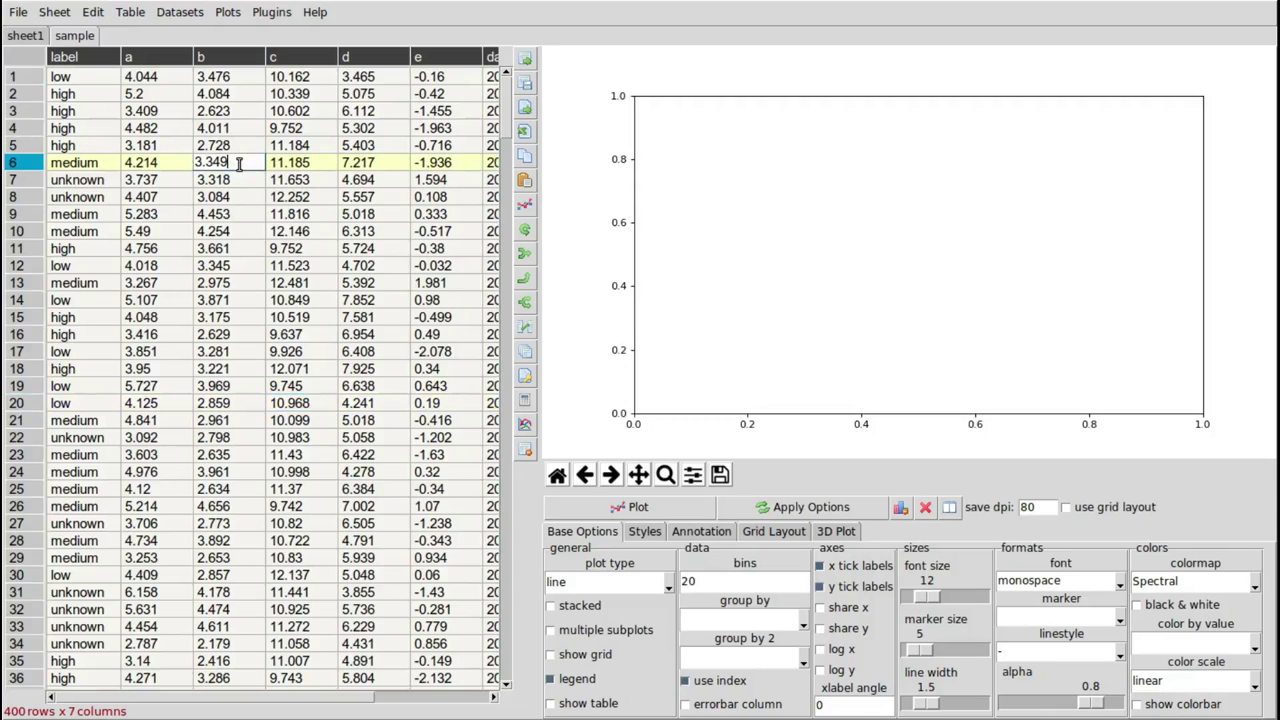
key(BackSpace)
key(BackSpace)
key(Return)
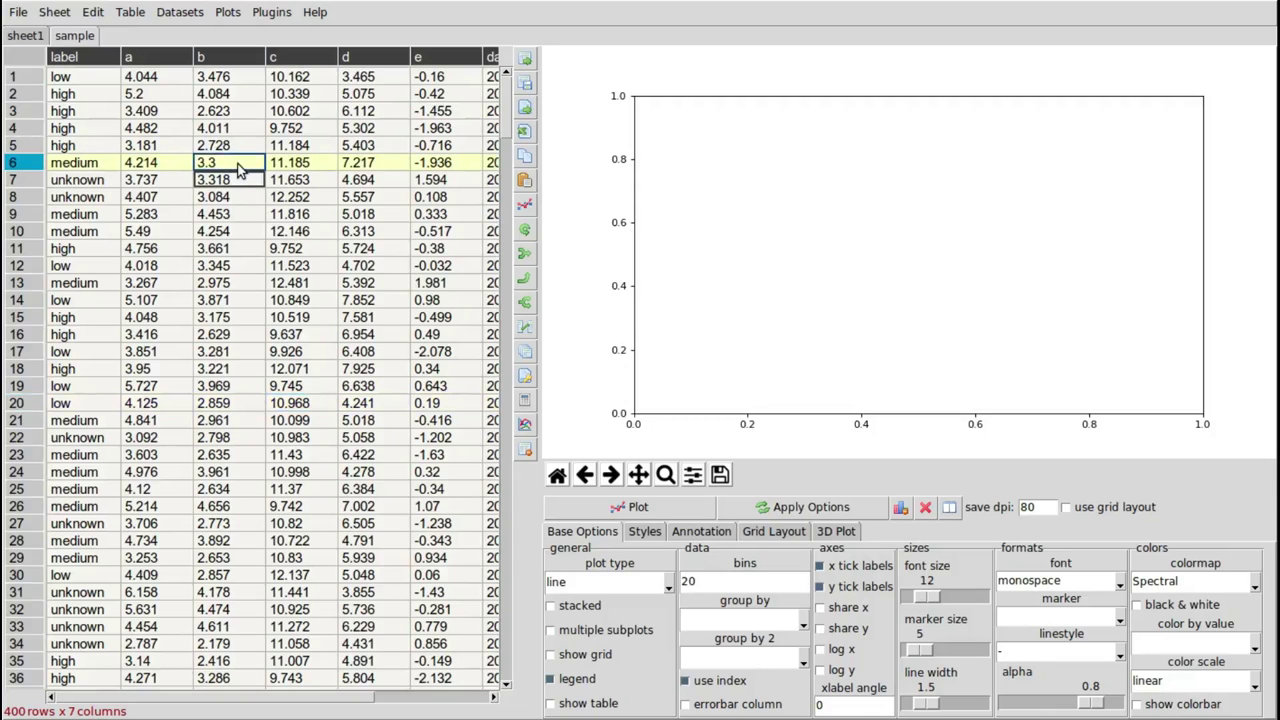
Swap the positions of columns a and c so the order after label is c, b, a.
click(240, 196)
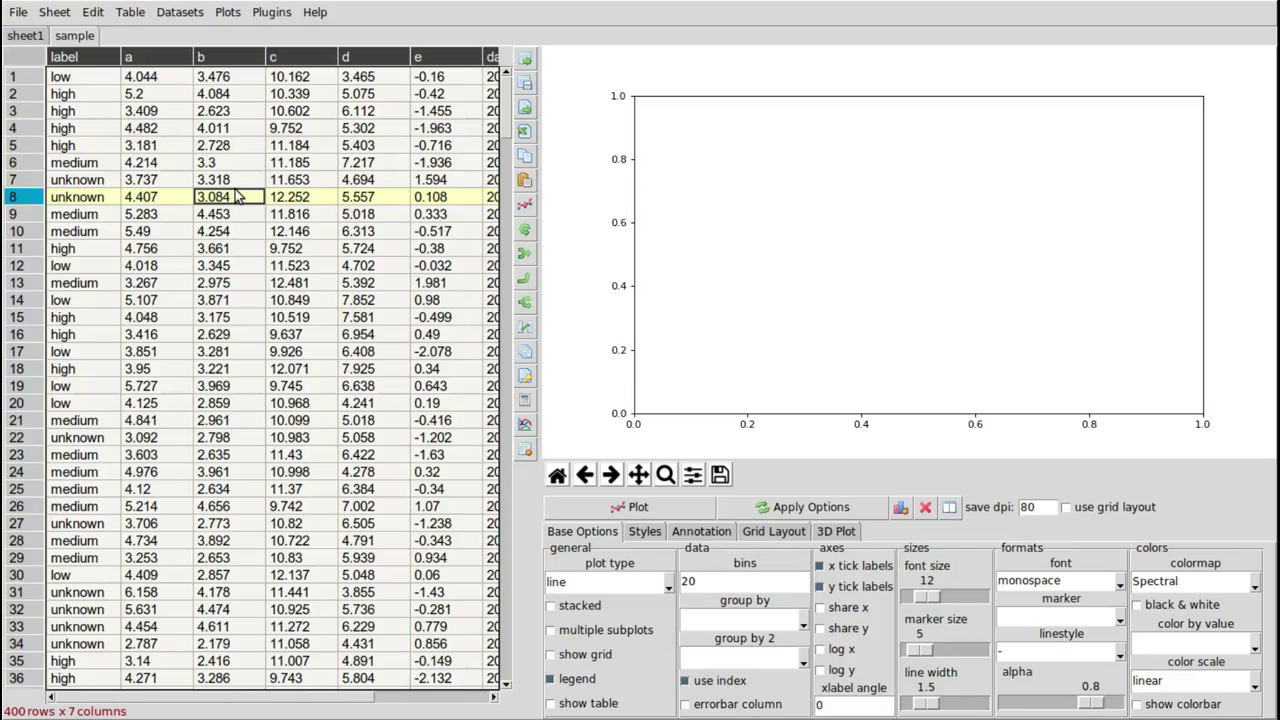
click(236, 231)
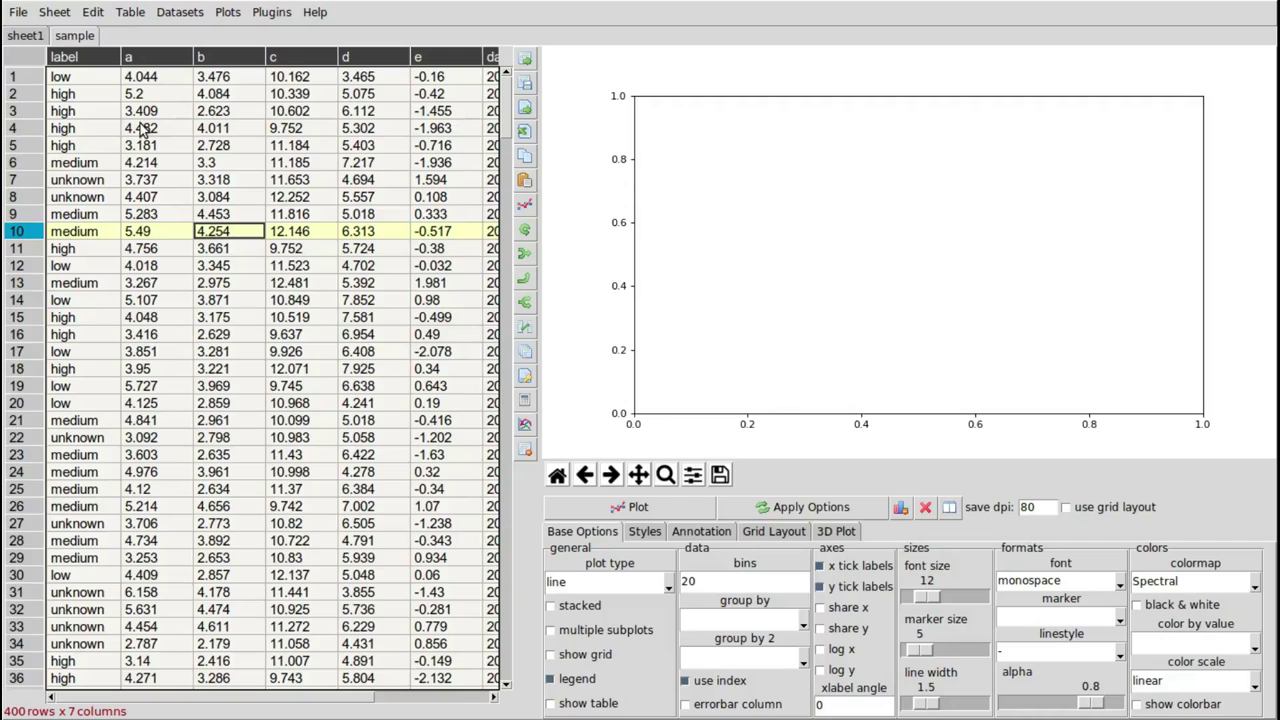
click(168, 58)
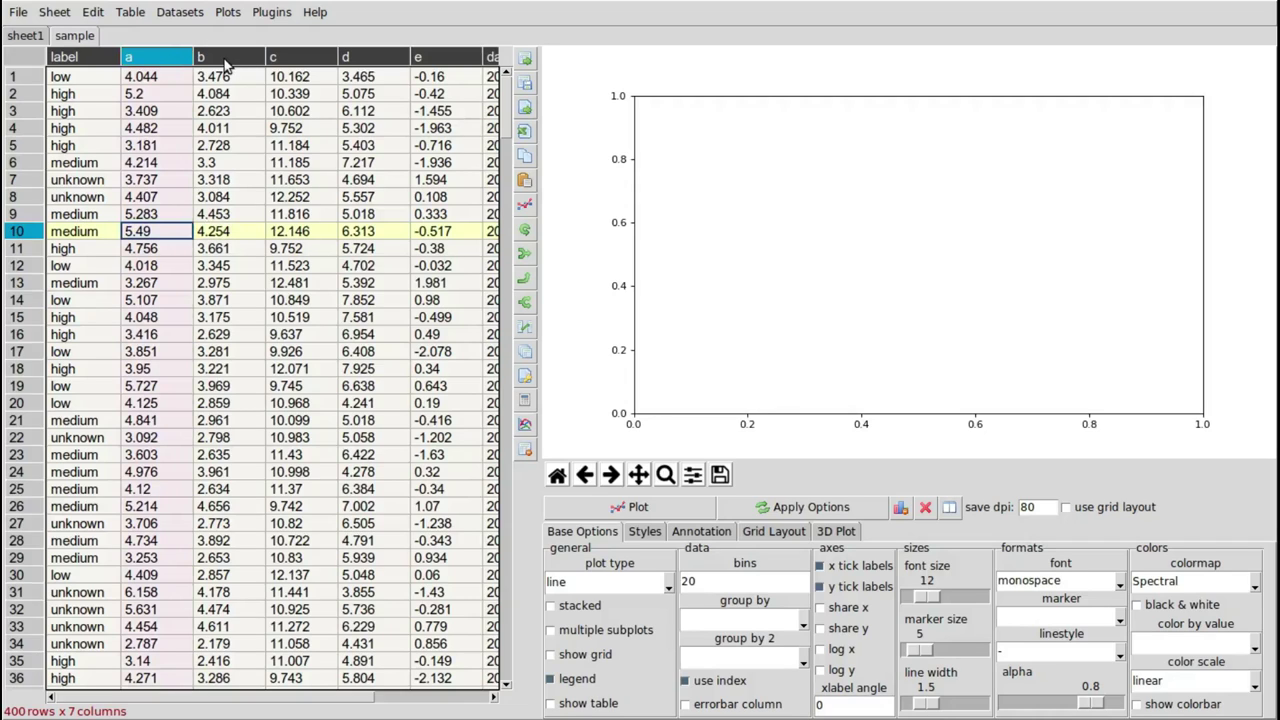
mouse_move(125, 58)
mouse_down()
mouse_move(289, 70)
mouse_move(140, 60)
mouse_up()
Select rows 5 through 26, replace that with a block of cells from column c to column e, and clear the selection.
click(28, 116)
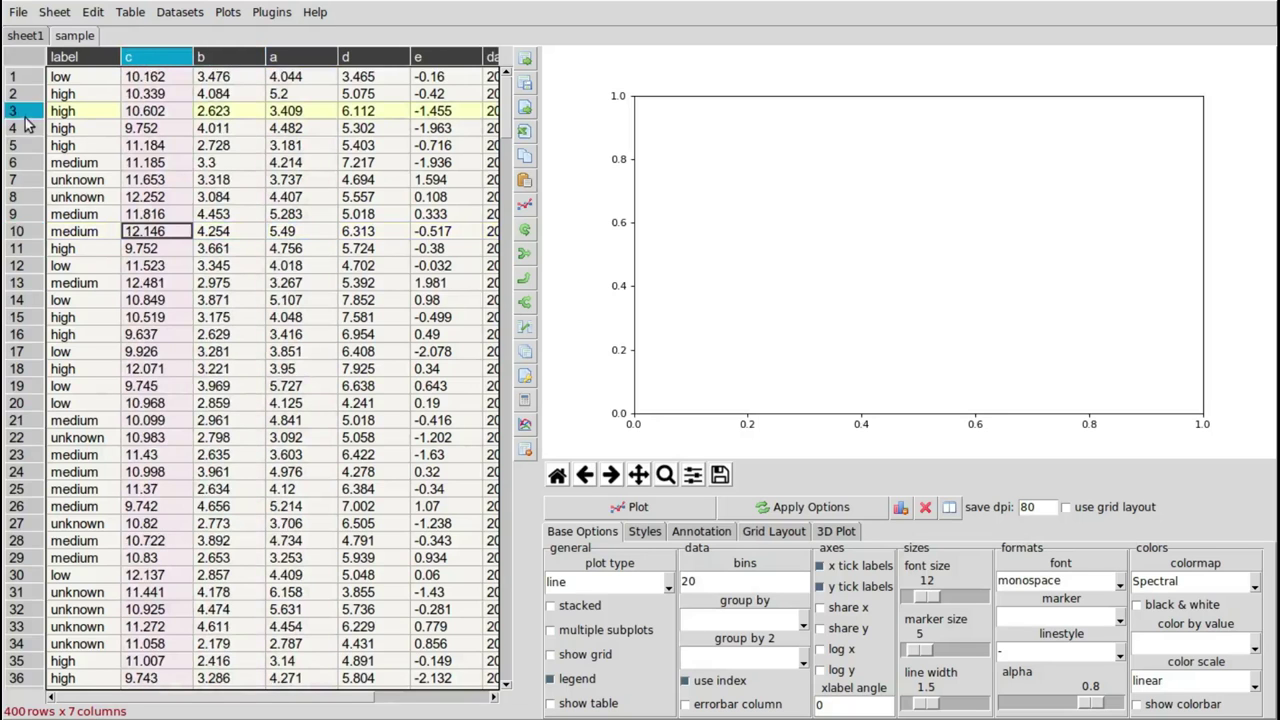
click(28, 162)
click(28, 145)
drag(28, 145, 32, 506)
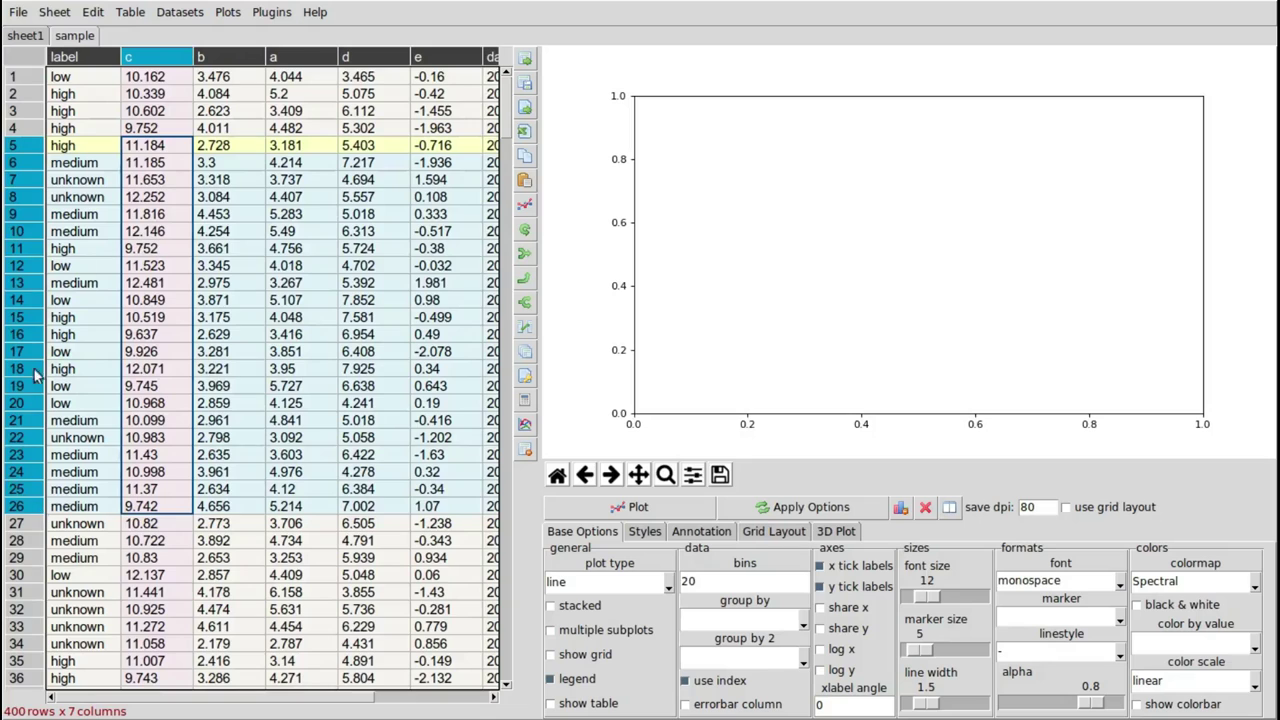
drag(132, 163, 423, 548)
click(199, 205)
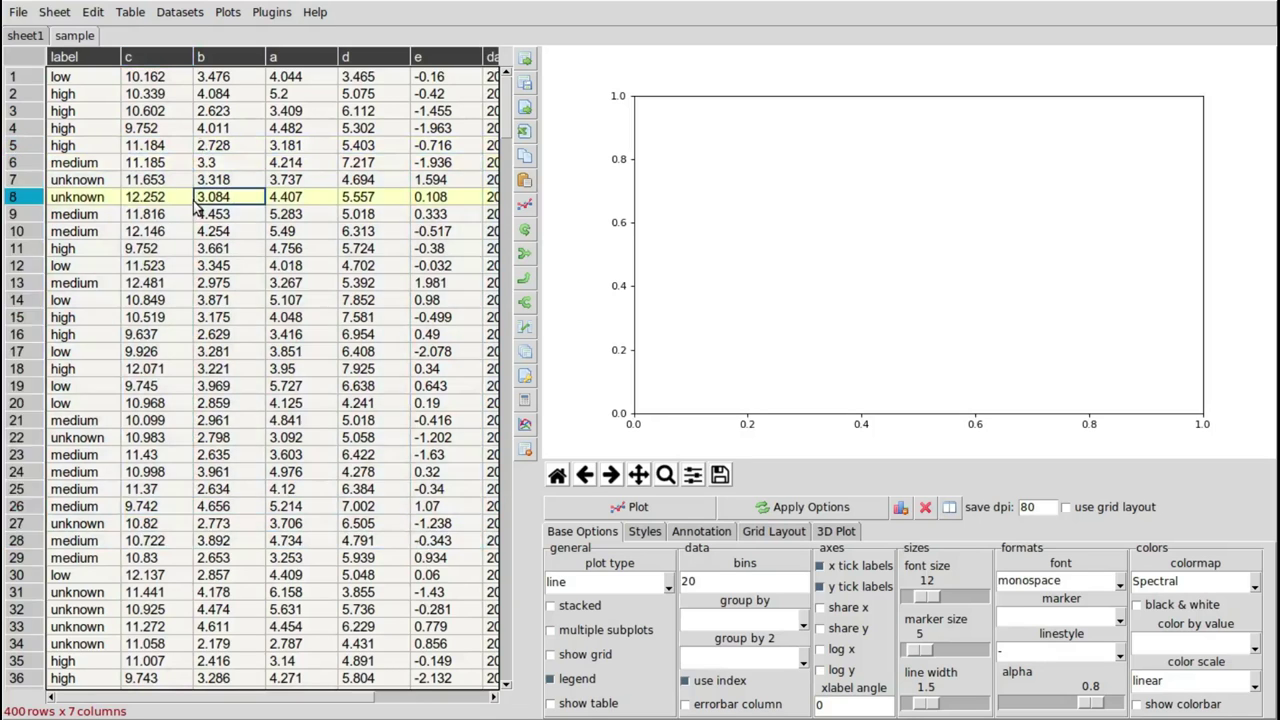
click(155, 163)
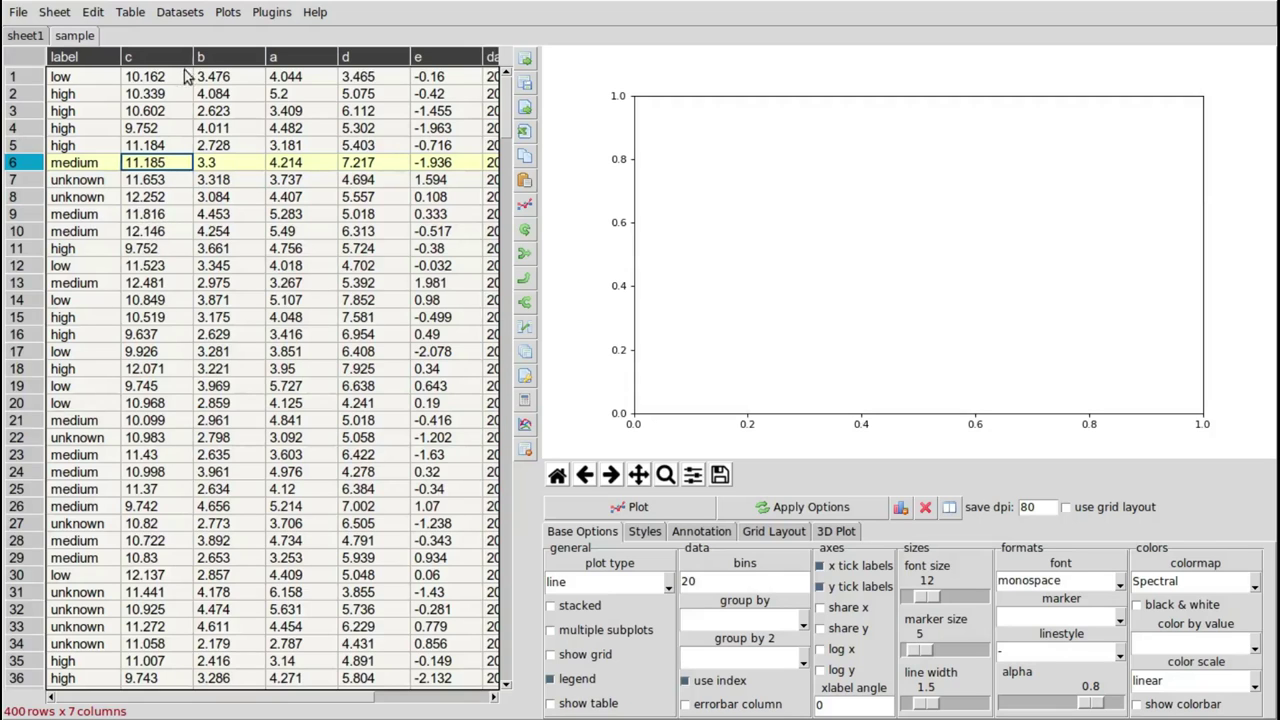
Widen columns c and b, and narrow column c back to about its original width.
drag(193, 57, 298, 60)
click(276, 130)
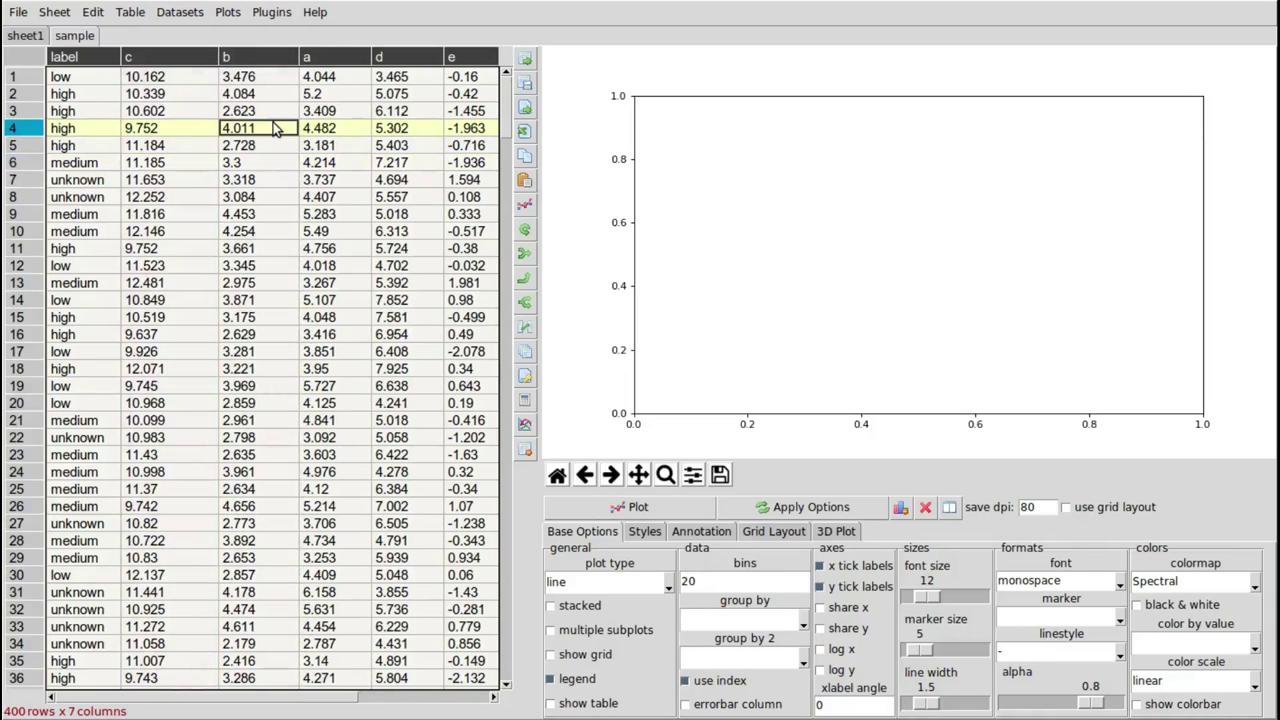
drag(218, 57, 190, 57)
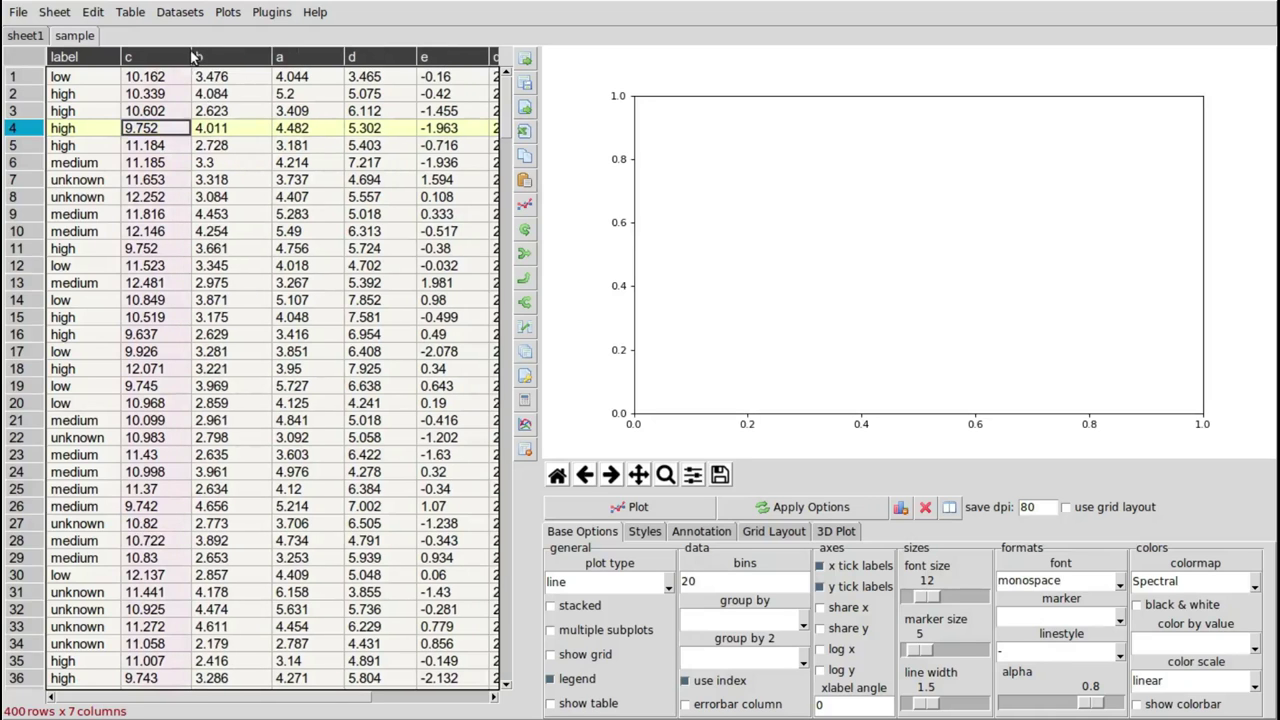
click(244, 165)
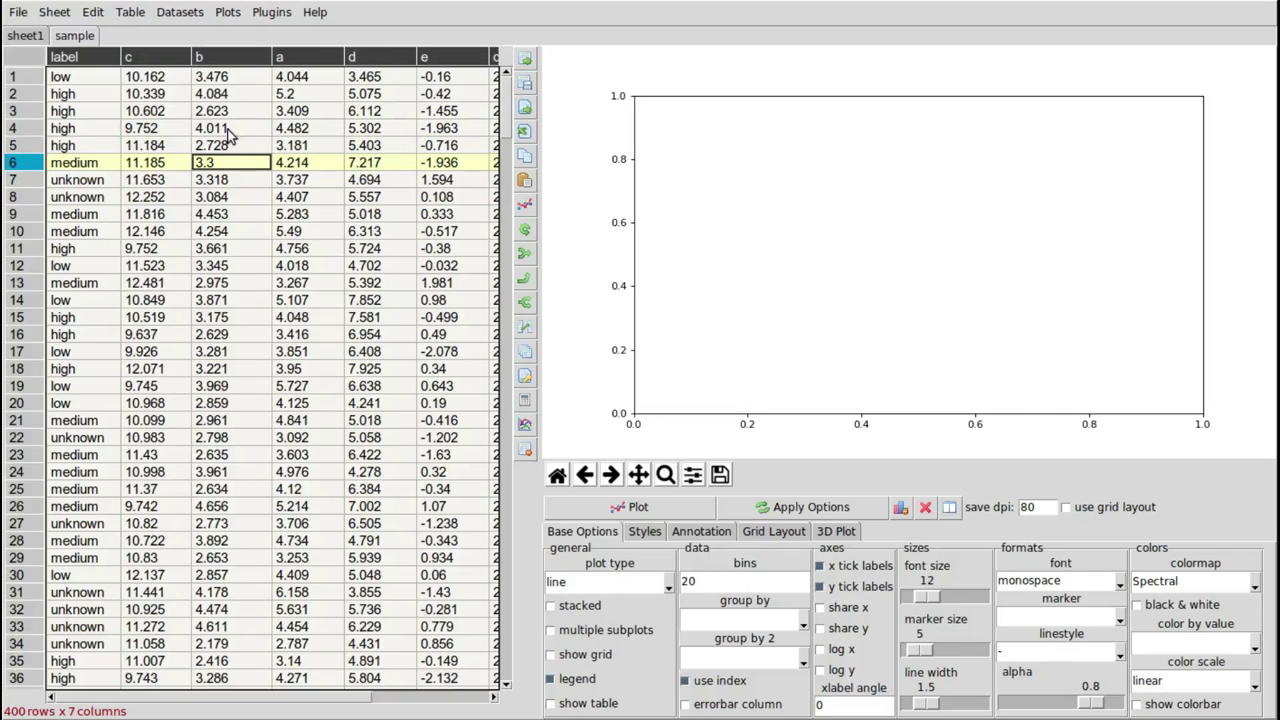
click(240, 130)
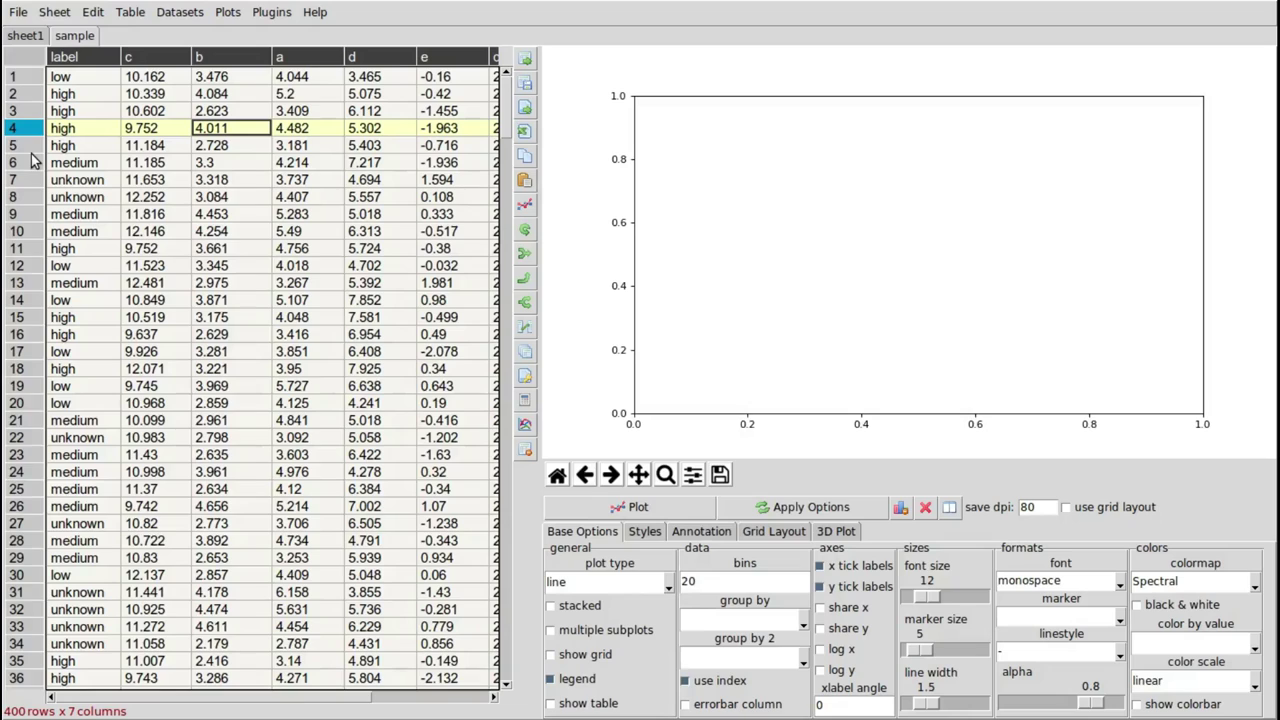
click(152, 212)
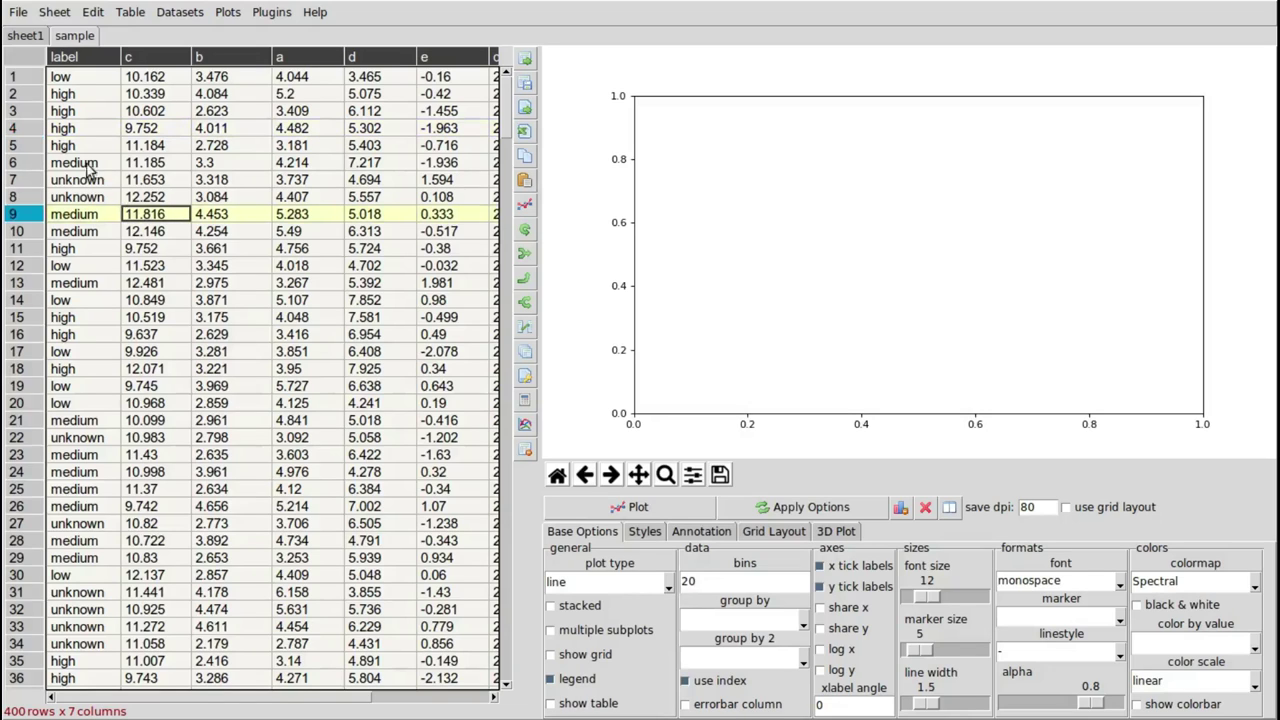
Toggle the index display of the table rows on and back off.
click(24, 128)
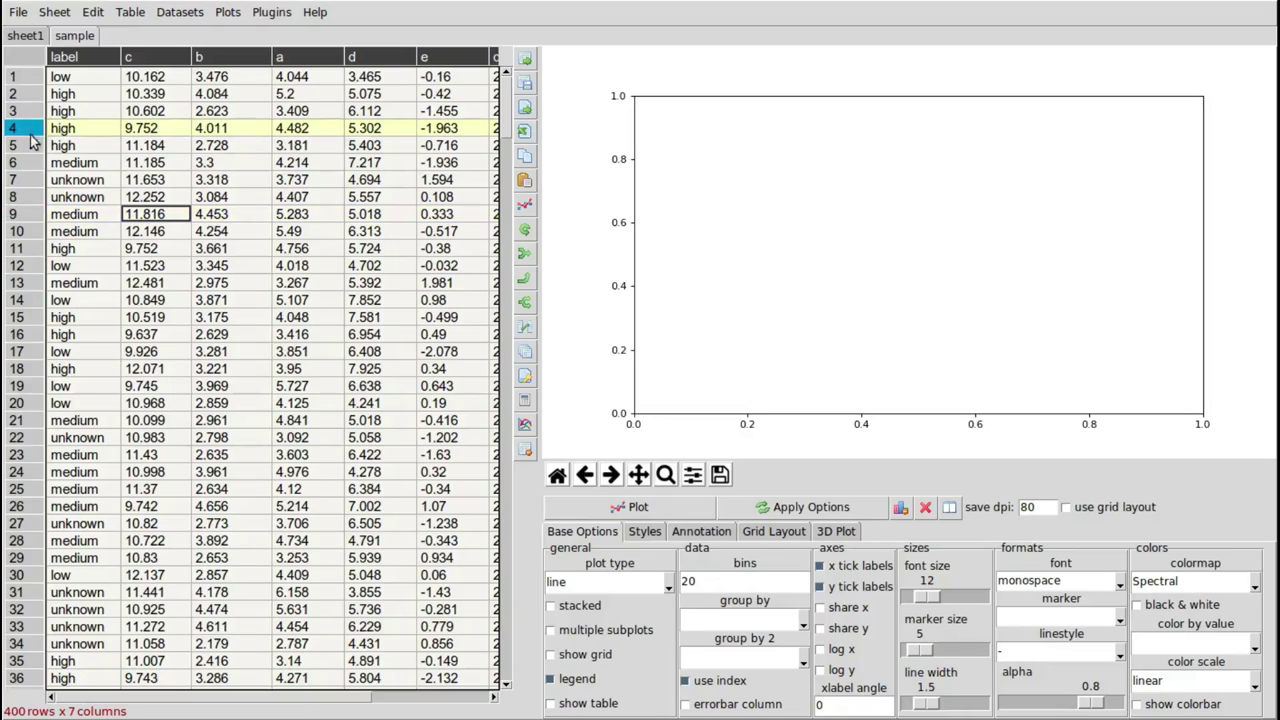
right_click(24, 130)
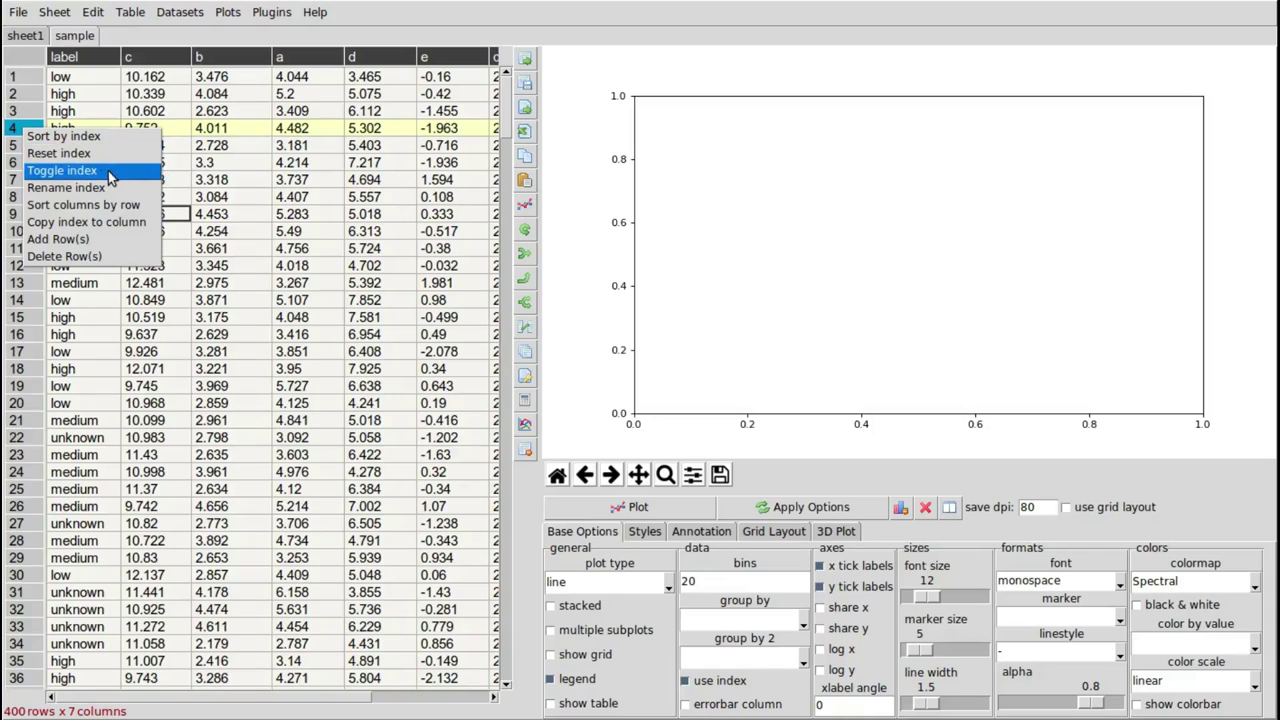
click(110, 174)
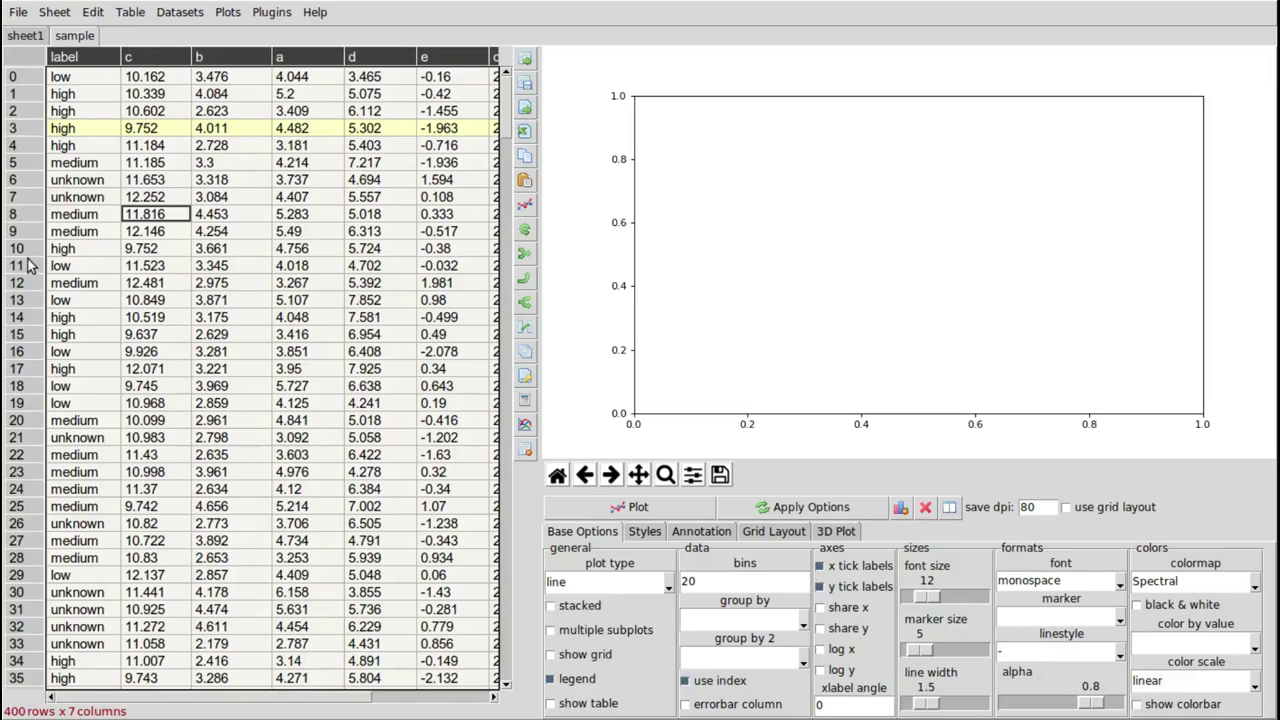
right_click(30, 145)
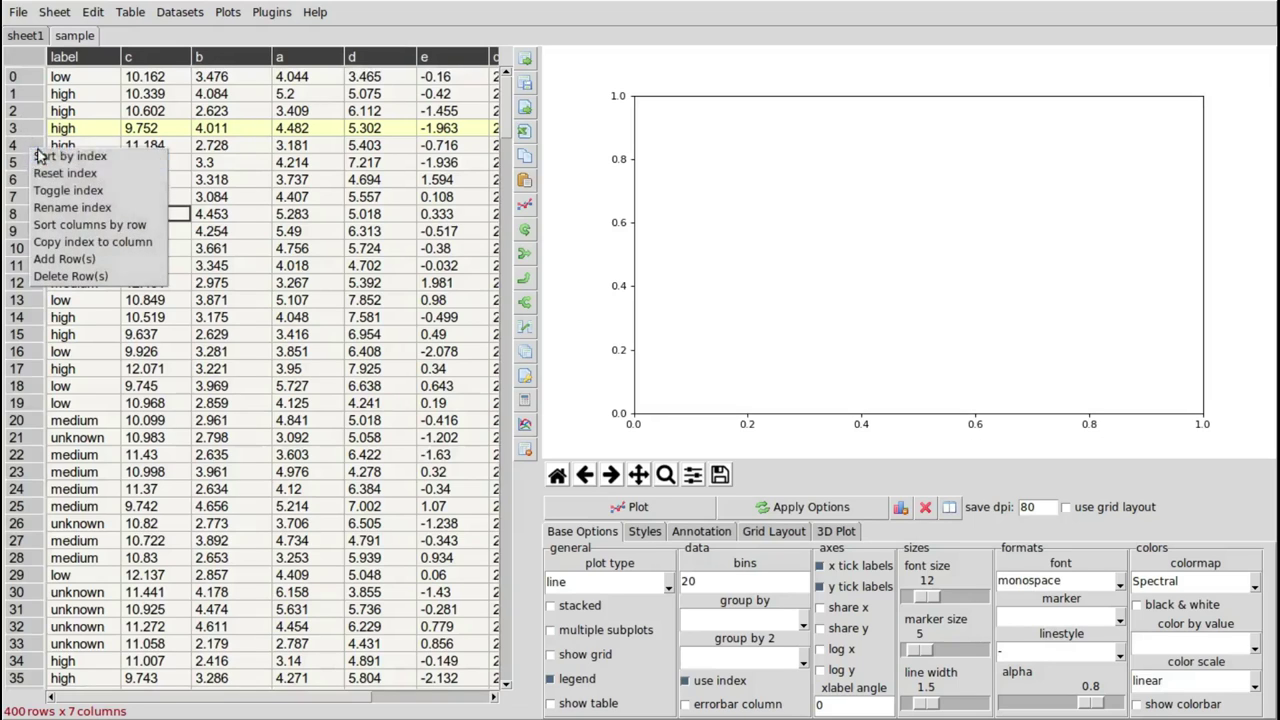
click(72, 193)
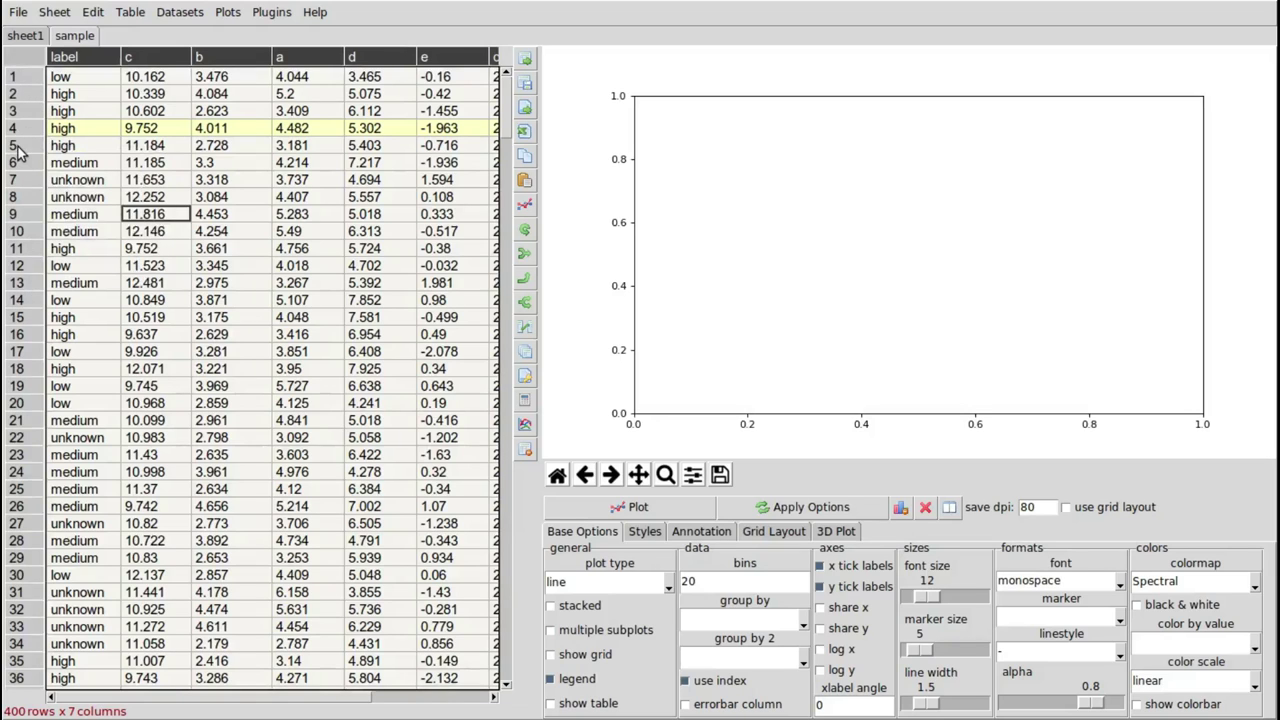
Set the label column as the table index and select a range of rows by their labels.
click(93, 58)
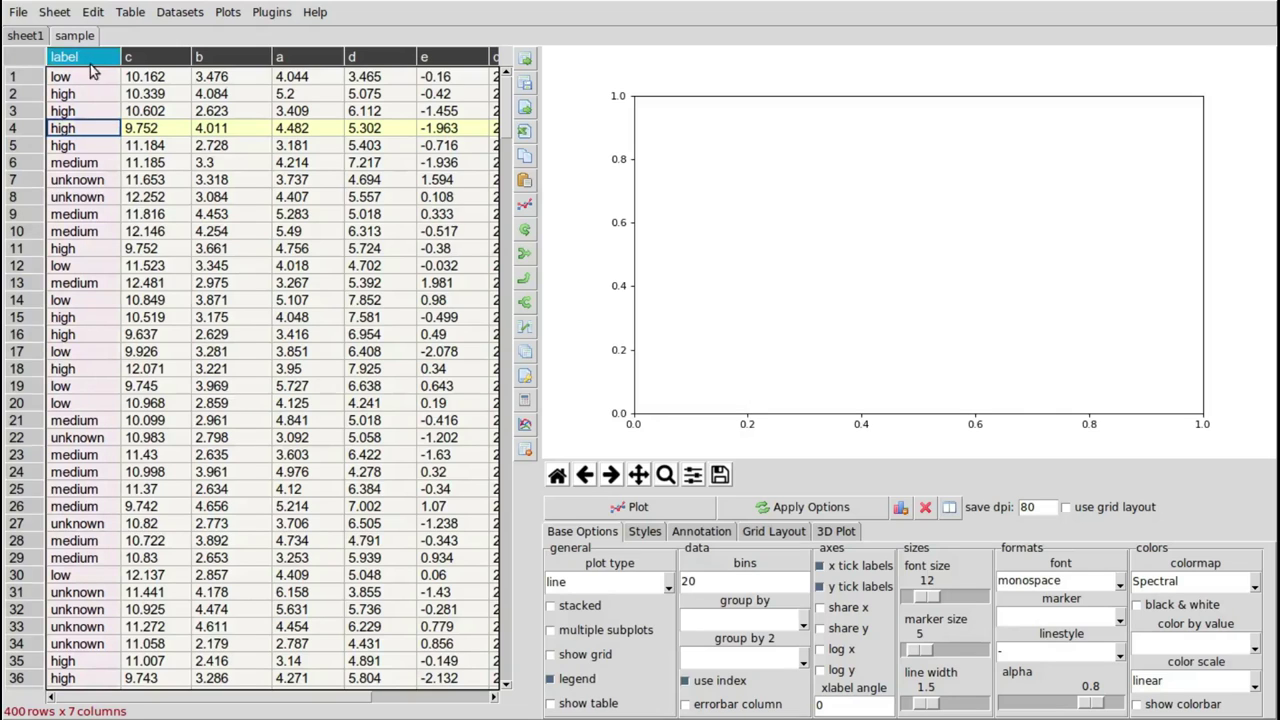
right_click(105, 57)
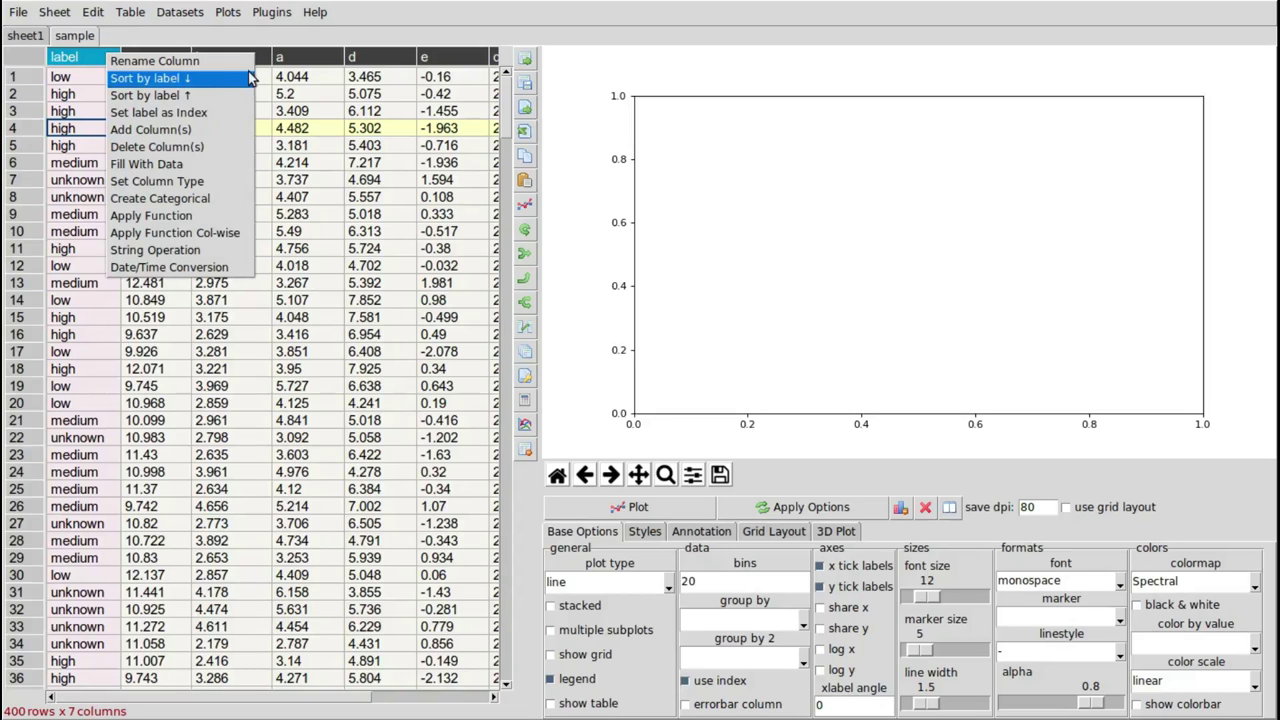
click(223, 117)
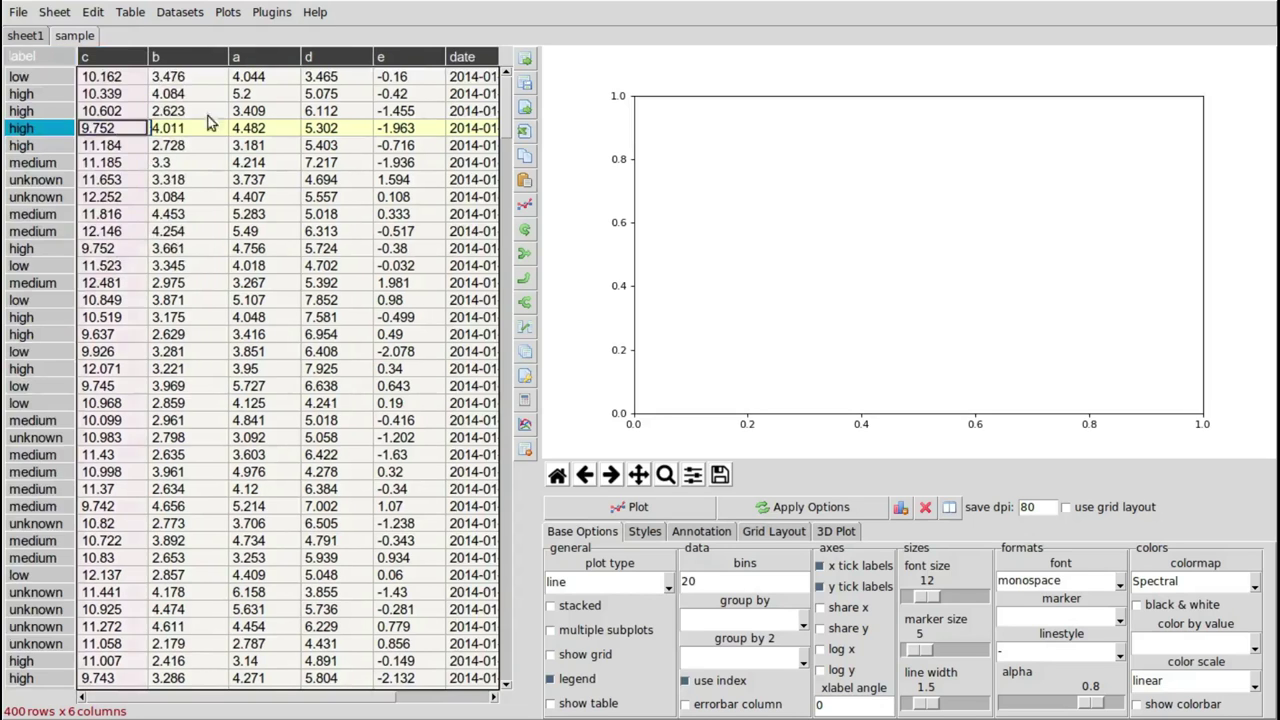
drag(60, 130, 49, 342)
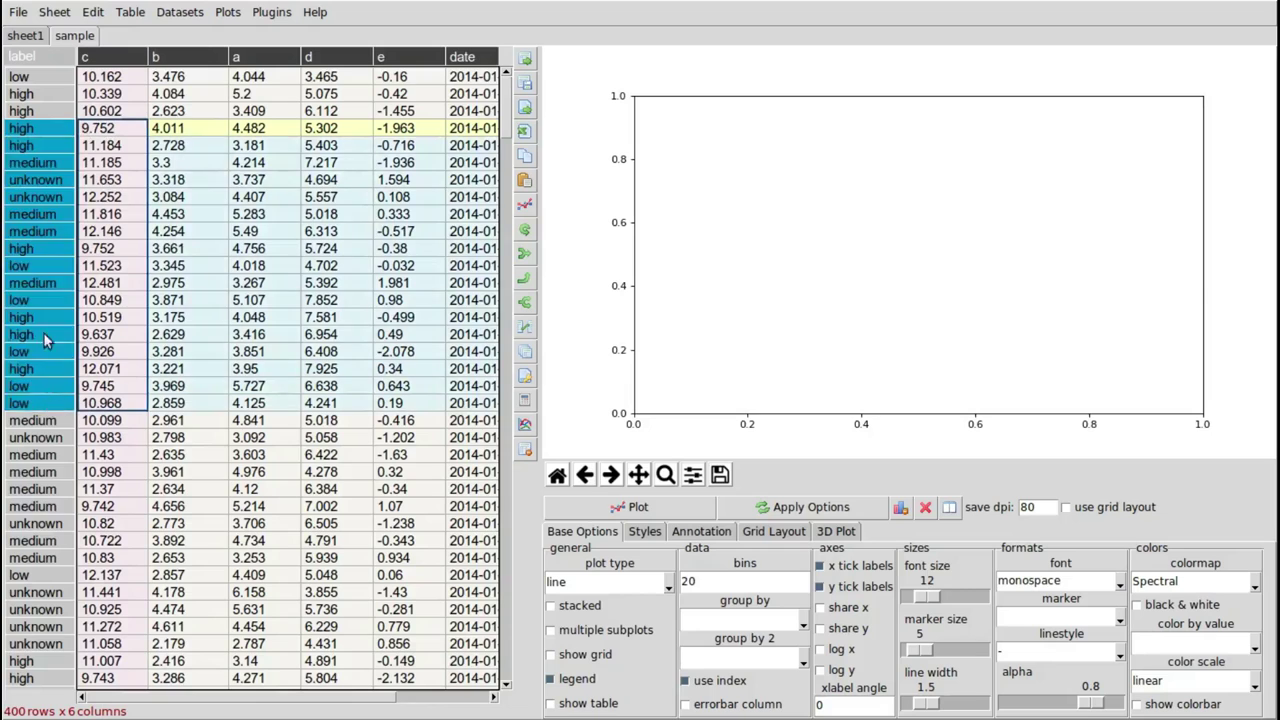
click(49, 338)
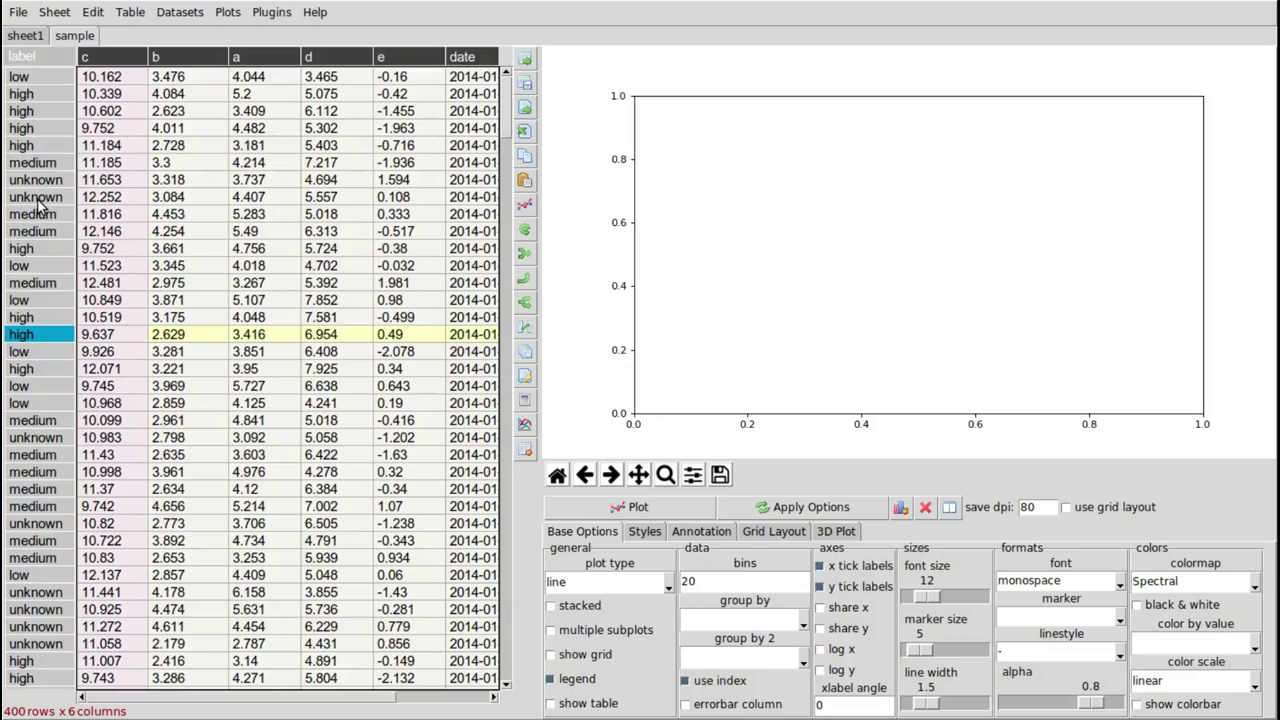
Reset the index so label is a regular column again, and move that column to just after column e.
right_click(64, 130)
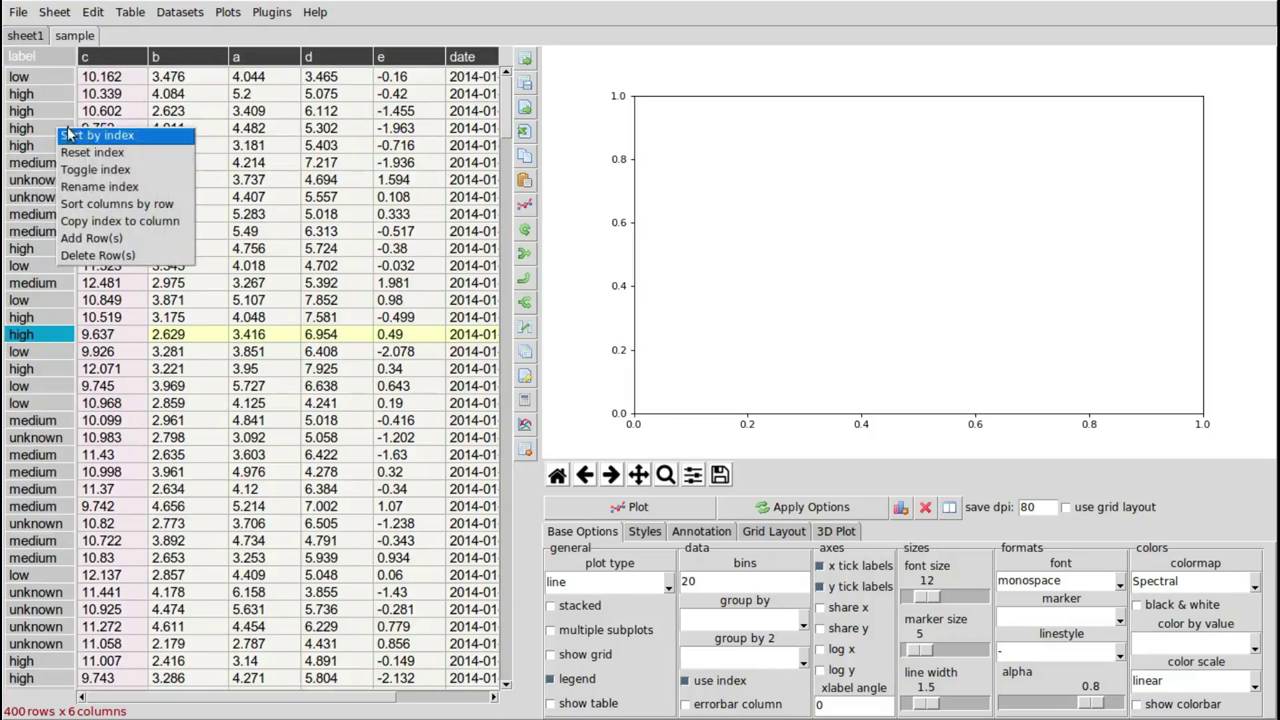
click(143, 165)
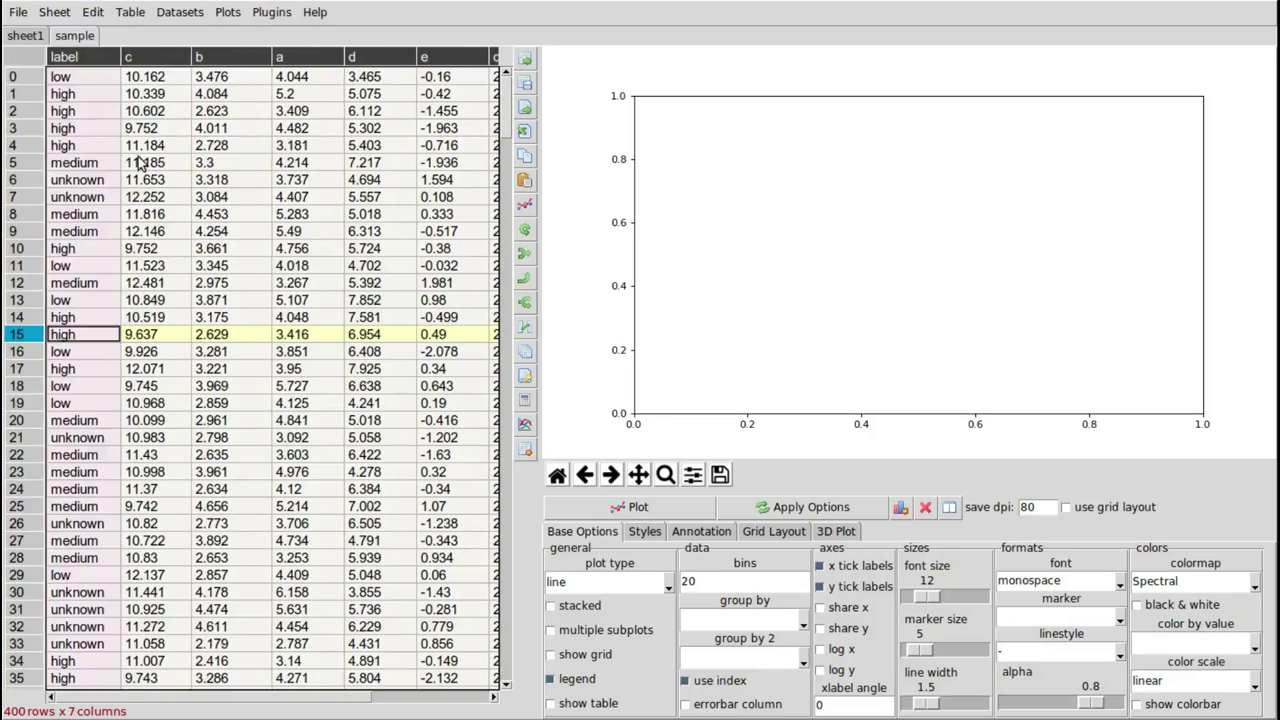
click(97, 58)
drag(432, 75, 452, 70)
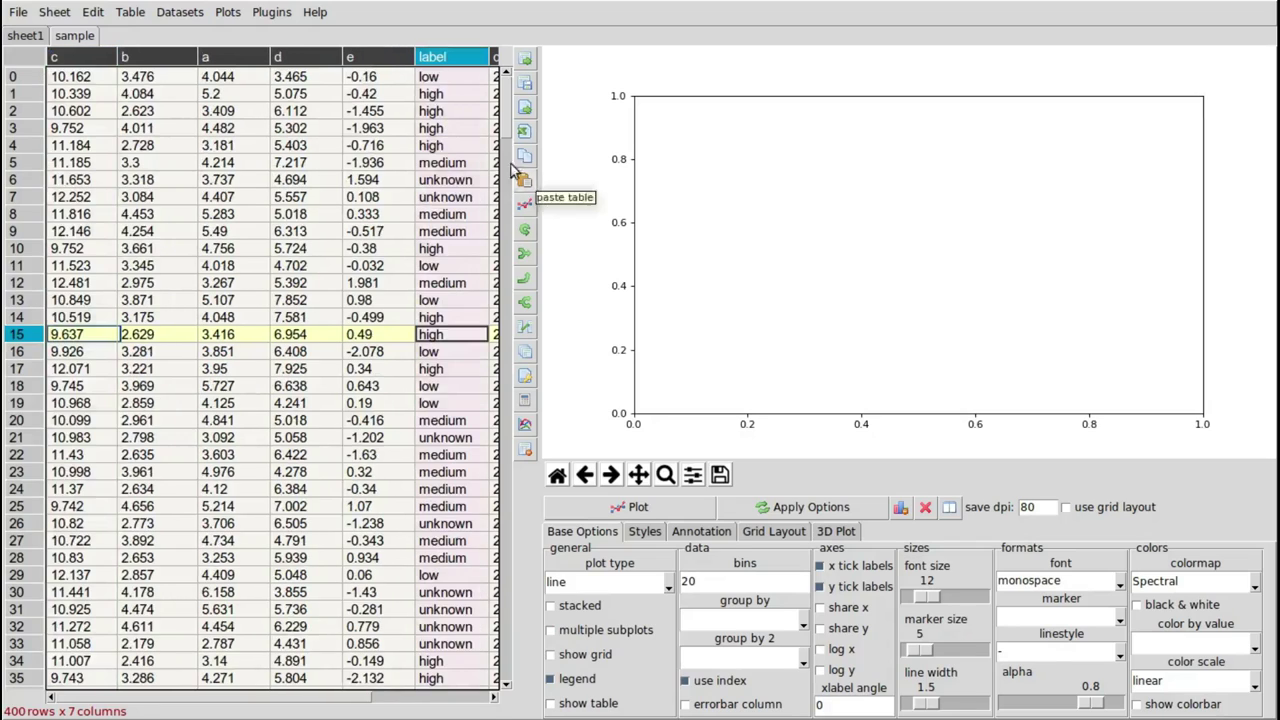
scroll(502, 140, down, 15)
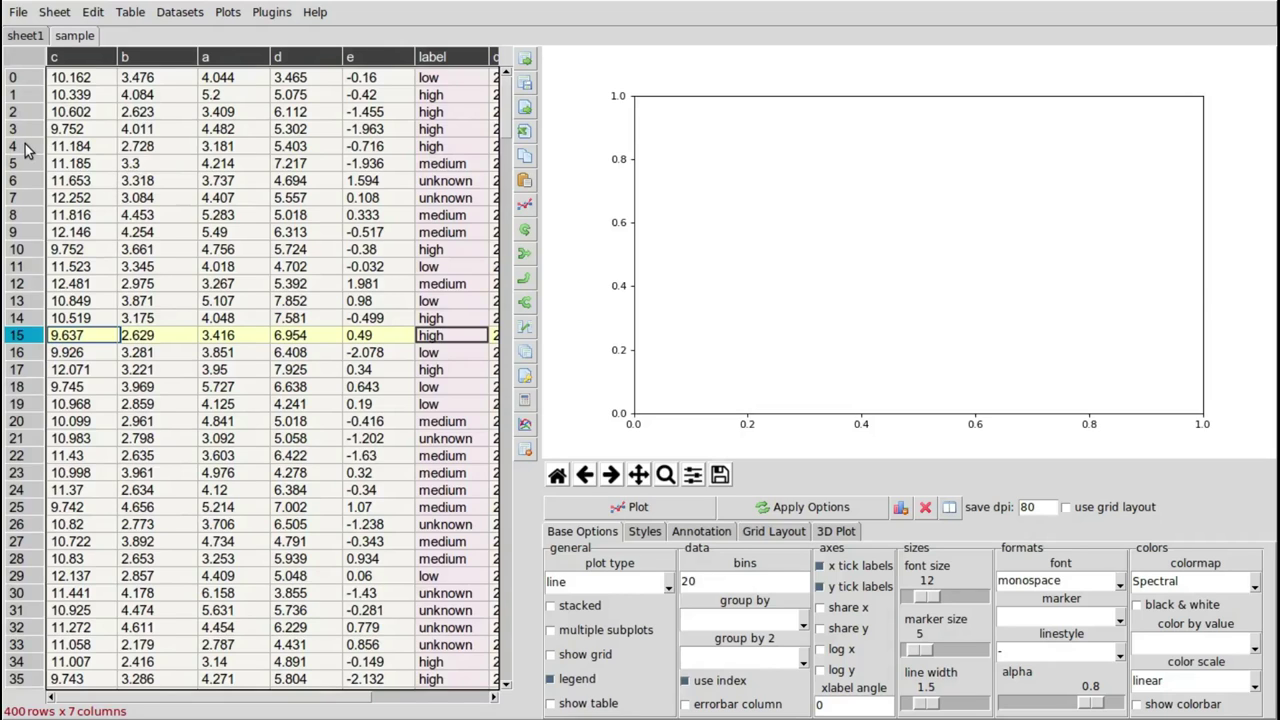
Delete rows 4 to 12 from the sample table.
drag(26, 148, 22, 283)
right_click(25, 222)
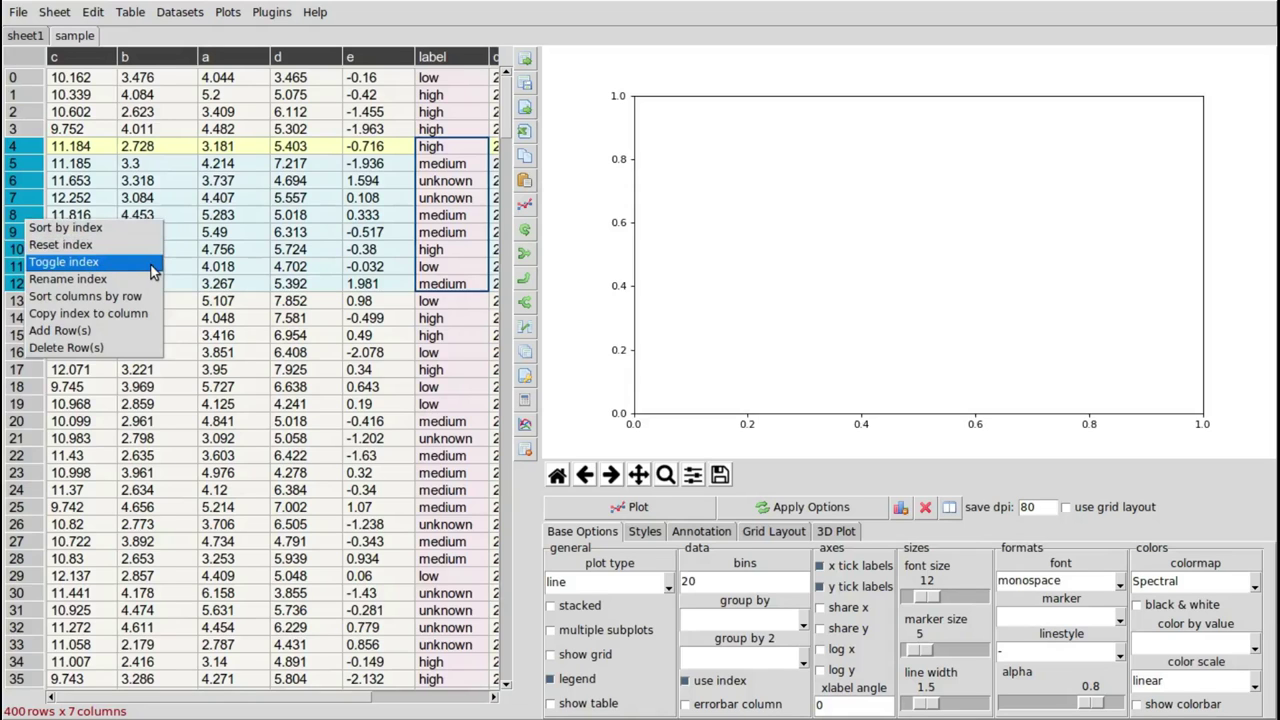
click(66, 347)
click(220, 432)
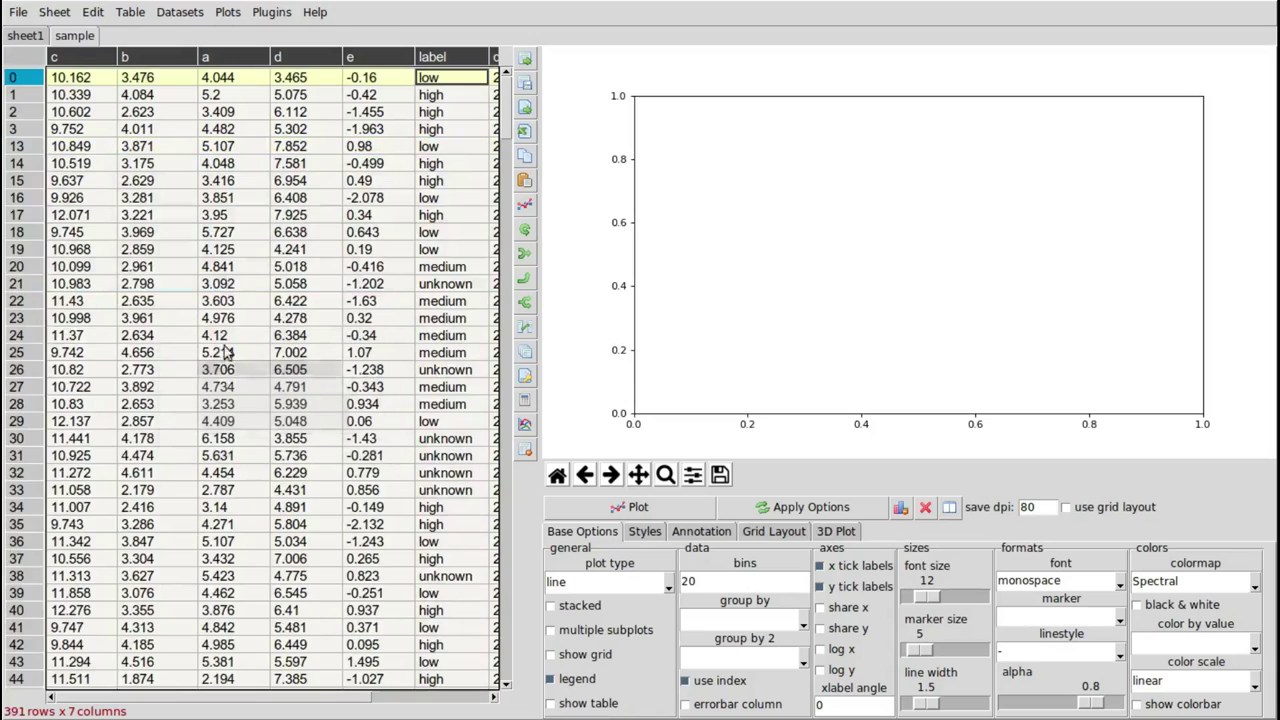
Clear the data in columns b to e for rows 17 to 29.
drag(194, 215, 358, 428)
right_click(299, 311)
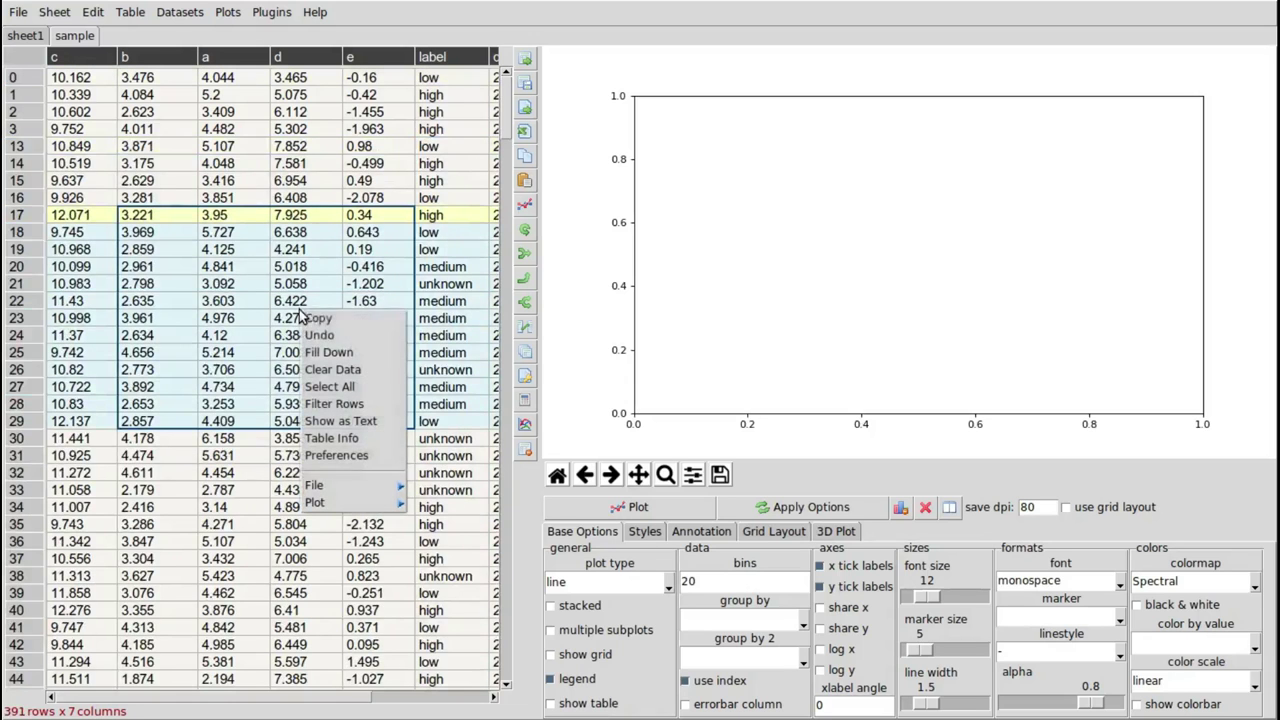
click(365, 372)
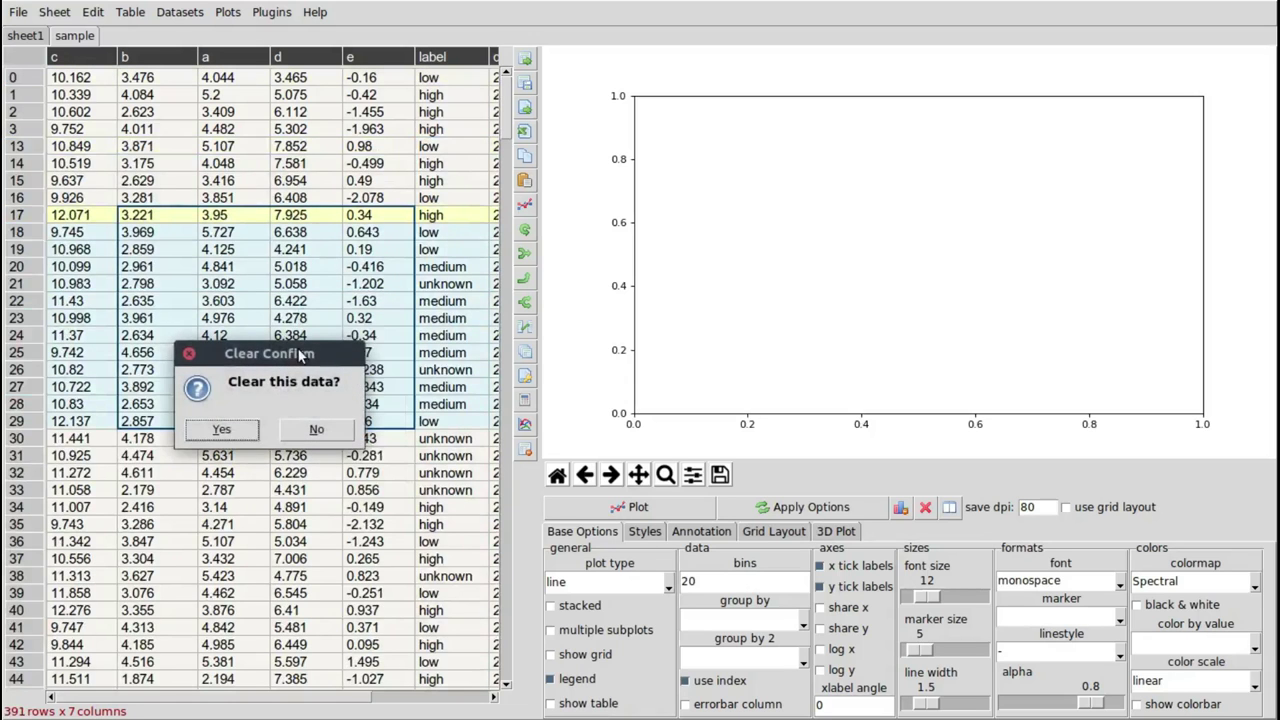
click(244, 432)
click(239, 195)
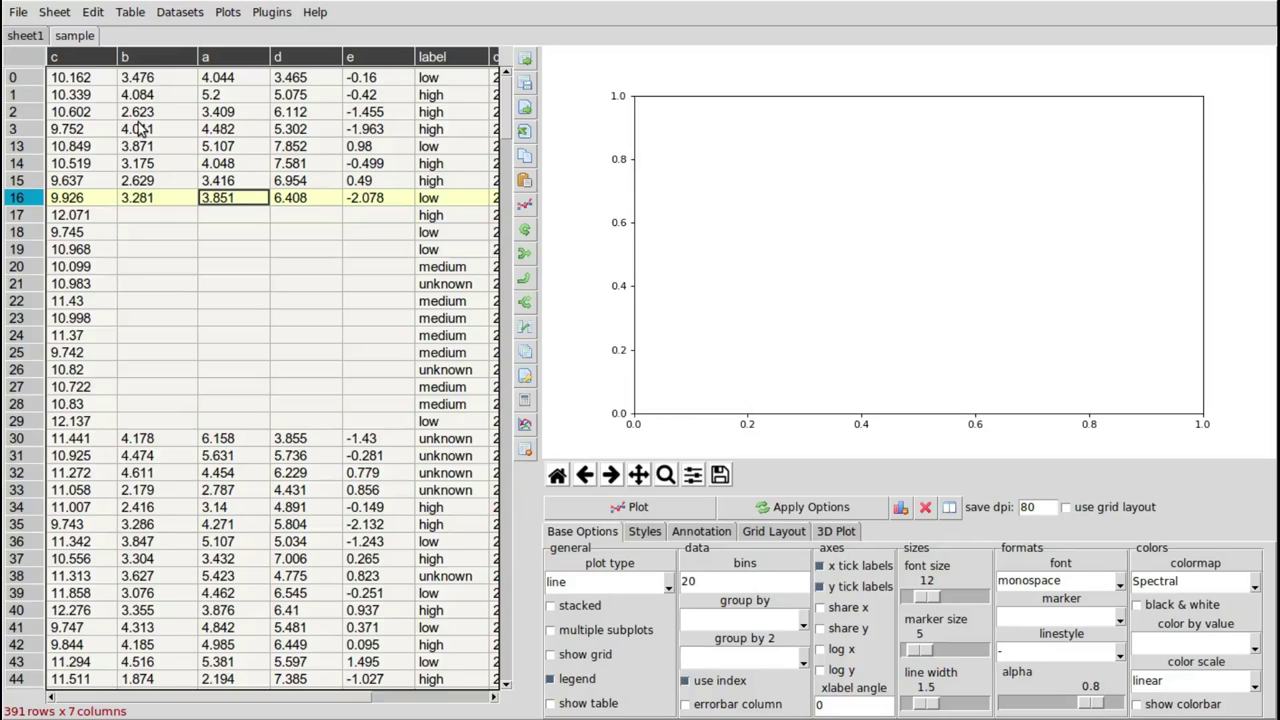
Undo the clearing of the cell block in columns b to e.
click(183, 167)
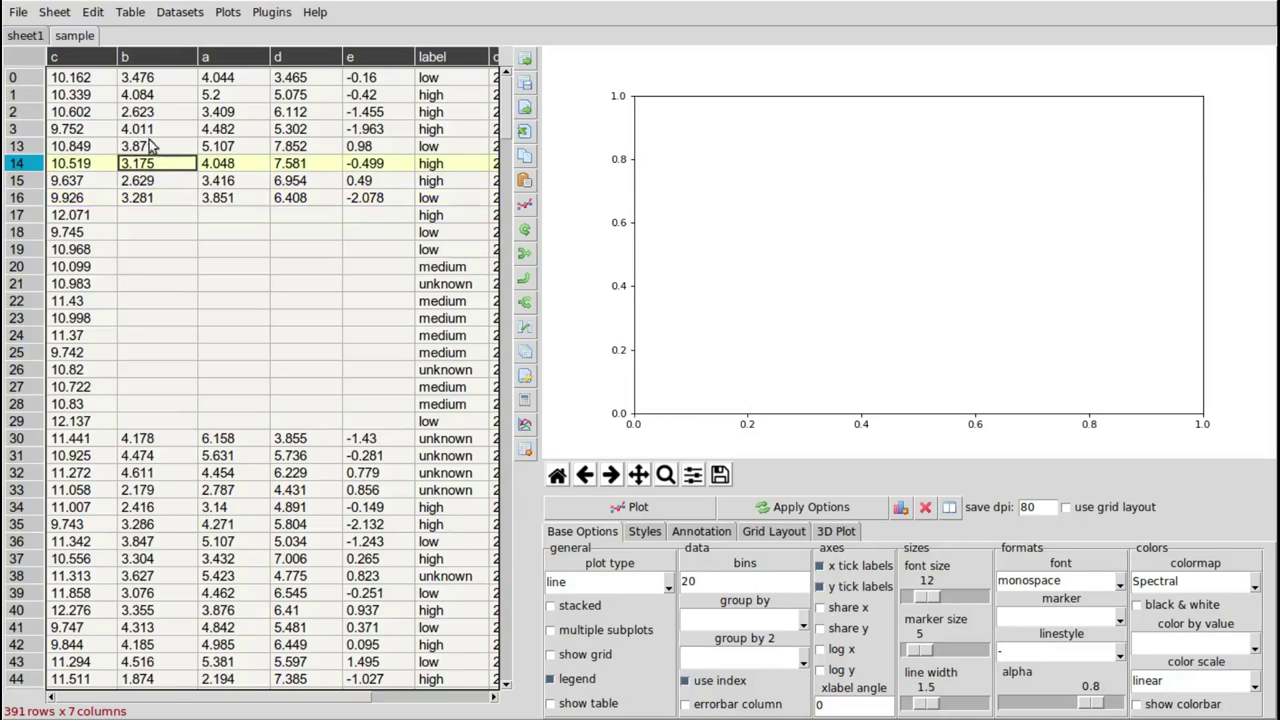
click(102, 18)
click(118, 32)
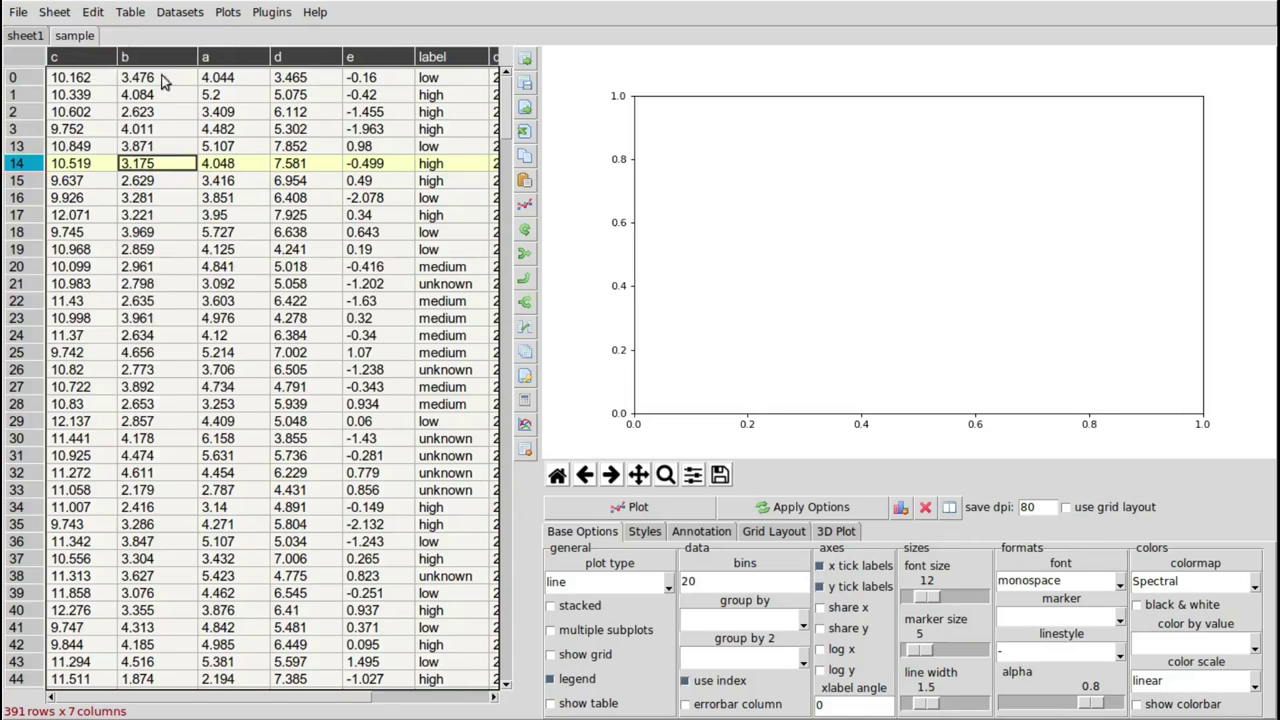
click(244, 271)
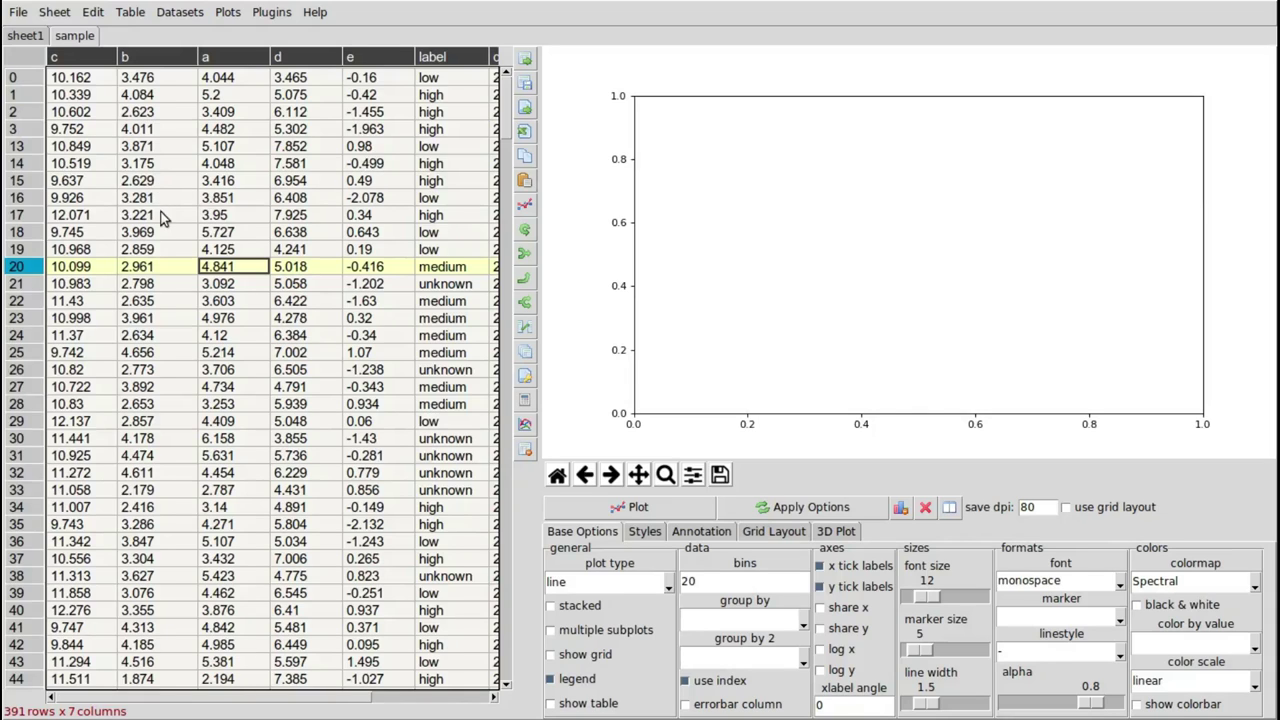
click(163, 164)
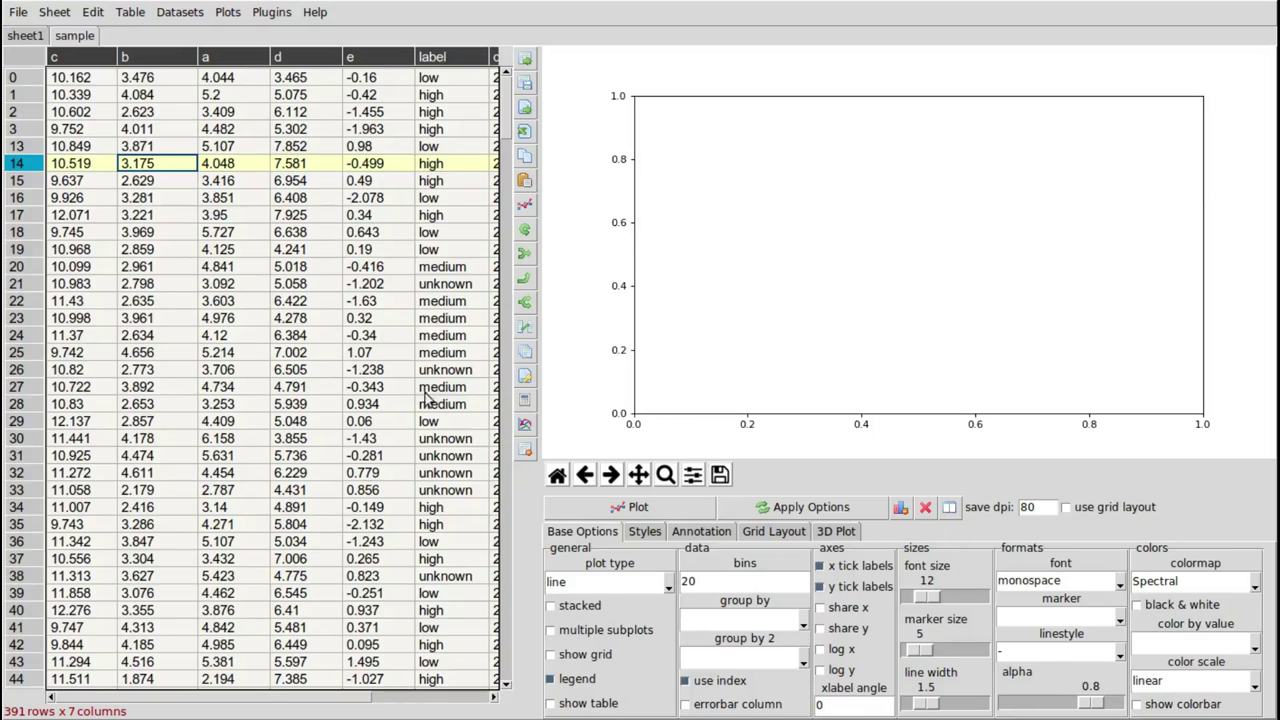
Switch to LibreOffice Calc, select the data block G5:K24 with its header row, and return to the sample table.
key(alt+Tab)
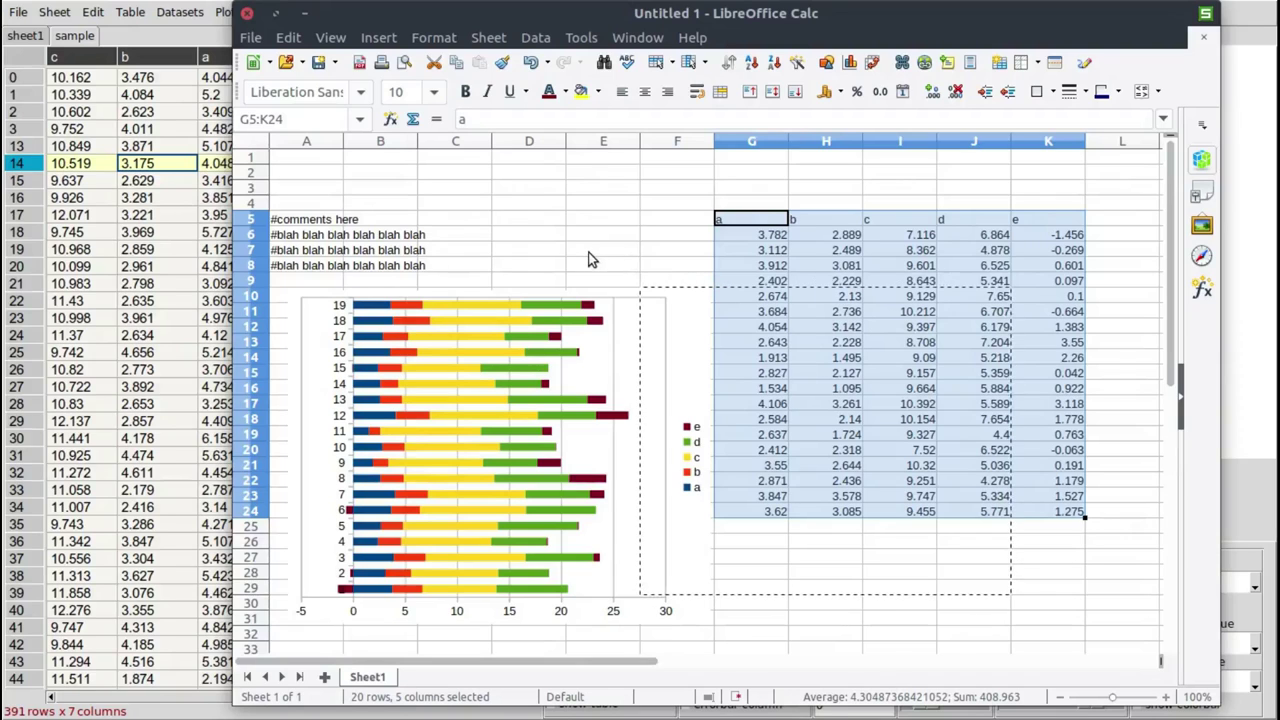
click(716, 247)
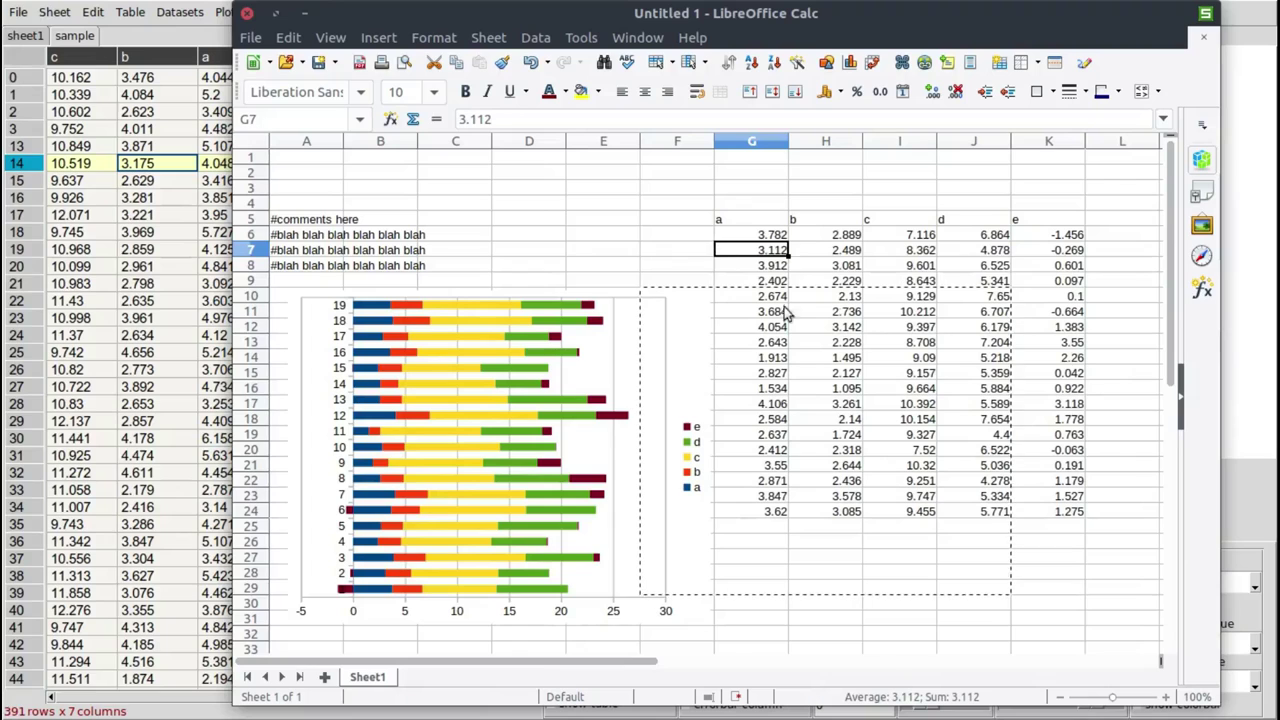
drag(750, 222, 1050, 515)
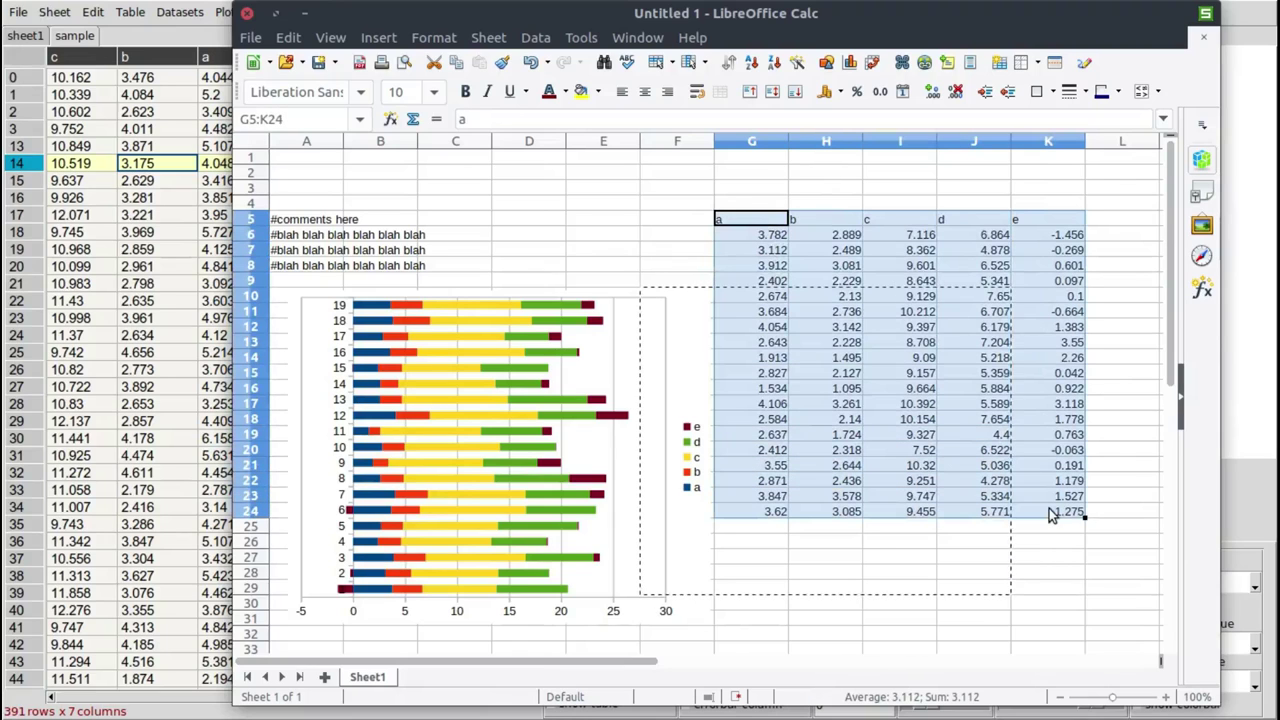
click(770, 236)
drag(755, 218, 1065, 513)
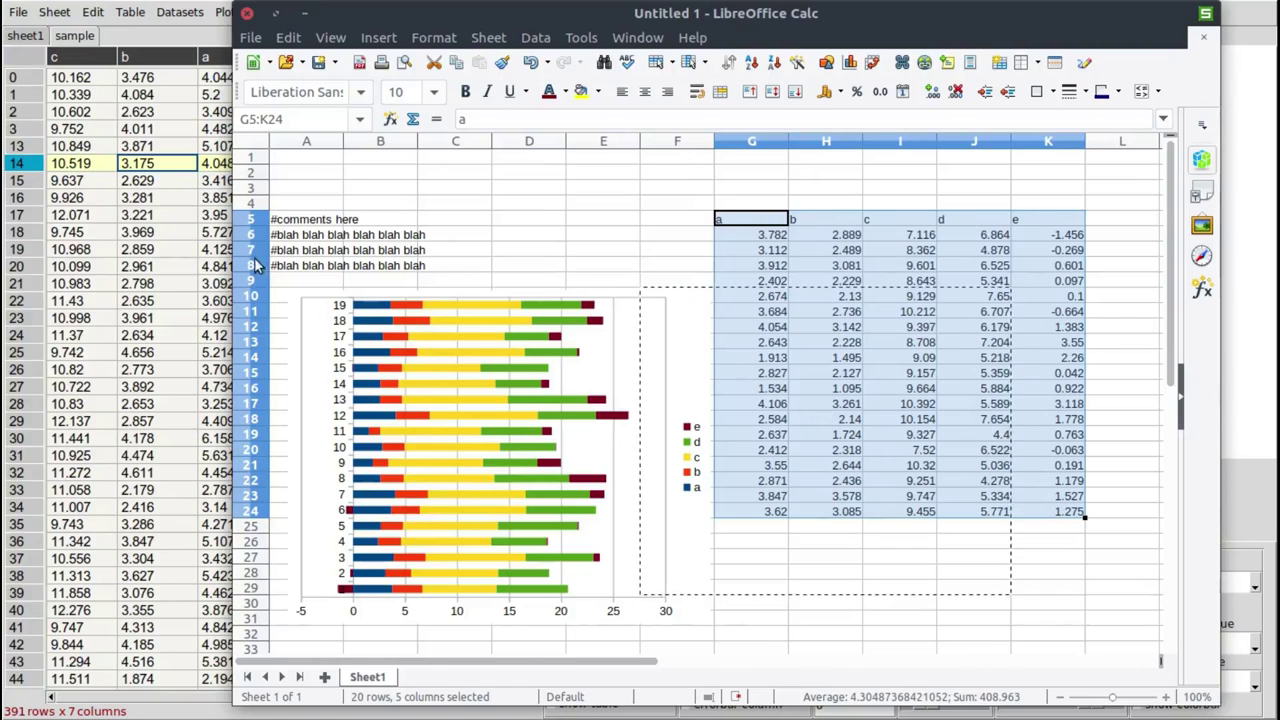
click(204, 250)
right_click(298, 182)
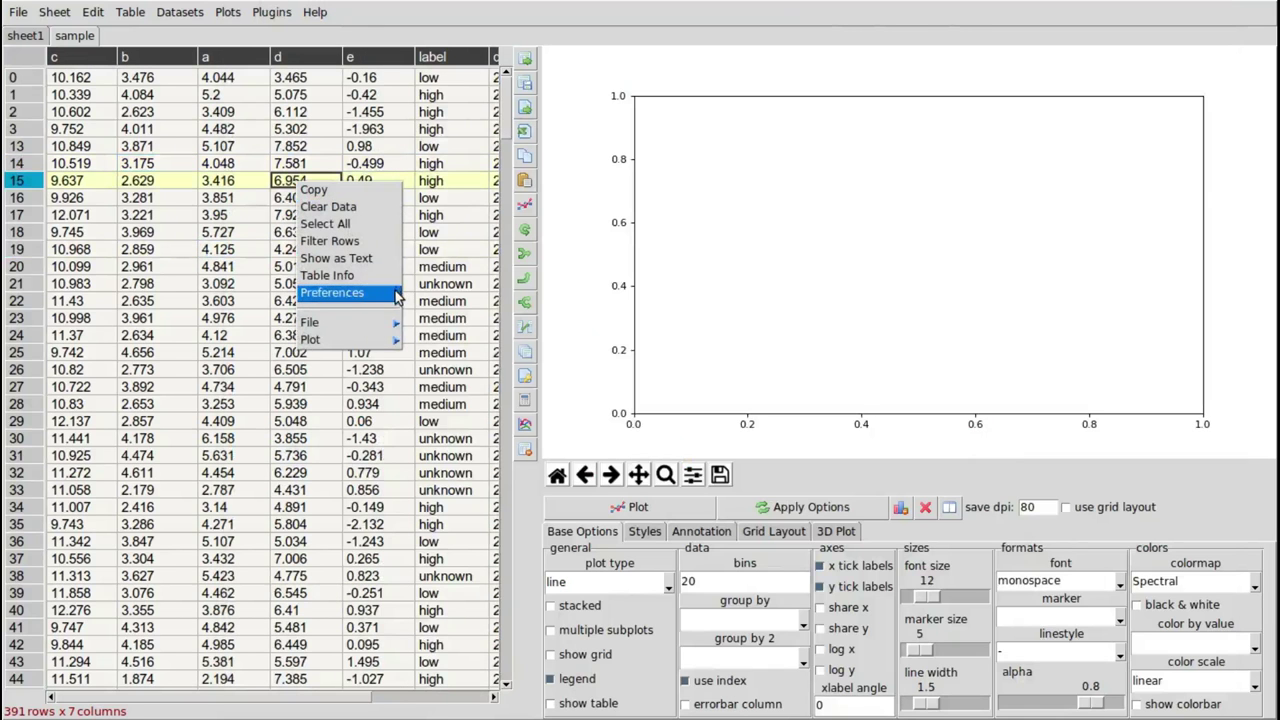
click(445, 146)
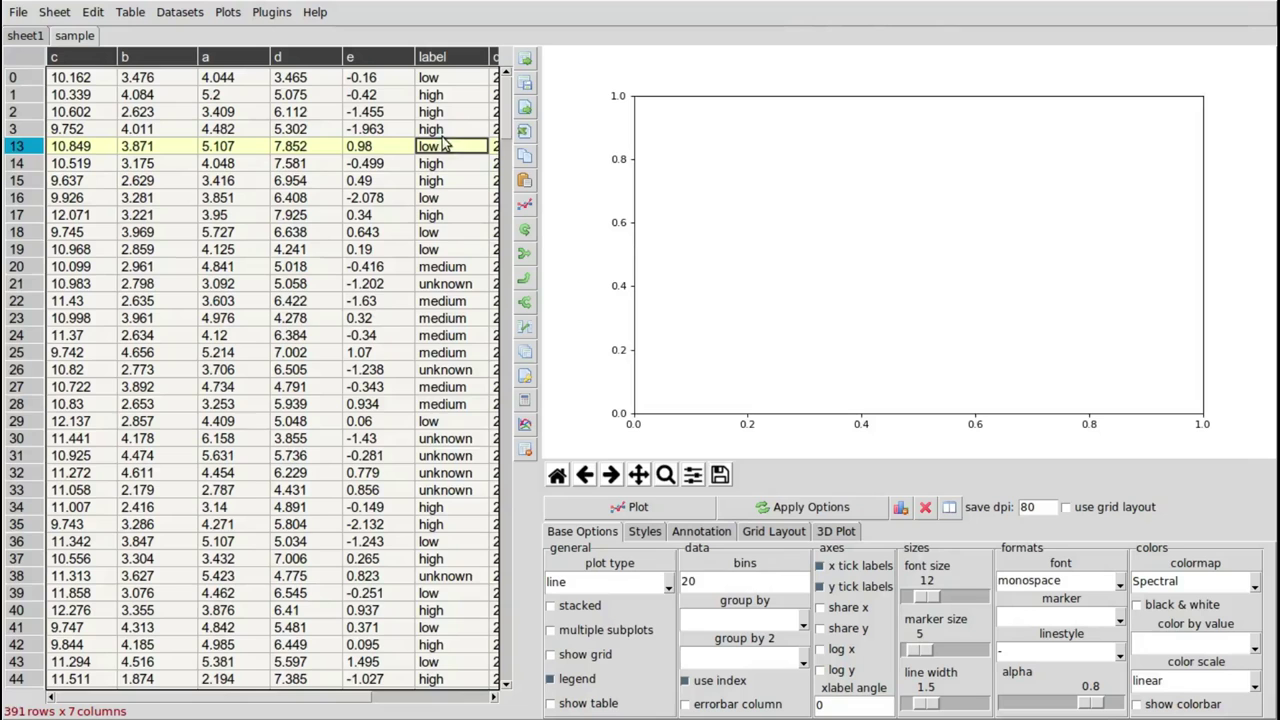
click(526, 110)
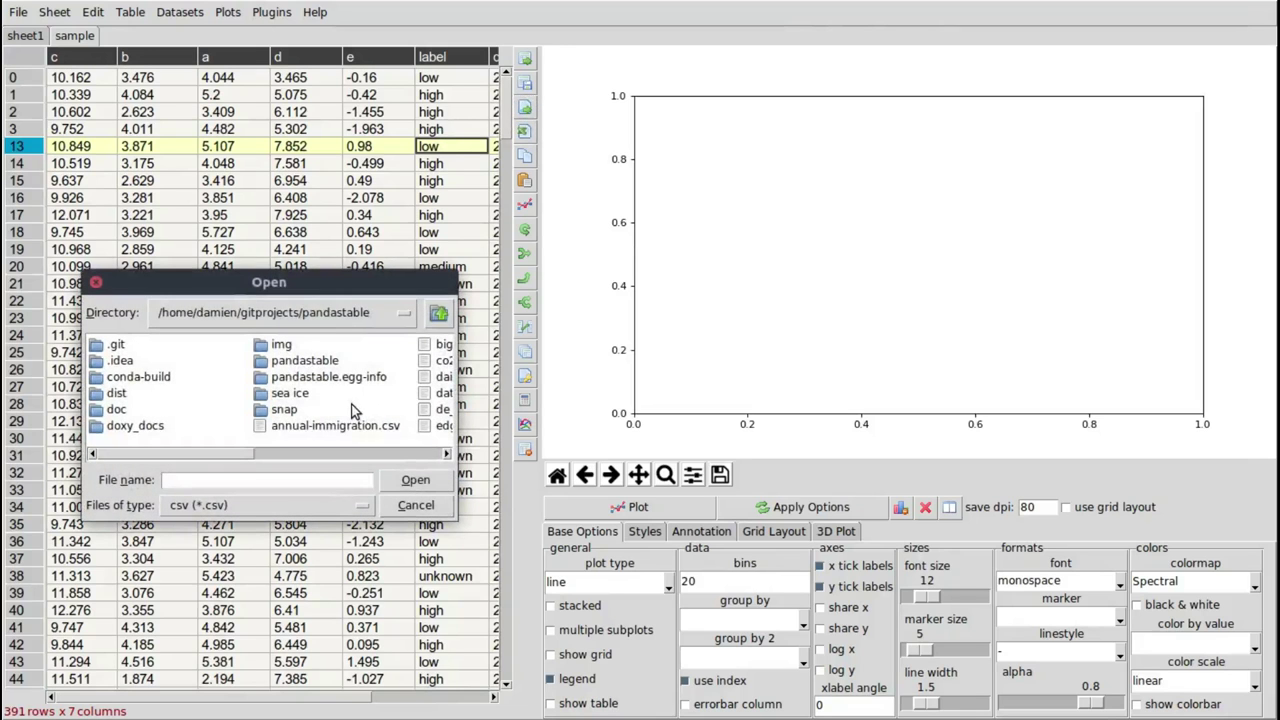
click(414, 505)
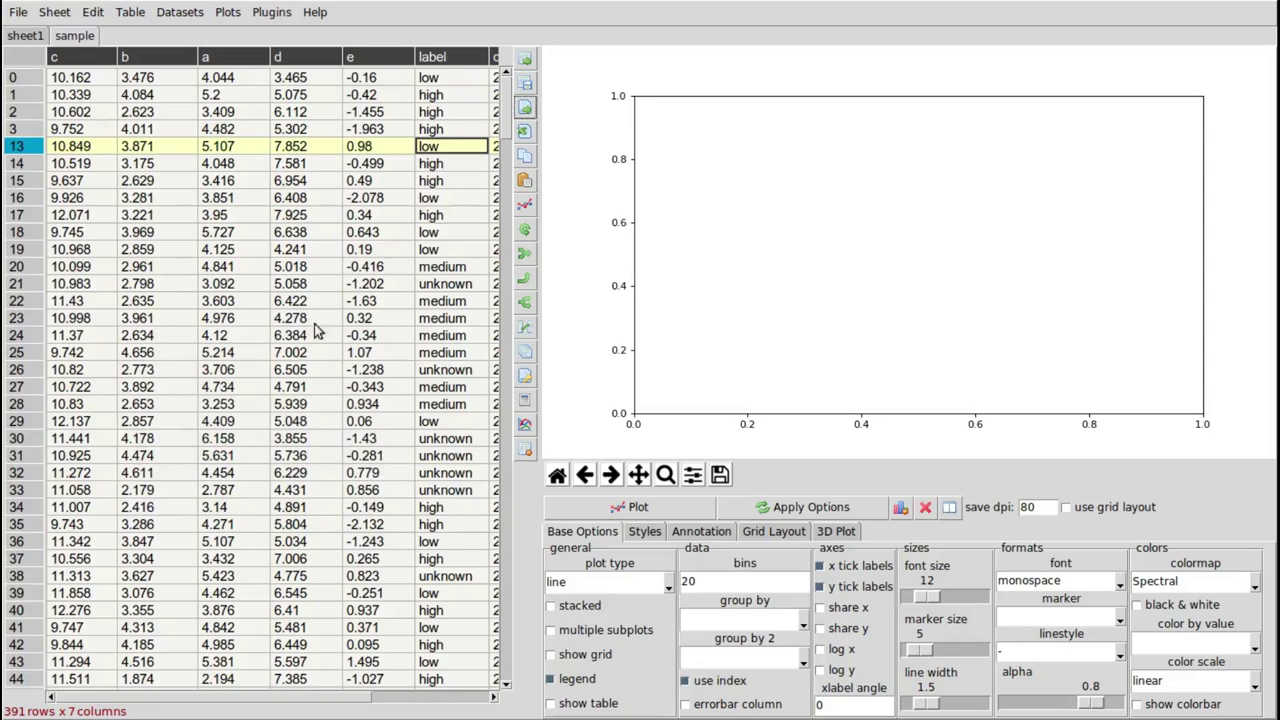
click(400, 197)
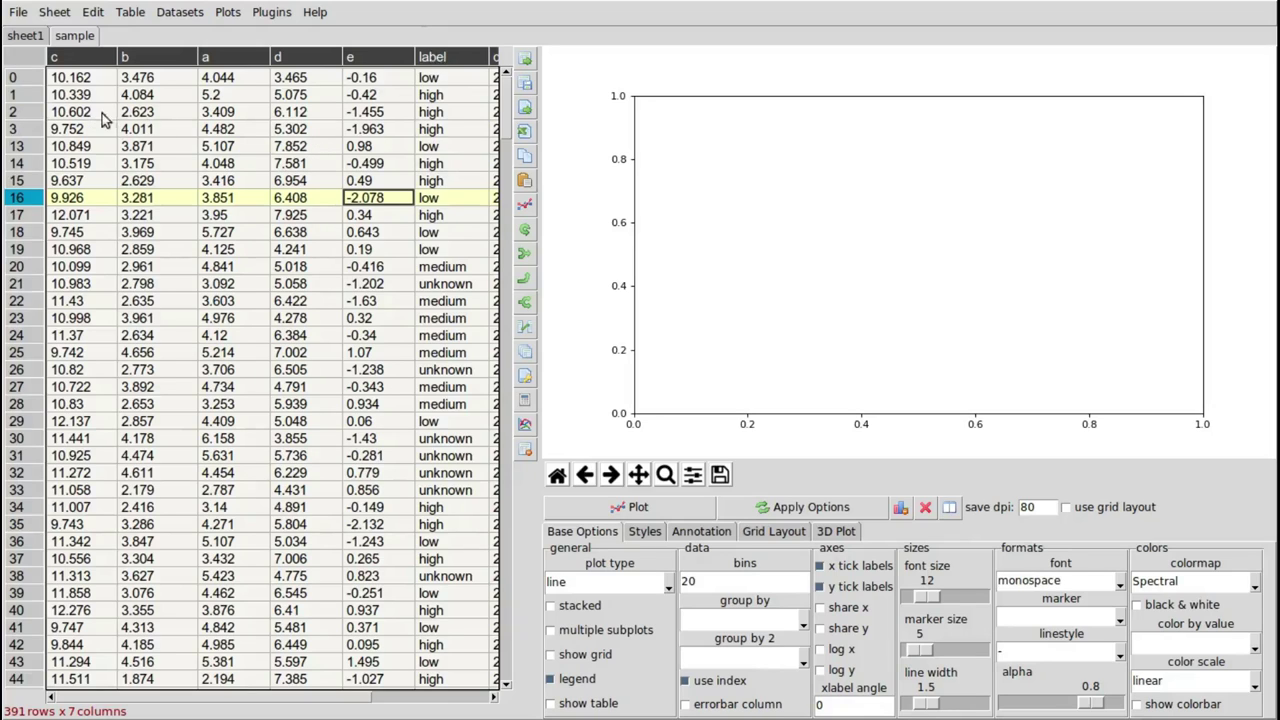
right_click(30, 108)
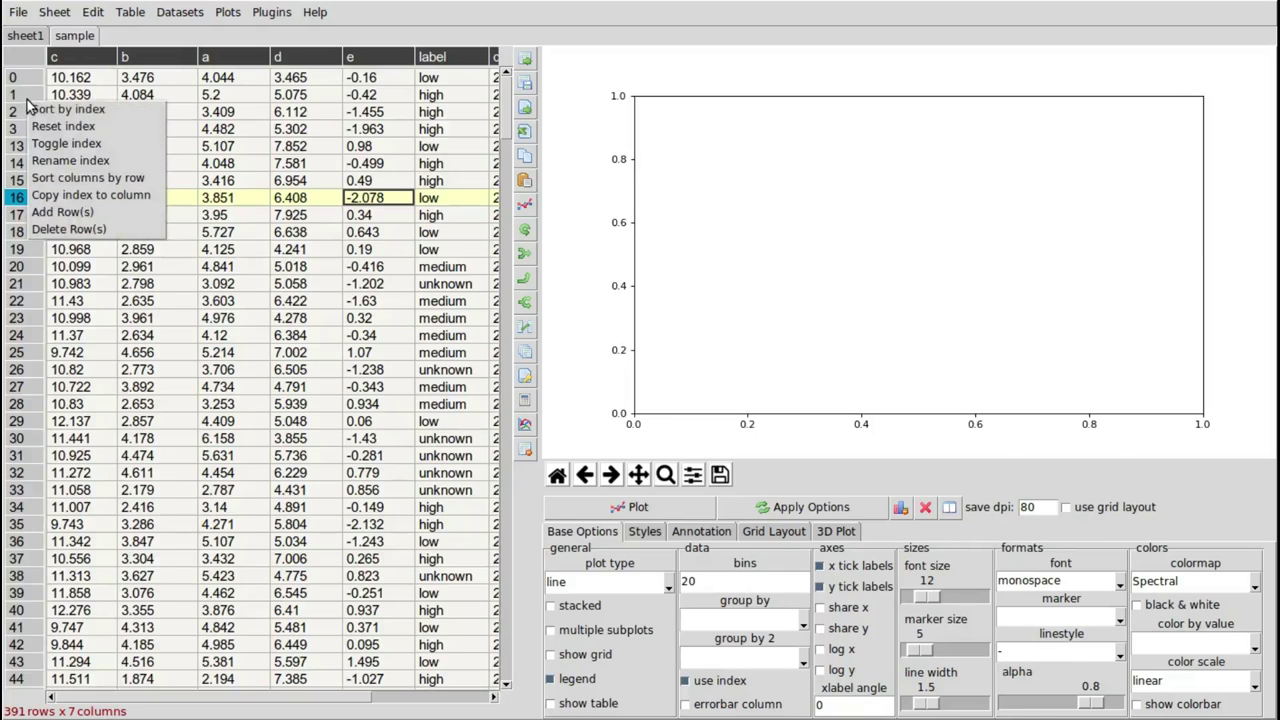
click(234, 146)
Draw a line plot of columns c to e for rows 2 to 37.
drag(80, 111, 360, 562)
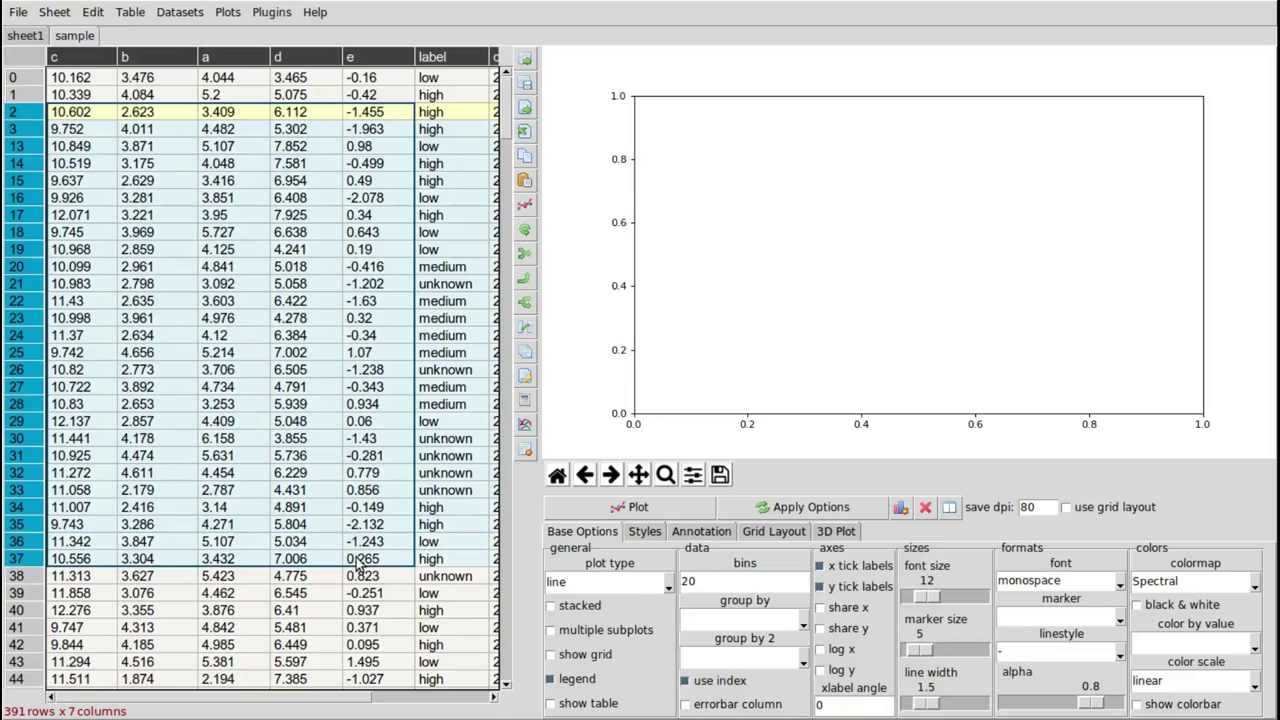
click(663, 511)
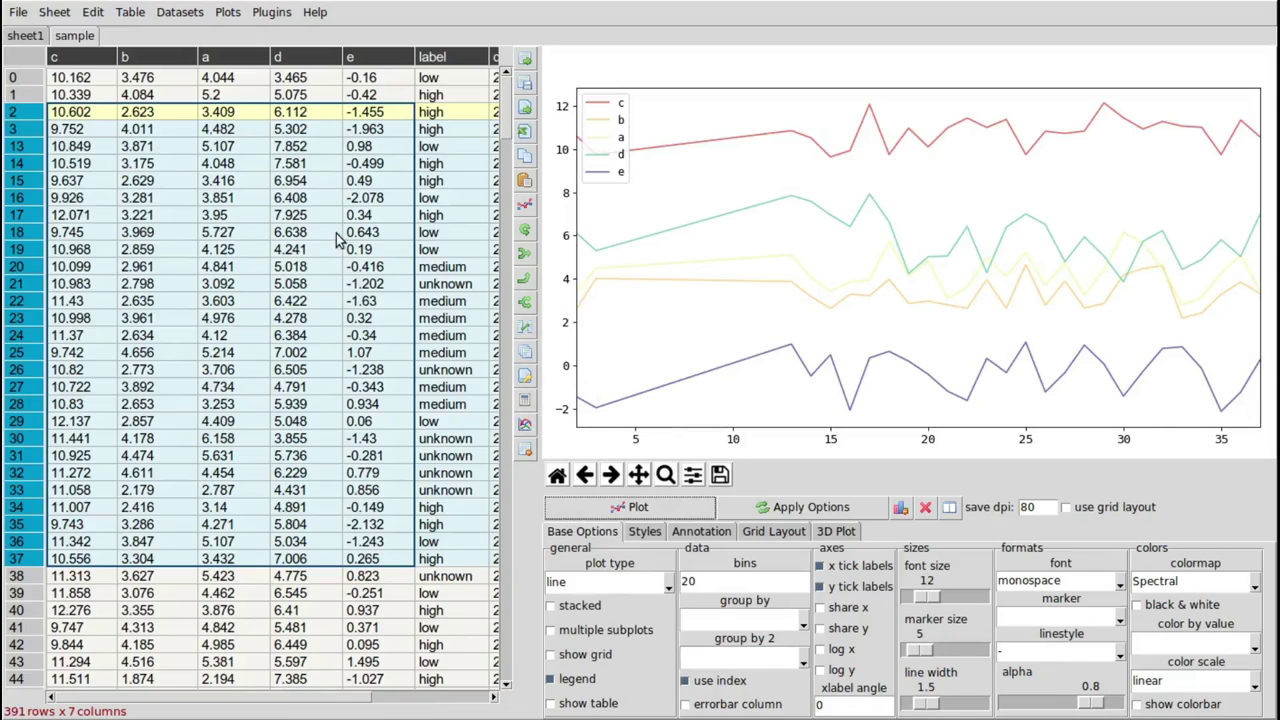
Sort the table by index and plot columns c to e for rows 2 to 36 as lines.
right_click(33, 97)
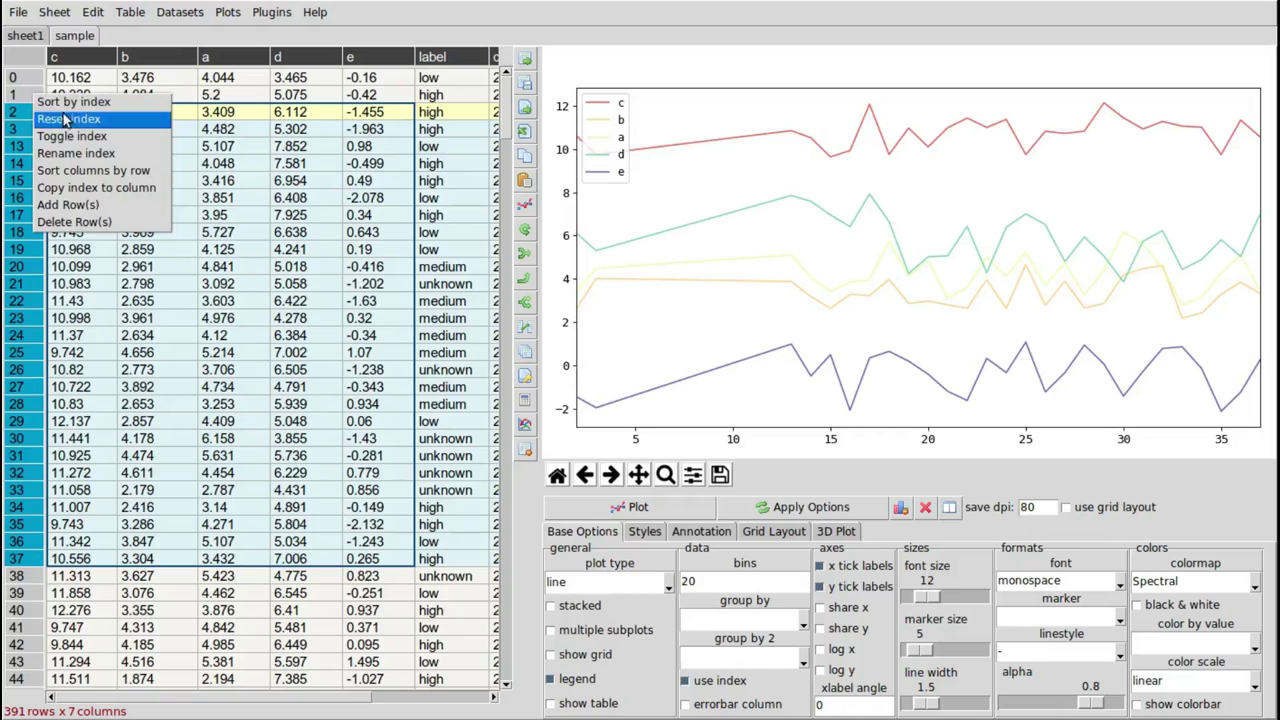
click(66, 104)
drag(85, 115, 393, 546)
click(537, 202)
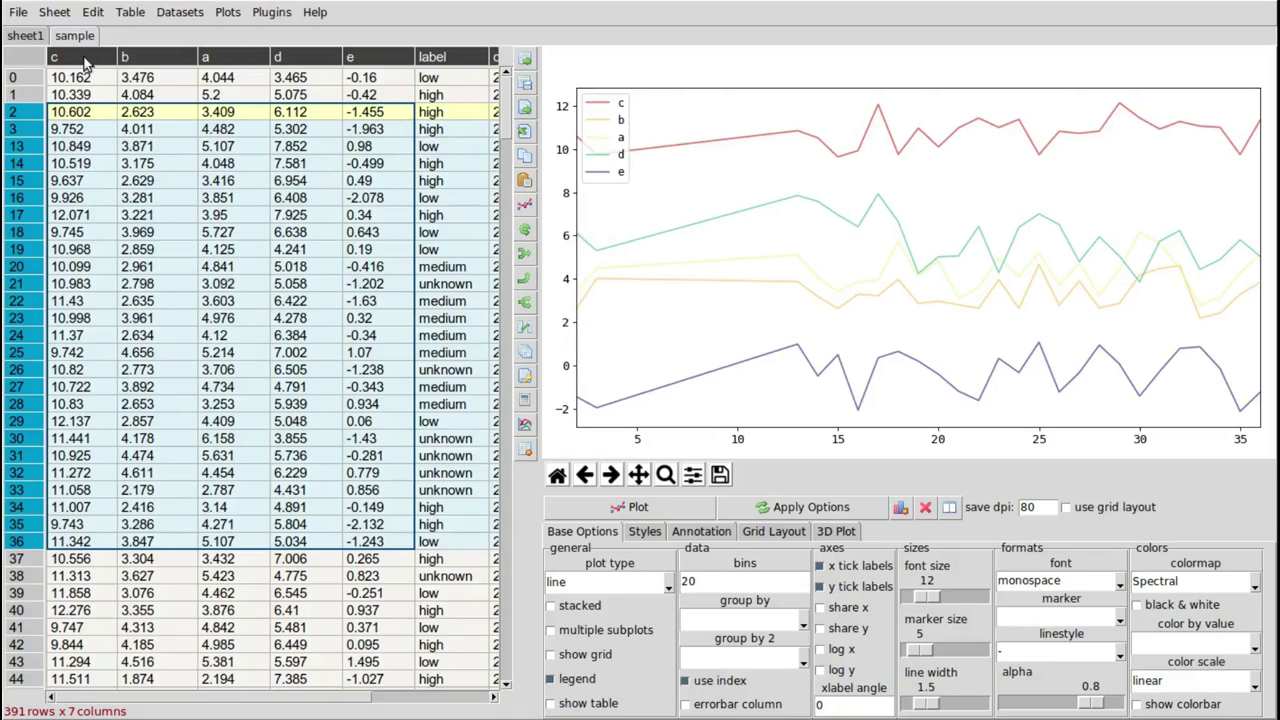
Sort the table by column c and move column a to the first position.
right_click(107, 62)
click(123, 84)
drag(215, 65, 400, 490)
Sort the table by column a and draw a line plot of columns a to e from row 74 through row 134.
right_click(90, 60)
click(107, 86)
click(525, 205)
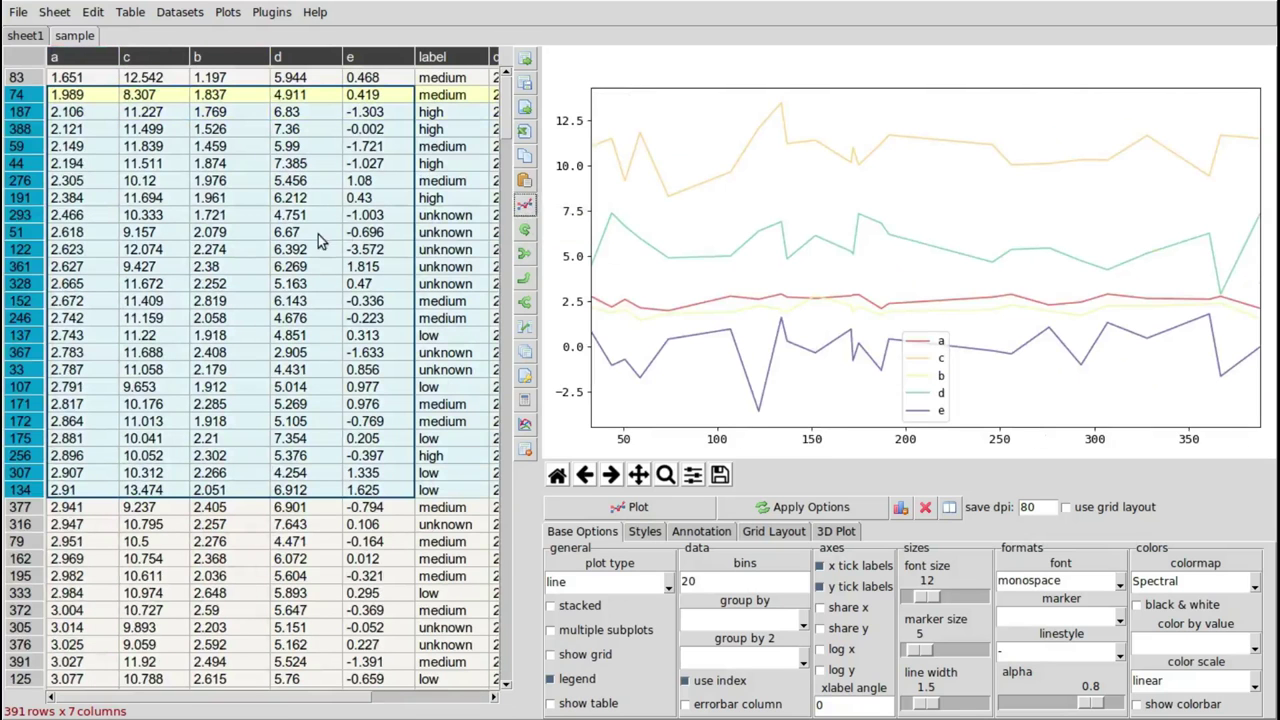
Set the plot type to scatter and plot columns a to e from row 187 through row 171.
click(250, 249)
drag(89, 116, 380, 405)
scroll(628, 585, down, 1)
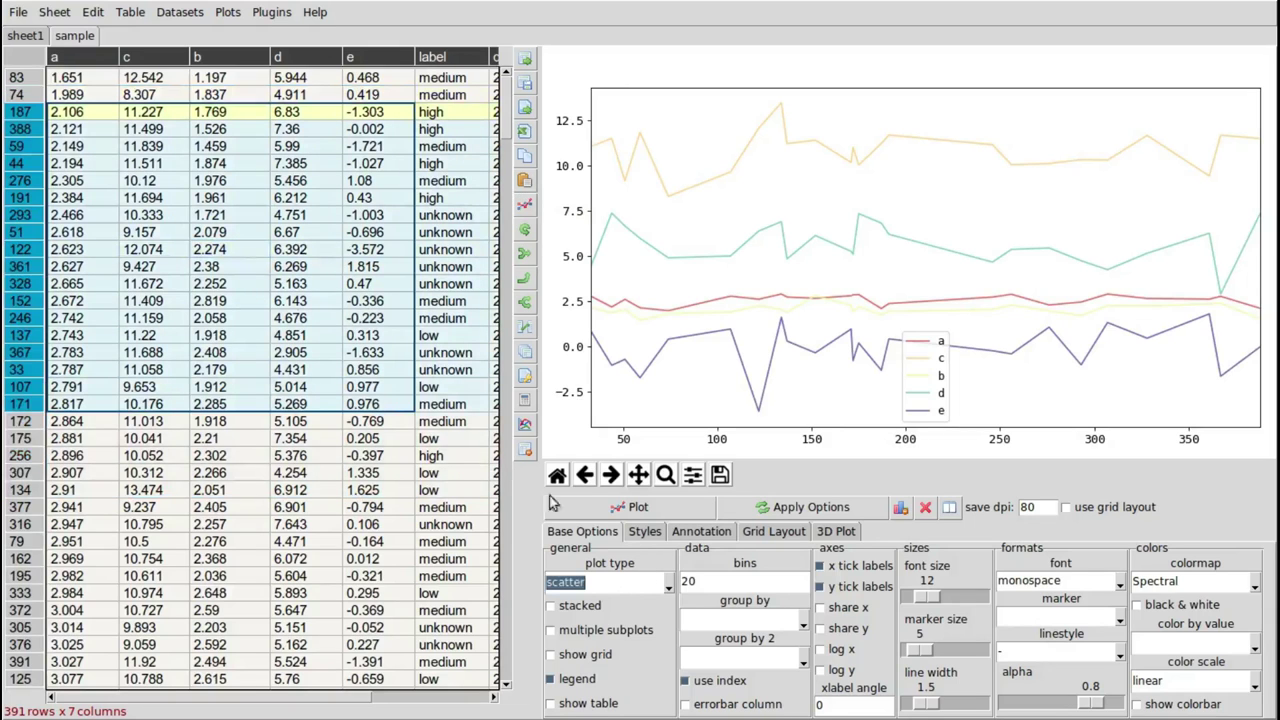
click(560, 506)
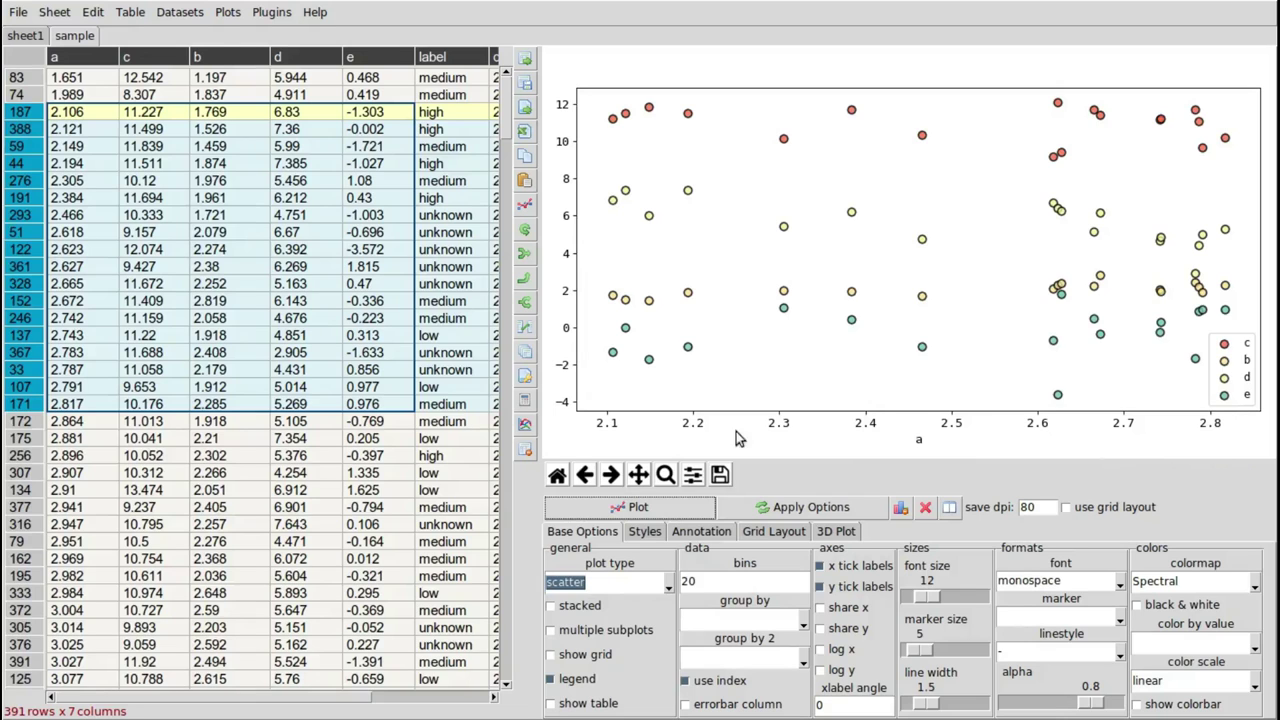
Select the whole table, draw it as a scatter plot, and replot it with multiple subplots enabled.
click(76, 80)
click(38, 63)
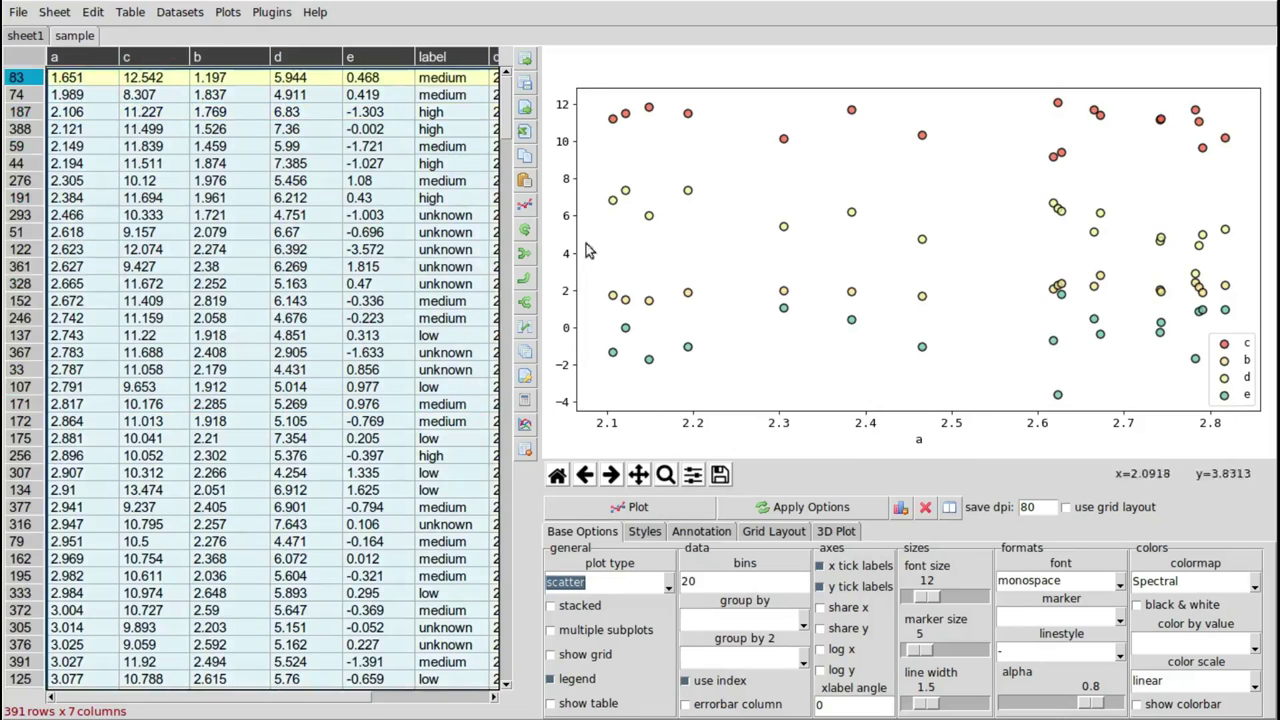
click(522, 203)
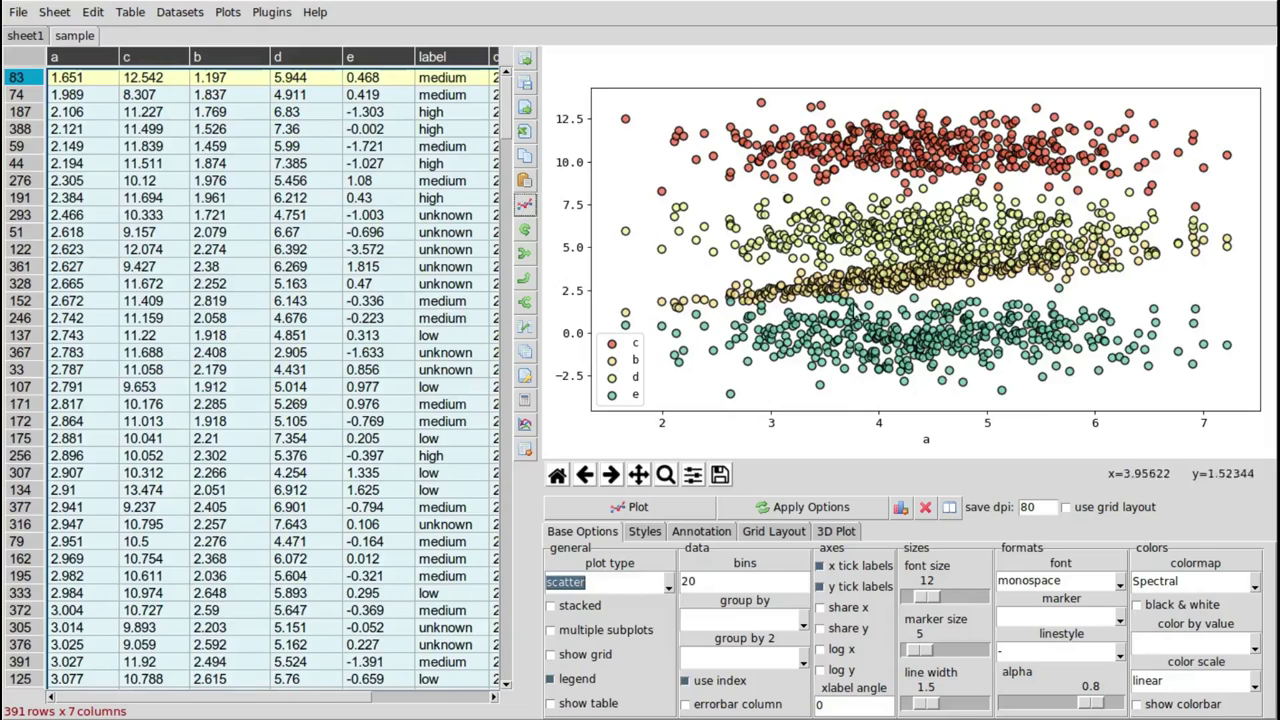
click(646, 634)
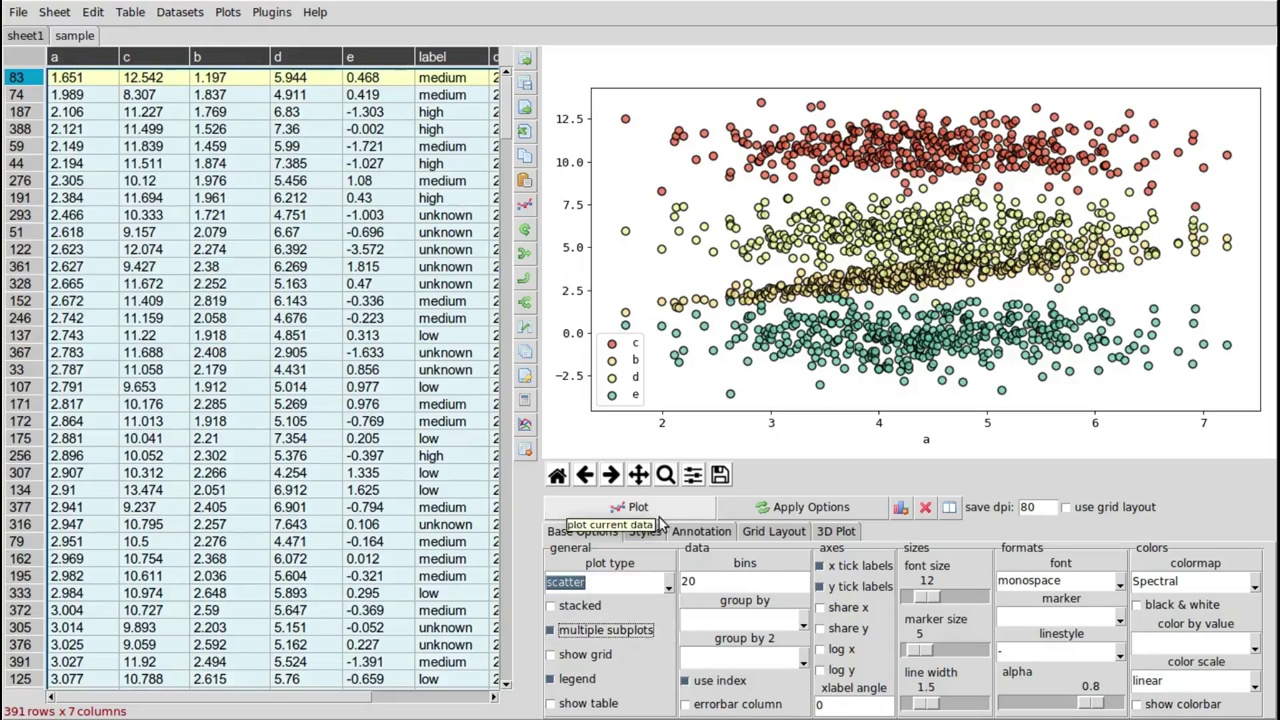
click(627, 508)
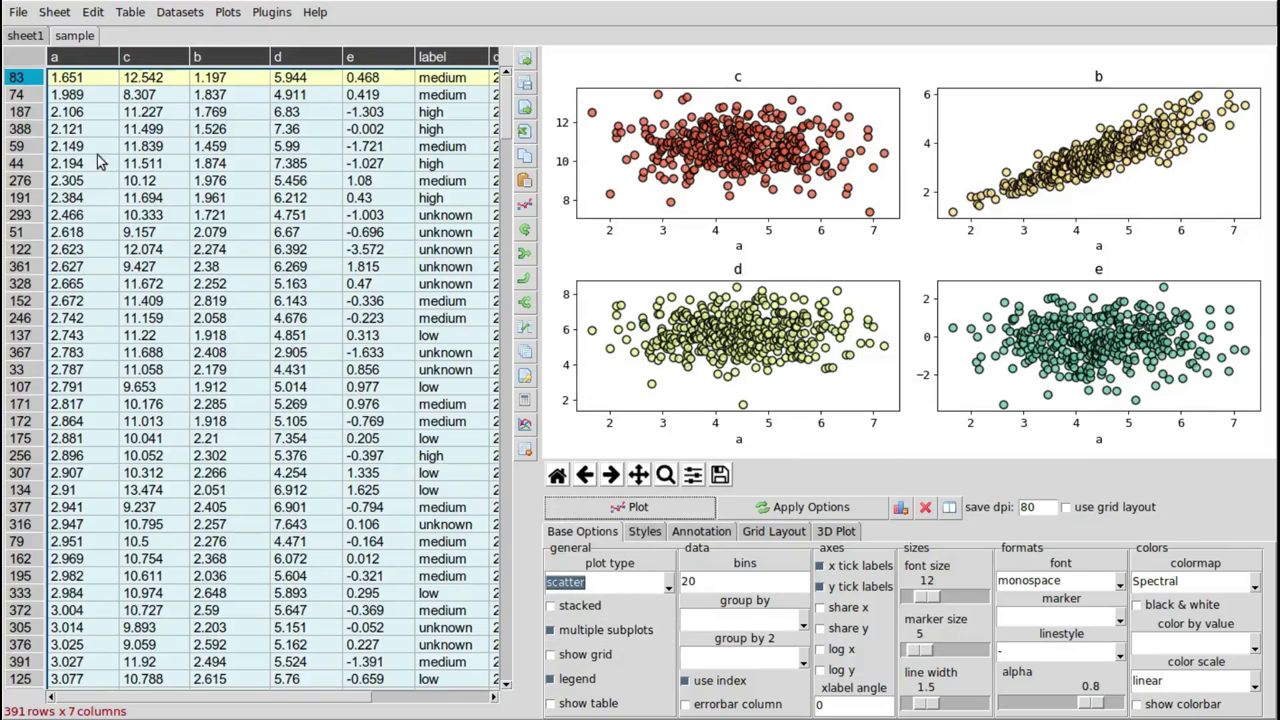
Draw a bar plot of columns a to e from row 187 through row 293, without multiple subplots.
drag(75, 112, 416, 225)
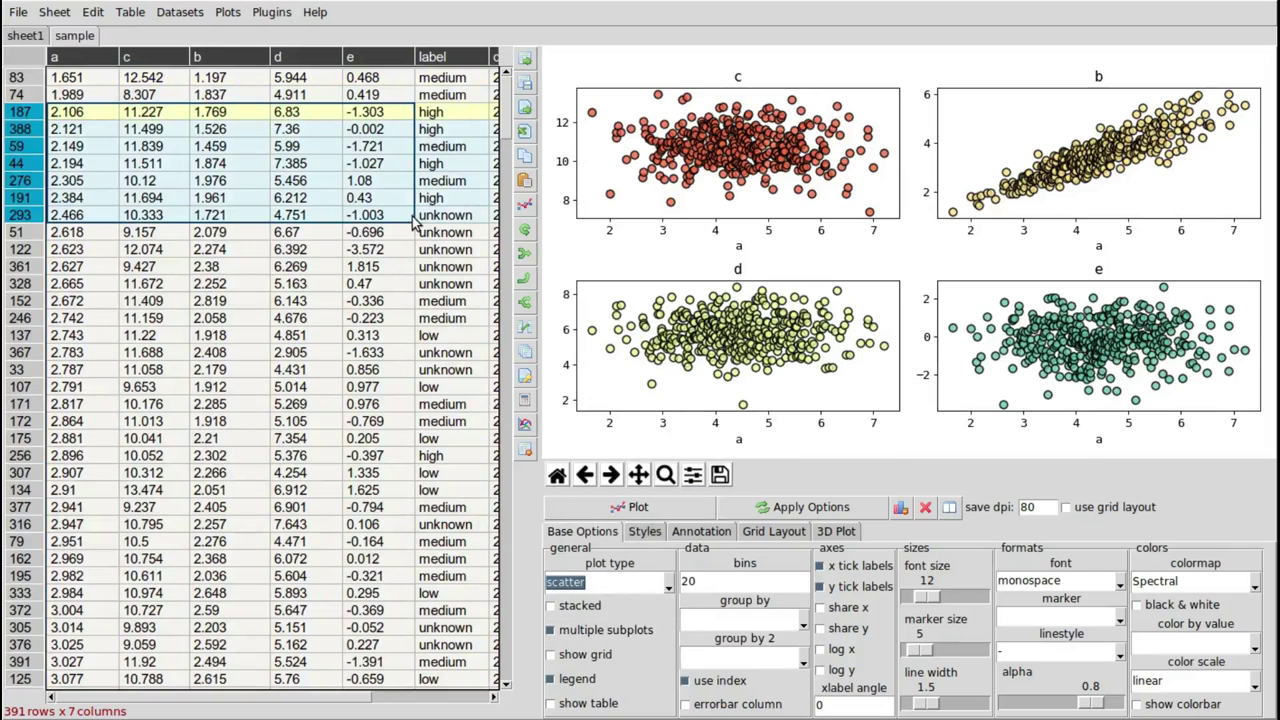
click(667, 585)
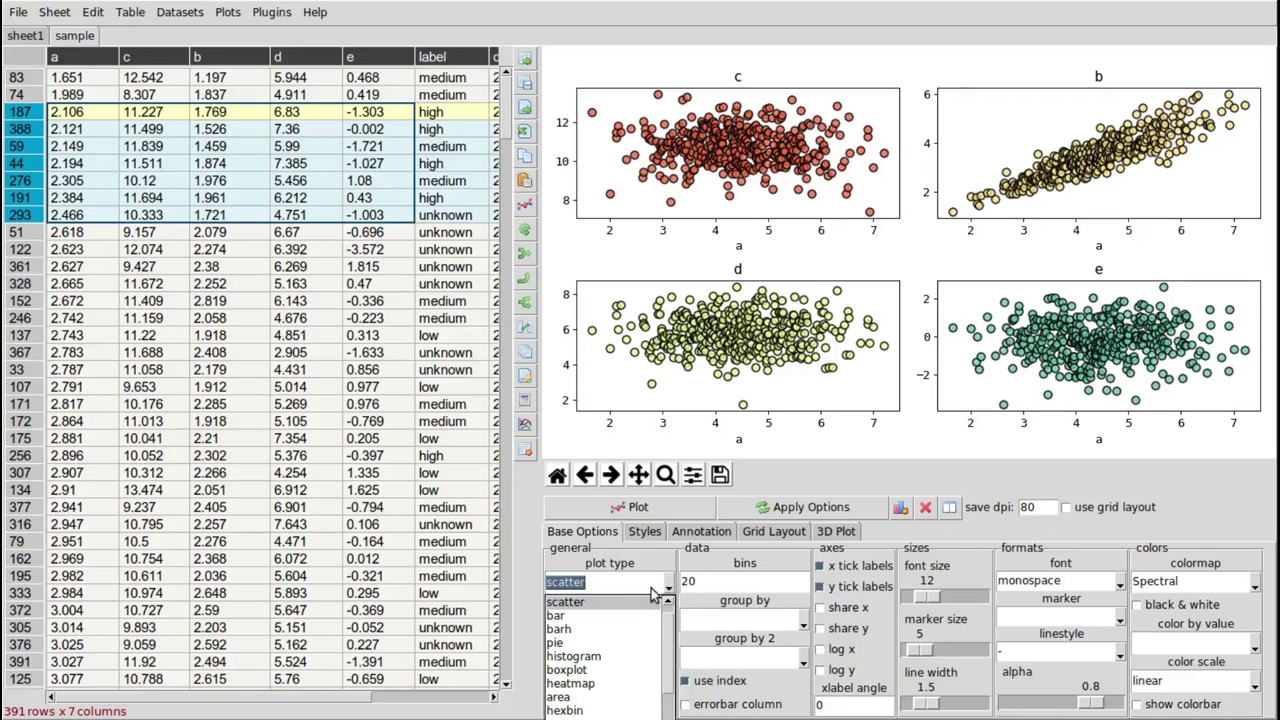
click(629, 614)
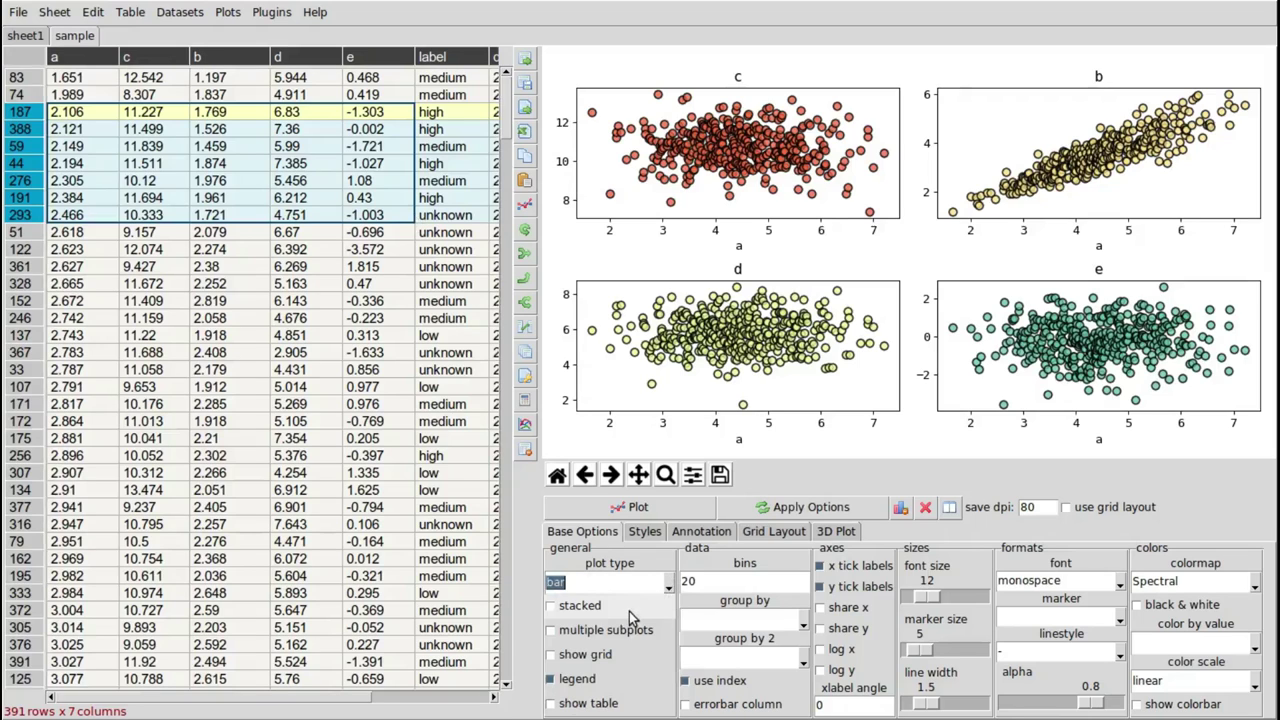
click(630, 515)
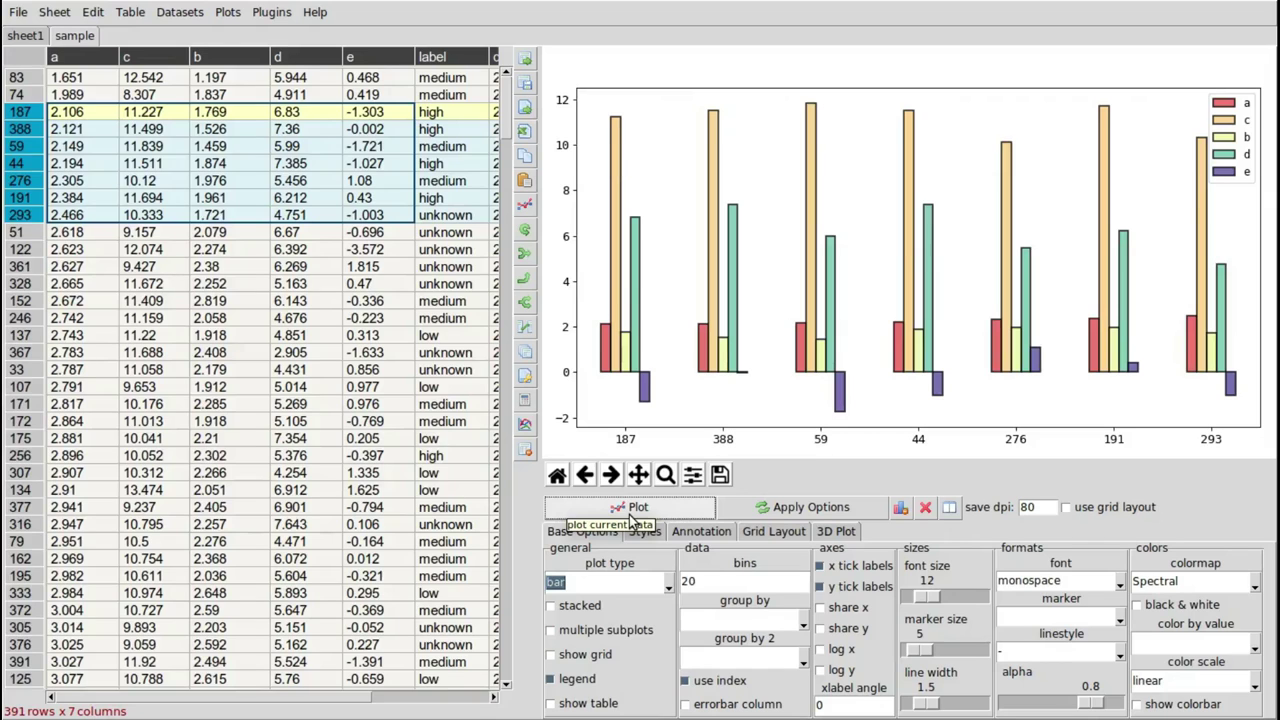
Redraw the bar plot with multiple subplots, and replot the selection as barh with multiple subplots disabled.
click(614, 640)
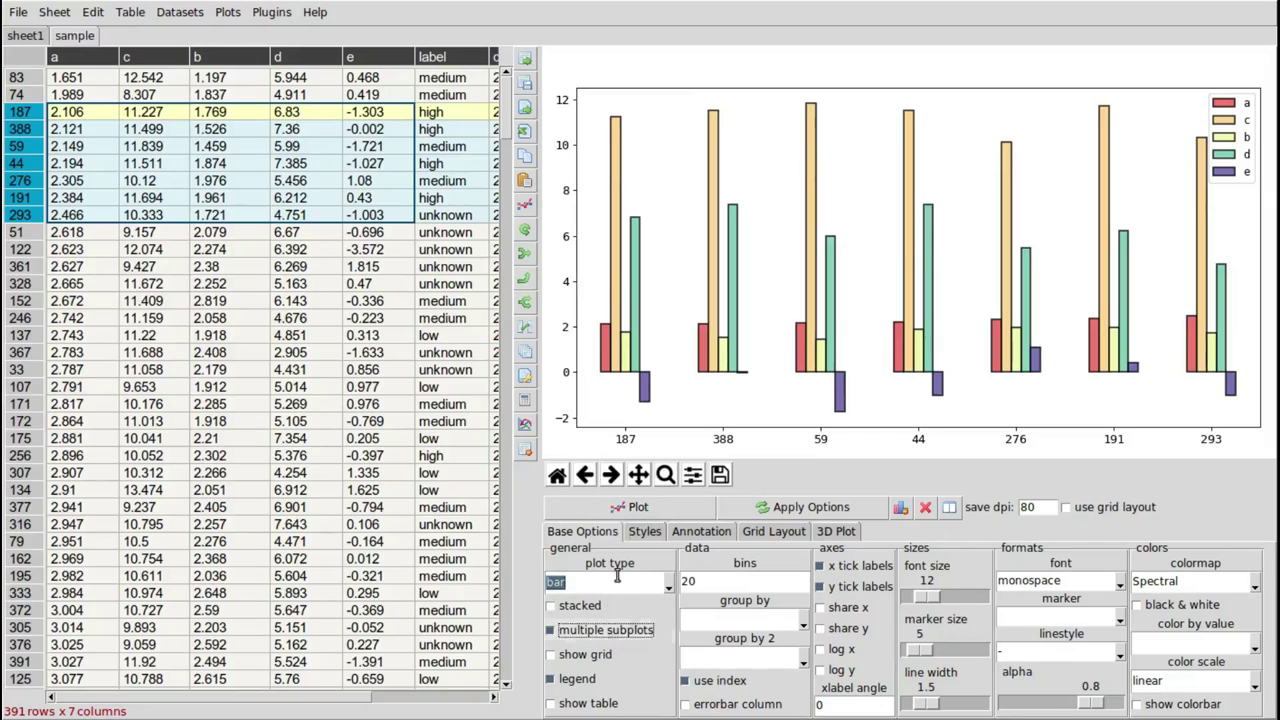
click(620, 510)
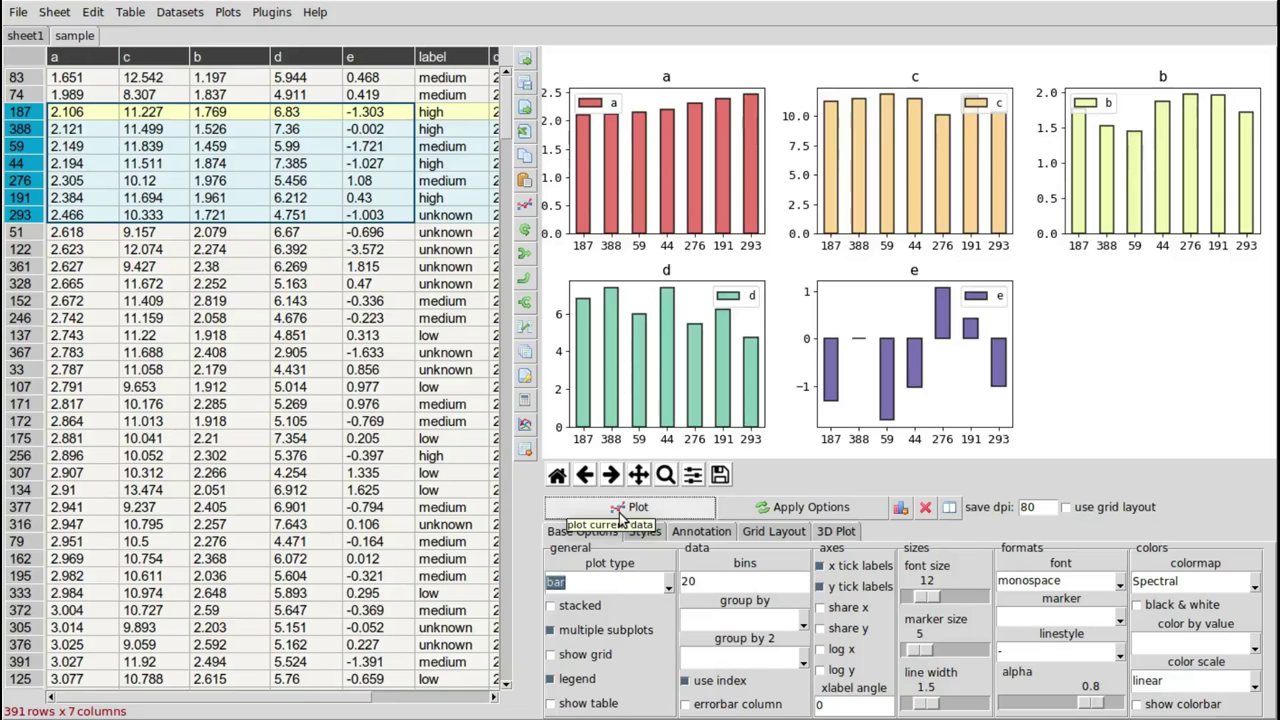
click(612, 632)
scroll(649, 581, down, 1)
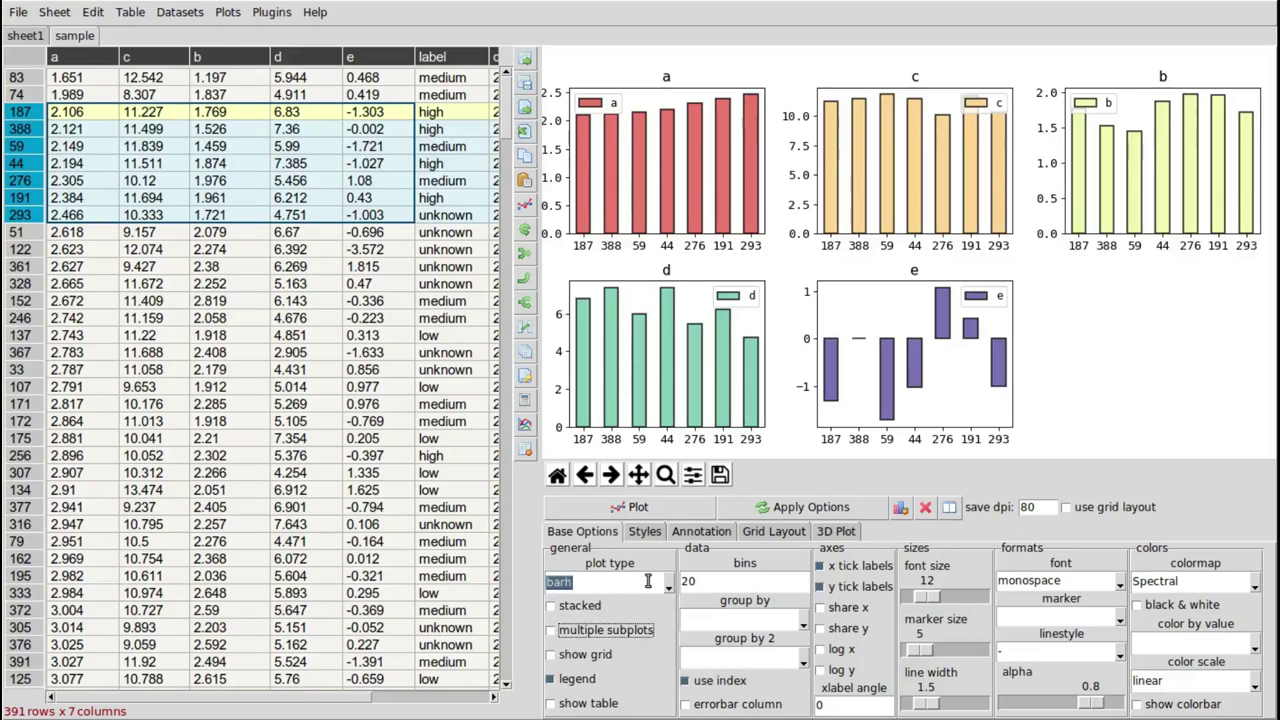
click(640, 508)
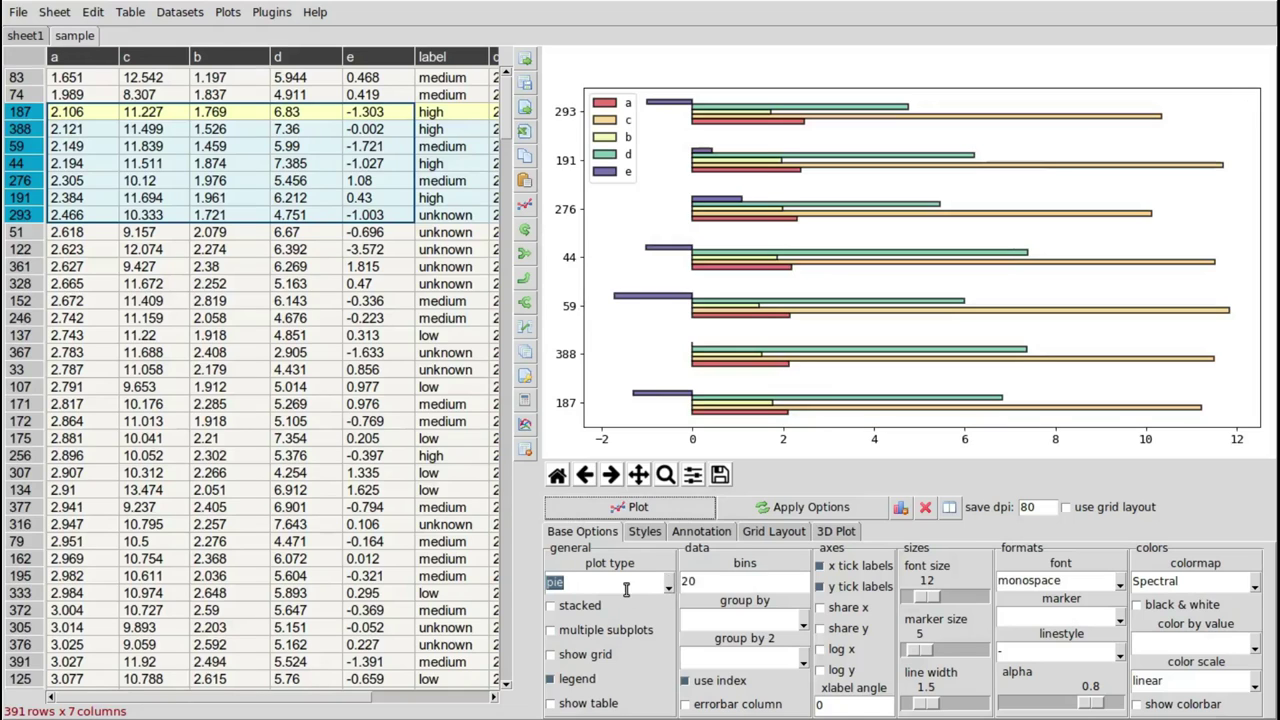
Draw a pie plot of columns a, c and b from row 187 through row 191, and a histogram of column a.
drag(88, 114, 198, 210)
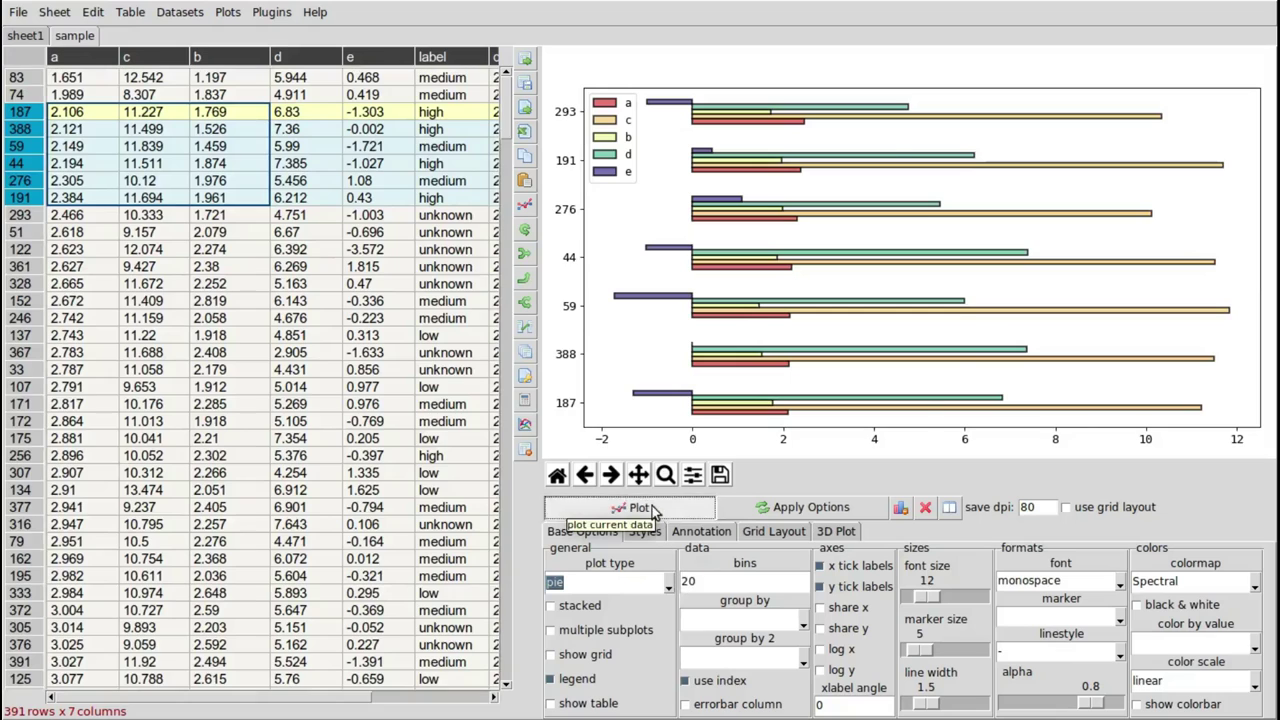
click(650, 508)
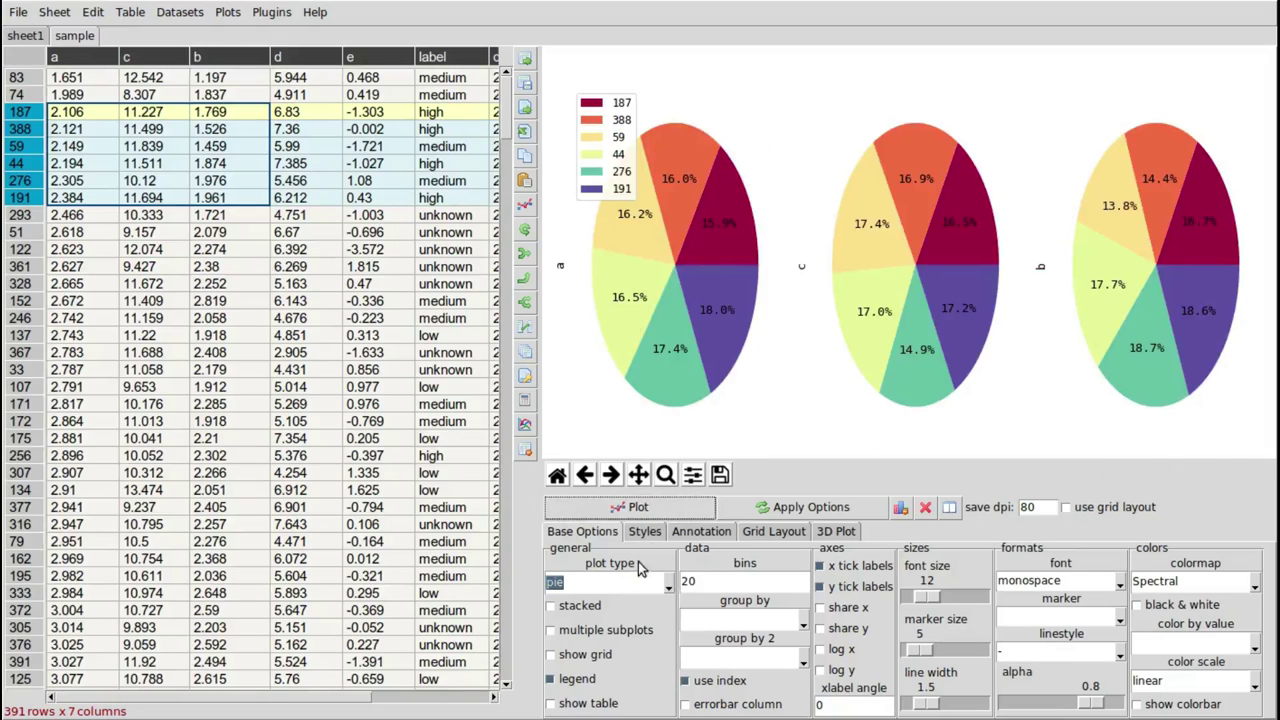
scroll(634, 578, down, 1)
click(80, 180)
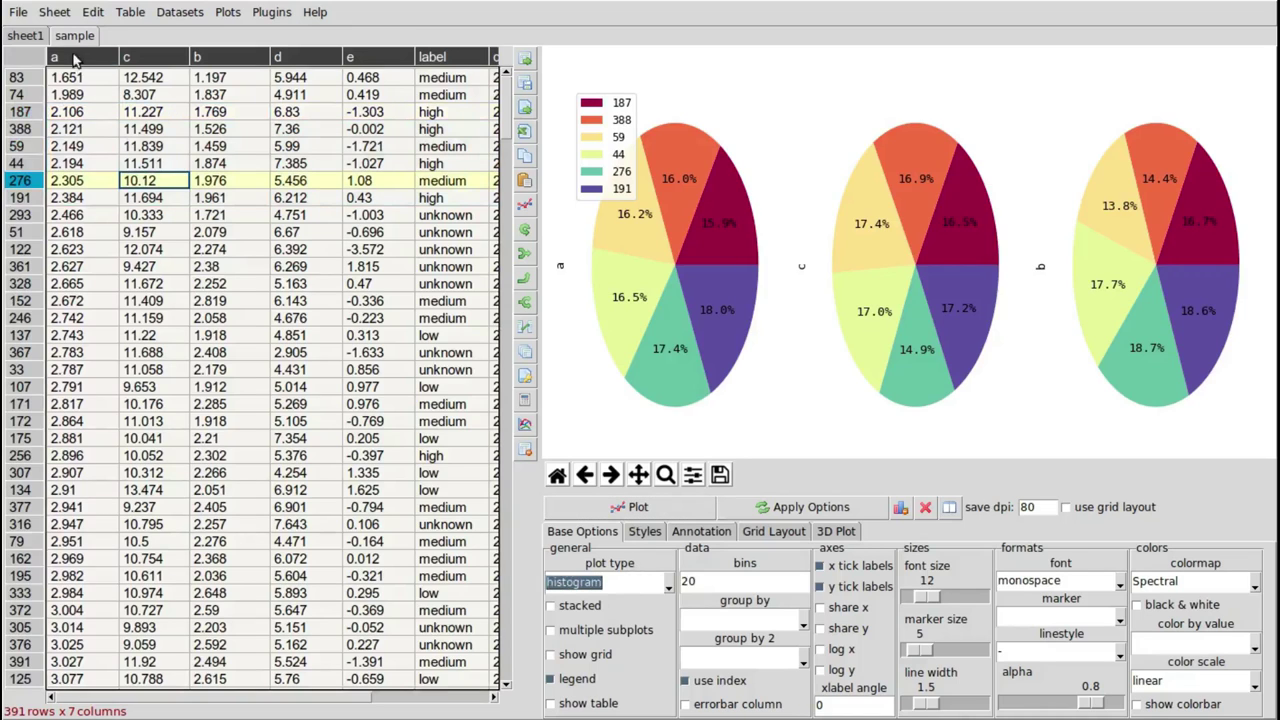
click(527, 210)
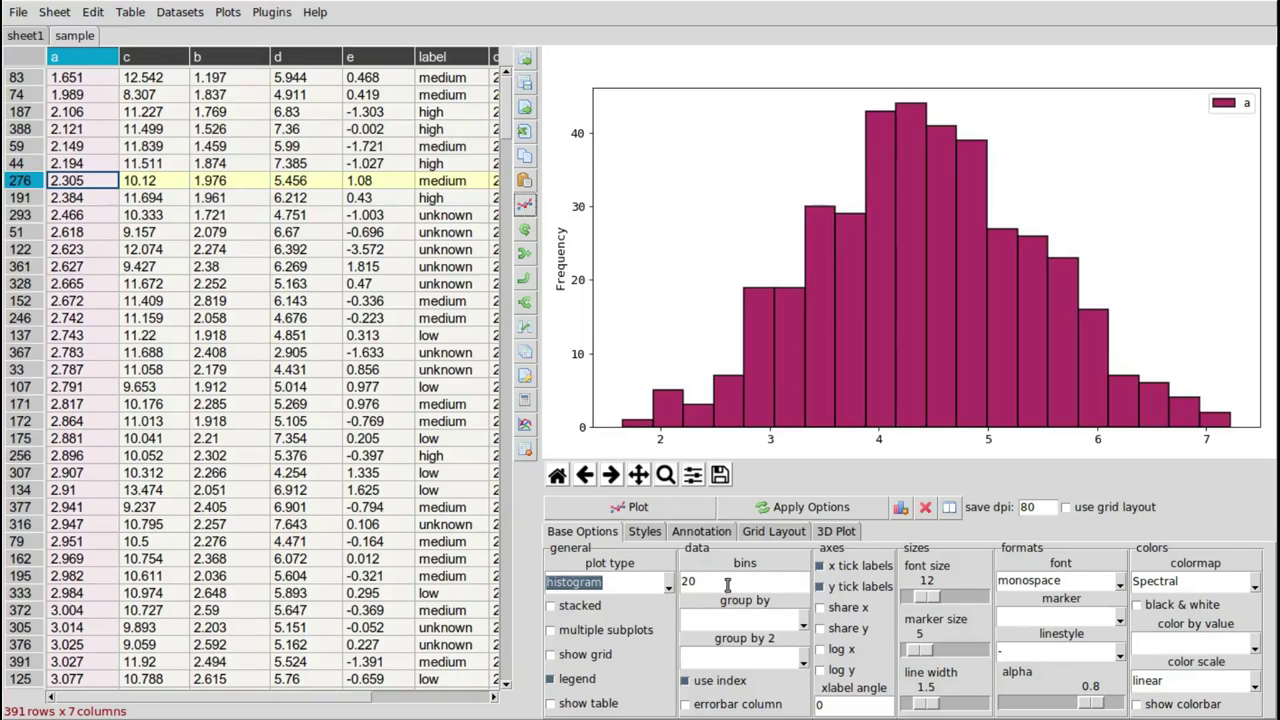
Set the number of bins to 30 and redraw the histogram of column a.
key(Tab)
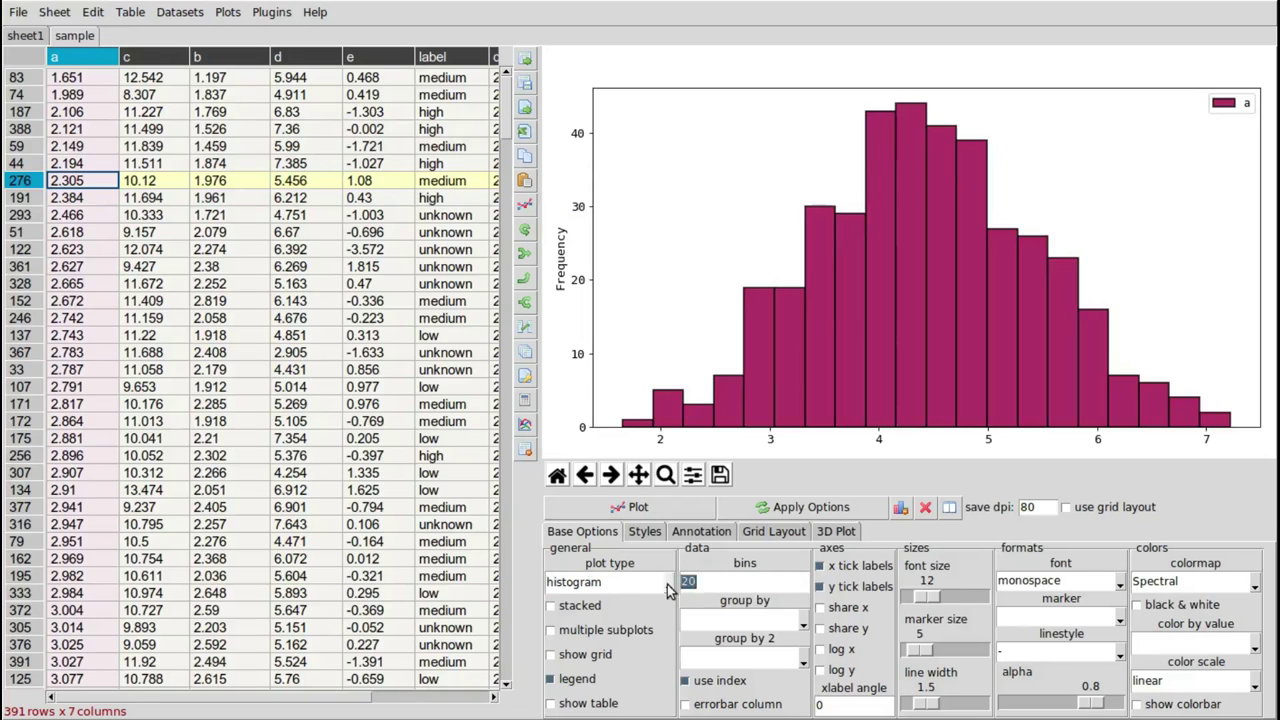
text(30)
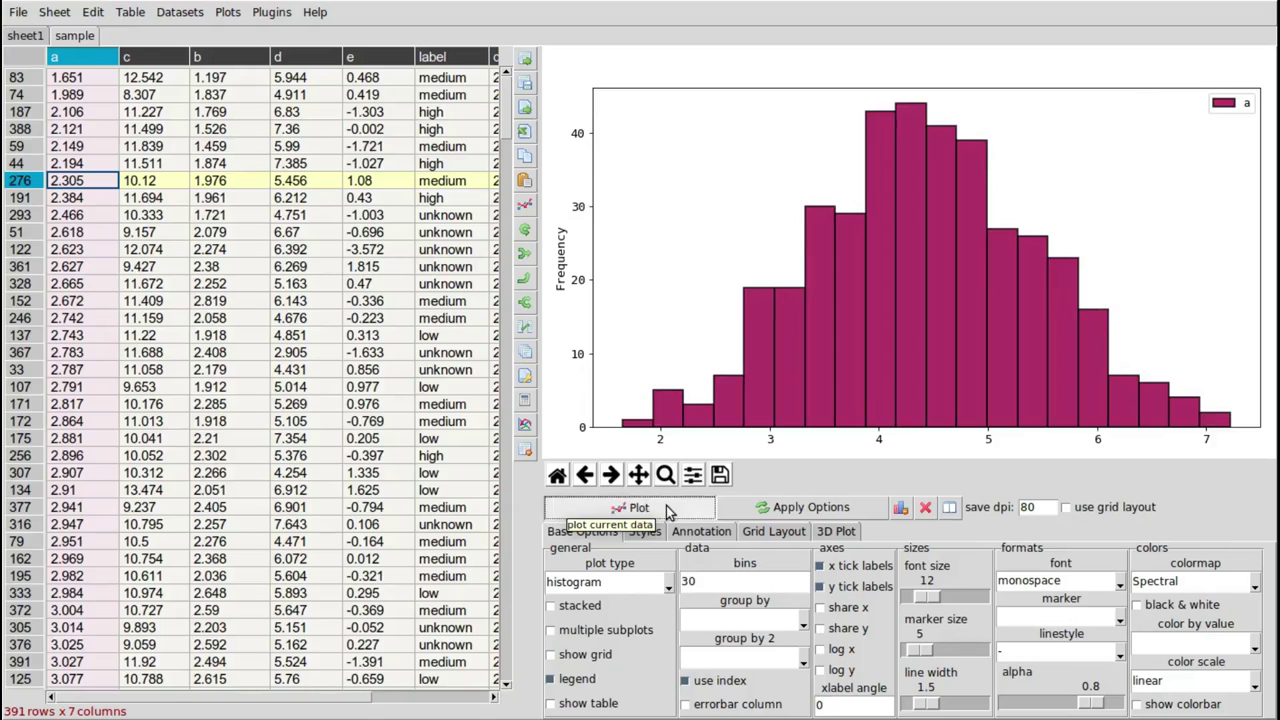
click(635, 507)
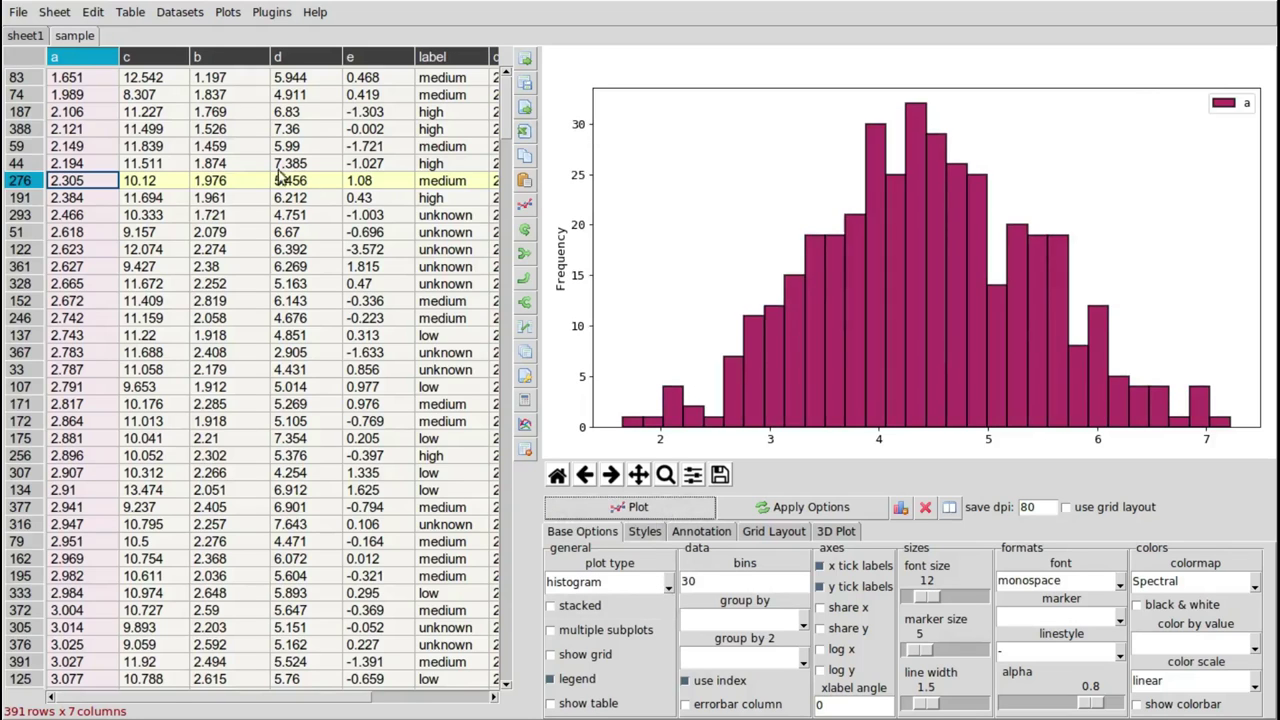
Draw a histogram of columns a to e from row 83 through row 125, and replot it with multiple subplots enabled.
drag(91, 72, 366, 674)
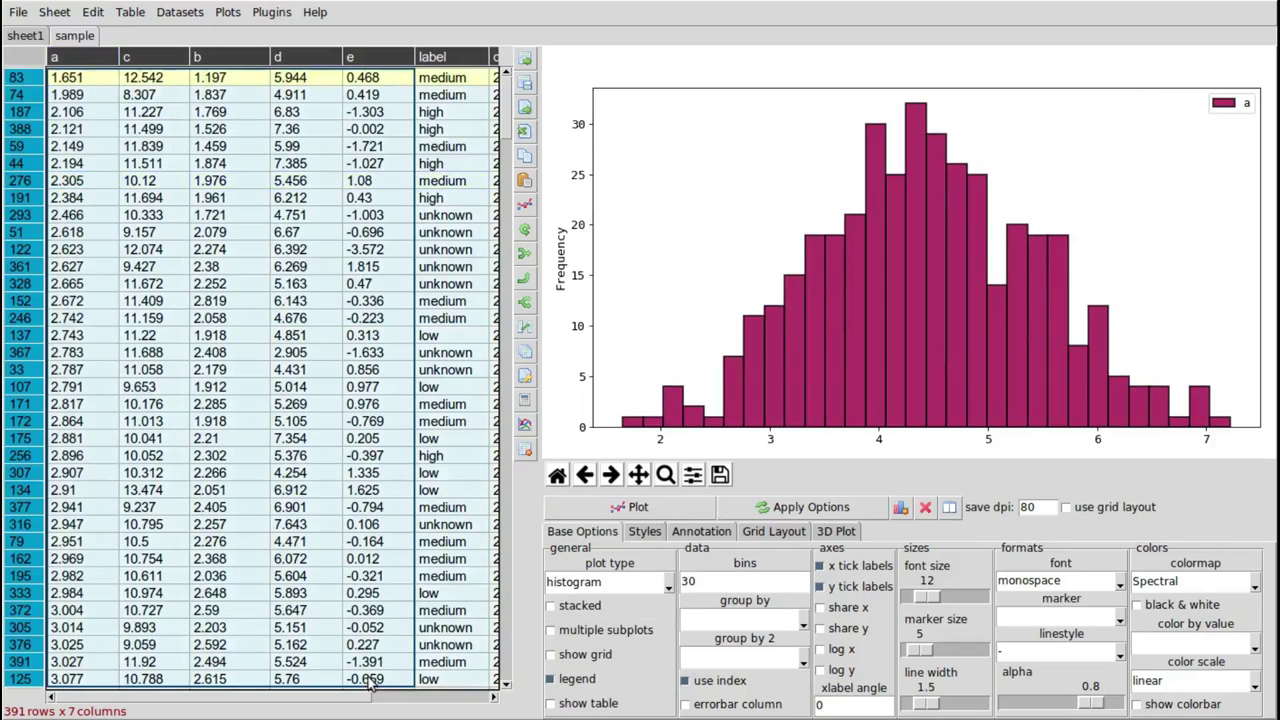
click(525, 205)
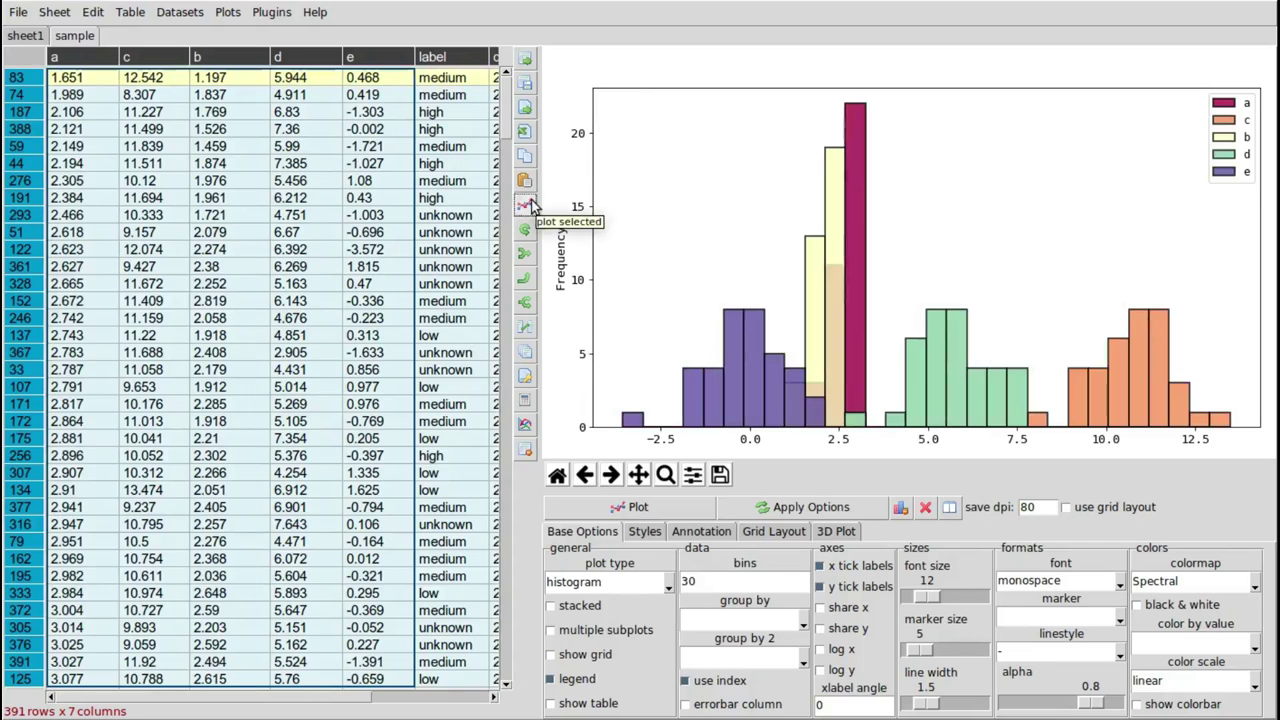
click(550, 629)
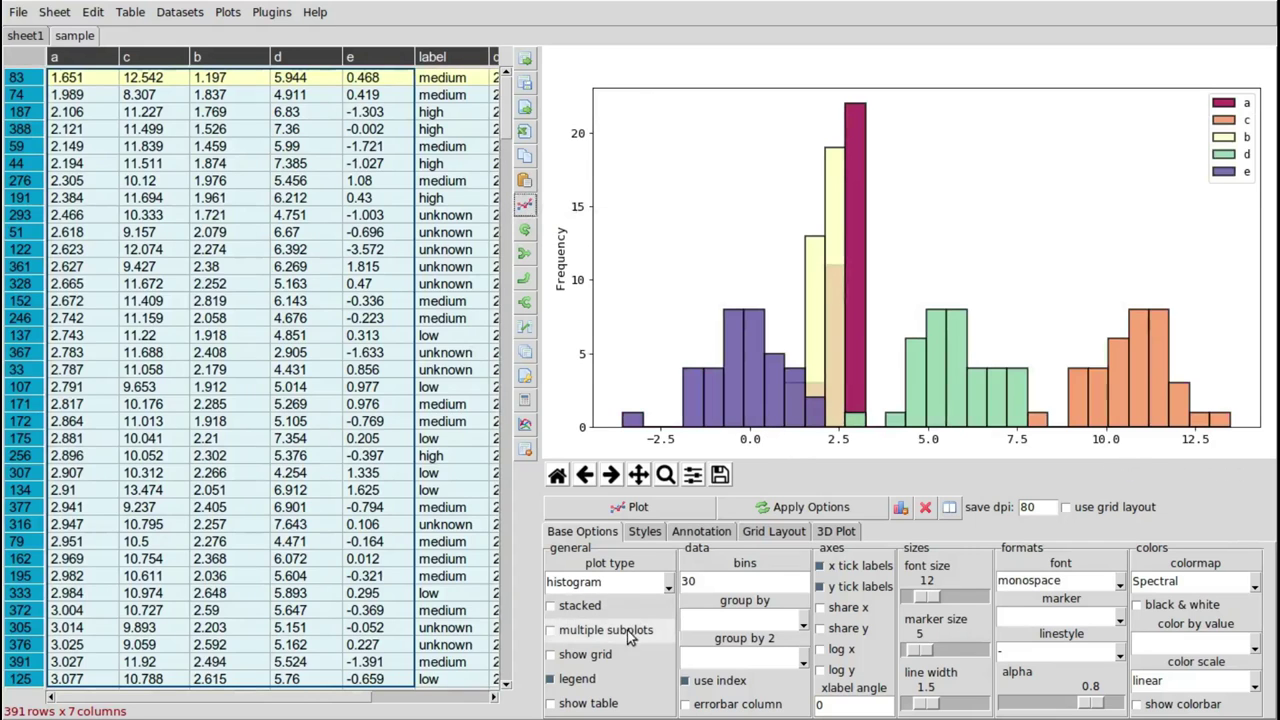
click(668, 505)
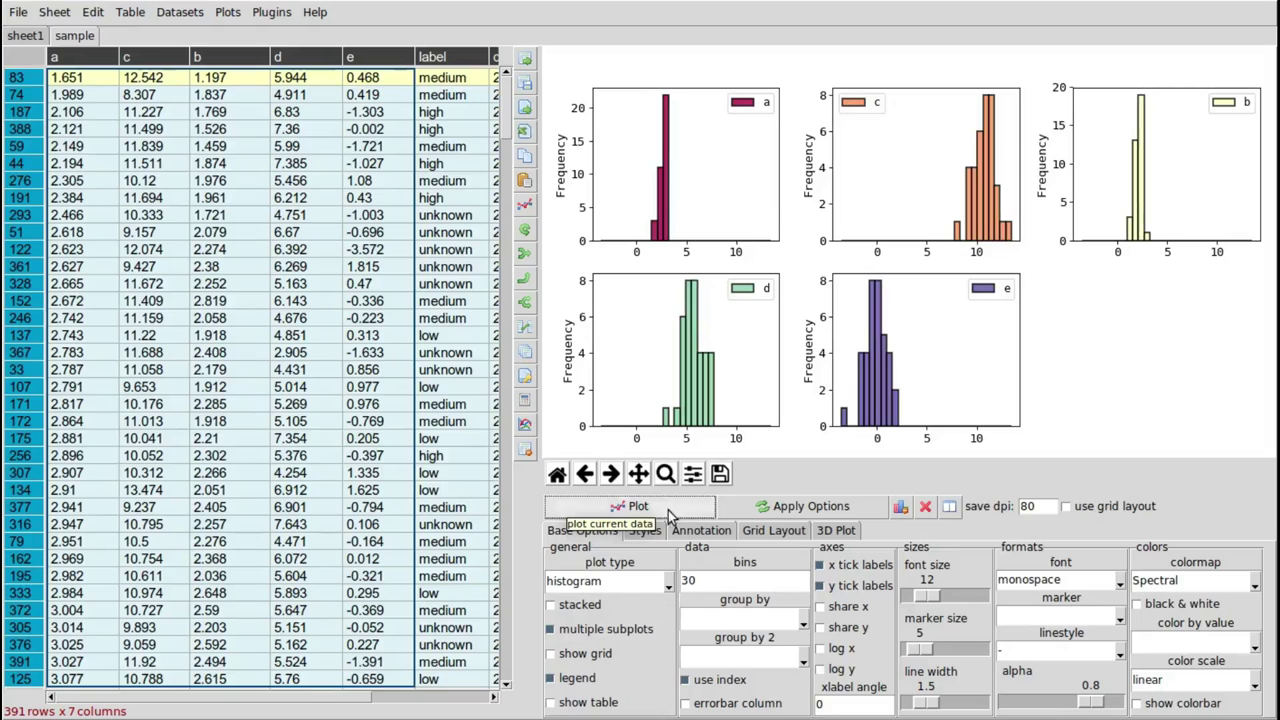
Select the whole table and draw it as a boxplot.
click(199, 218)
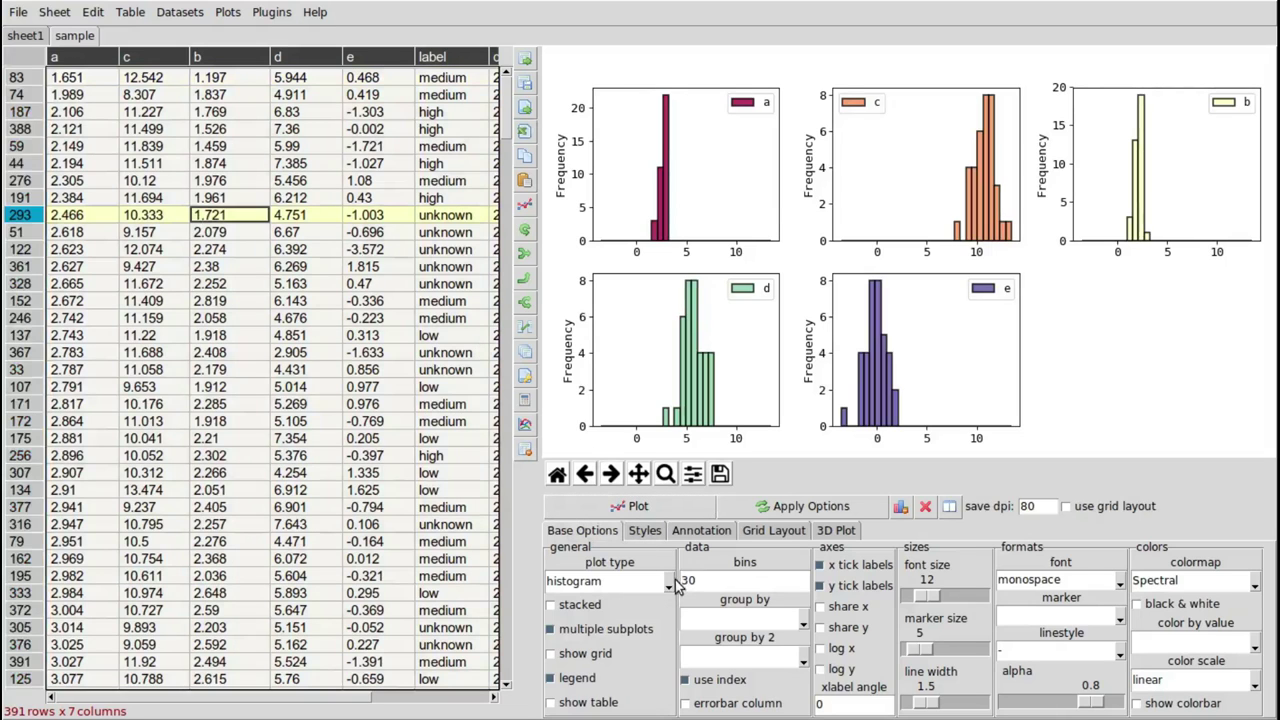
click(668, 583)
shift+click(230, 301)
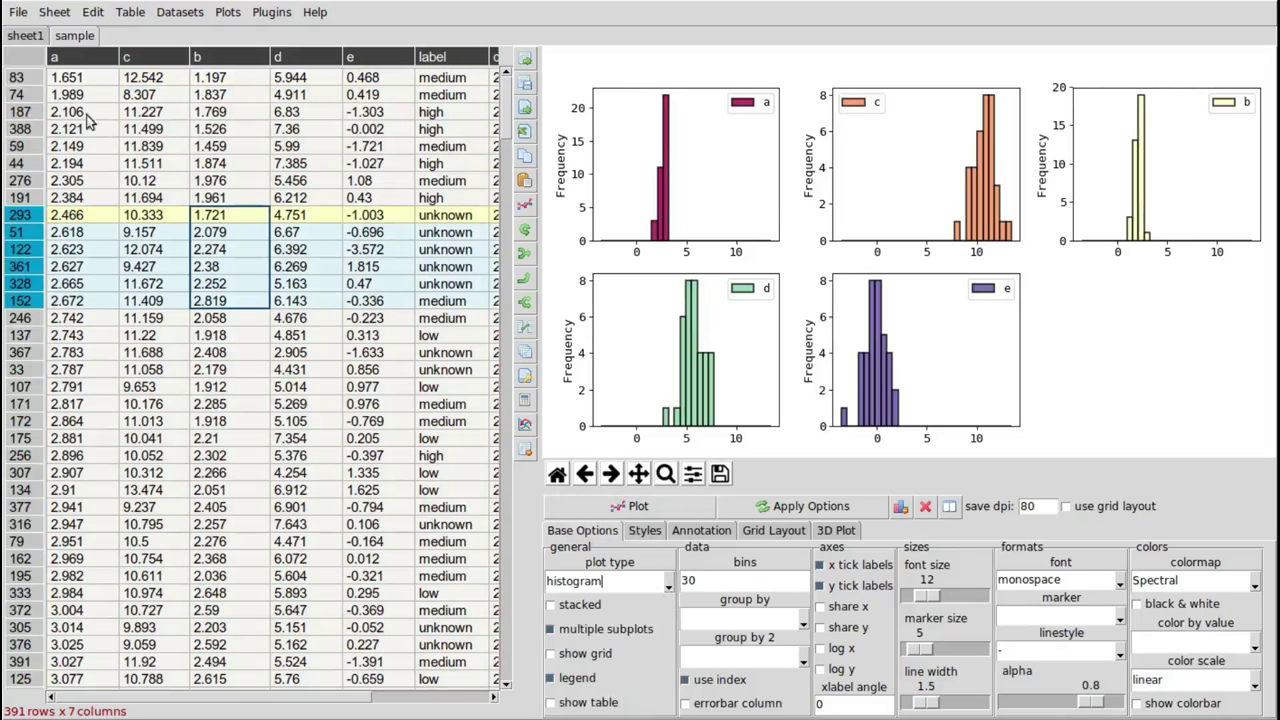
click(34, 58)
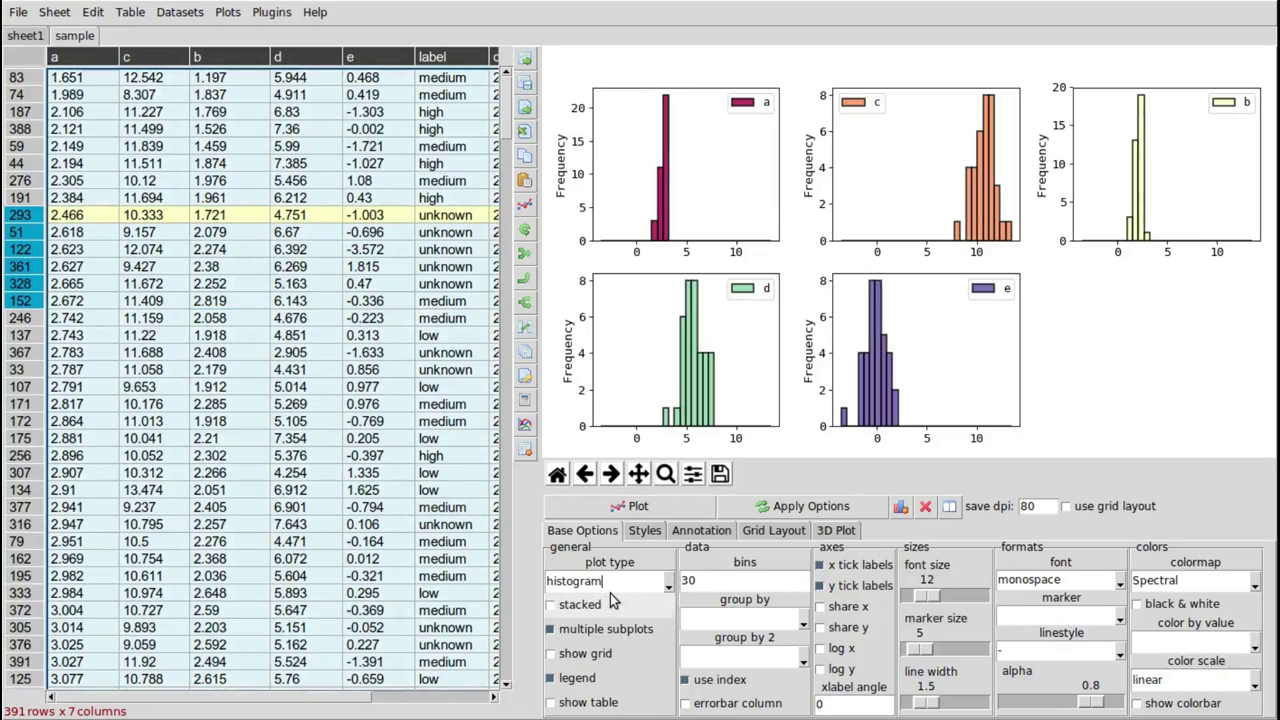
scroll(612, 585, down, 1)
click(615, 506)
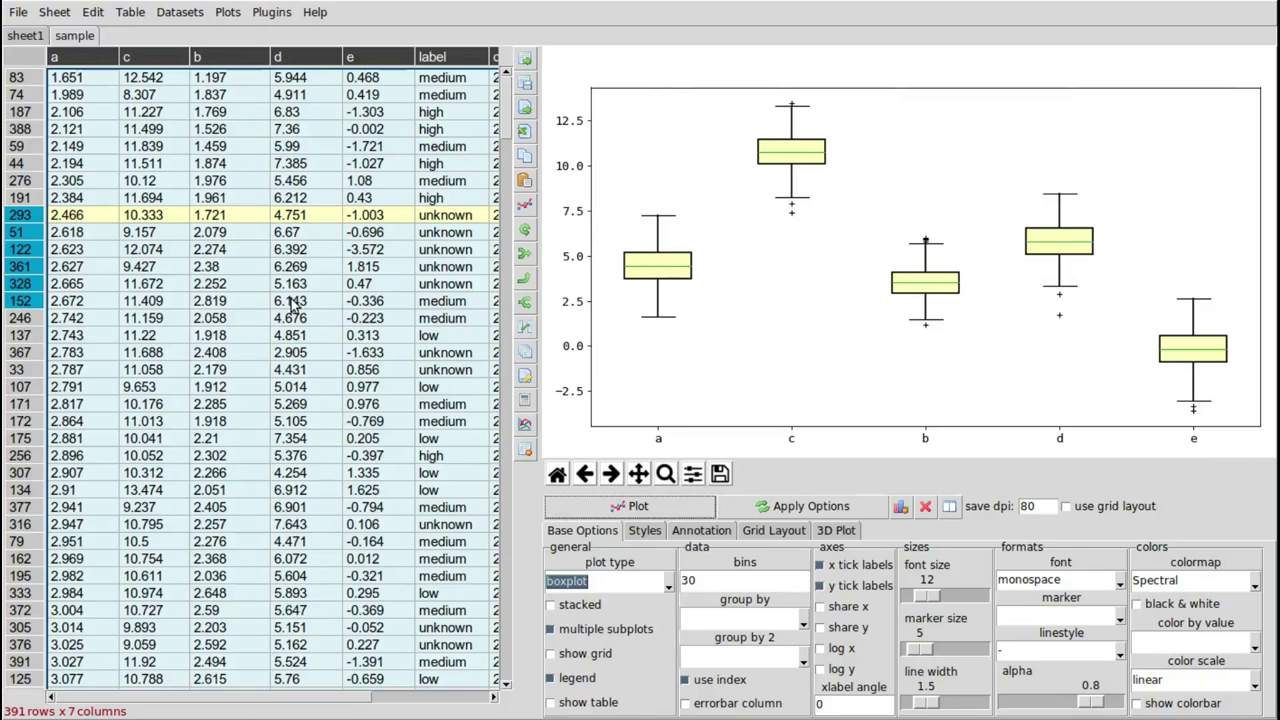
Draw a heatmap of columns a to e from row 74 through row 305.
scroll(598, 578, down, 3)
drag(58, 94, 362, 627)
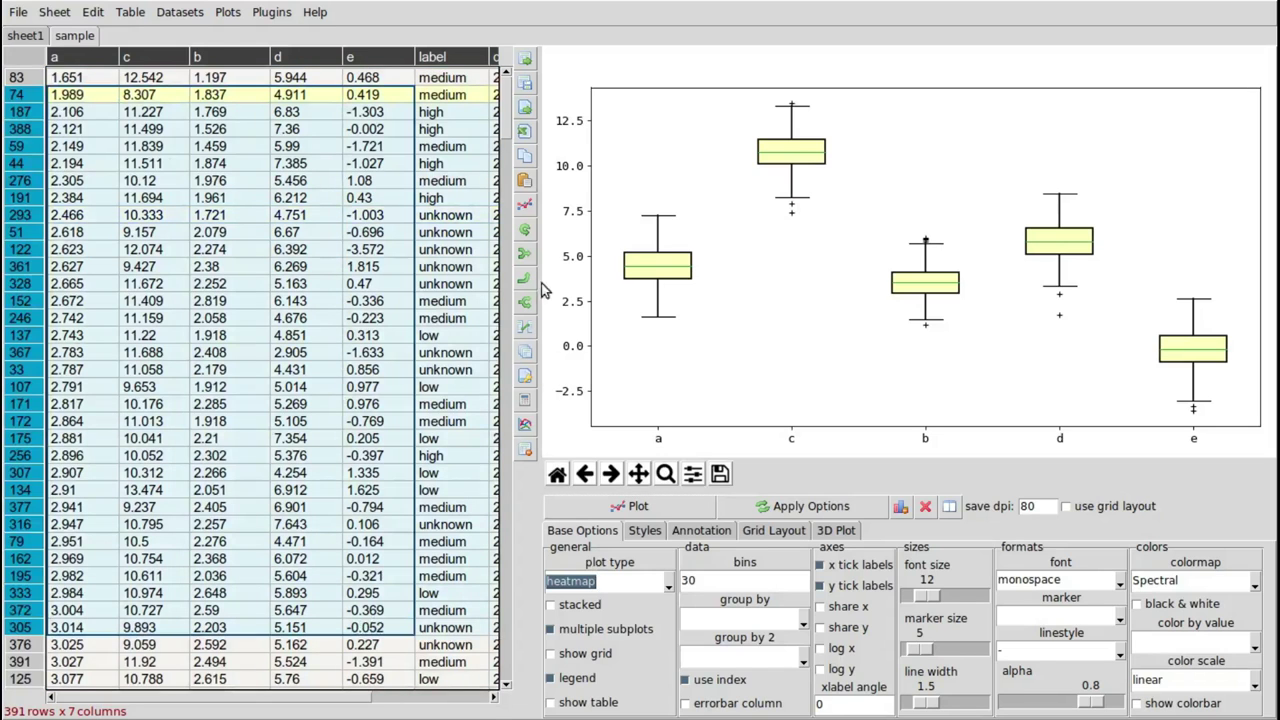
click(524, 204)
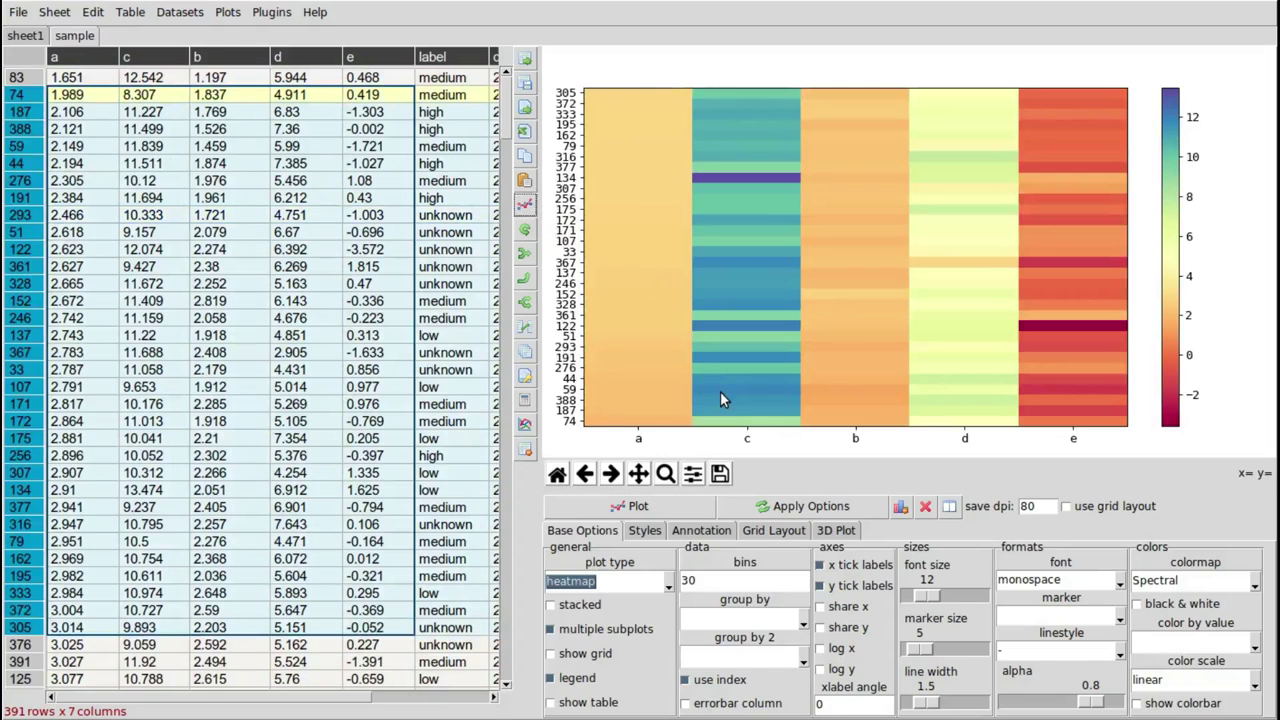
Replot the selected data as an area plot, and redraw it with multiple subplots disabled.
click(670, 585)
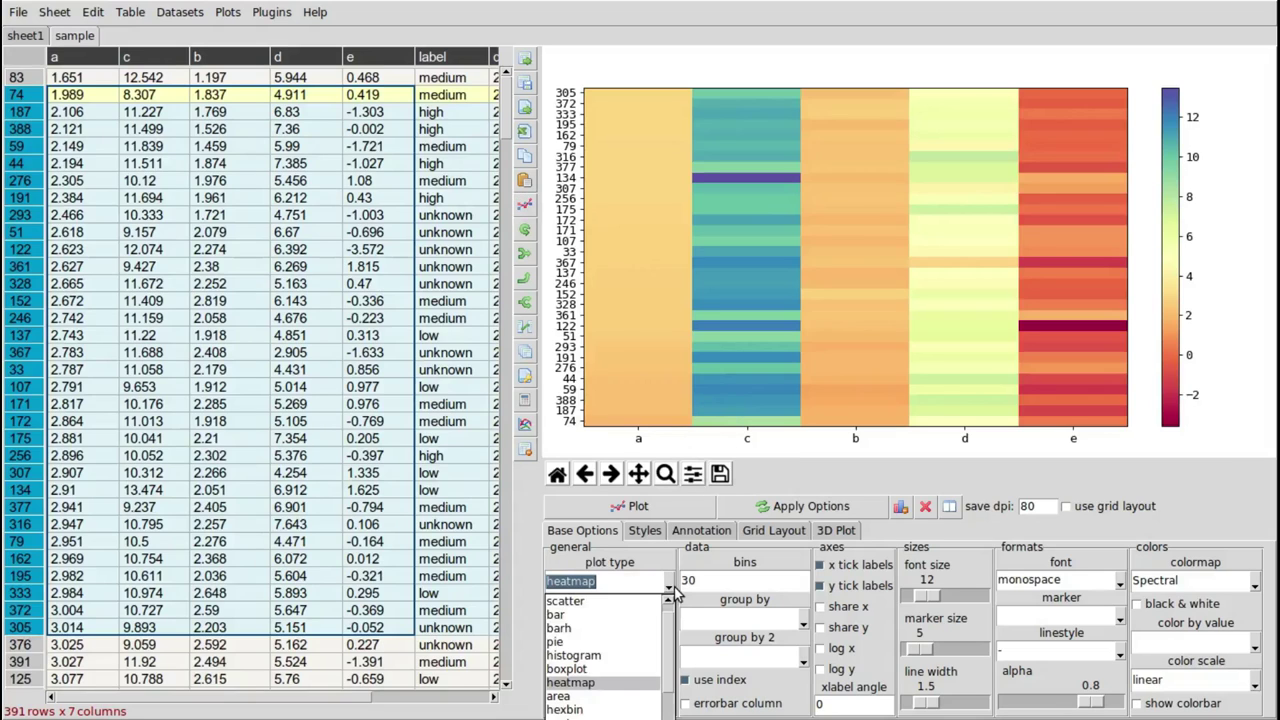
click(645, 696)
click(621, 510)
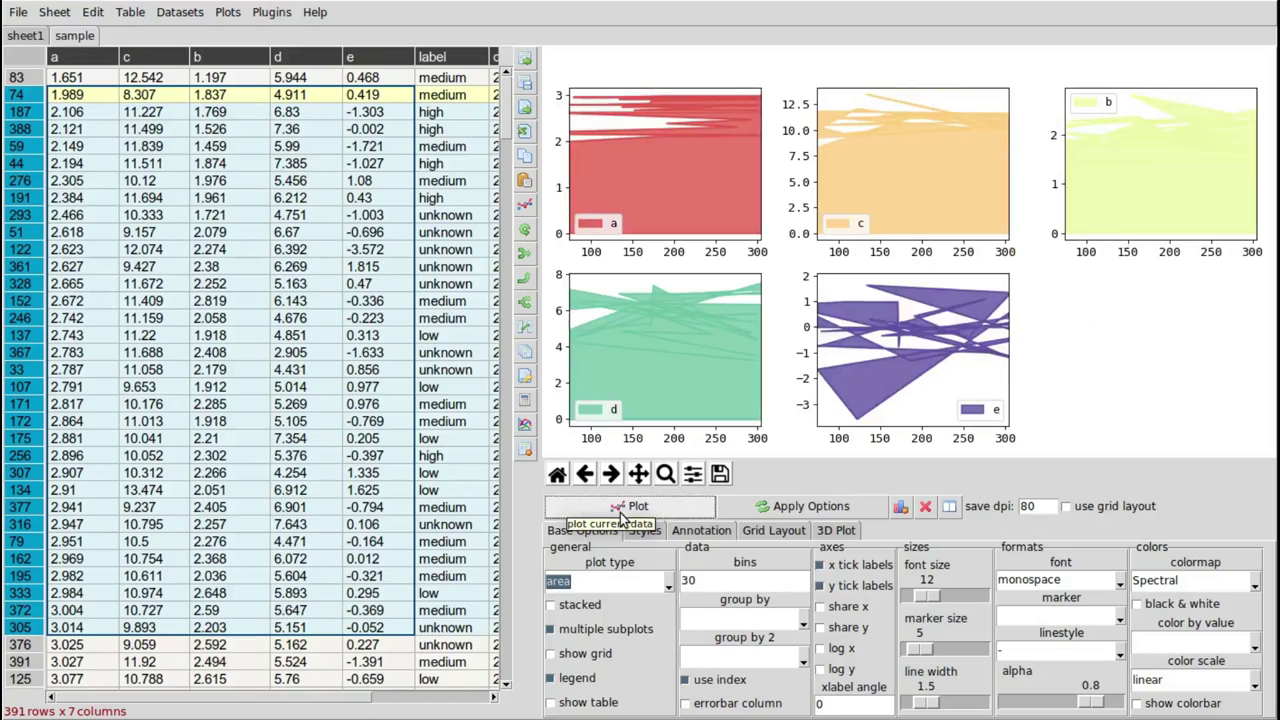
click(551, 629)
click(604, 510)
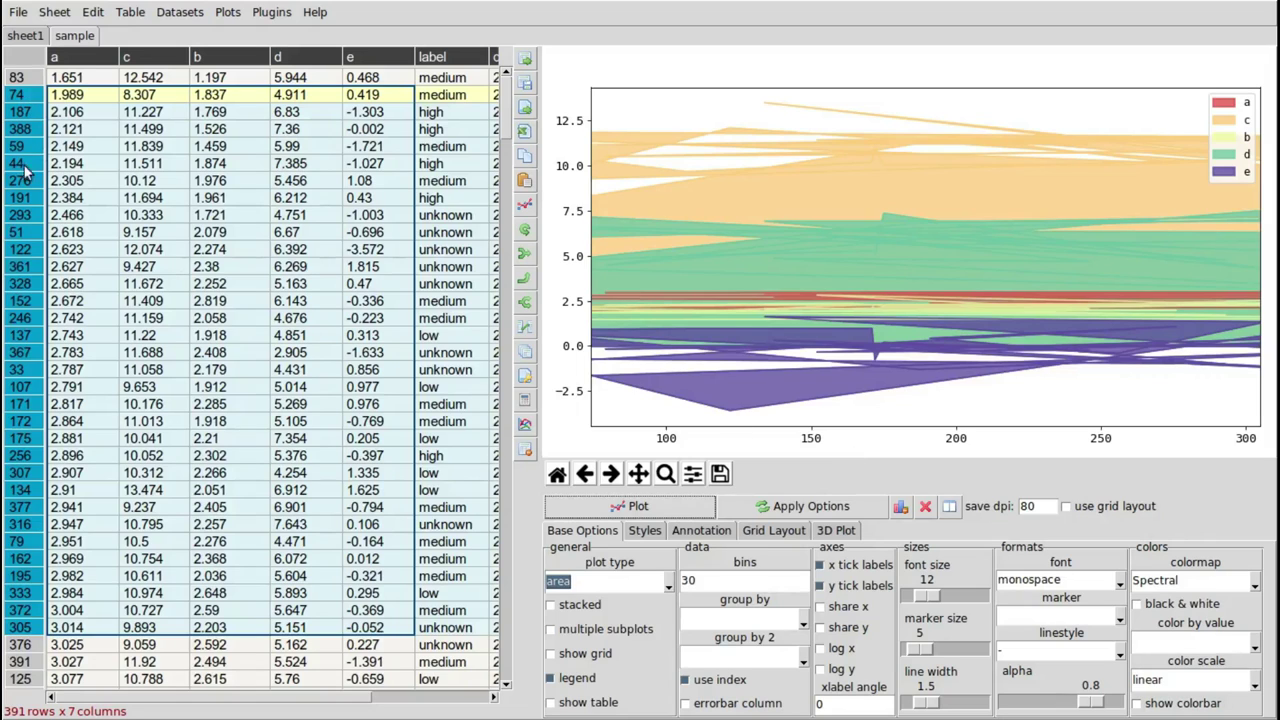
Sort the table by its index and redraw the area plot of the selected cells.
right_click(34, 125)
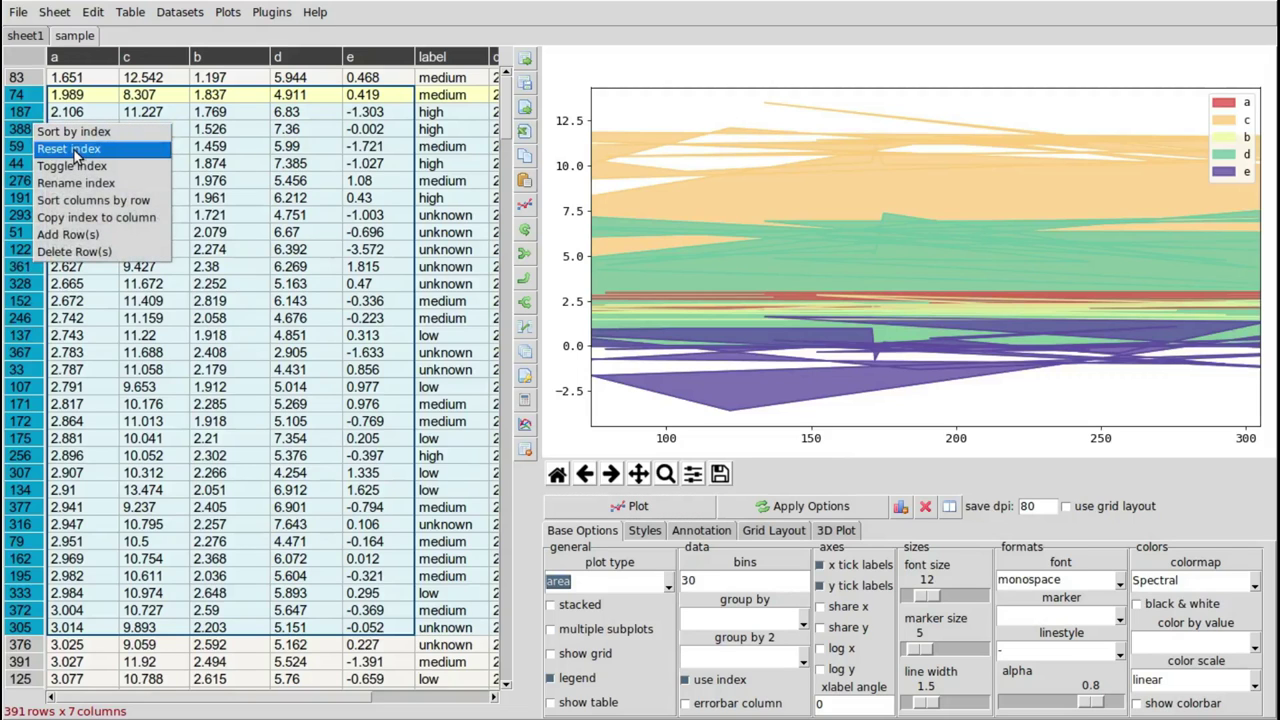
click(74, 132)
click(522, 206)
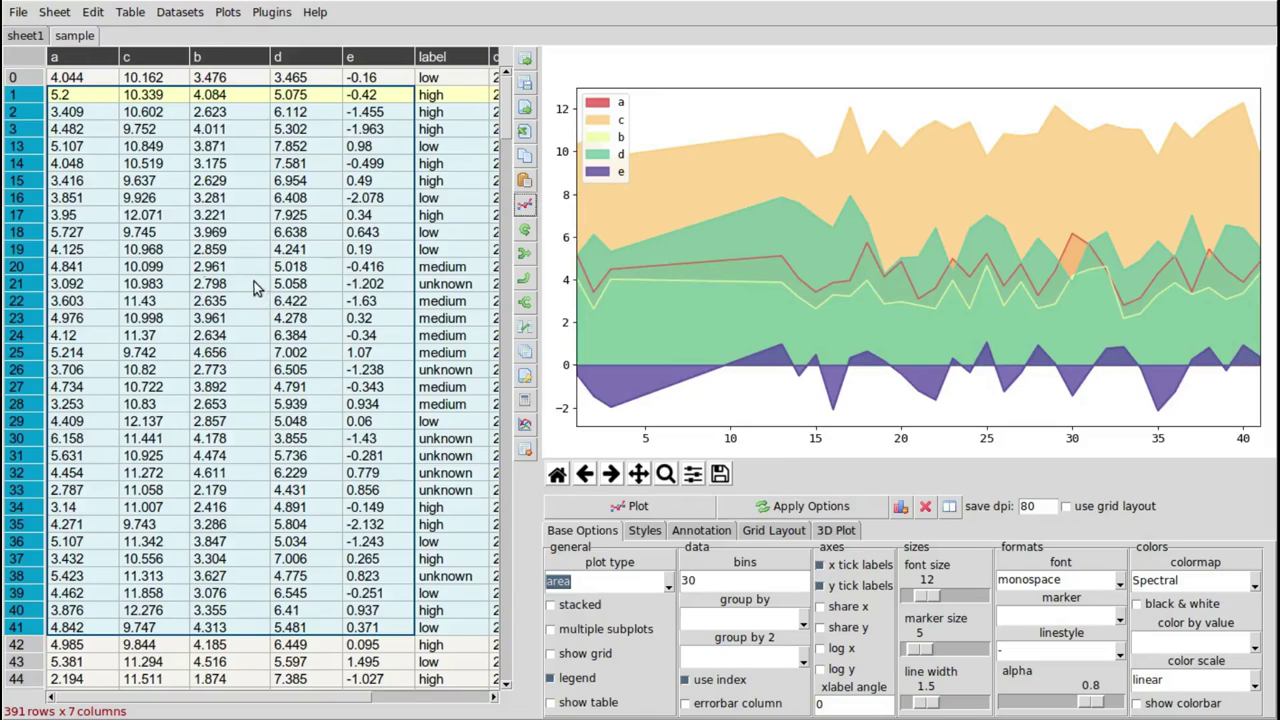
Set the plot type to hexbin and replot the selected data.
click(668, 586)
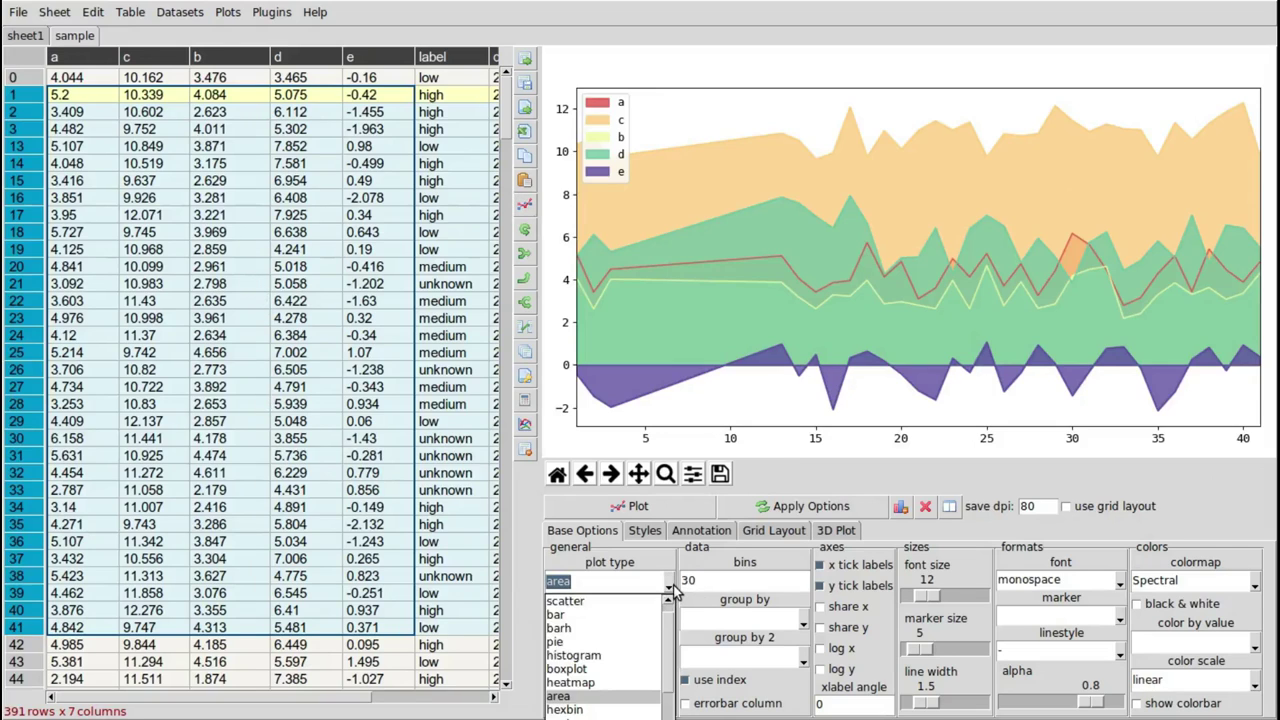
click(600, 709)
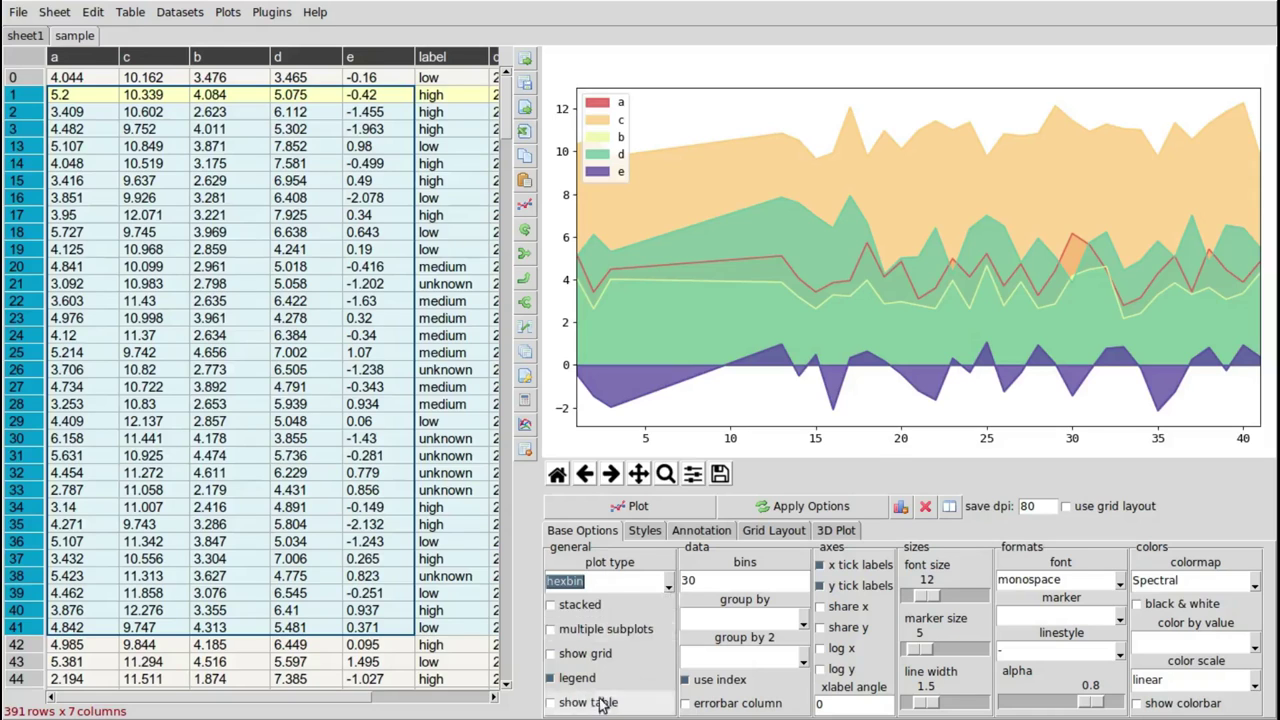
click(643, 505)
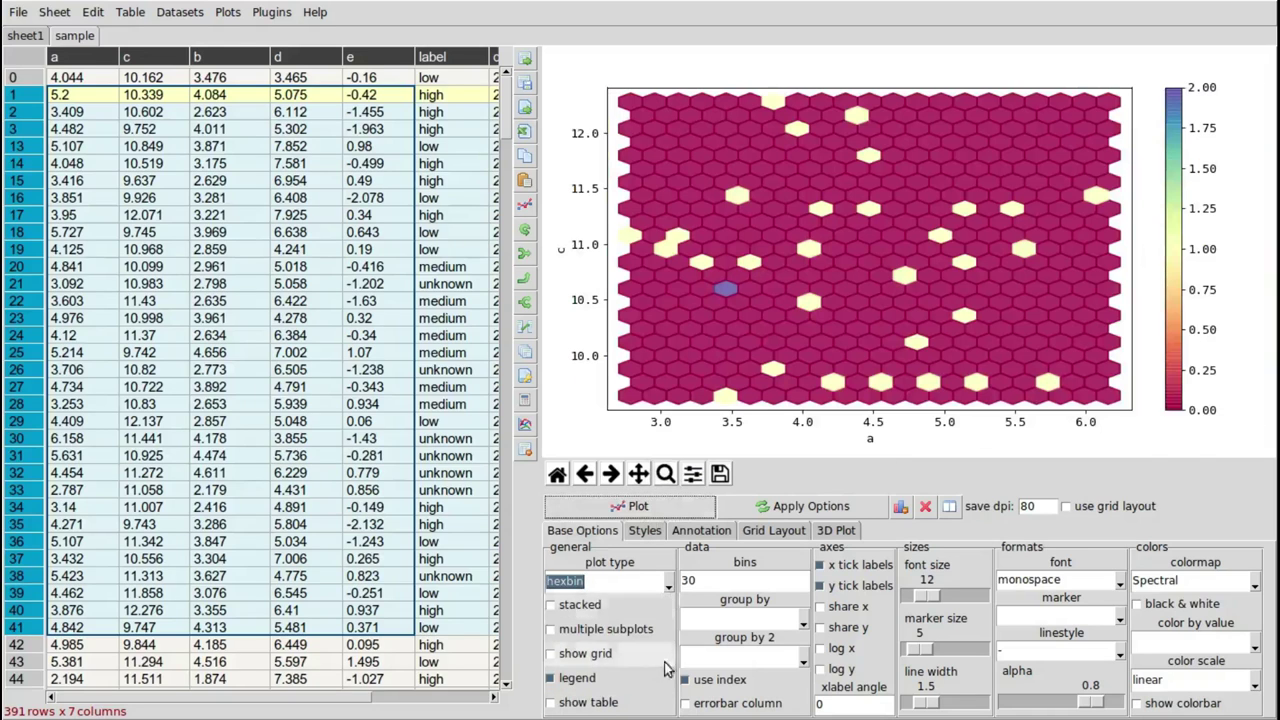
click(668, 584)
scroll(658, 677, down, 2)
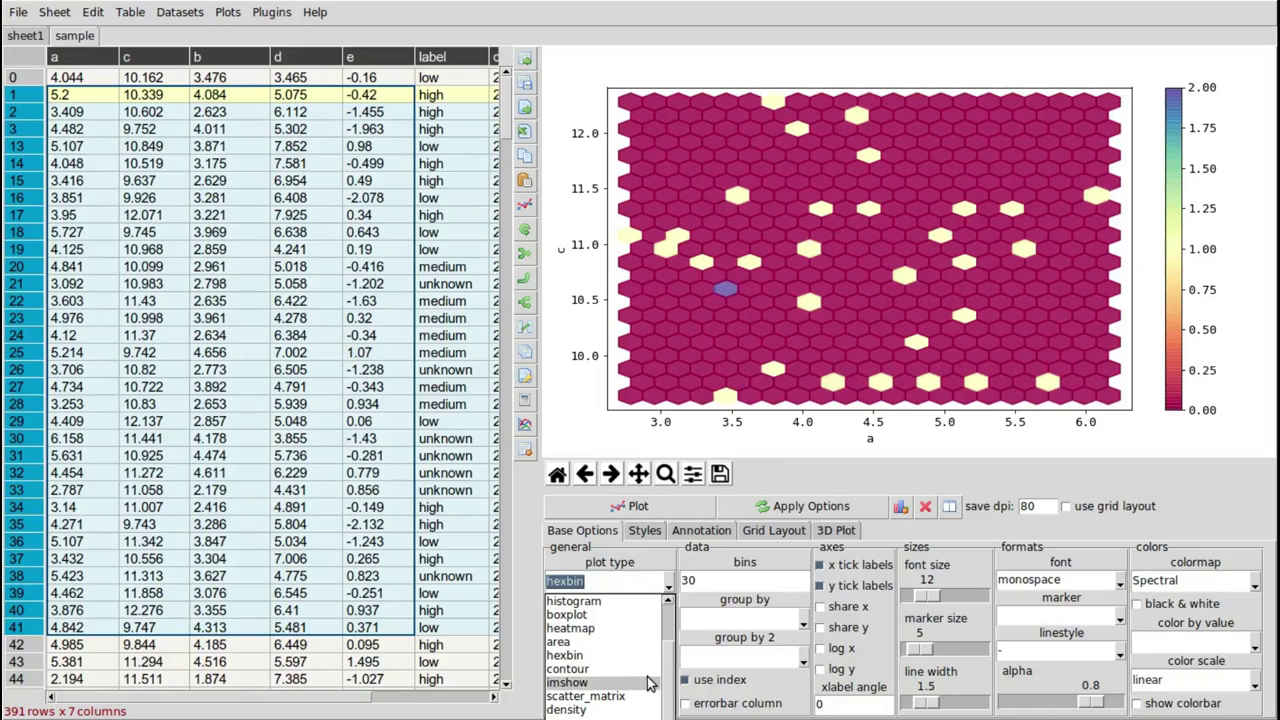
click(755, 457)
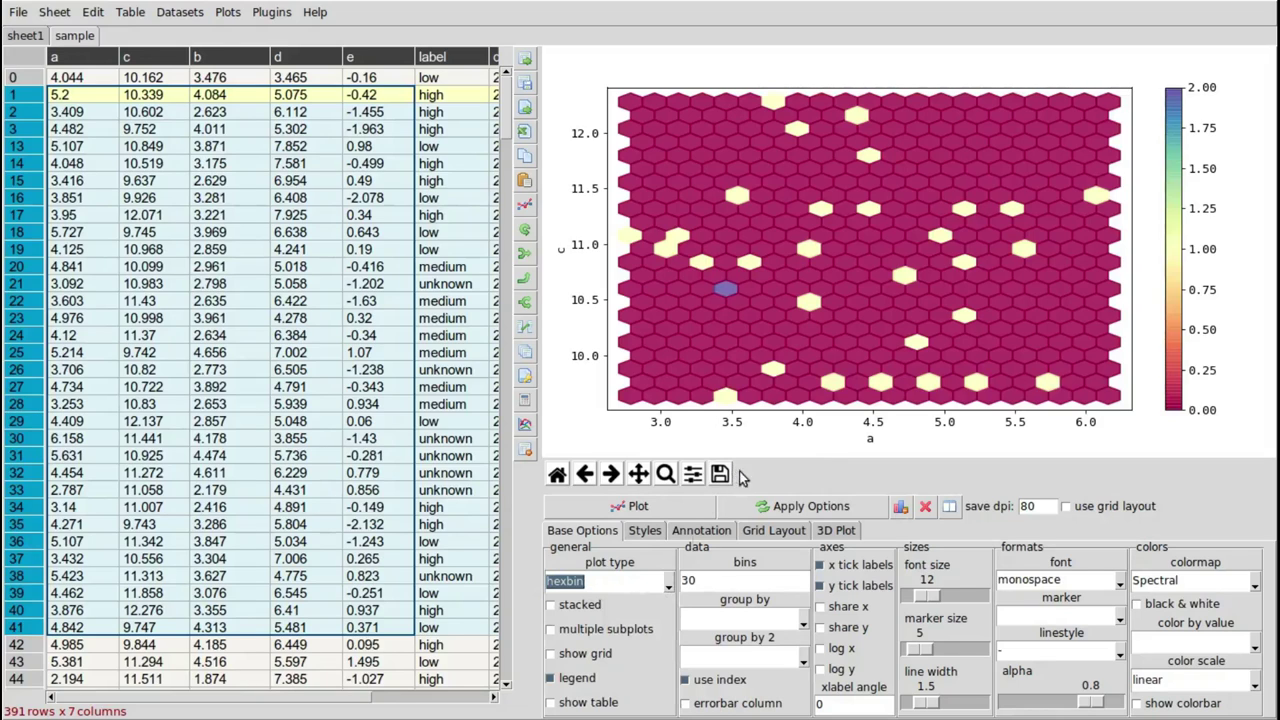
click(205, 197)
click(72, 93)
drag(72, 95, 410, 620)
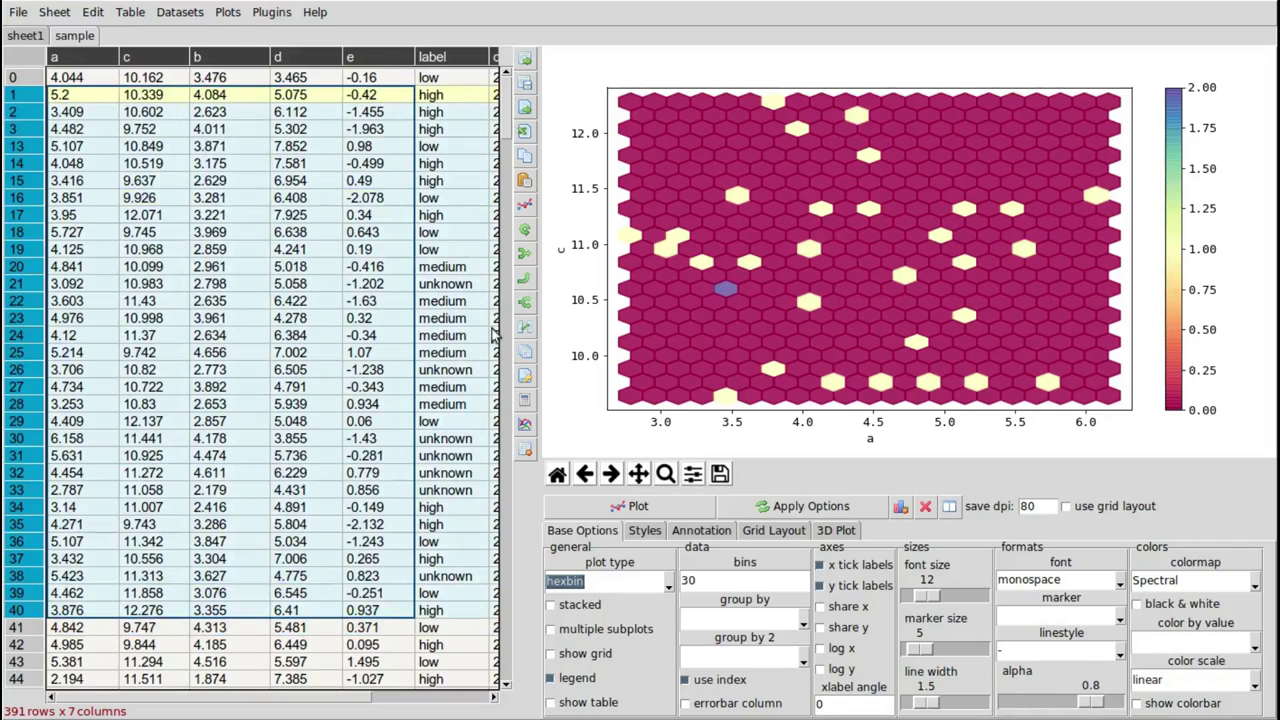
Set the plot type to bar and plot columns a through d for rows 2 through 18.
click(667, 583)
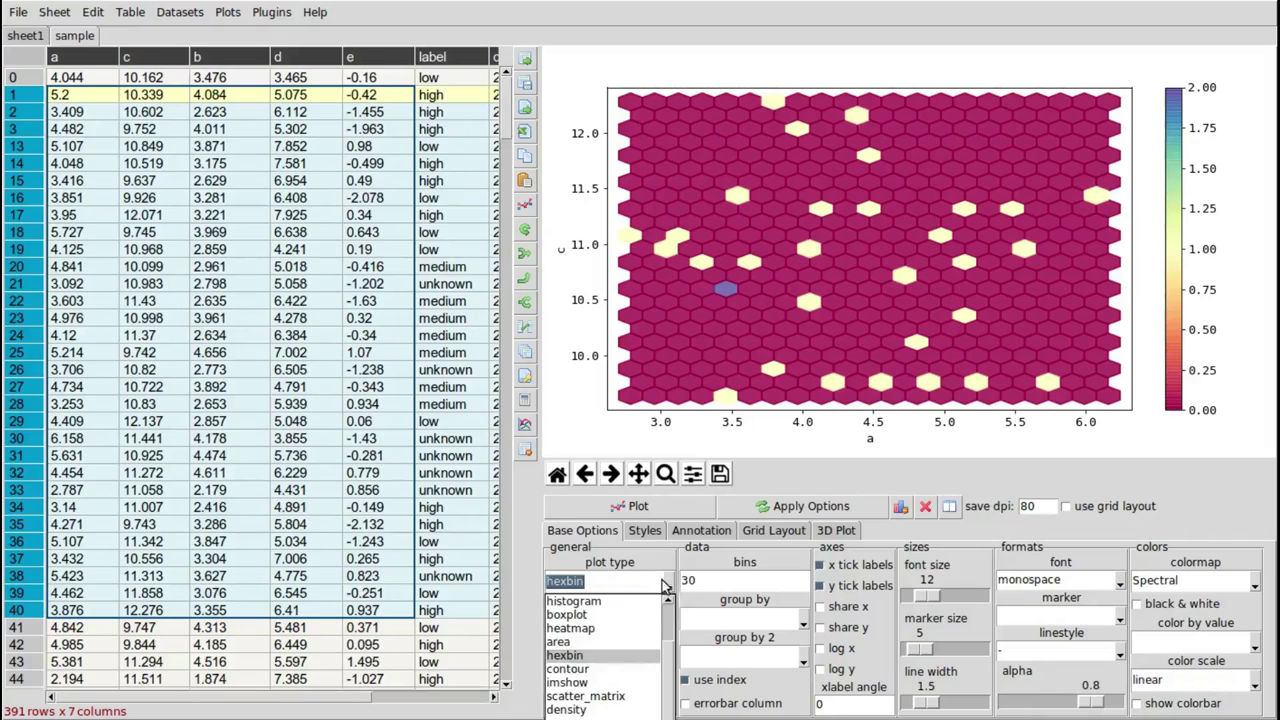
scroll(619, 607, up, 3)
click(585, 628)
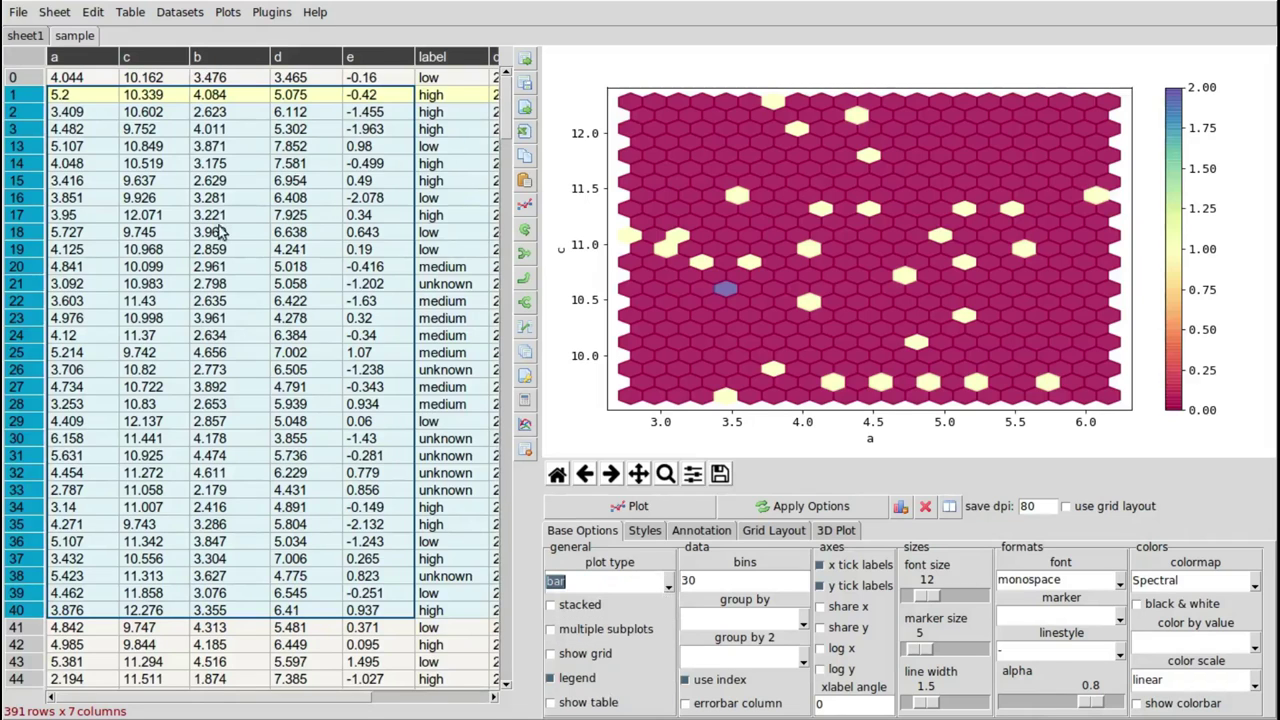
drag(95, 112, 330, 230)
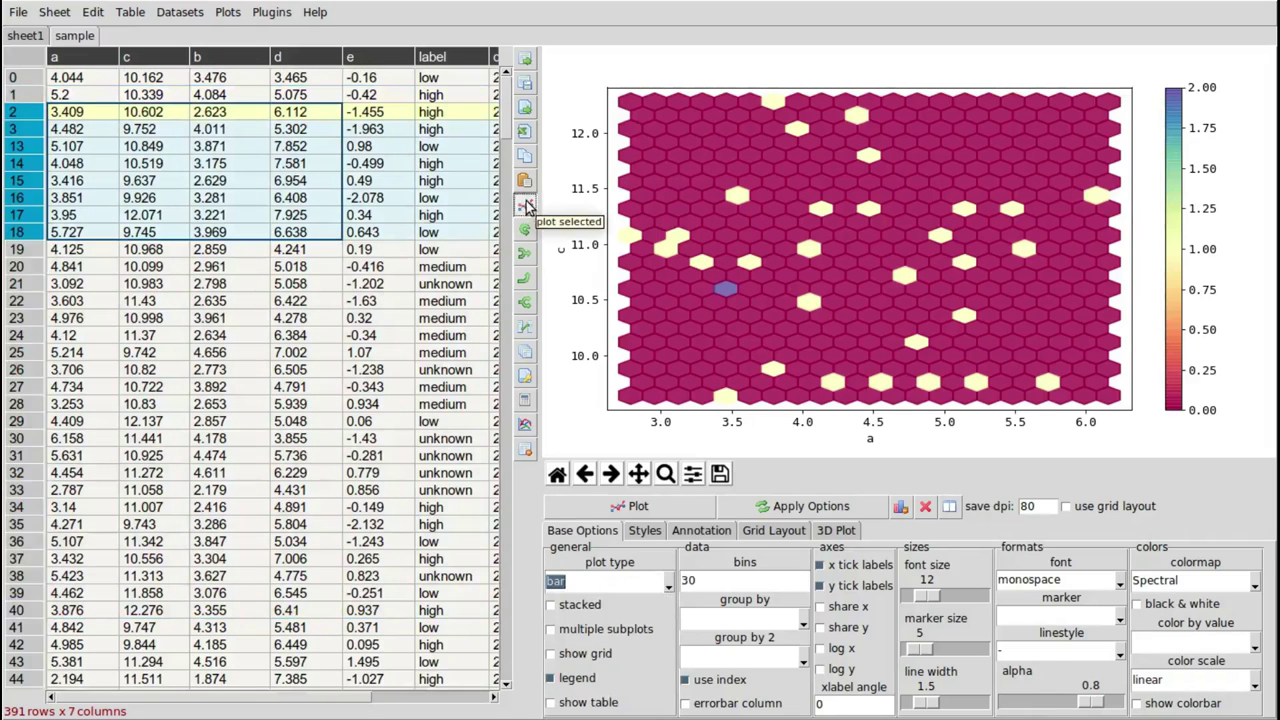
click(524, 205)
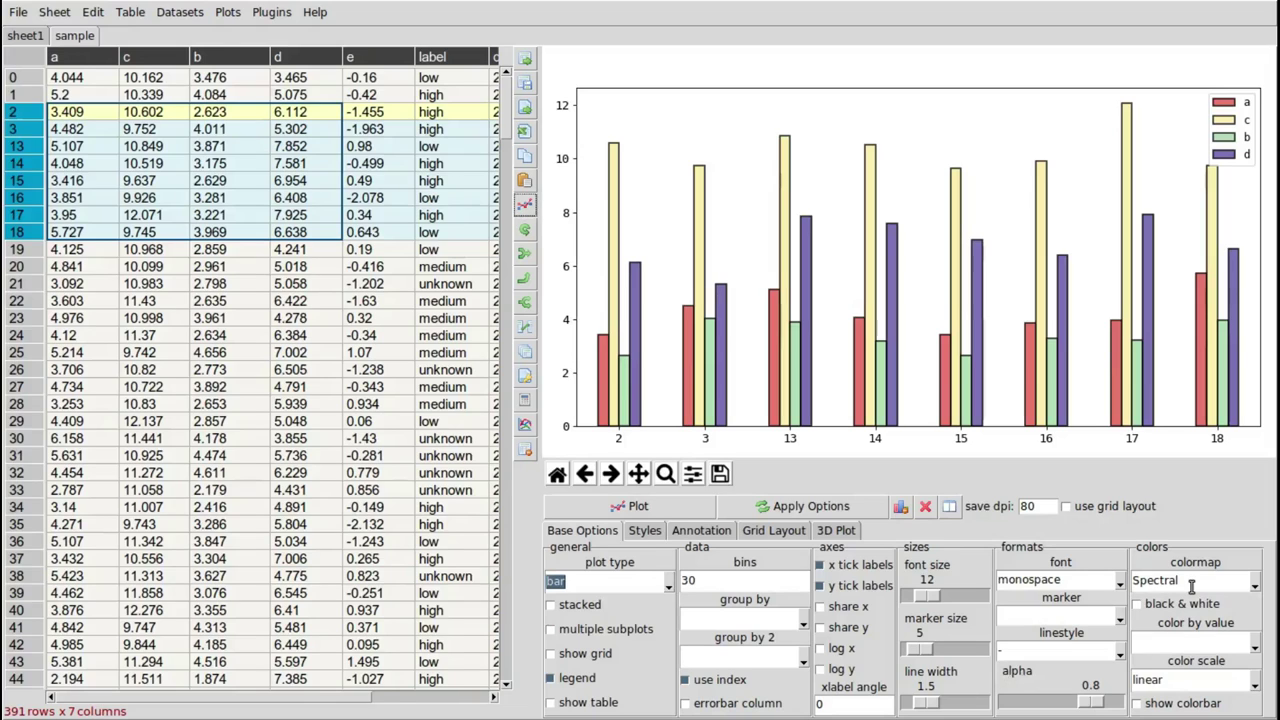
Restyle the bar plot with the Vega20 colormap, Arial font, font size 16 and line width 1.2, and redraw it.
scroll(1192, 587, down, 1)
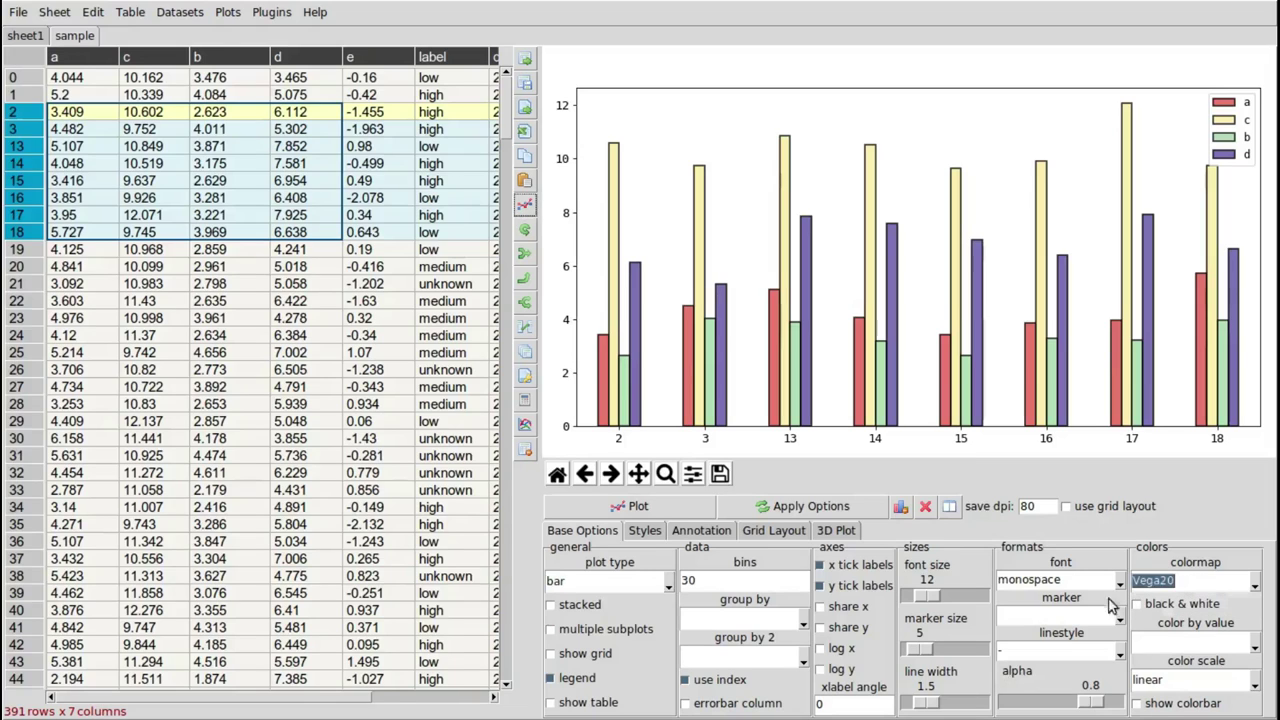
scroll(1078, 580, up, 1)
scroll(964, 599, up, 2)
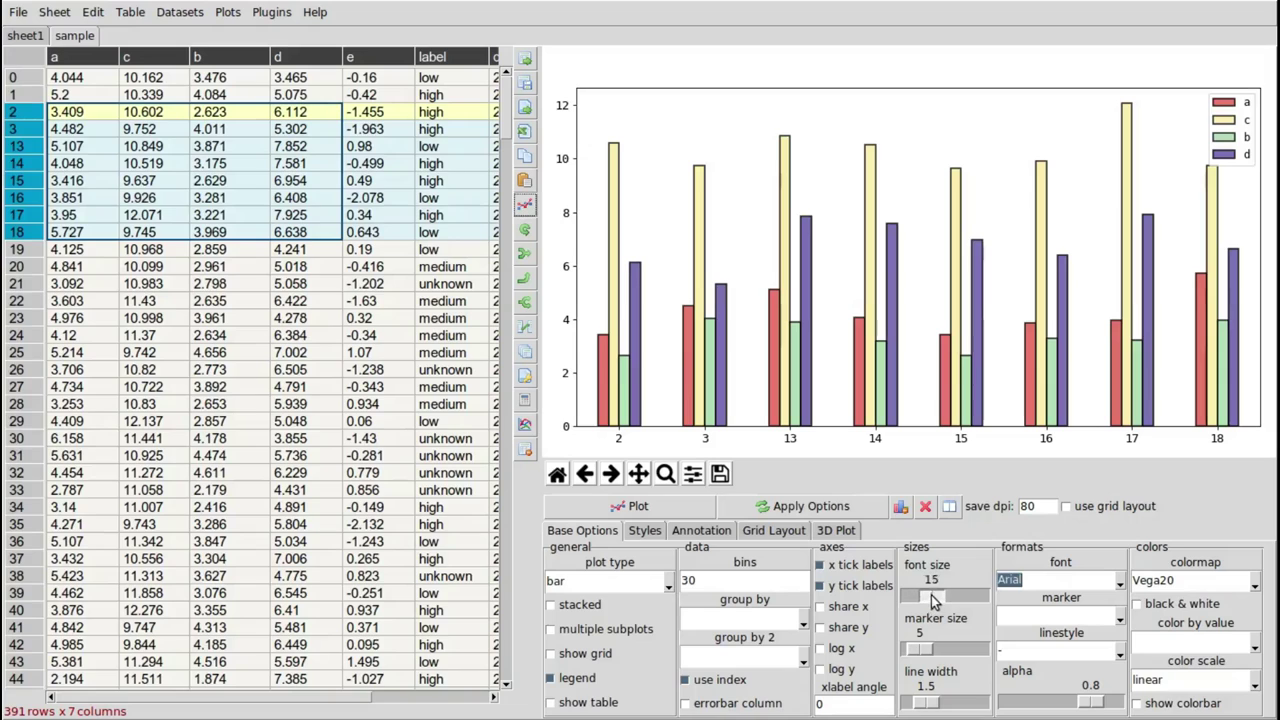
scroll(926, 690, down, 3)
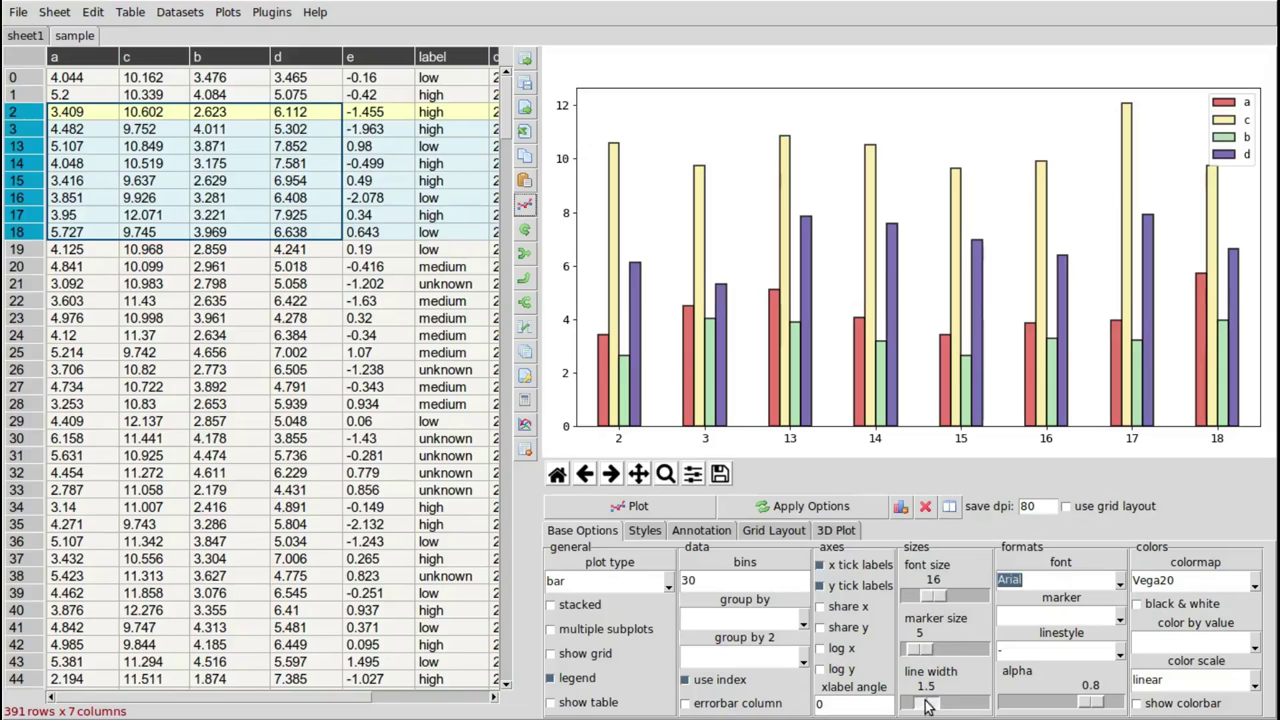
click(695, 511)
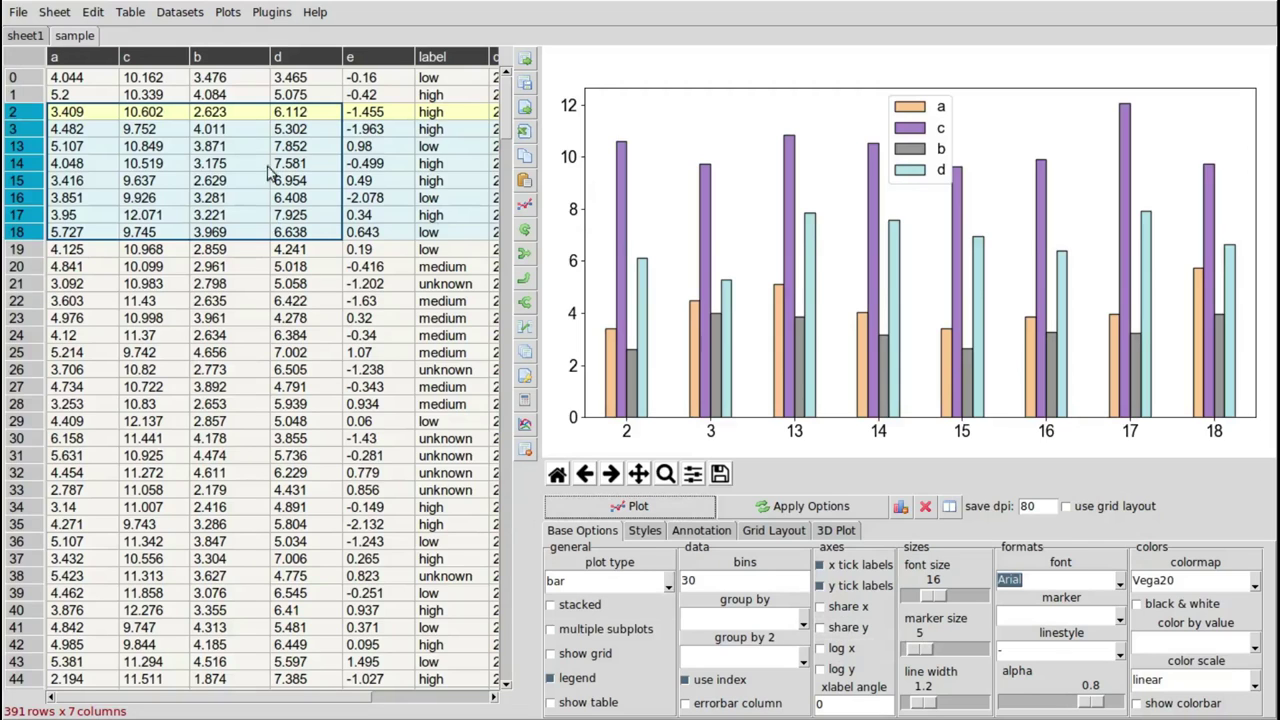
Select the cells from column a through label for rows 2 through 41 and group the plot by label.
drag(92, 112, 442, 626)
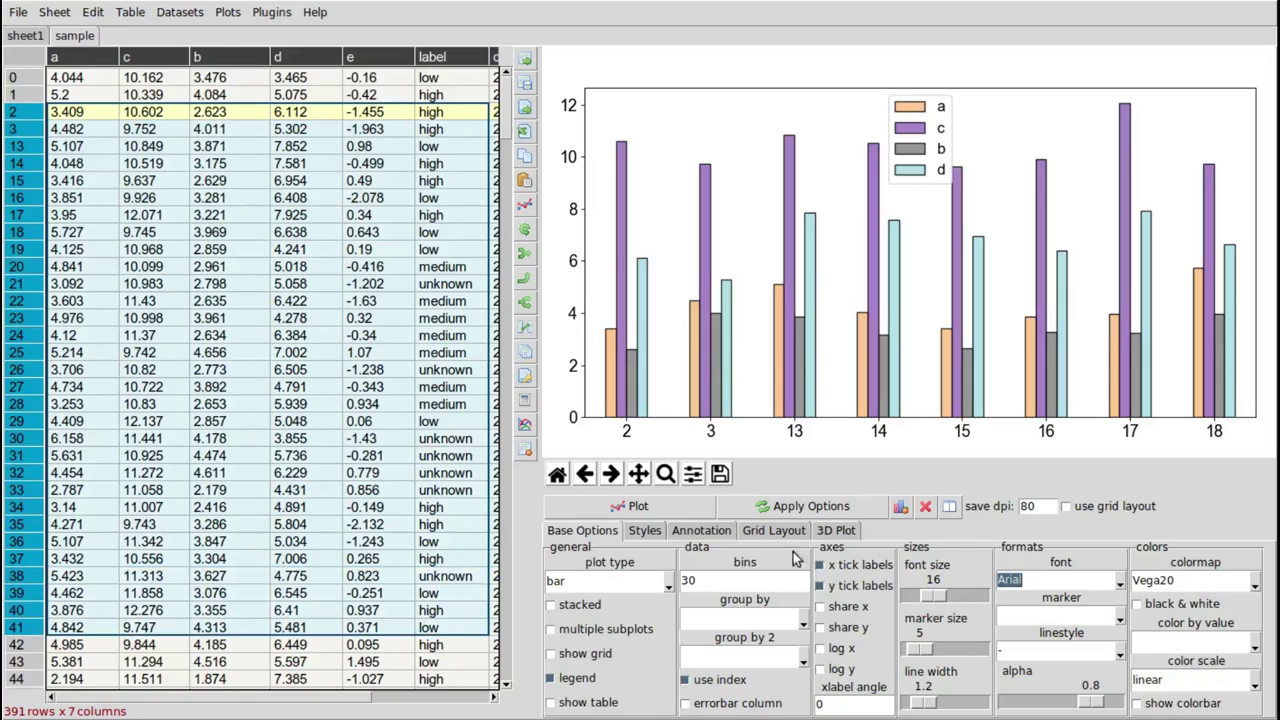
click(800, 622)
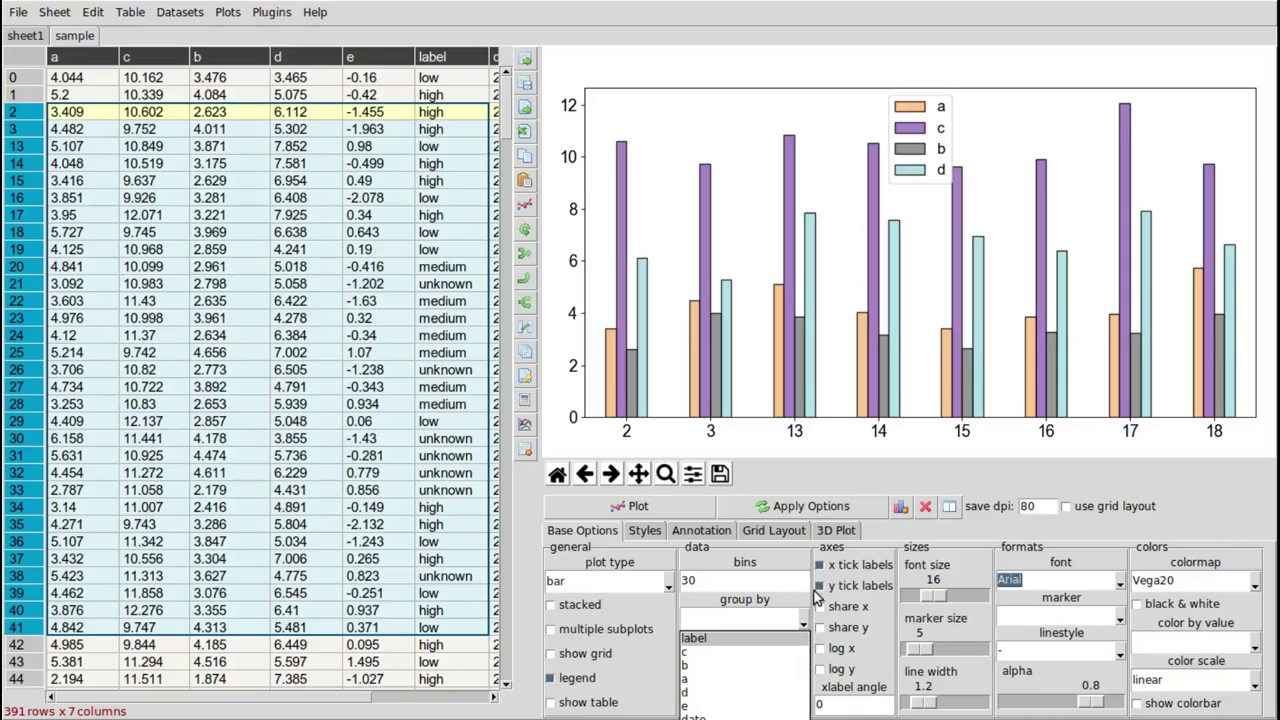
click(792, 473)
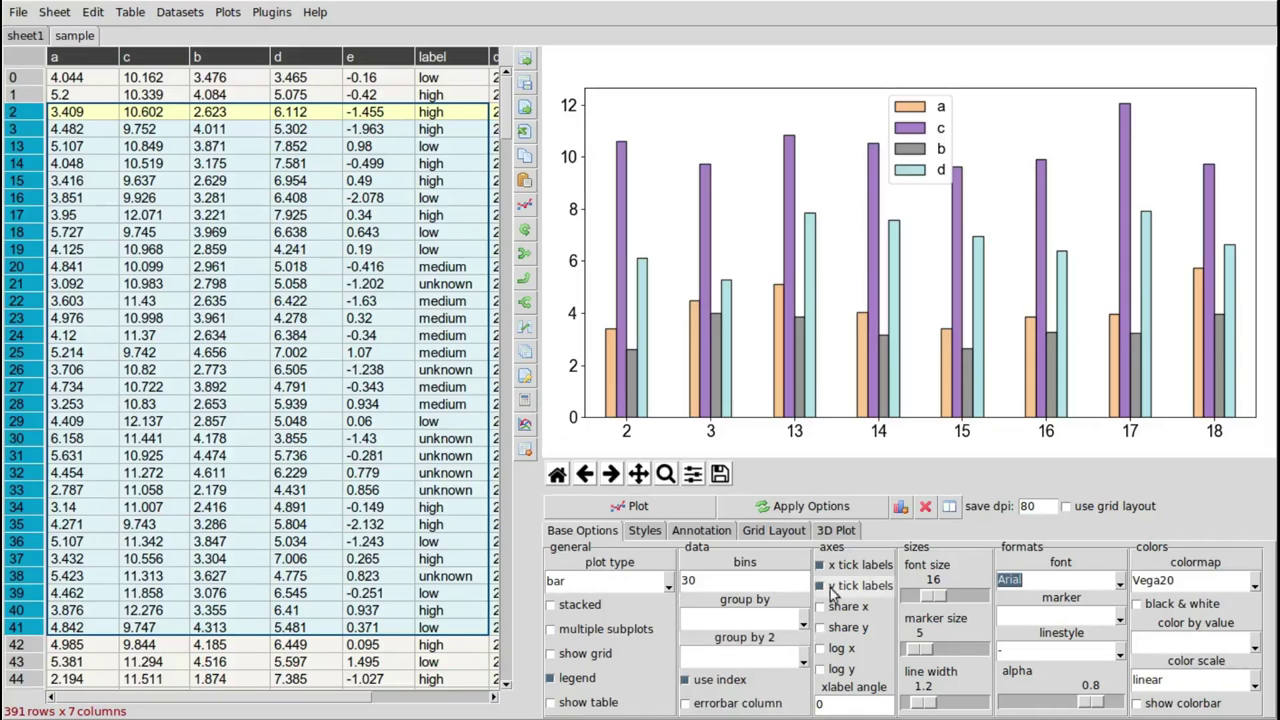
click(803, 622)
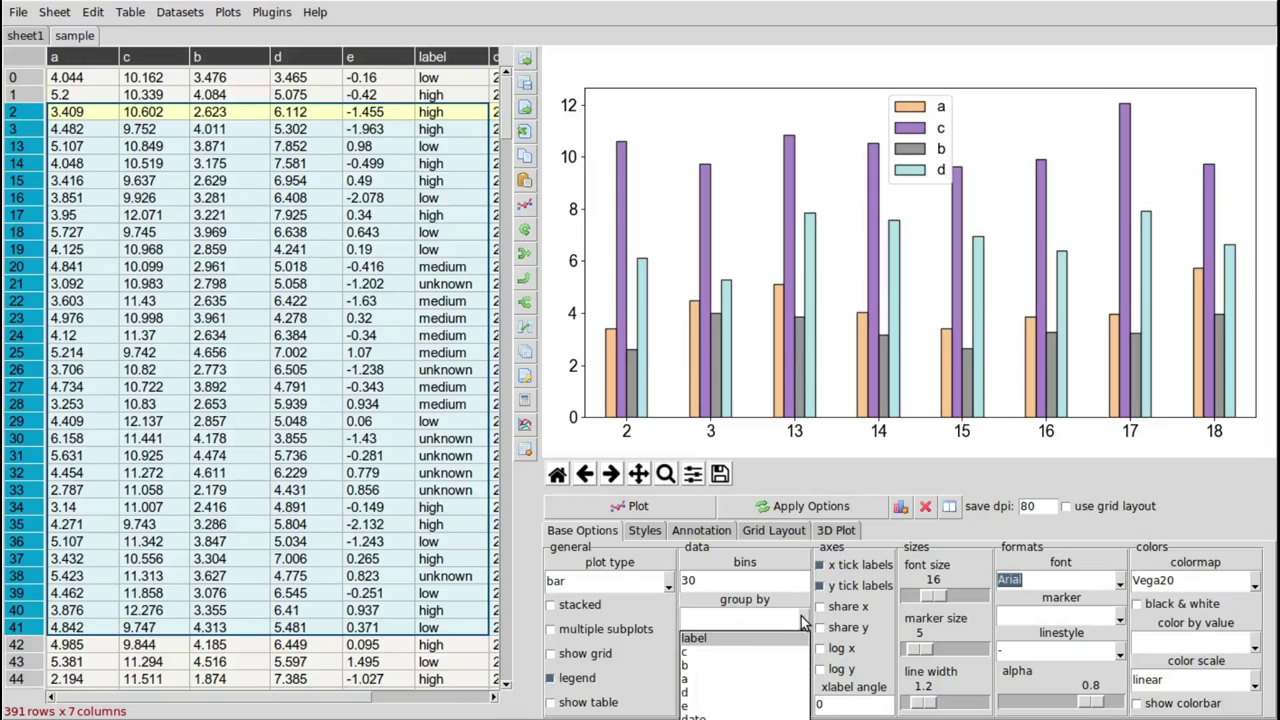
click(740, 642)
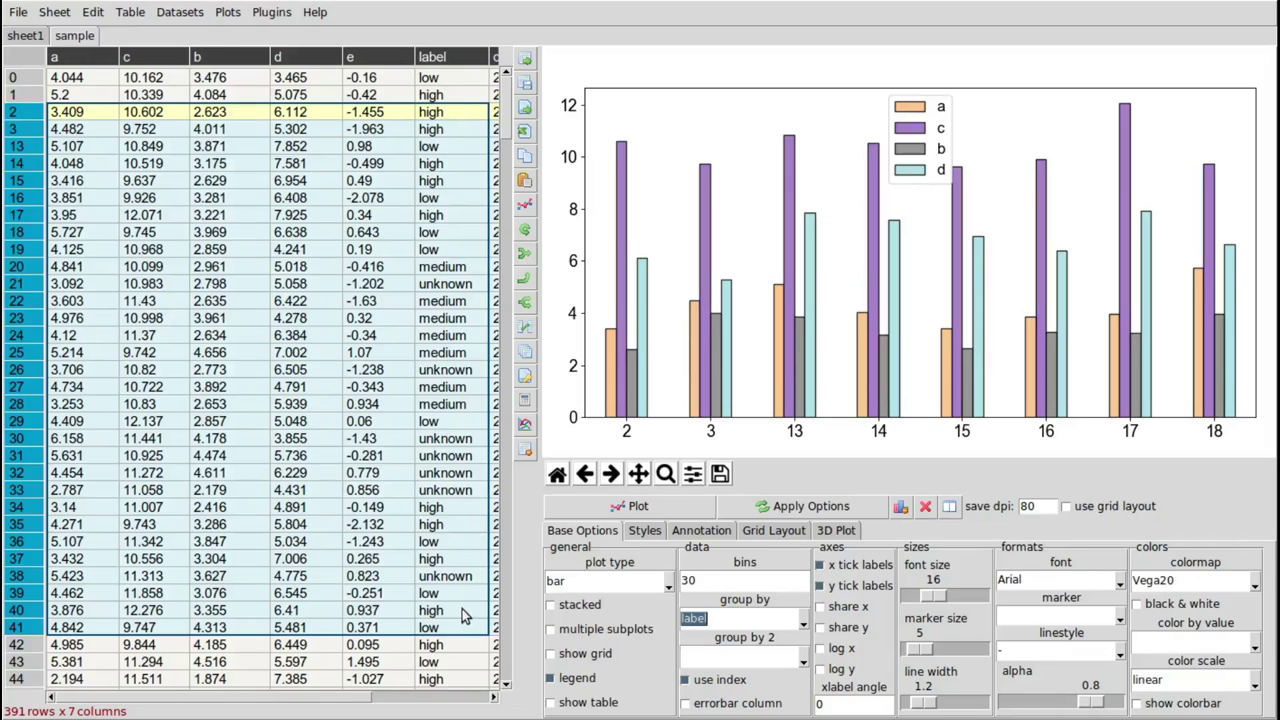
Plot the grouped selection as bars with multiple subplots enabled.
click(634, 508)
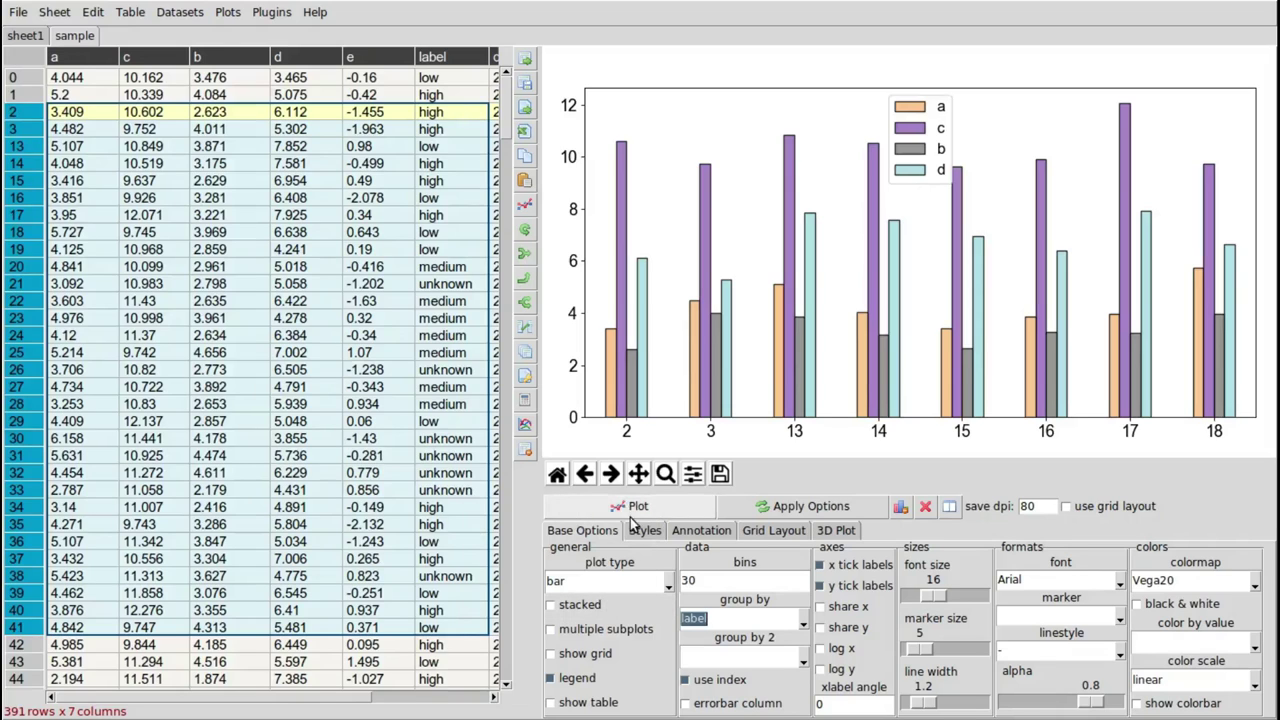
click(600, 630)
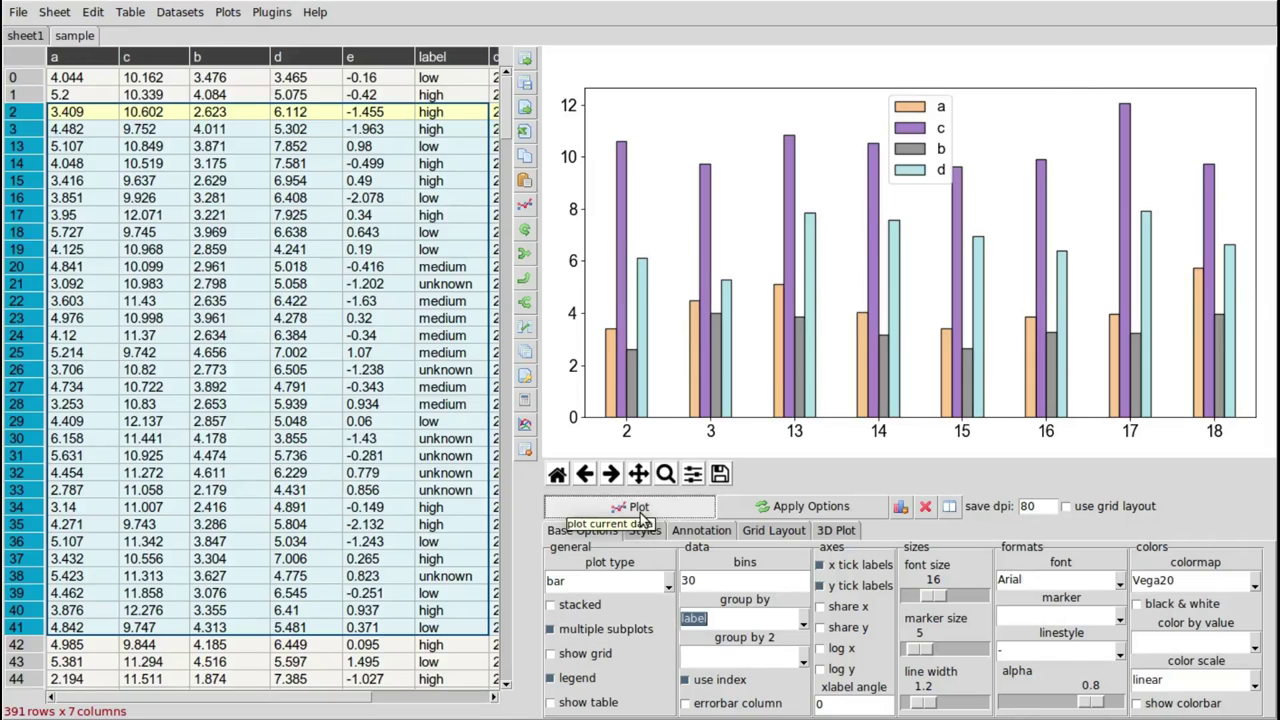
click(640, 510)
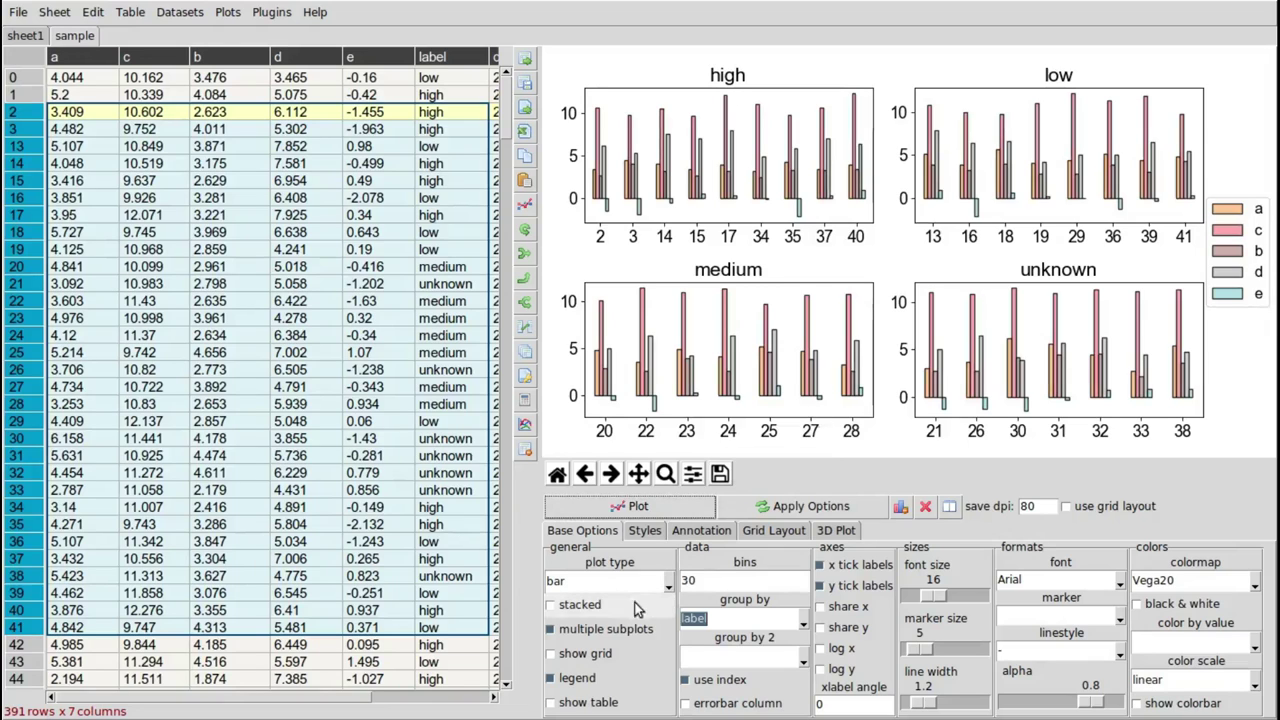
Redraw the grouped bars in a single chart with multiple subplots disabled, and clear the grouping column.
click(612, 629)
click(630, 507)
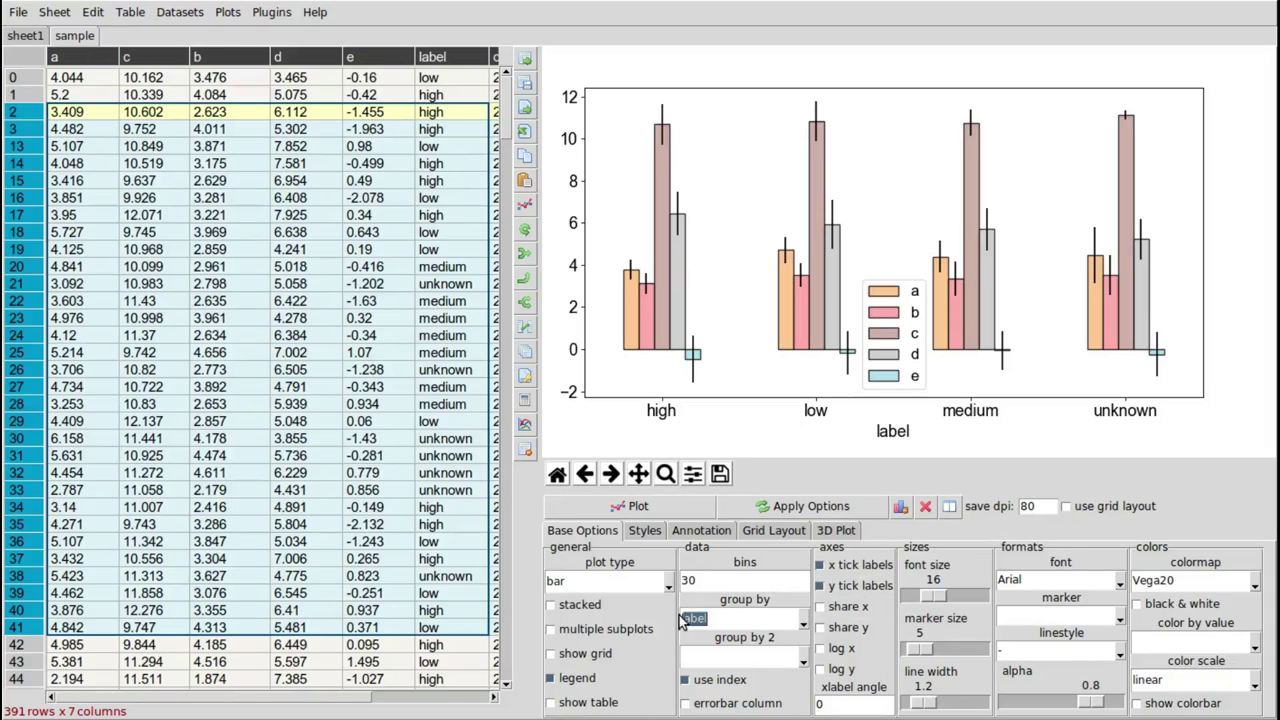
key(BackSpace)
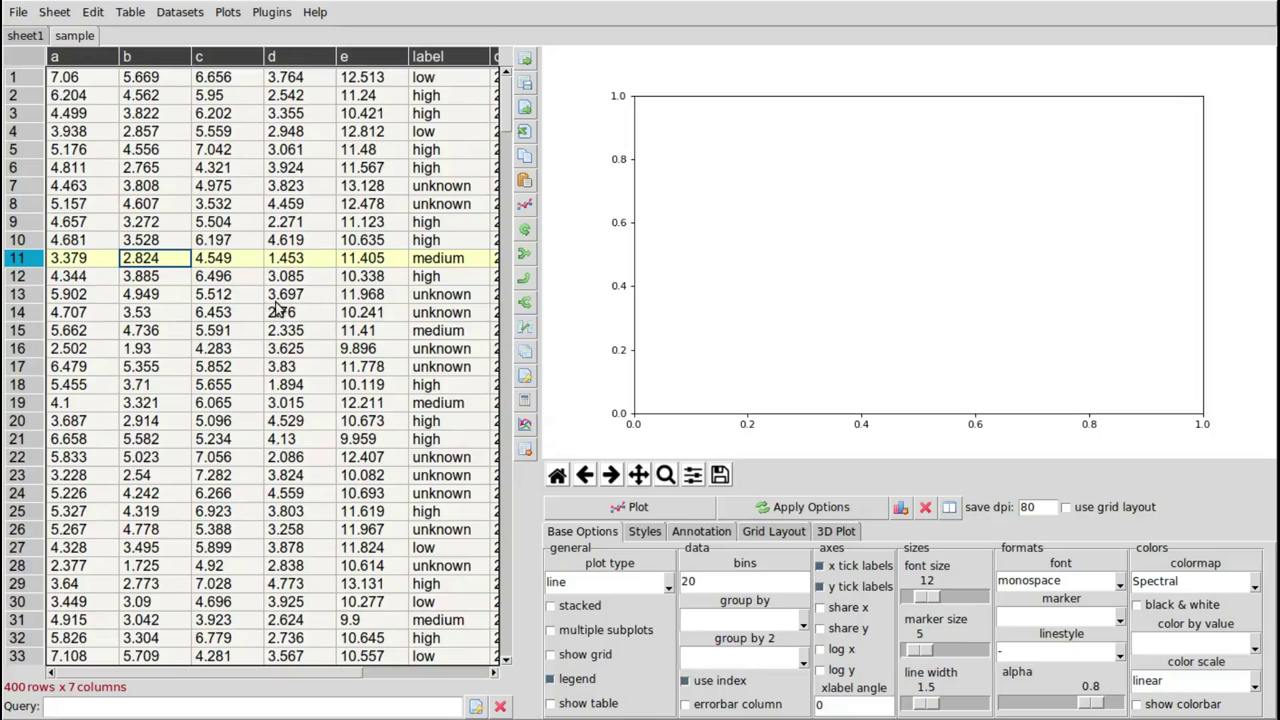
Close and reopen the table's query bar, and filter the rows with a>5, extended to a>5 and b<5.
click(497, 705)
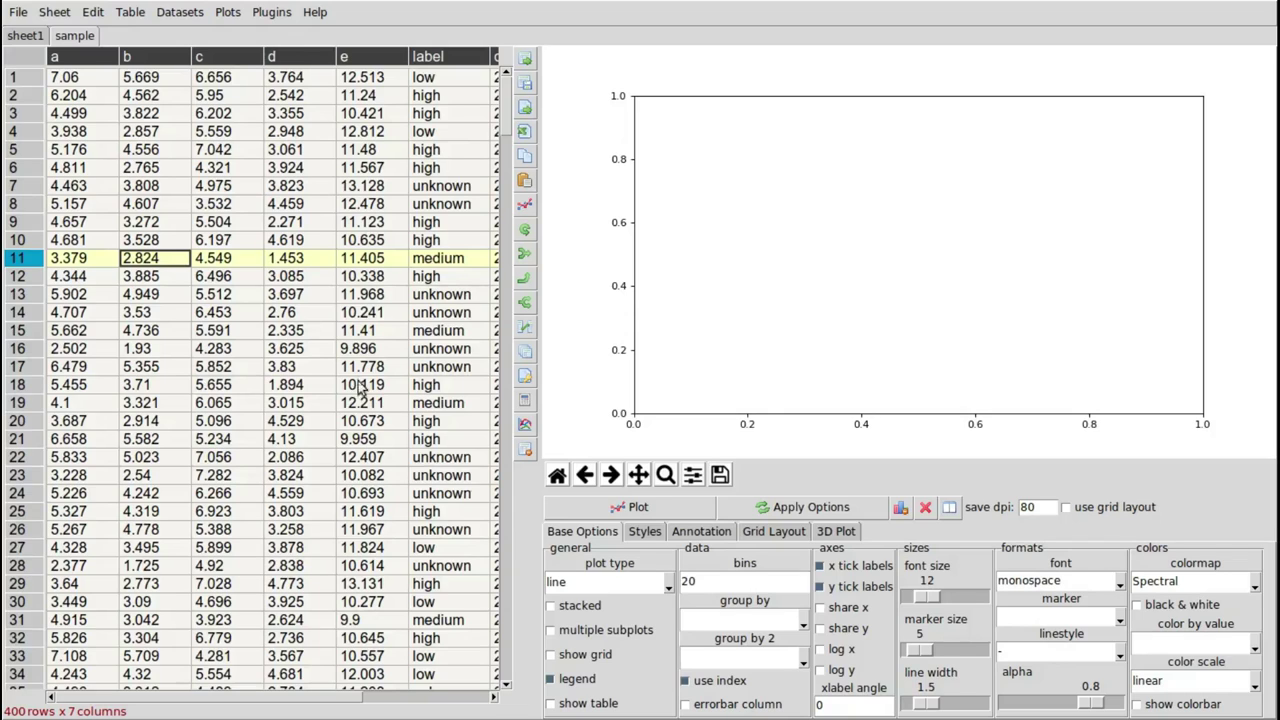
click(527, 377)
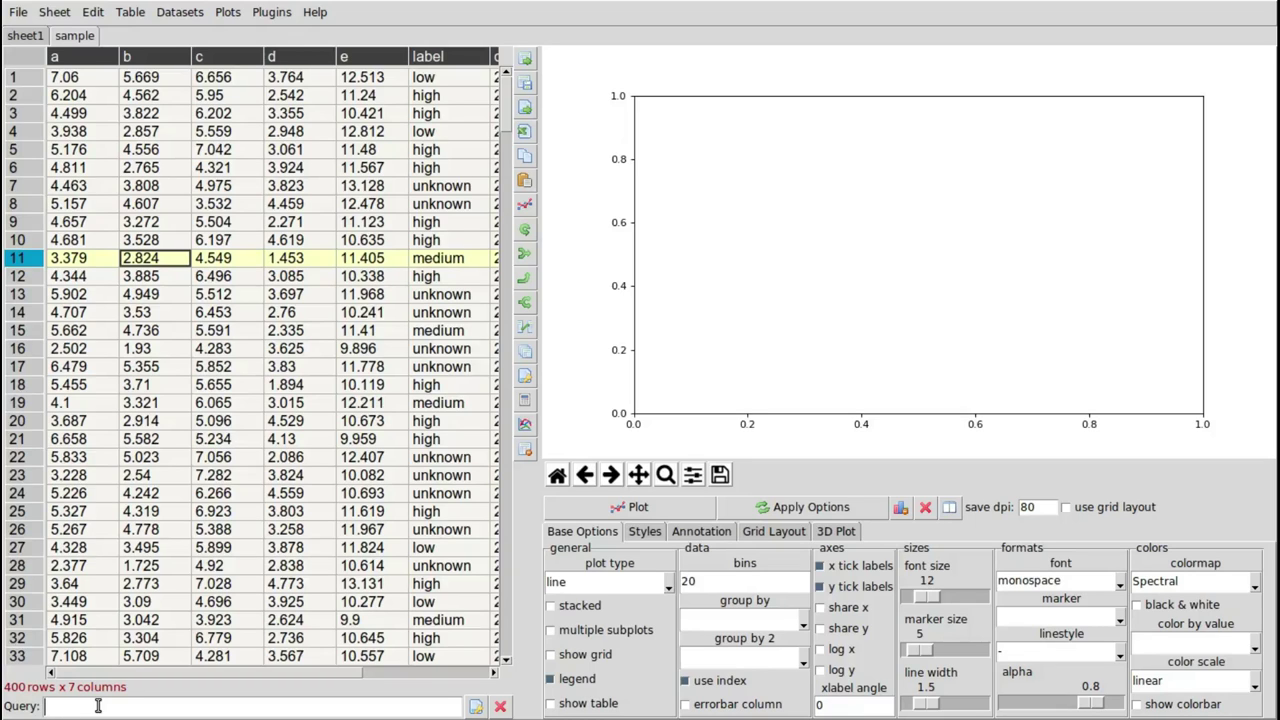
text(a>5)
key(Return)
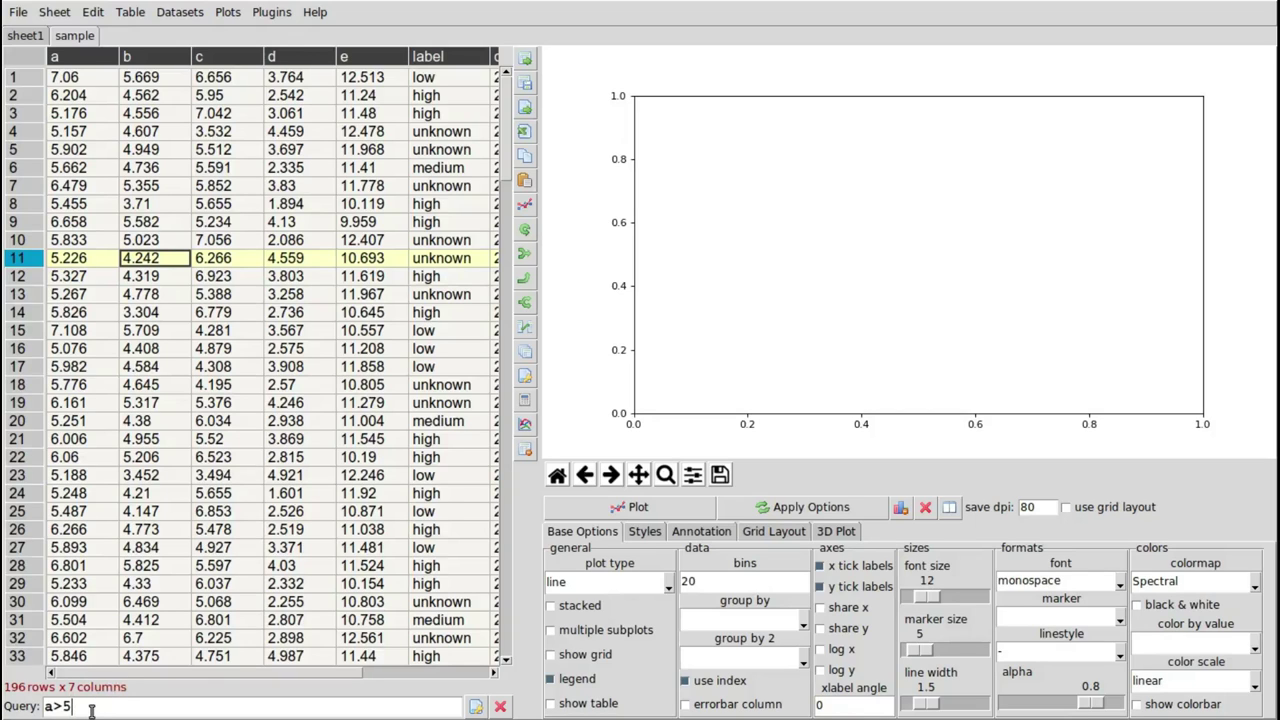
text(and b<5)
key(Return)
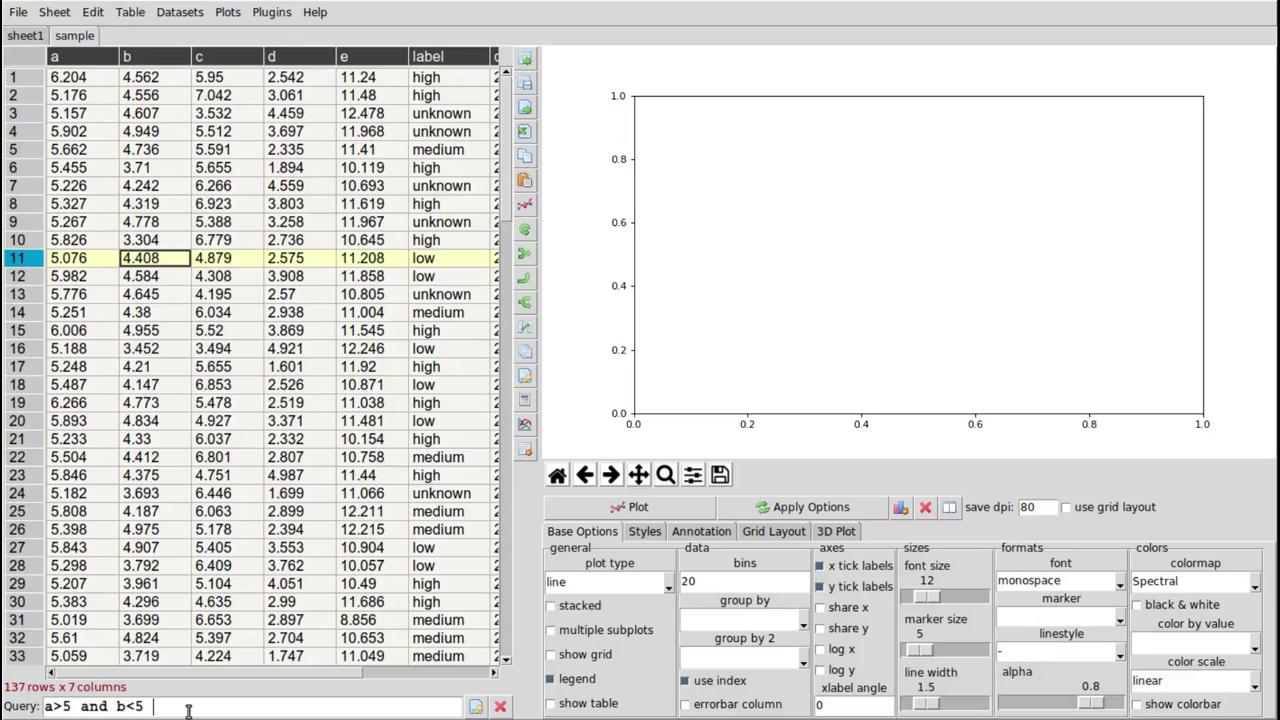
Extend the query to a>5 and b<5 and label=='high', and look through the filtered rows.
text(and)
text(label=='high)
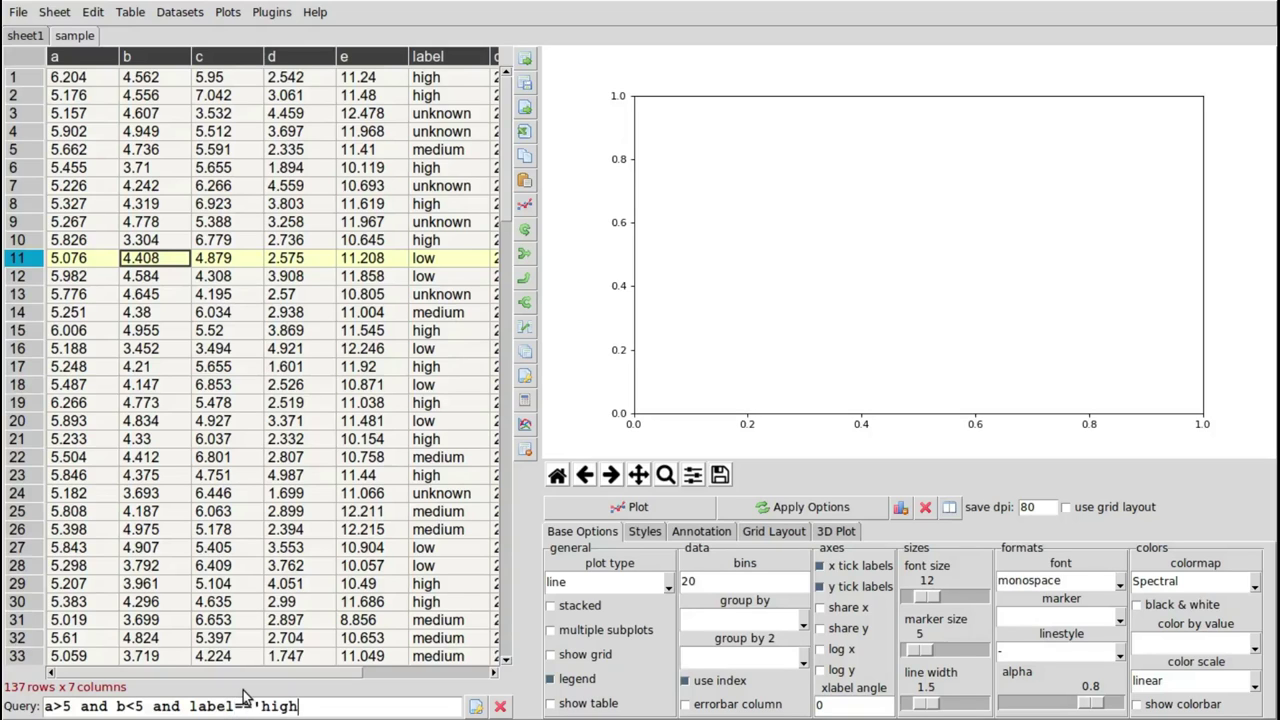
text(')
key(Return)
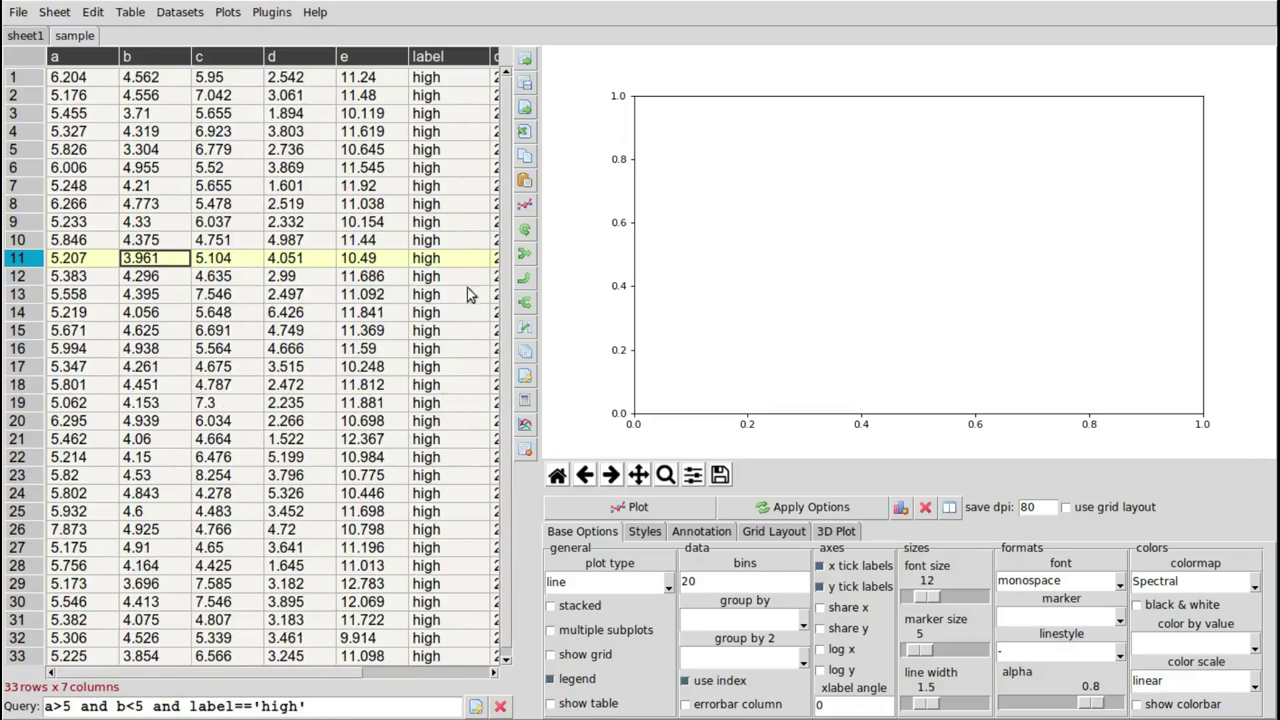
scroll(508, 135, down, 1)
scroll(508, 135, up, 1)
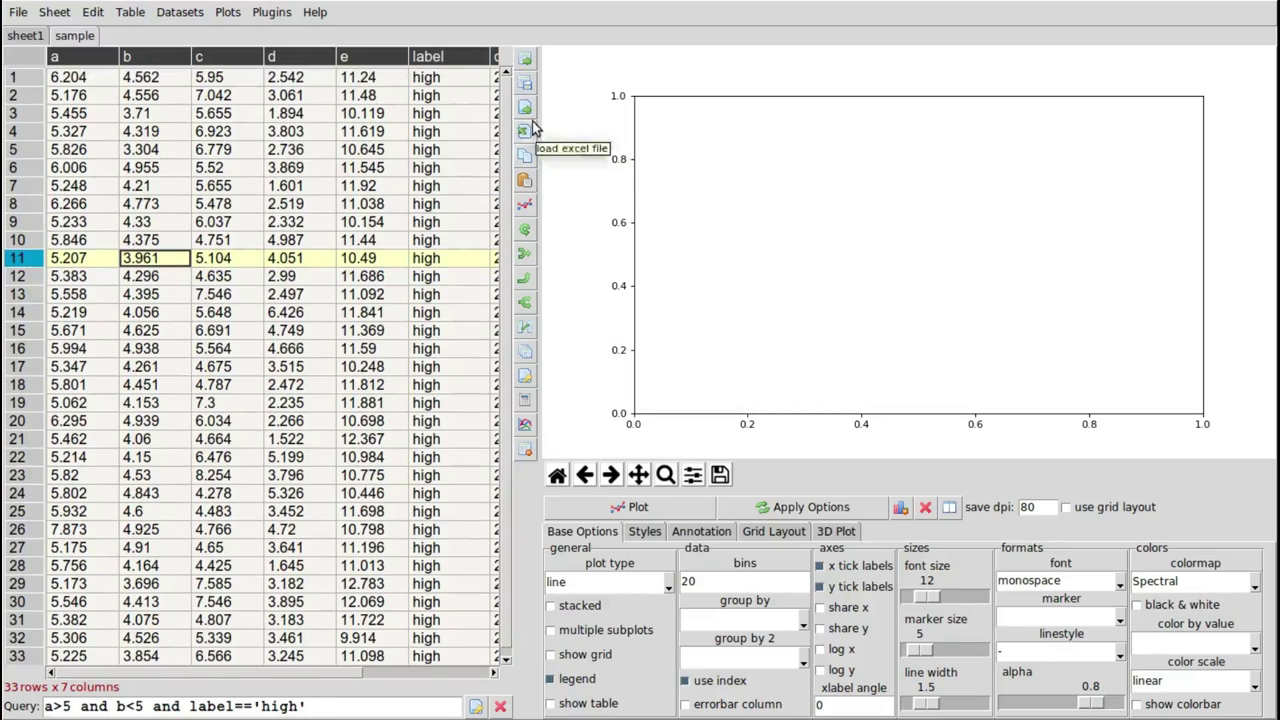
scroll(508, 320, down, 1)
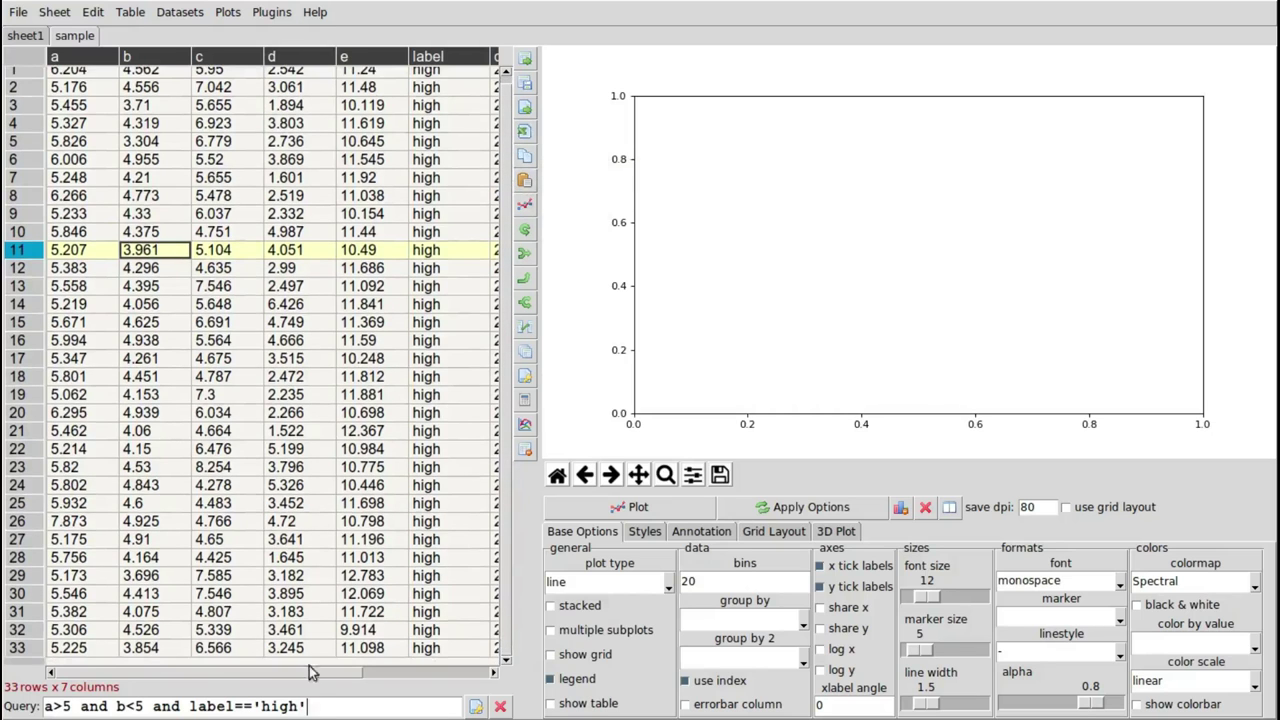
Replace the query's last operator with or, filtering by a>5 and b<5 or label=='high'.
double_click(163, 706)
text(or)
key(Return)
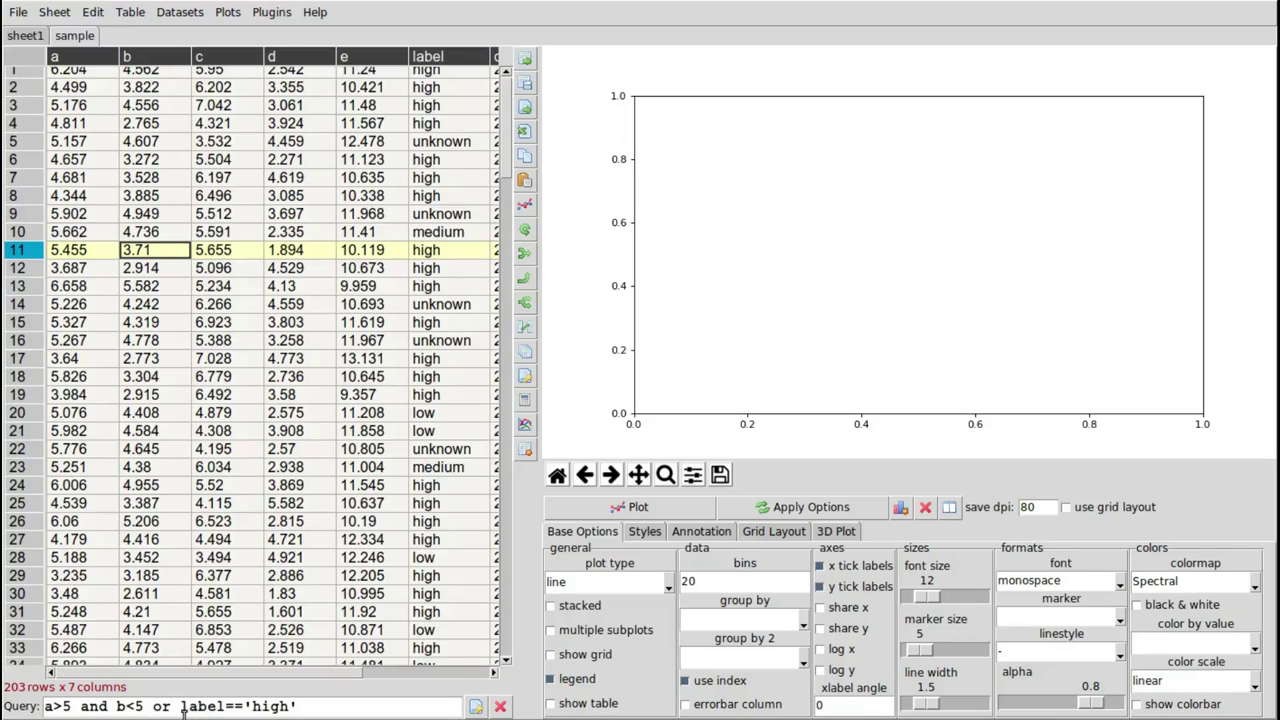
Enclose the label condition in parentheses, change the operator before it to and, and apply a>5 and b<5 and (label=='high').
click(181, 706)
text(()
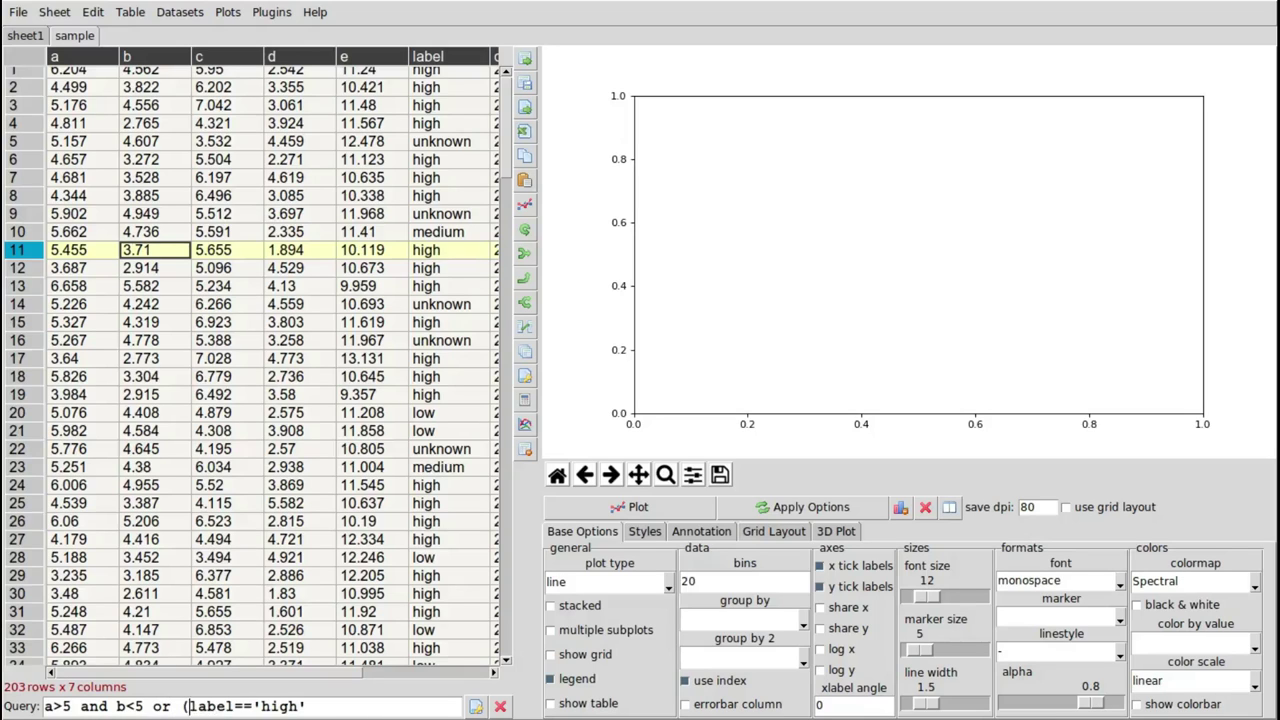
key(End)
text())
drag(174, 706, 158, 705)
text(&)
key(BackSpace)
text(and)
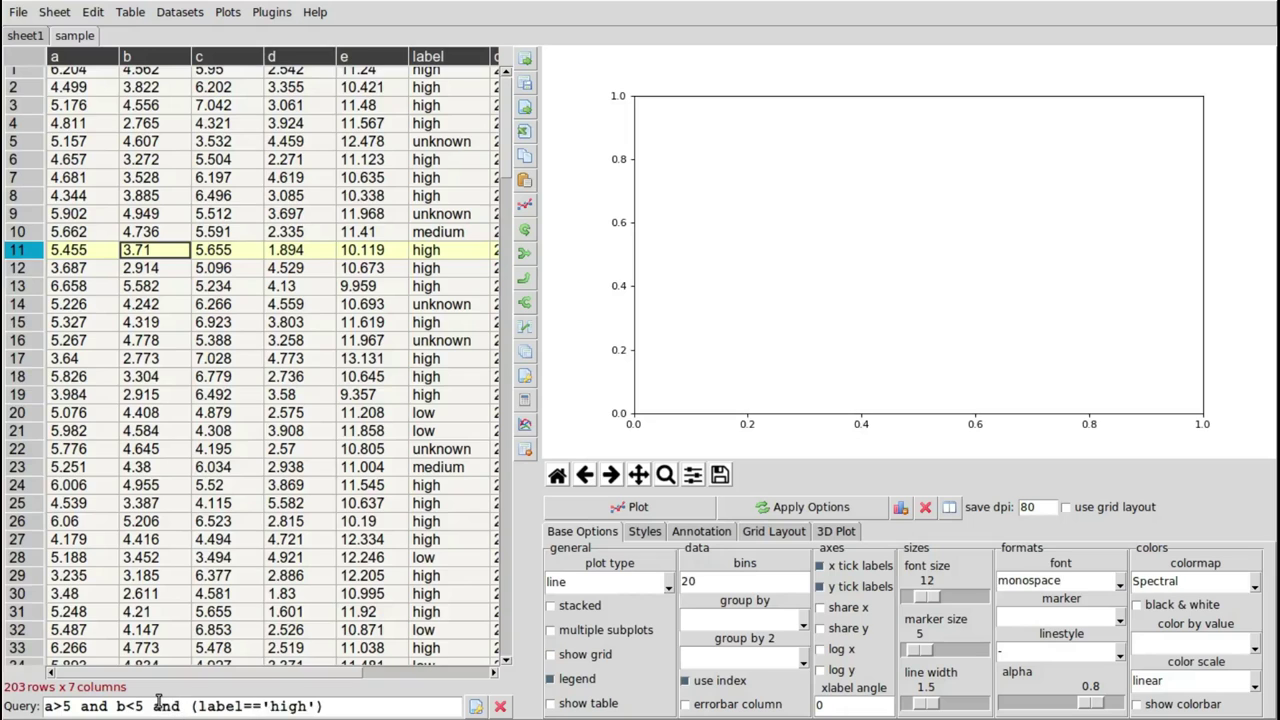
key(Return)
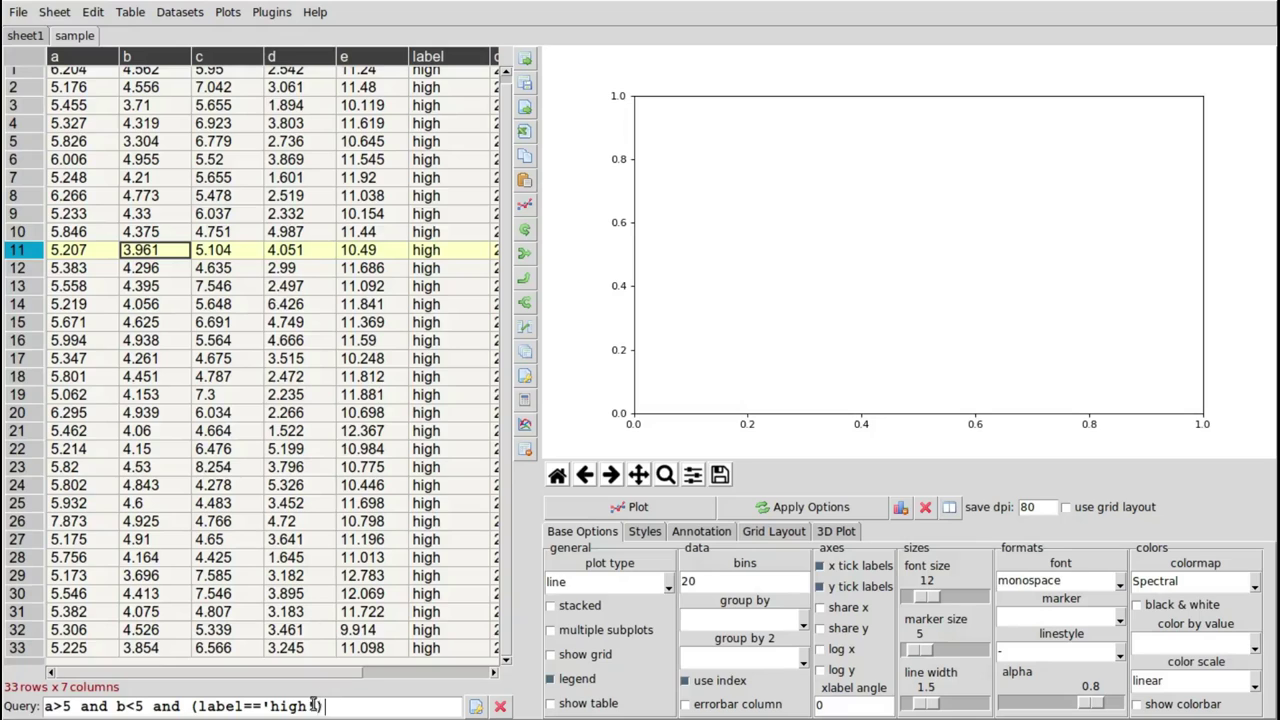
click(178, 707)
key(BackSpace)
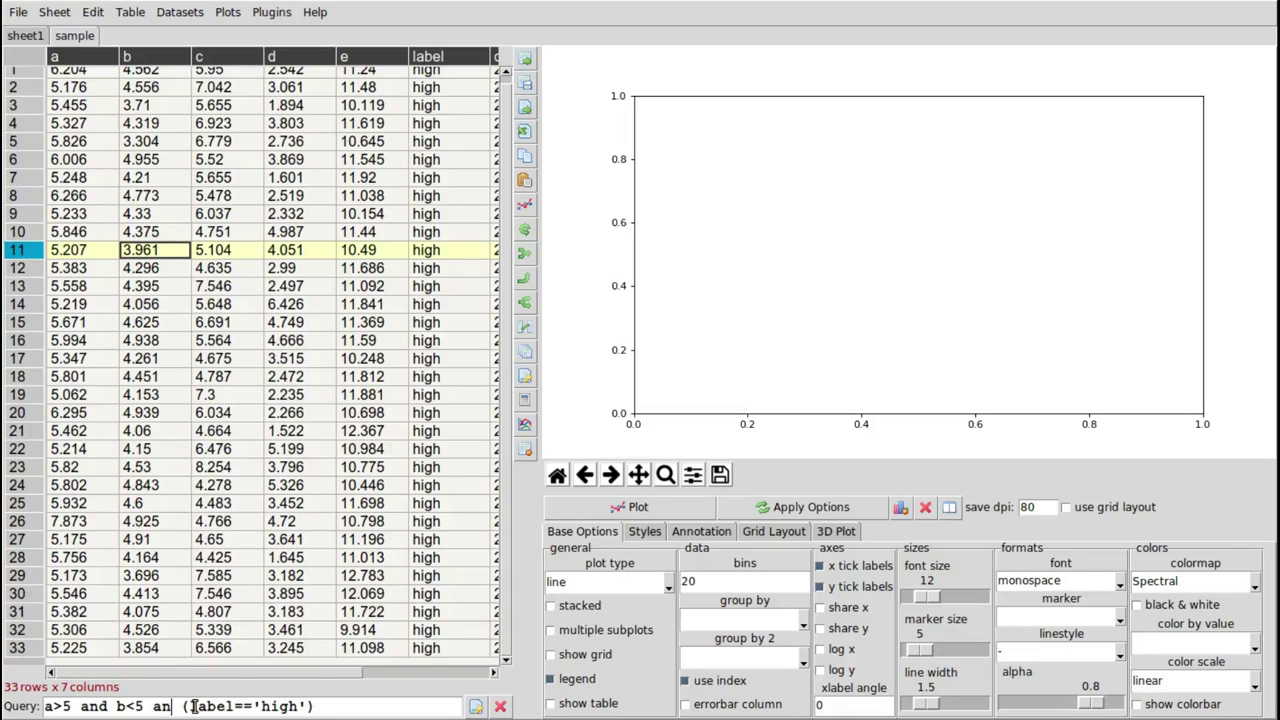
text(d)
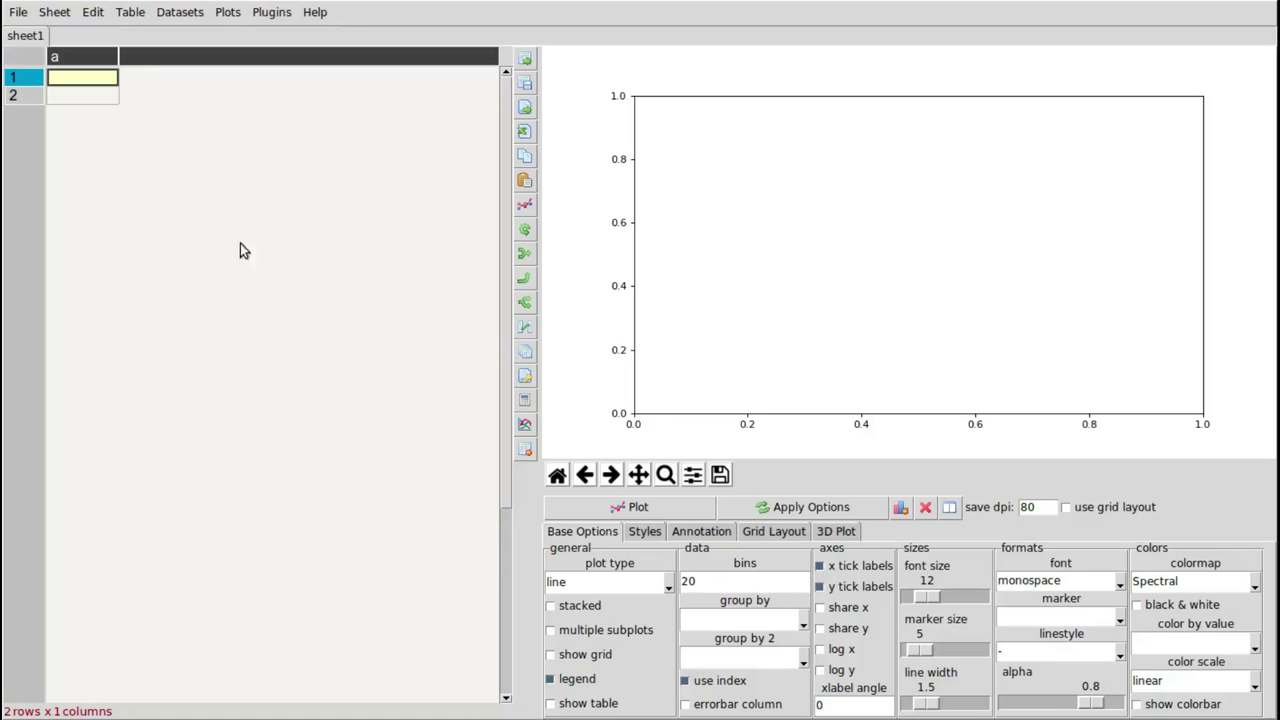
Show the column calculation bar for the empty sheet and add 50 rows to the table.
click(524, 404)
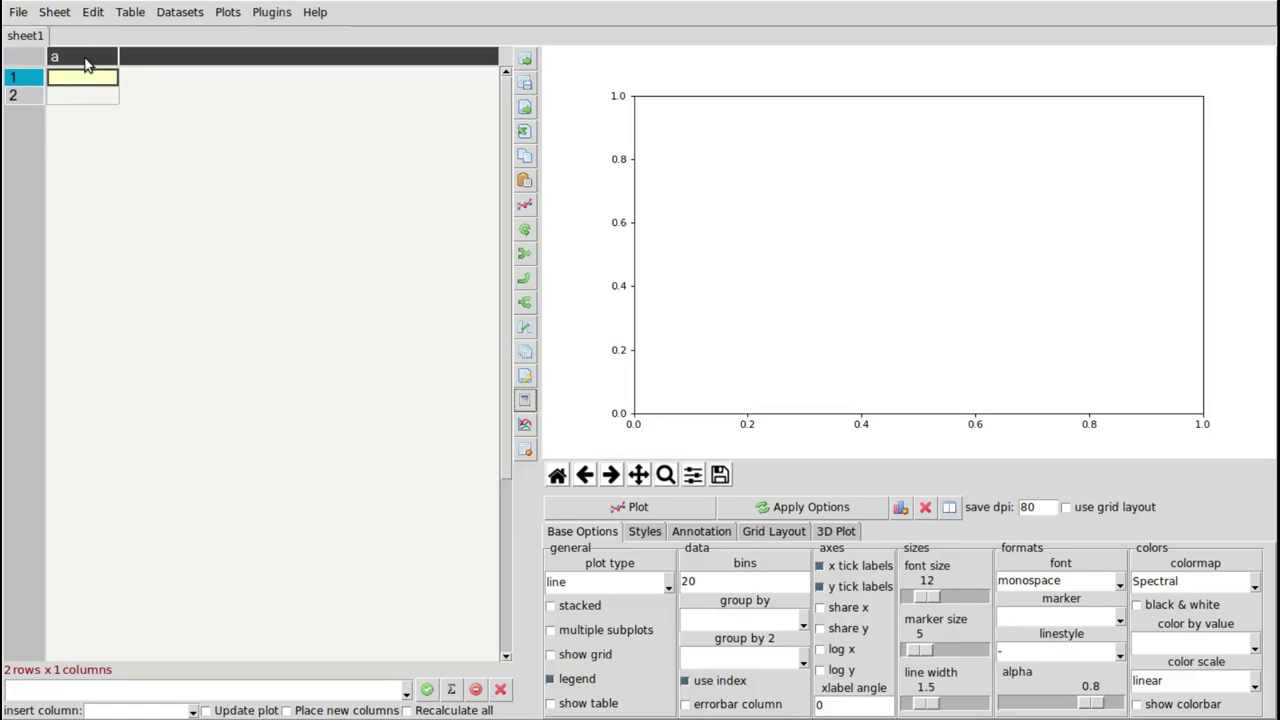
right_click(29, 96)
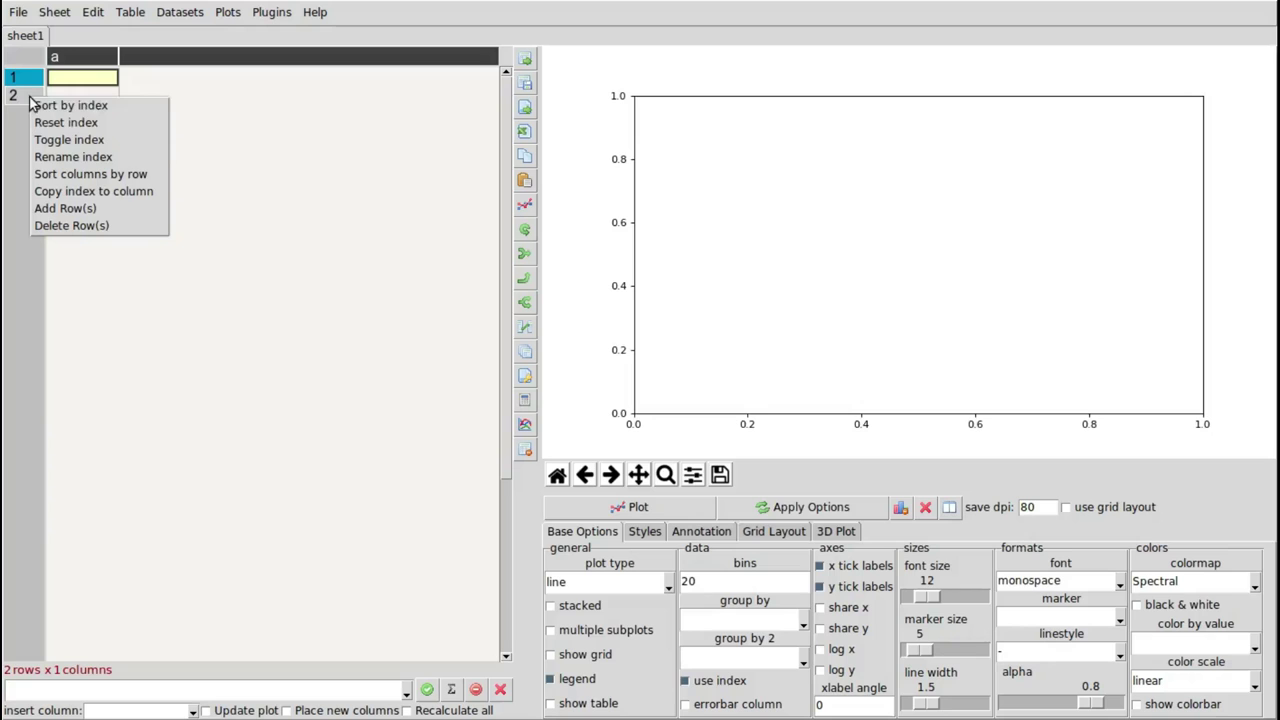
click(88, 208)
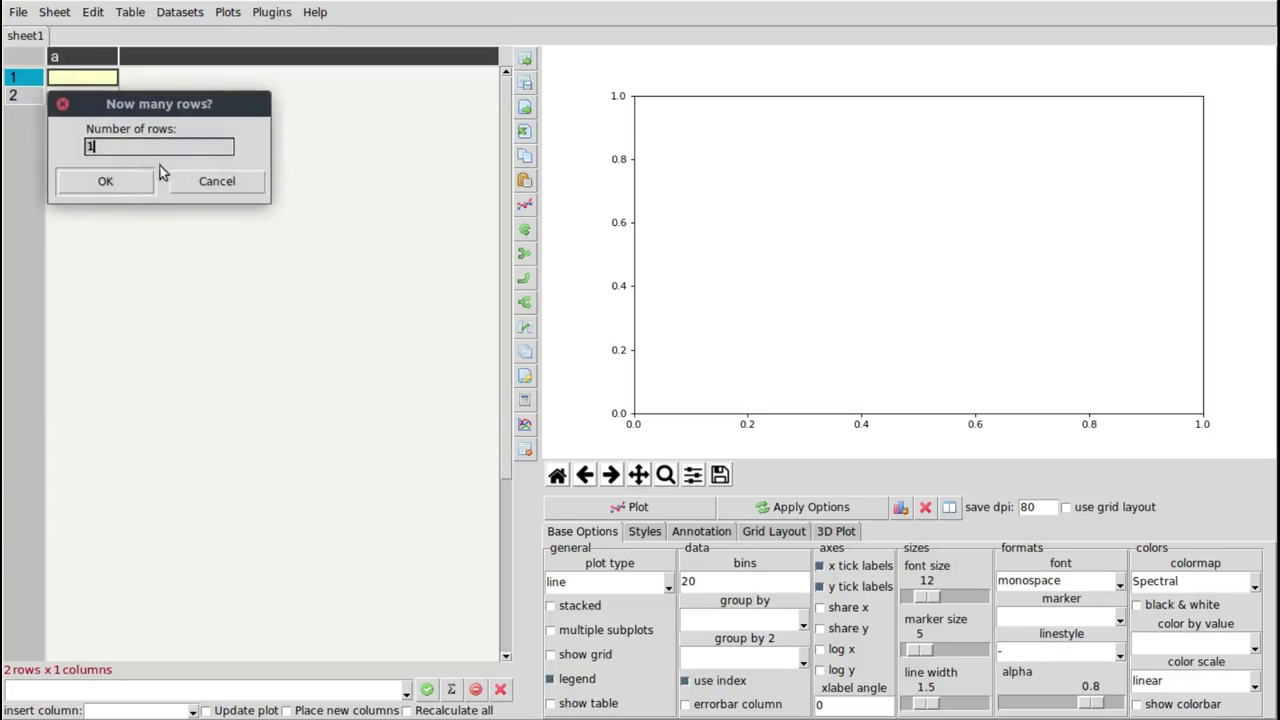
text(50)
click(100, 181)
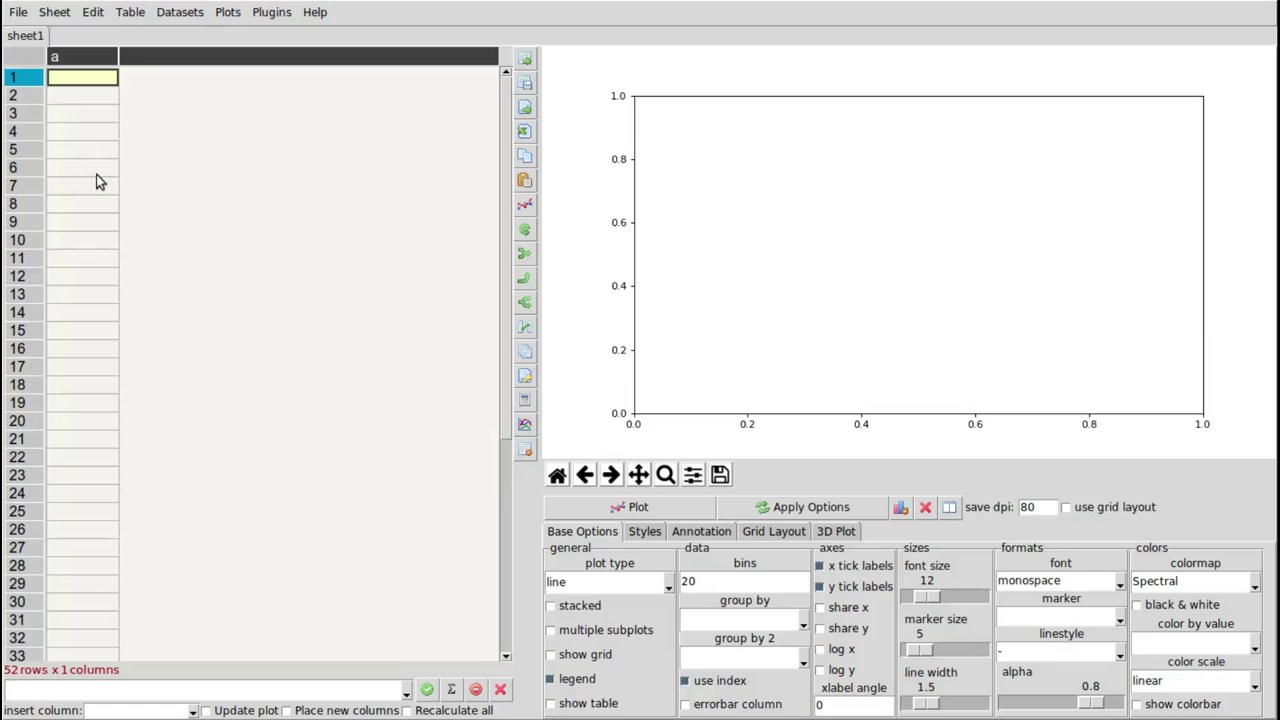
Fill column a with data from low 0 to high 5 without random noise, and check the values down to the last row.
right_click(82, 63)
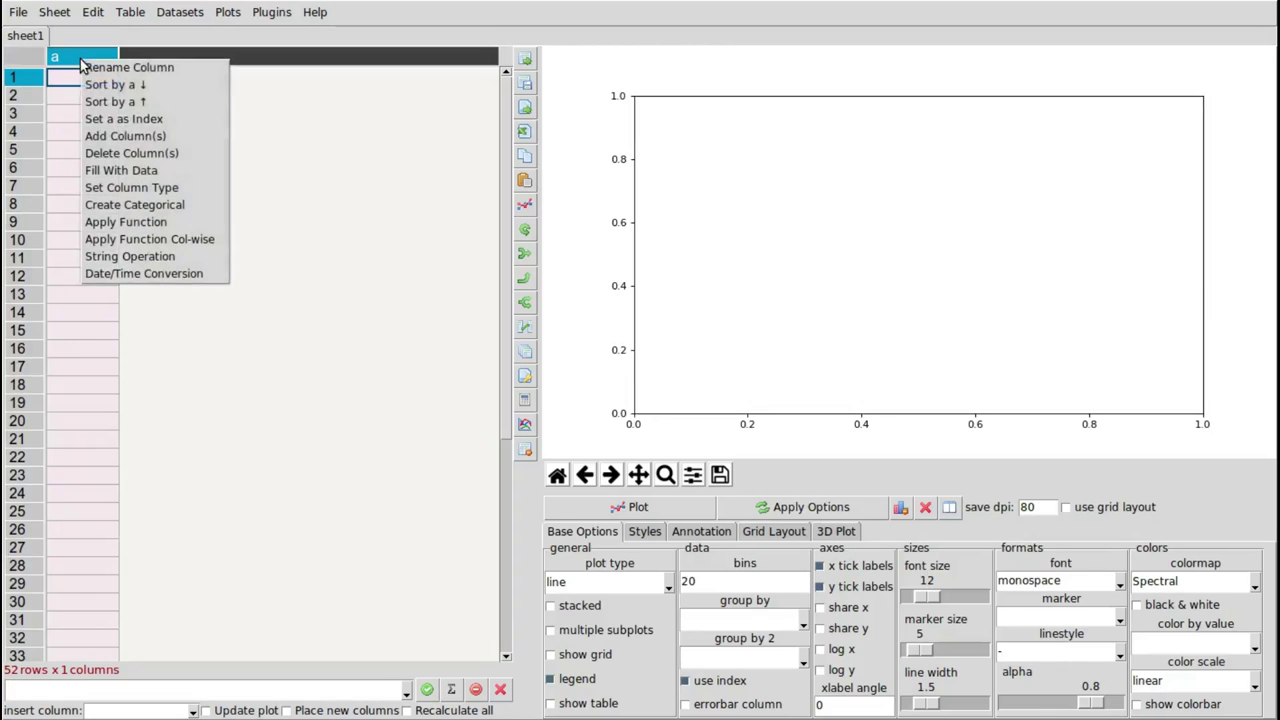
click(200, 177)
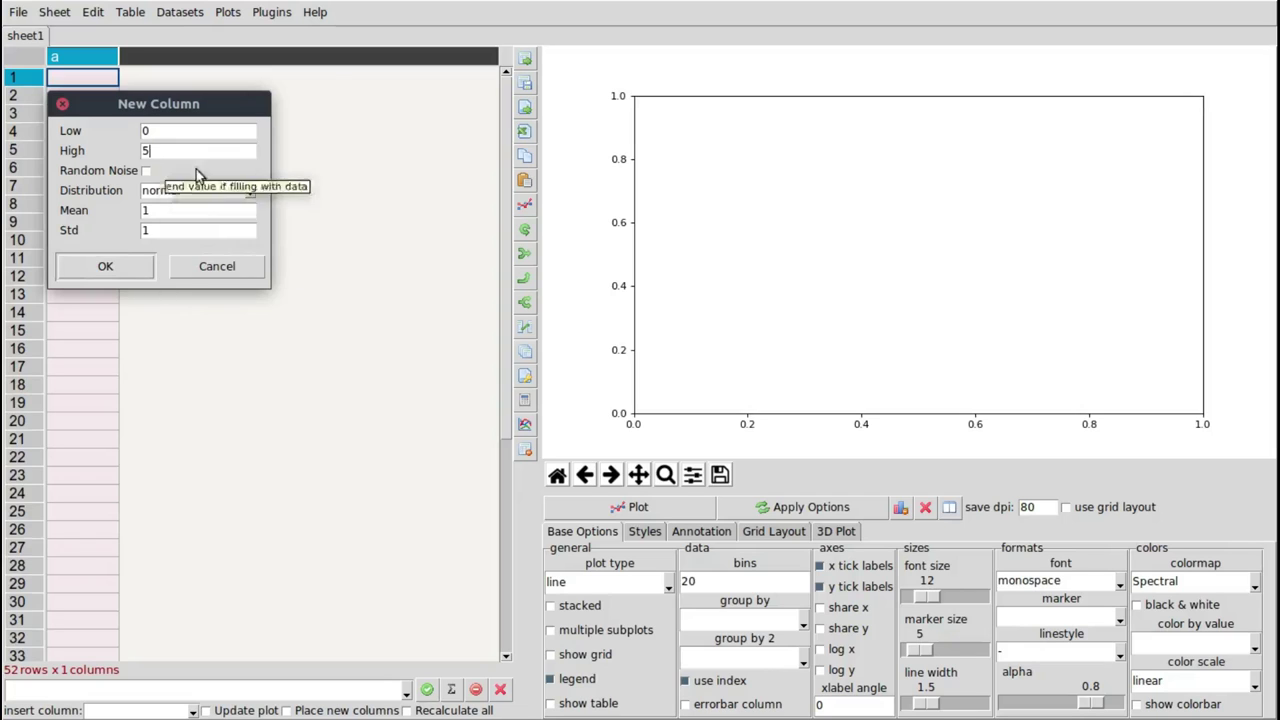
click(107, 268)
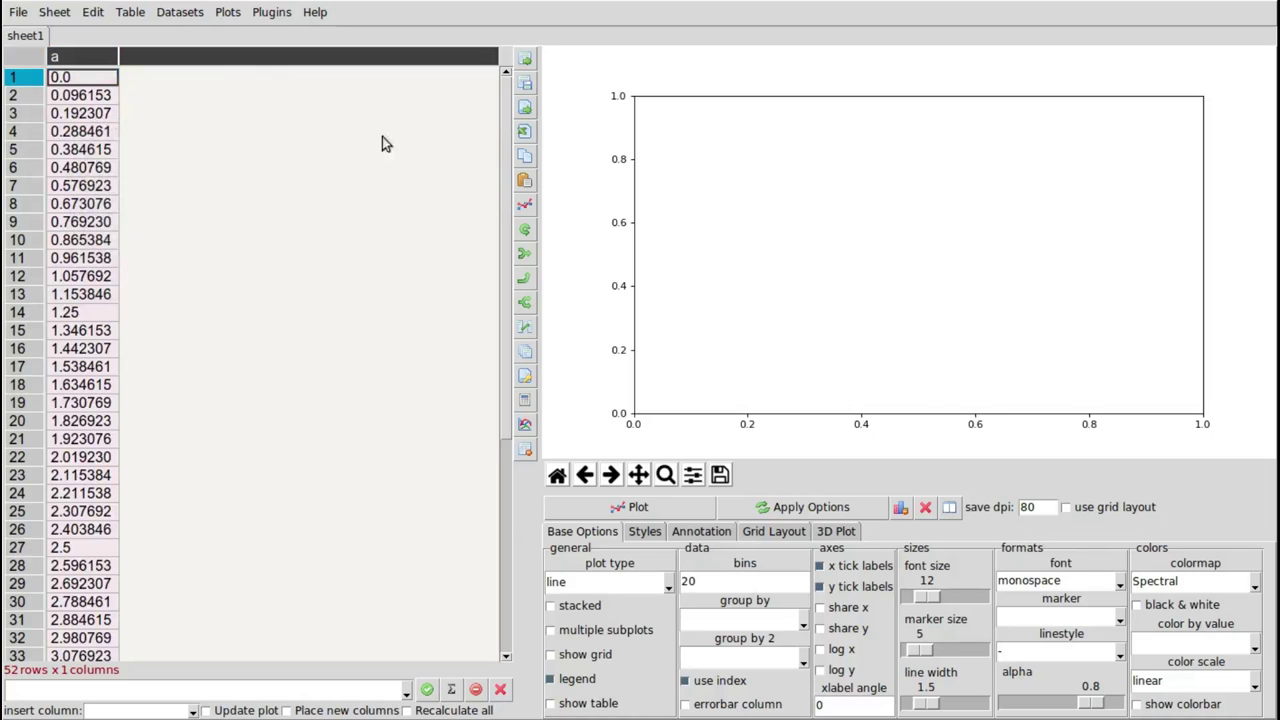
drag(505, 125, 508, 370)
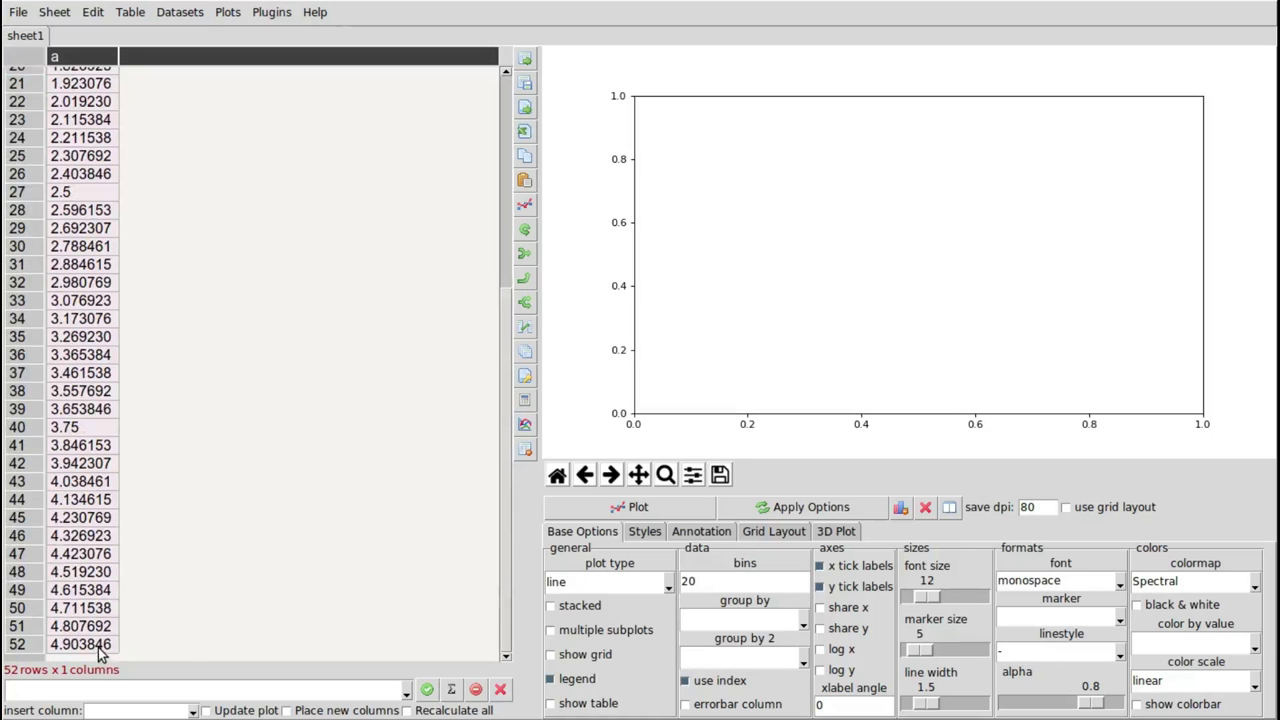
drag(505, 590, 505, 376)
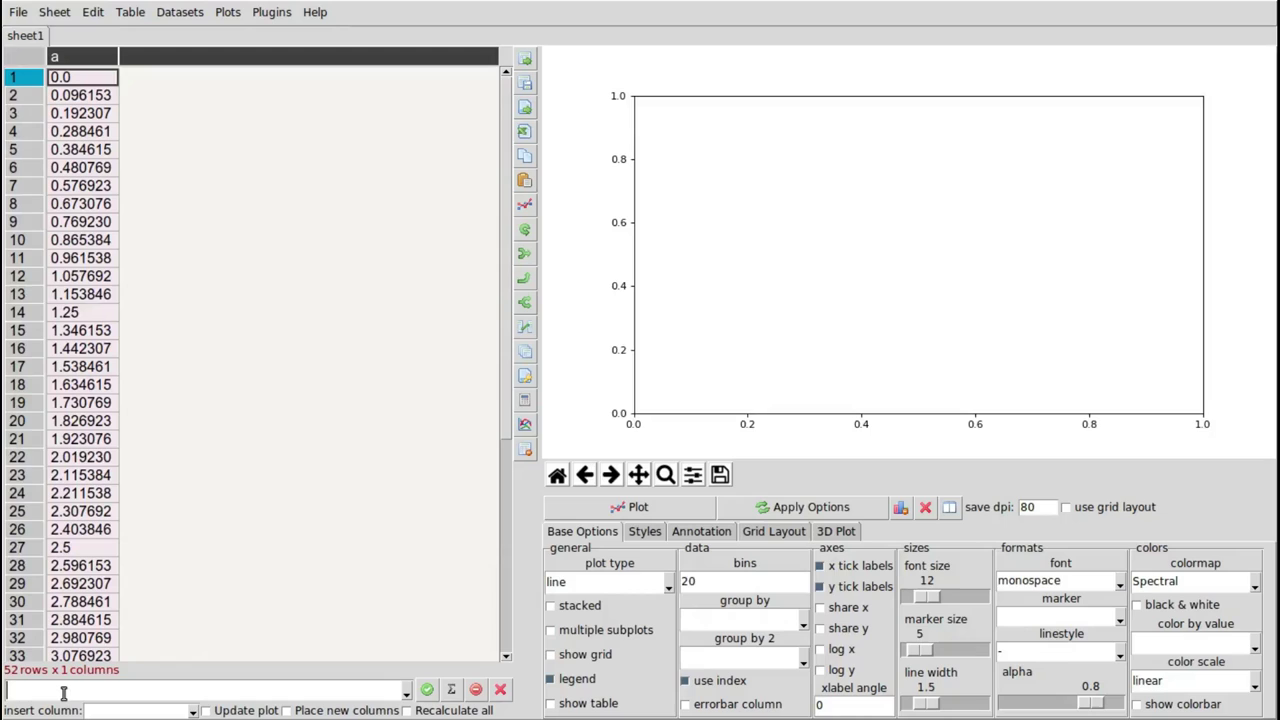
Create column x with the expression x=a, and recalculate it as x=a*2.
text(x=a)
key(Return)
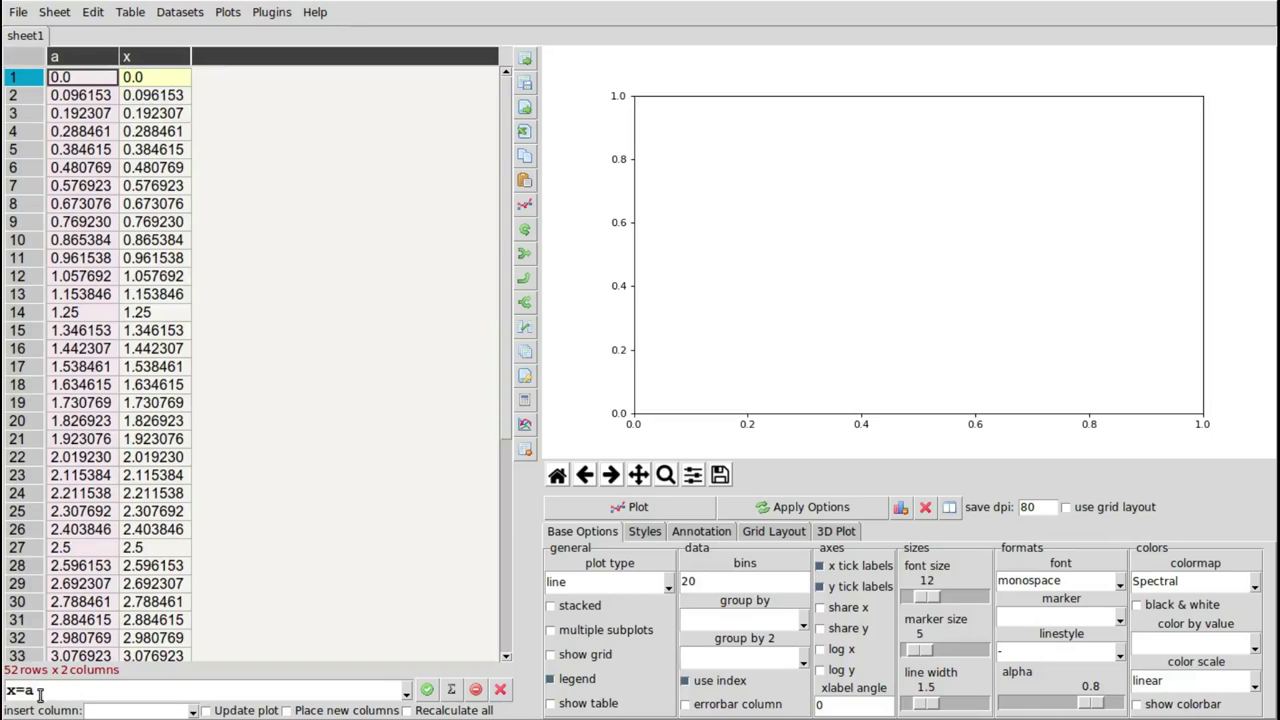
text(*2)
key(Return)
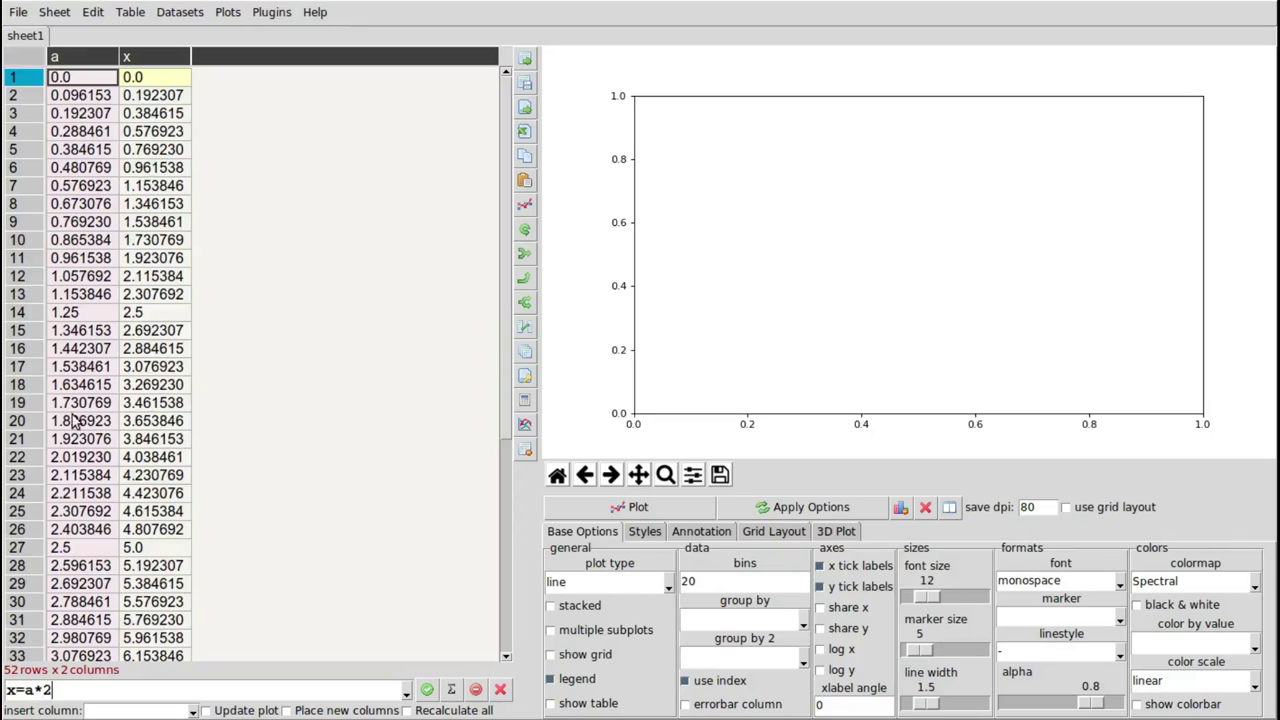
Plot the whole table as lines, and replot it with the use index option turned off.
click(30, 58)
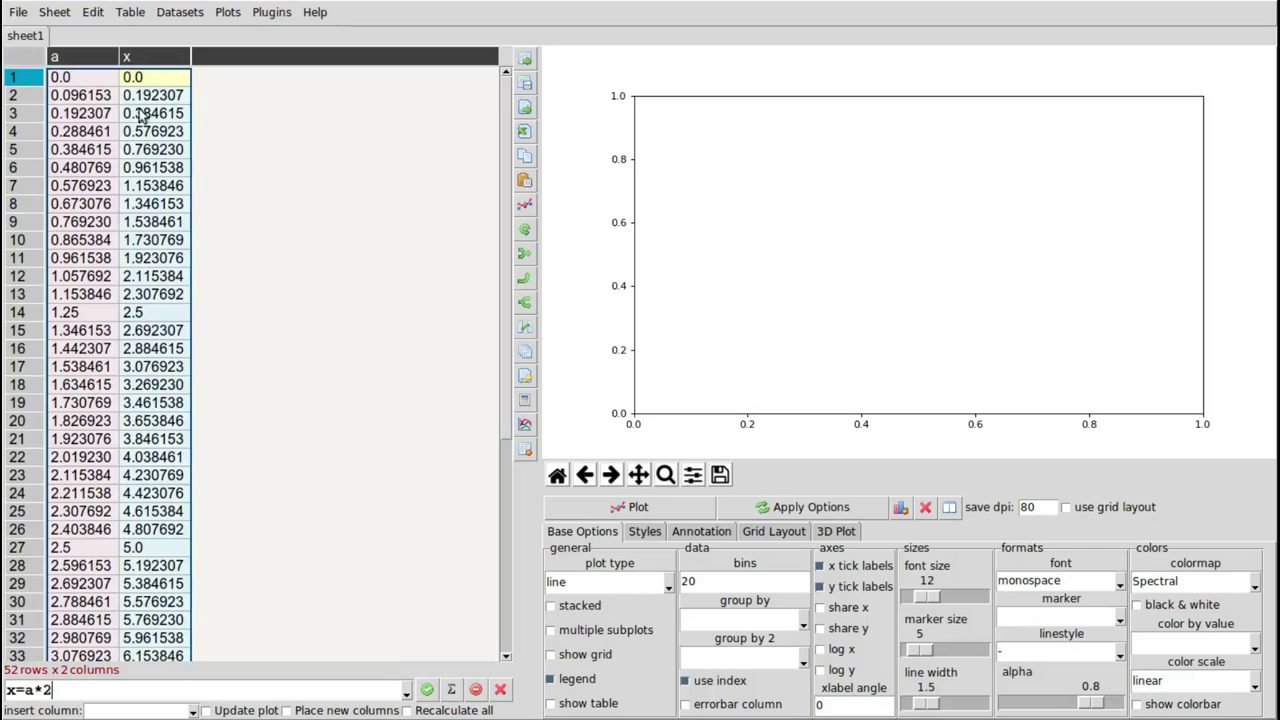
click(525, 203)
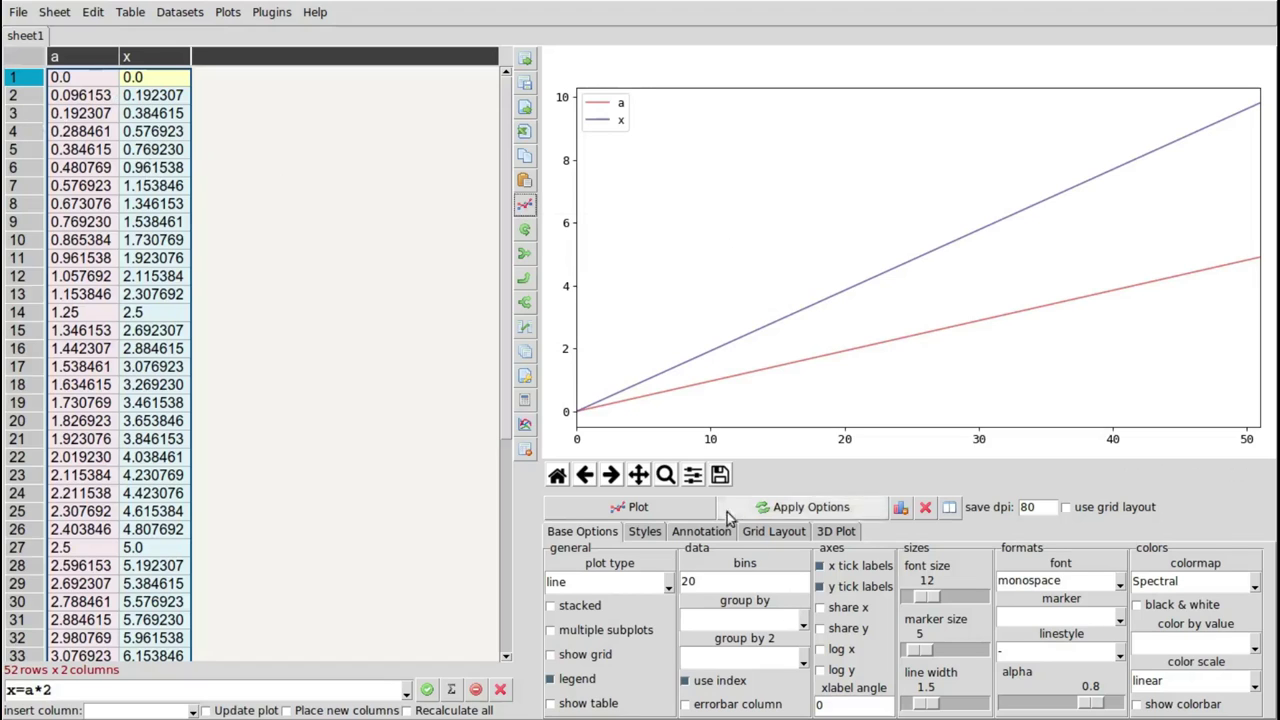
click(668, 582)
click(668, 582)
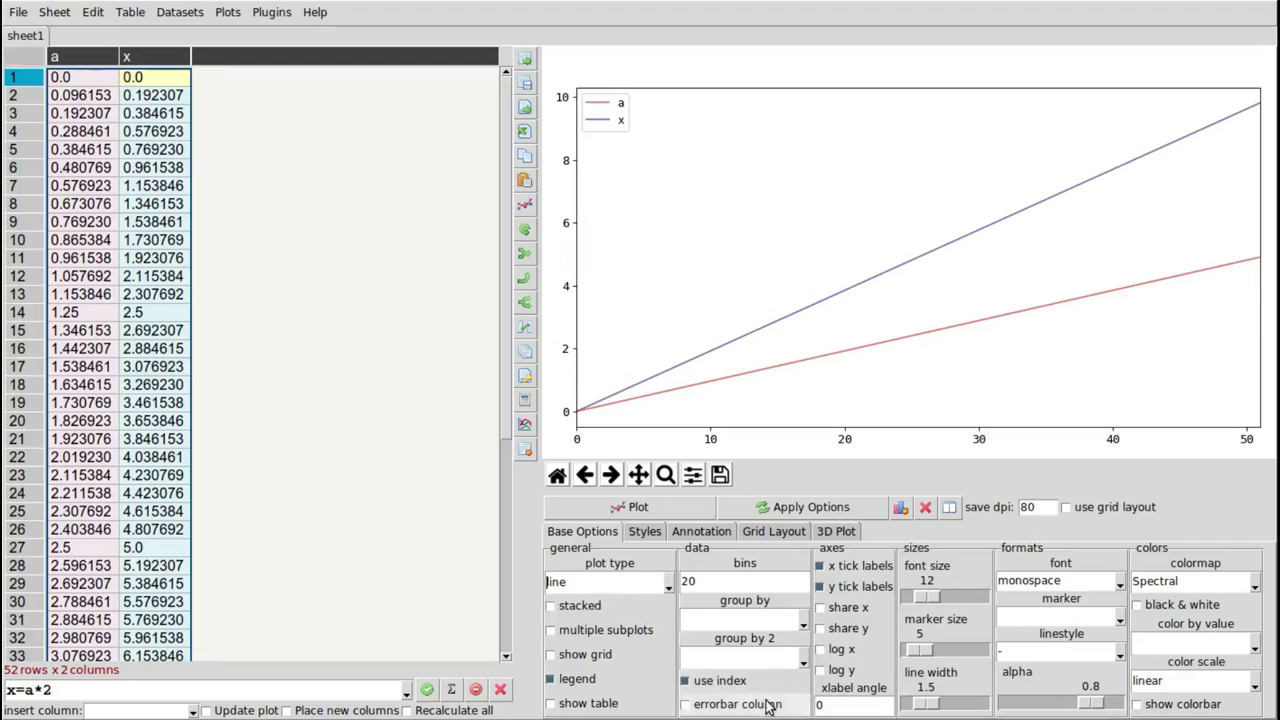
click(722, 680)
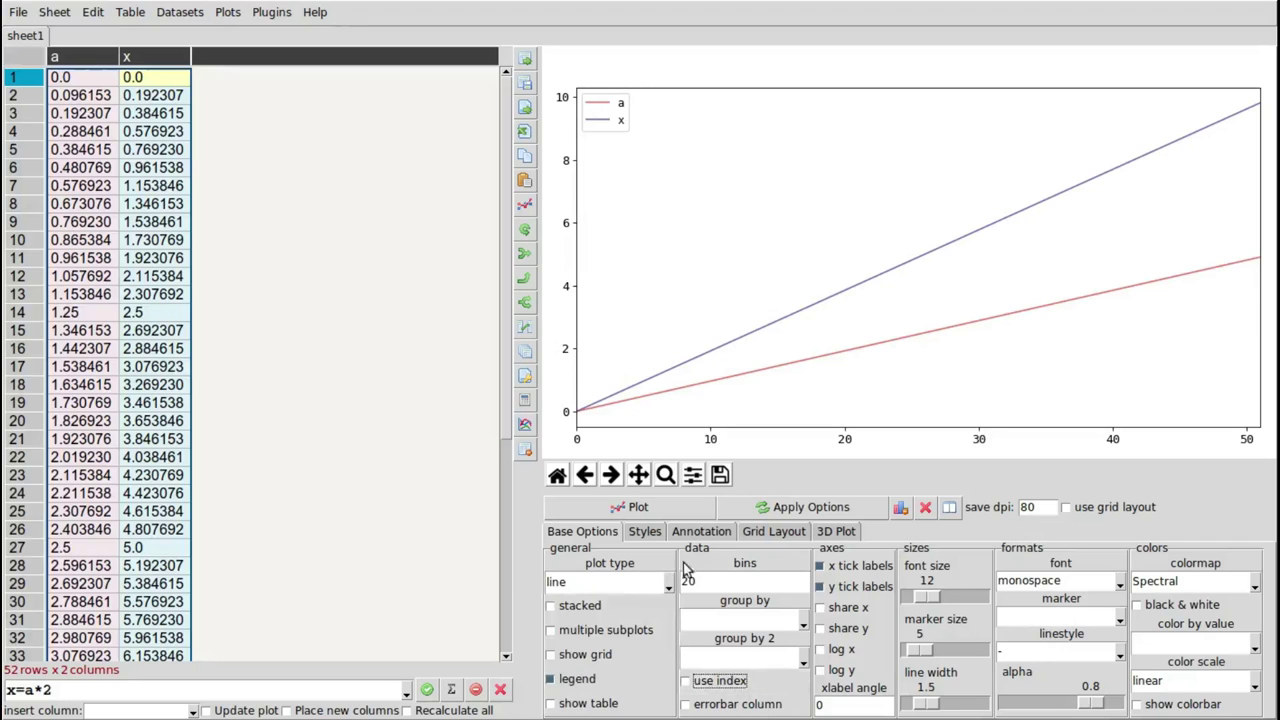
click(669, 514)
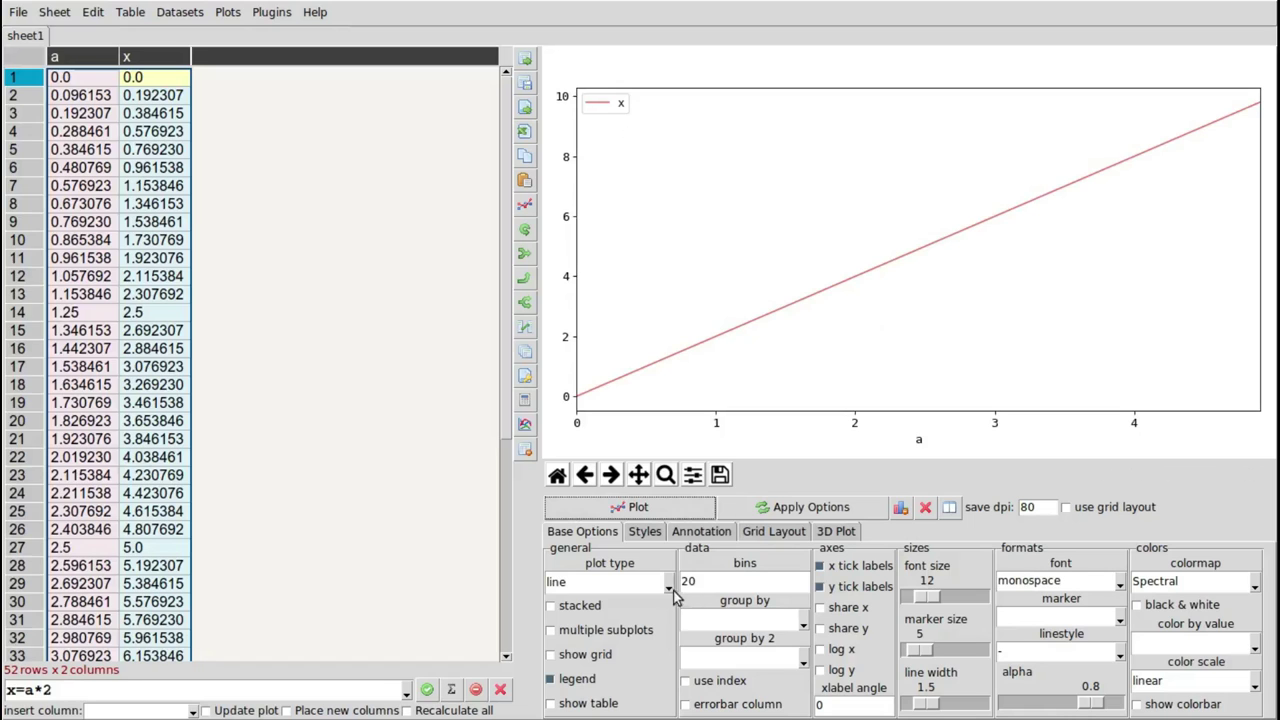
Turn the use index option back on and replot the data as a scatter plot.
click(729, 680)
click(668, 586)
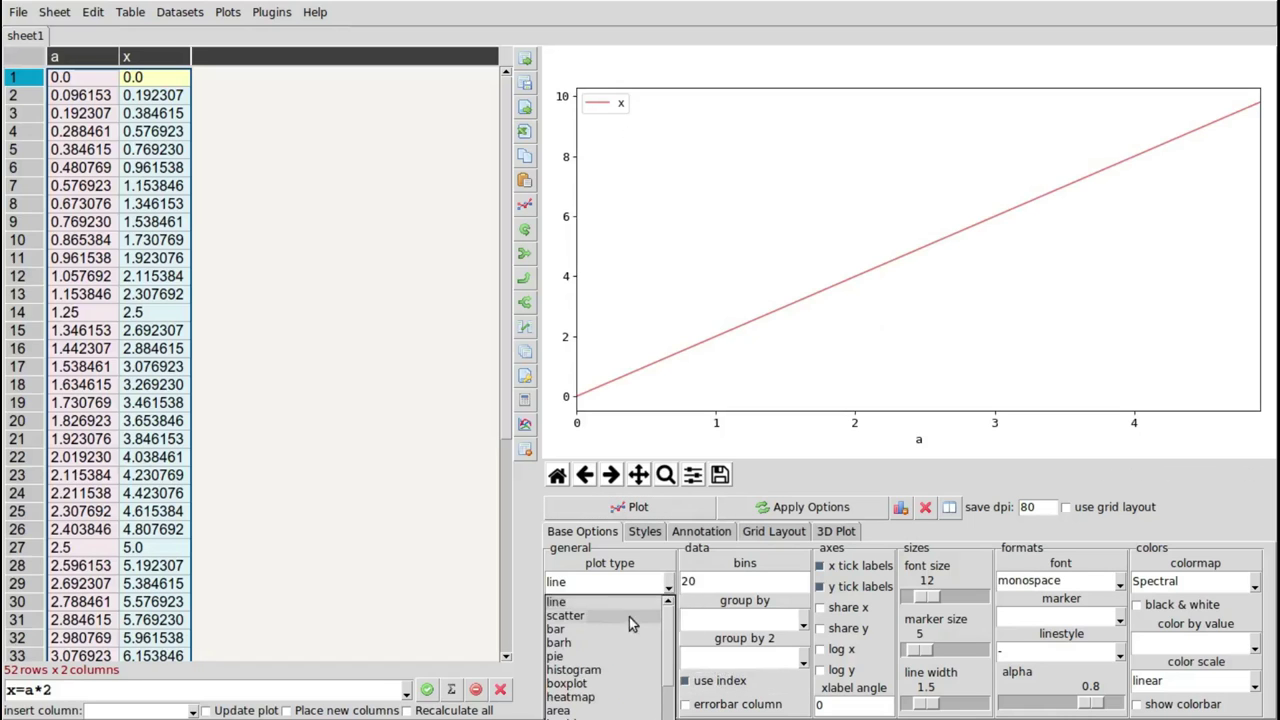
click(629, 617)
click(625, 508)
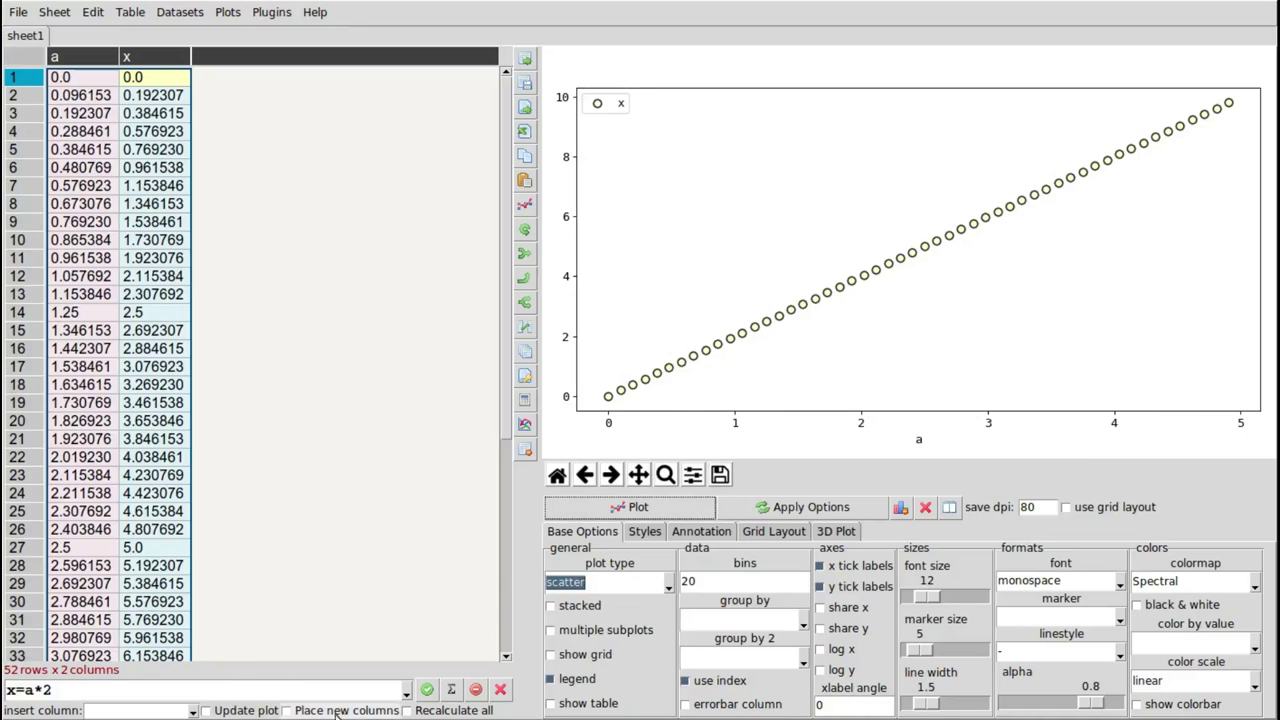
Enable plot updating for calculations, and recalculate column x as x=a*4 and as x=a**2.
click(208, 712)
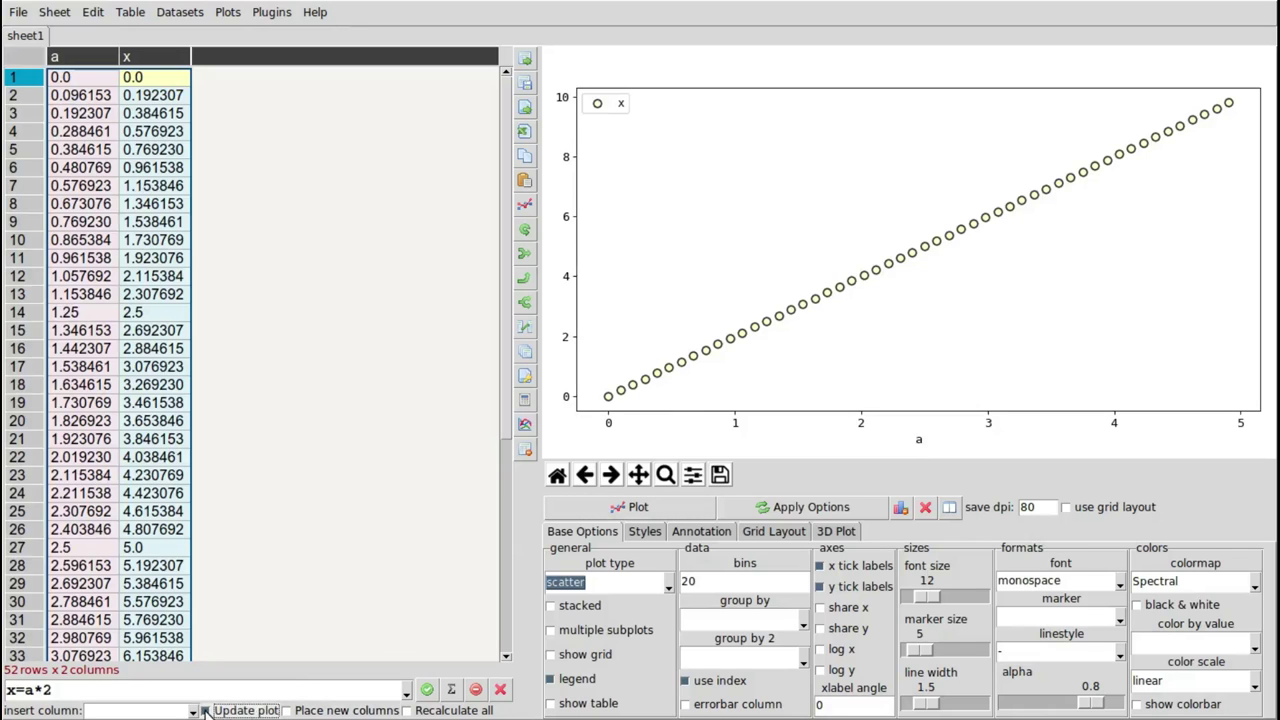
double_click(46, 690)
text(4)
key(Return)
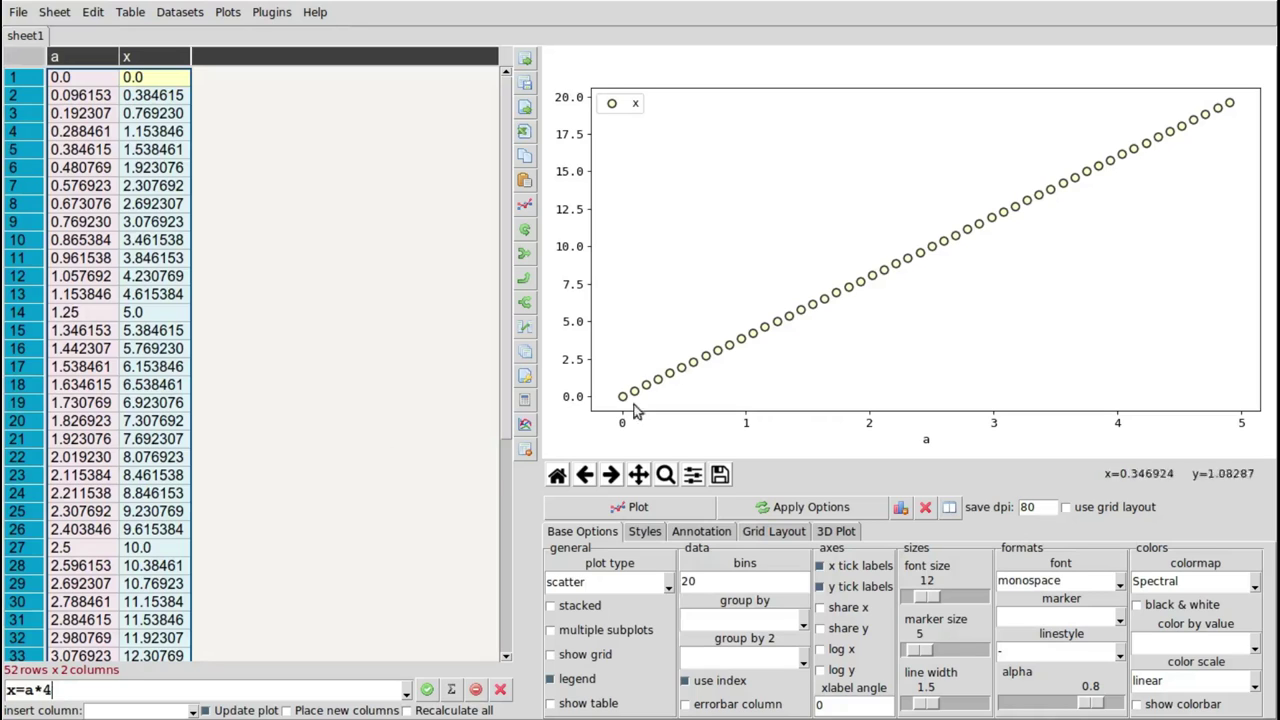
double_click(45, 690)
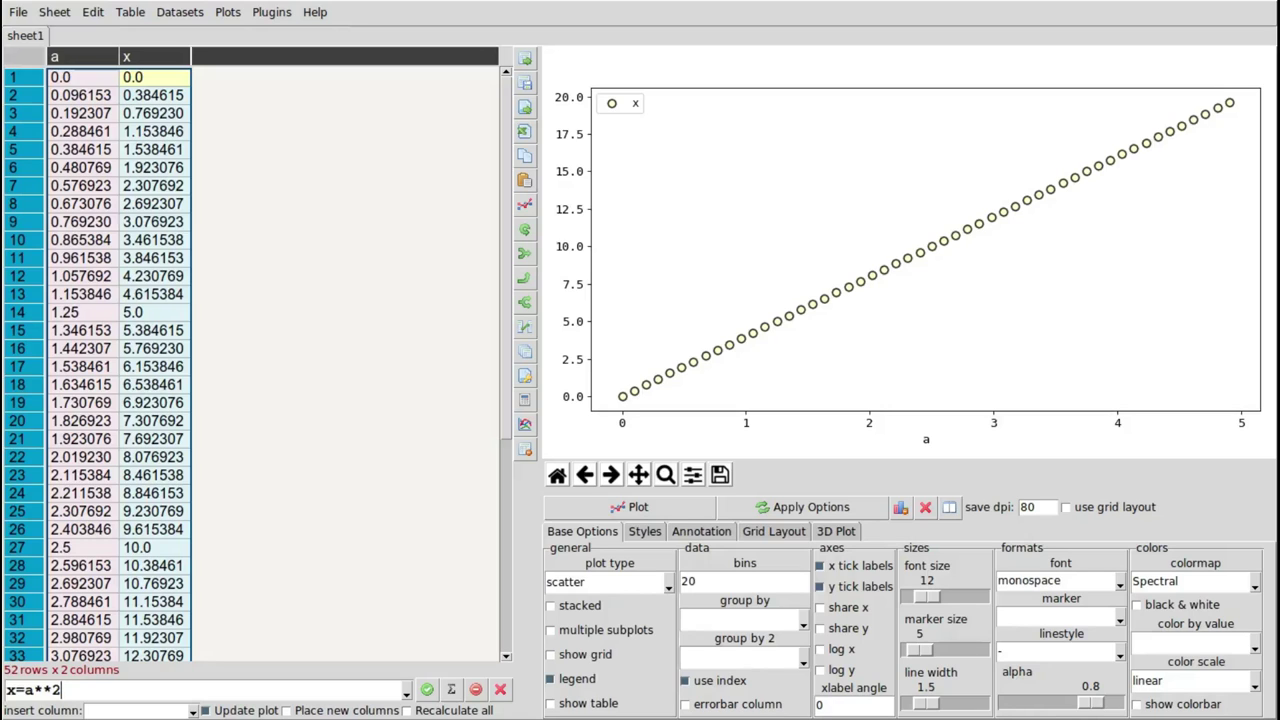
key(Return)
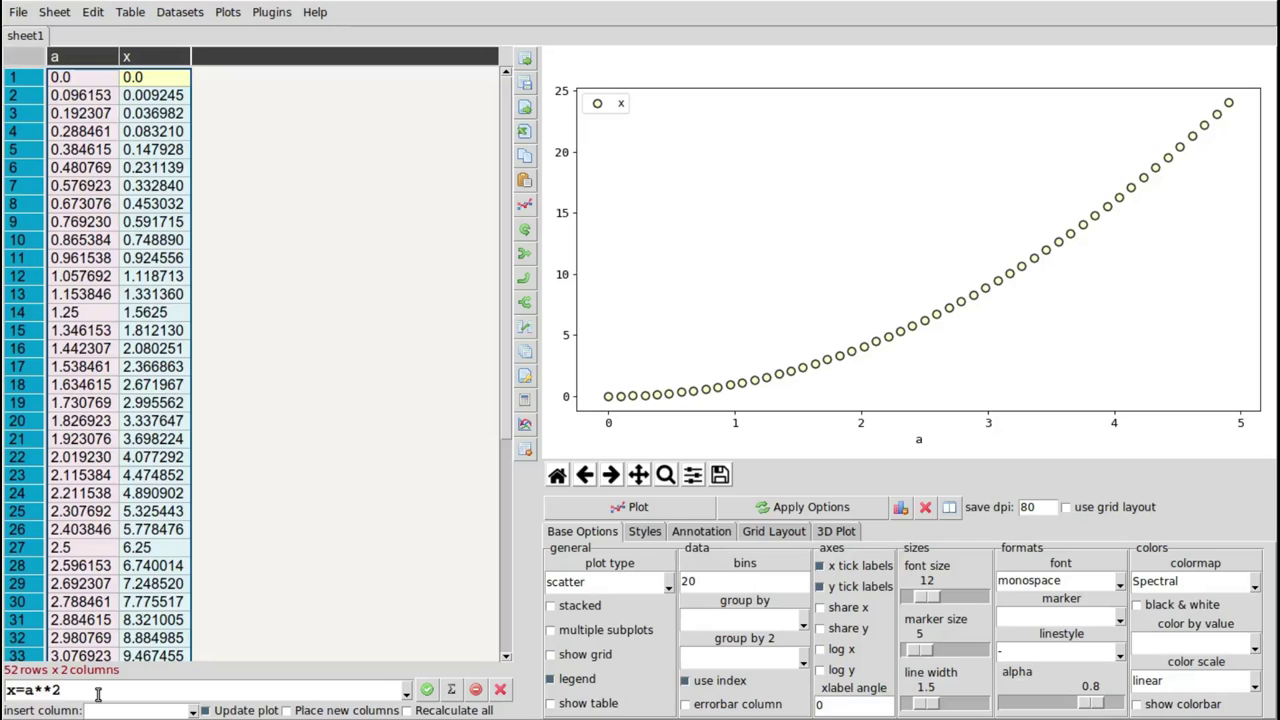
Create column y with the expression y=x*5, and plot all three columns together.
double_click(14, 690)
text(y=x*)
text(5)
key(Return)
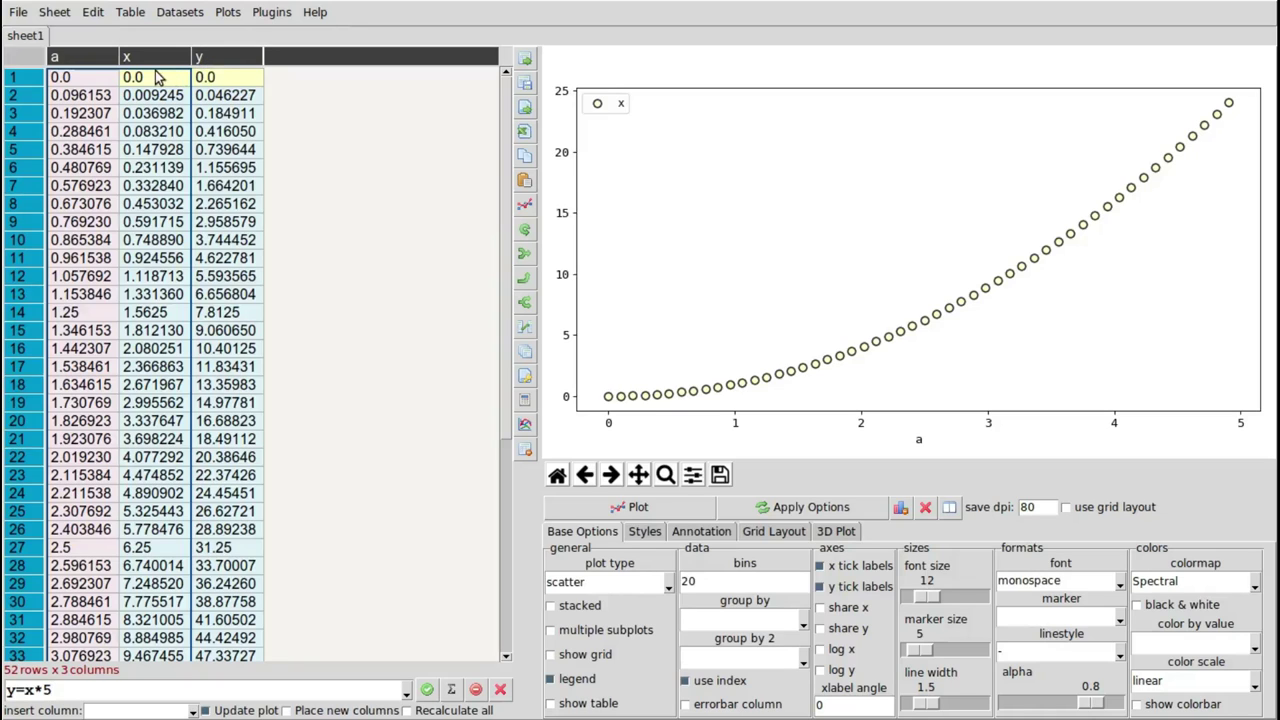
click(44, 57)
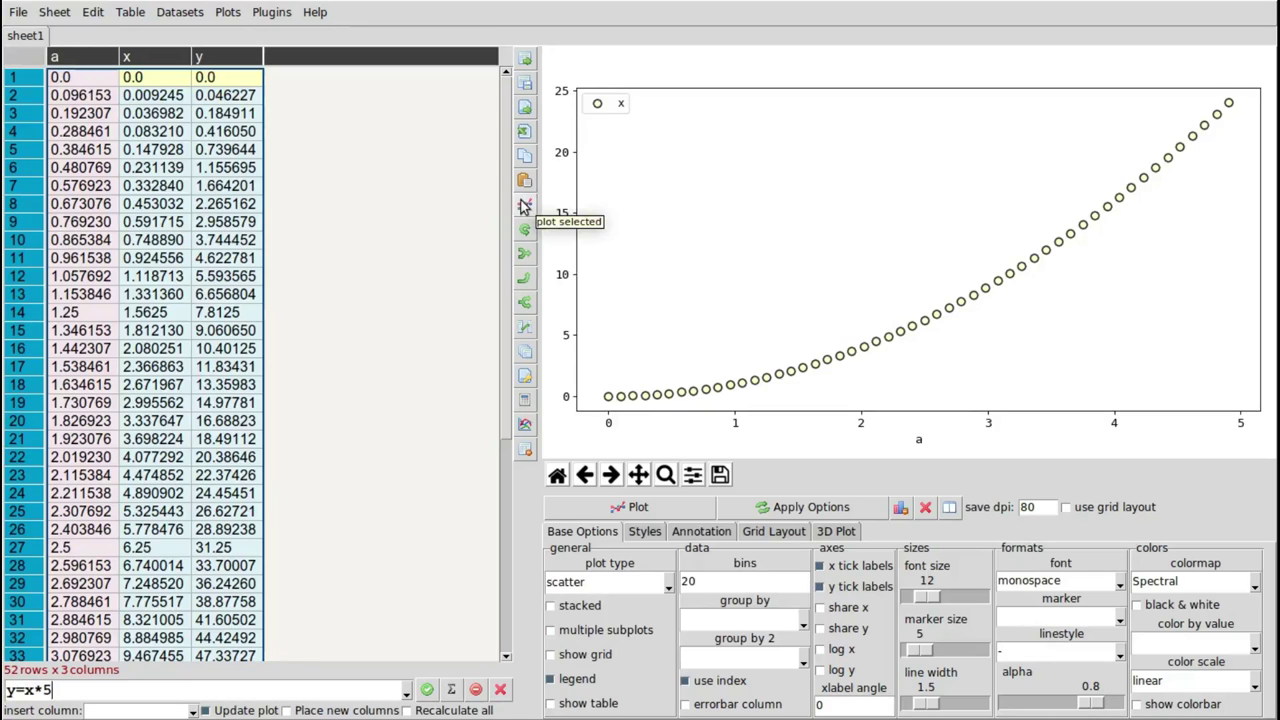
click(524, 206)
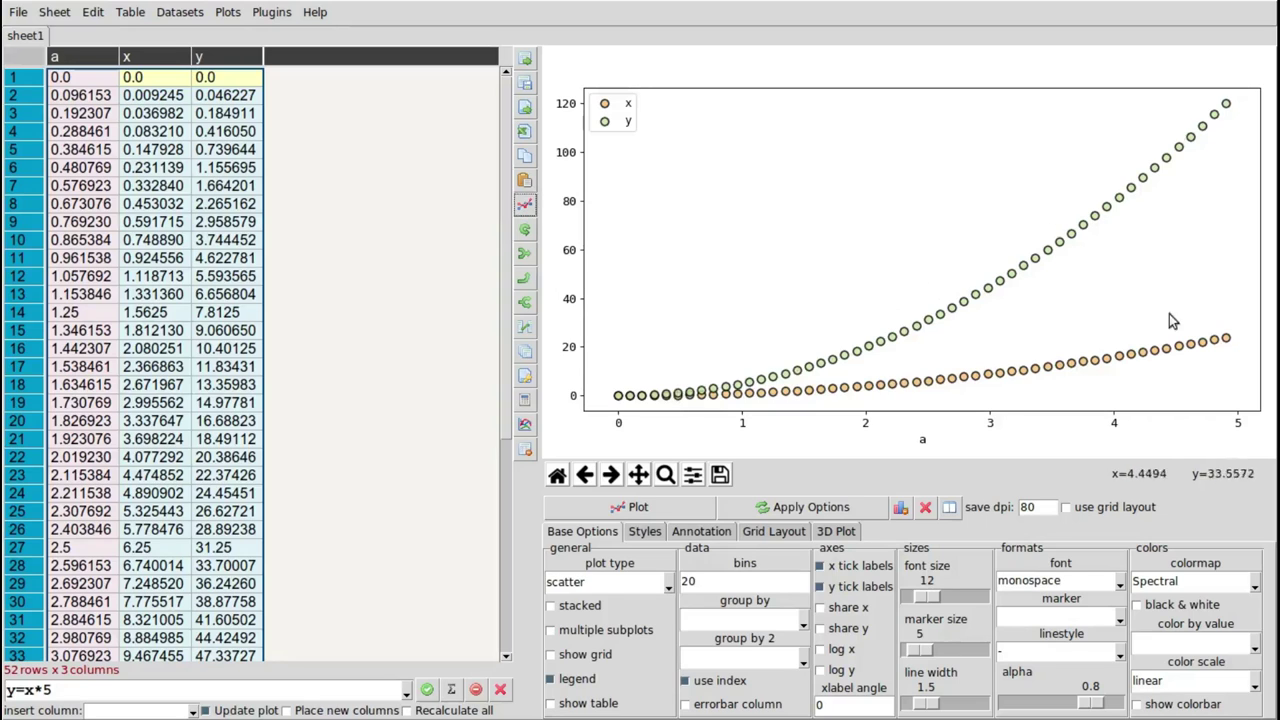
Plot x and y in multiple subplots, and return them to a single combined plot.
click(605, 632)
click(679, 515)
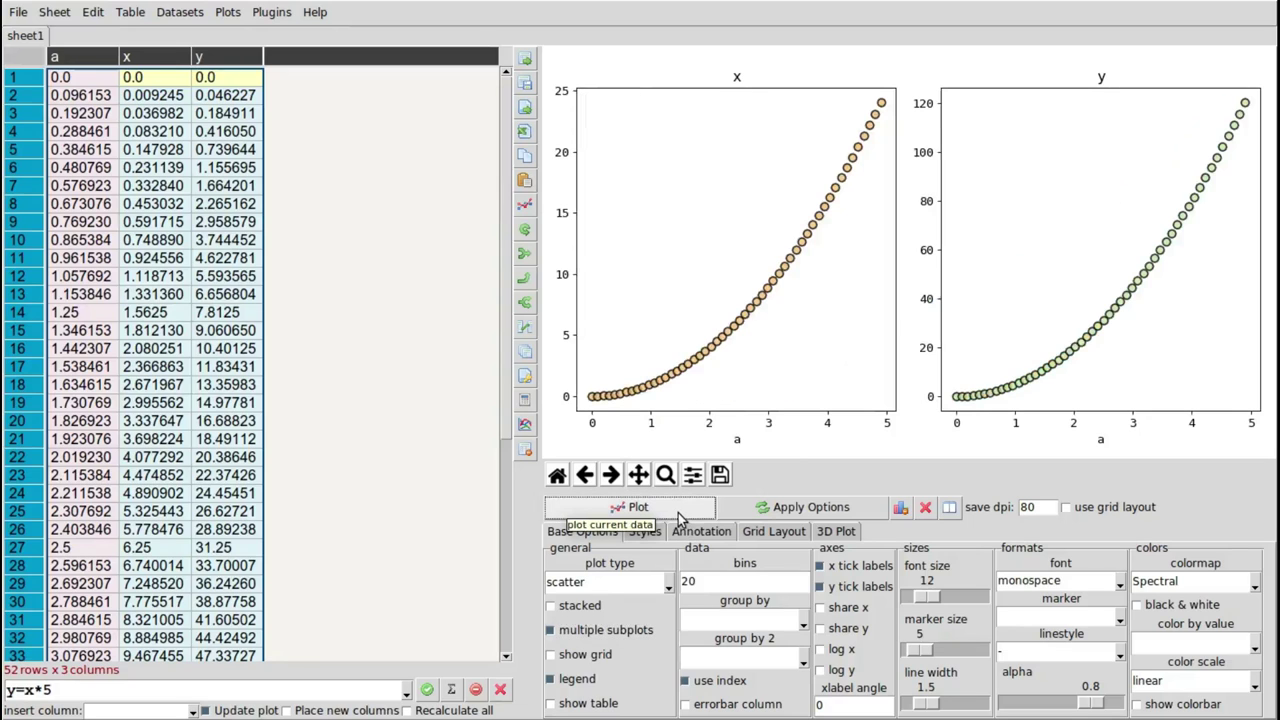
click(625, 630)
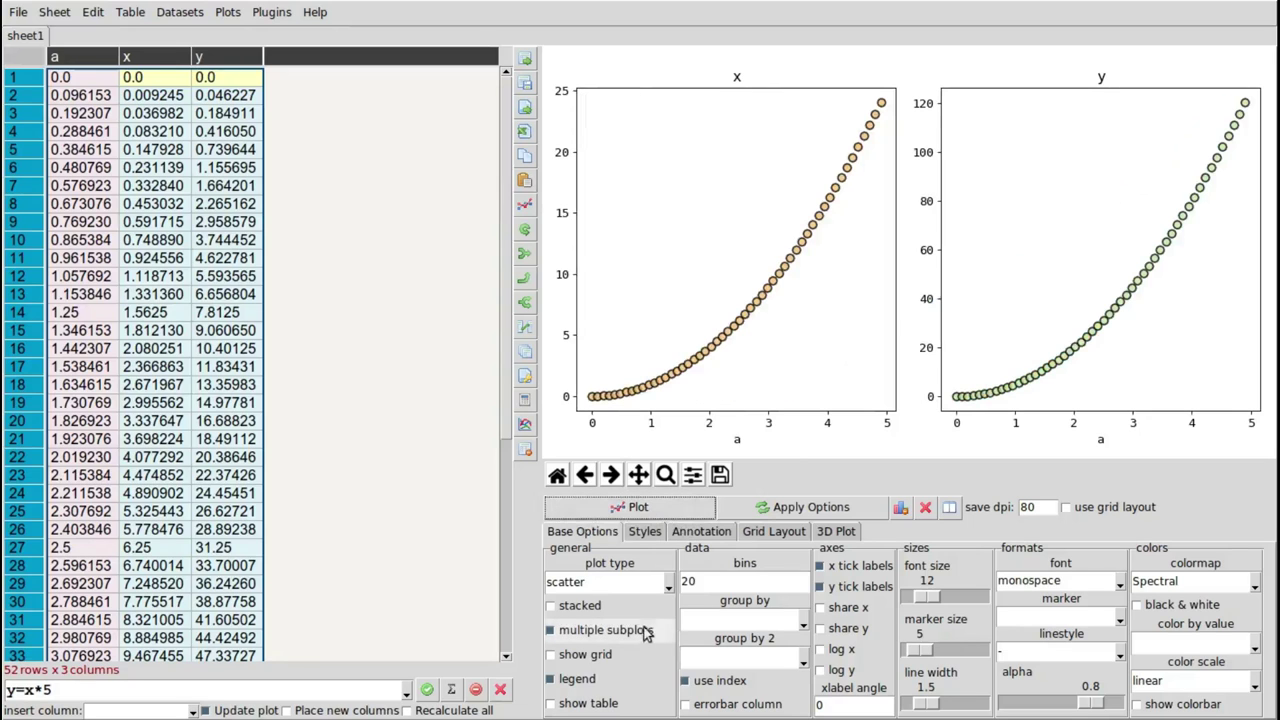
click(631, 510)
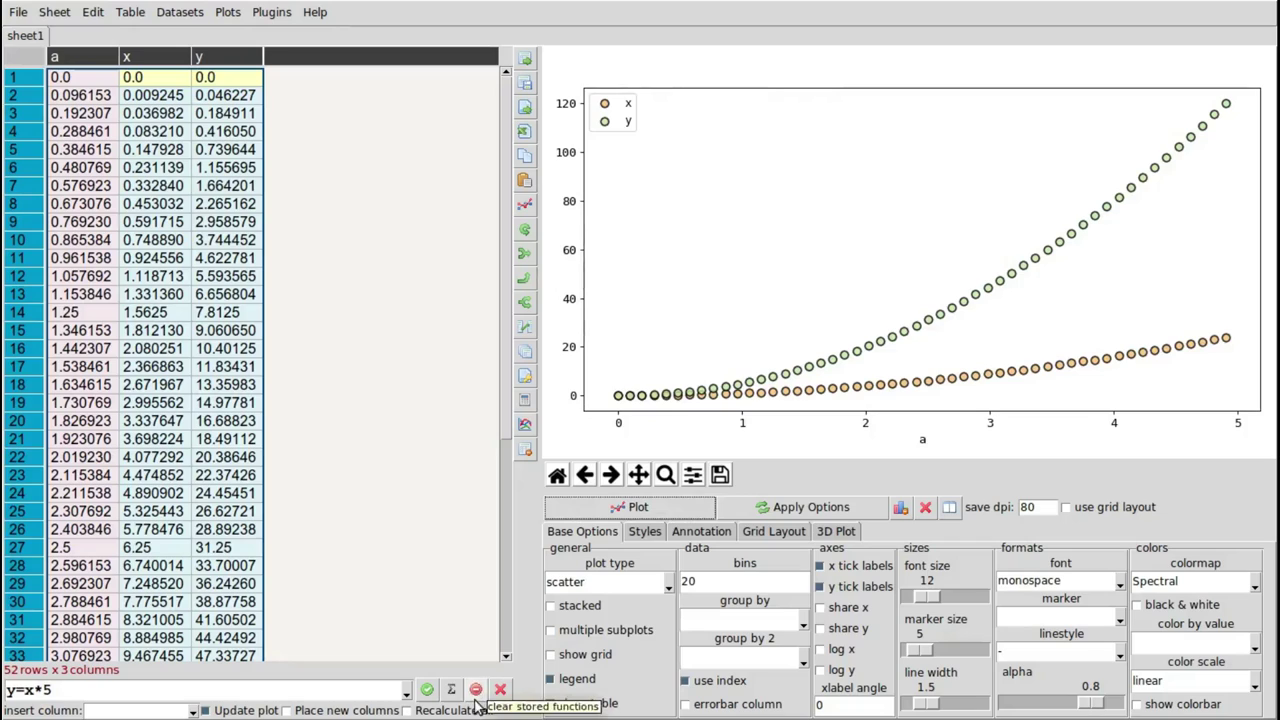
Recalculate column y with the expression y=x*5/a.
click(110, 689)
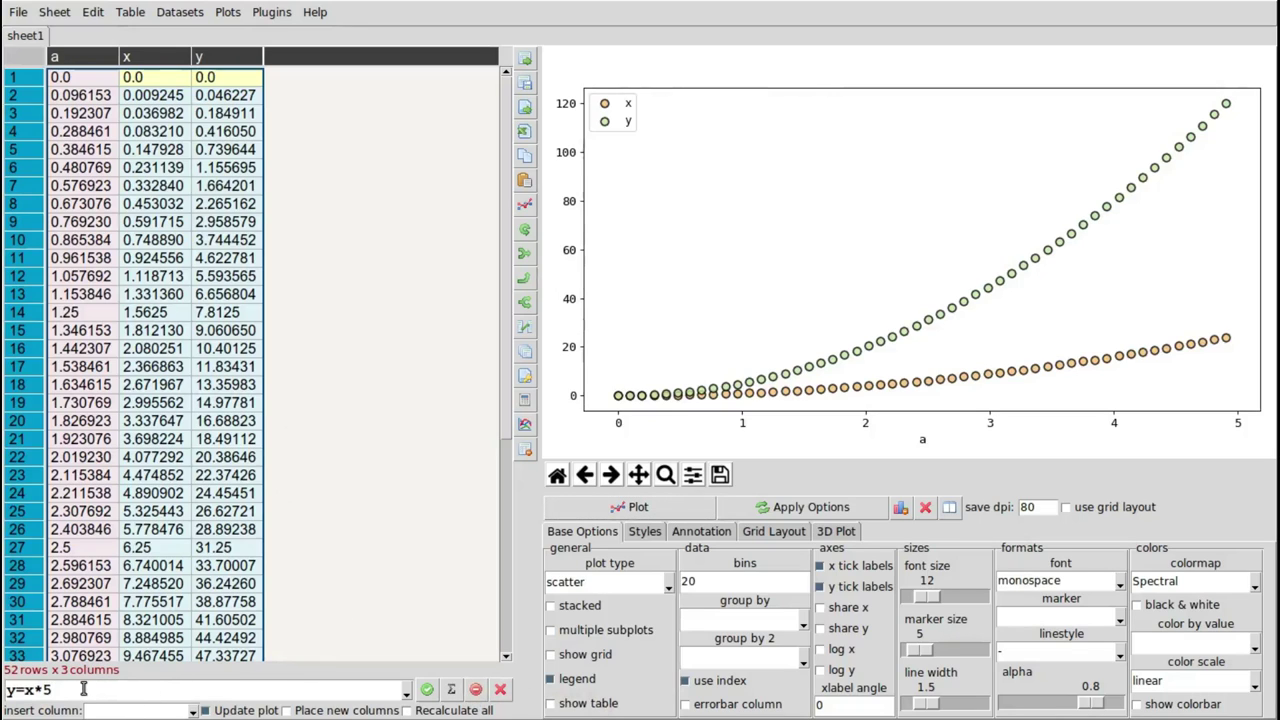
text(/a)
key(Return)
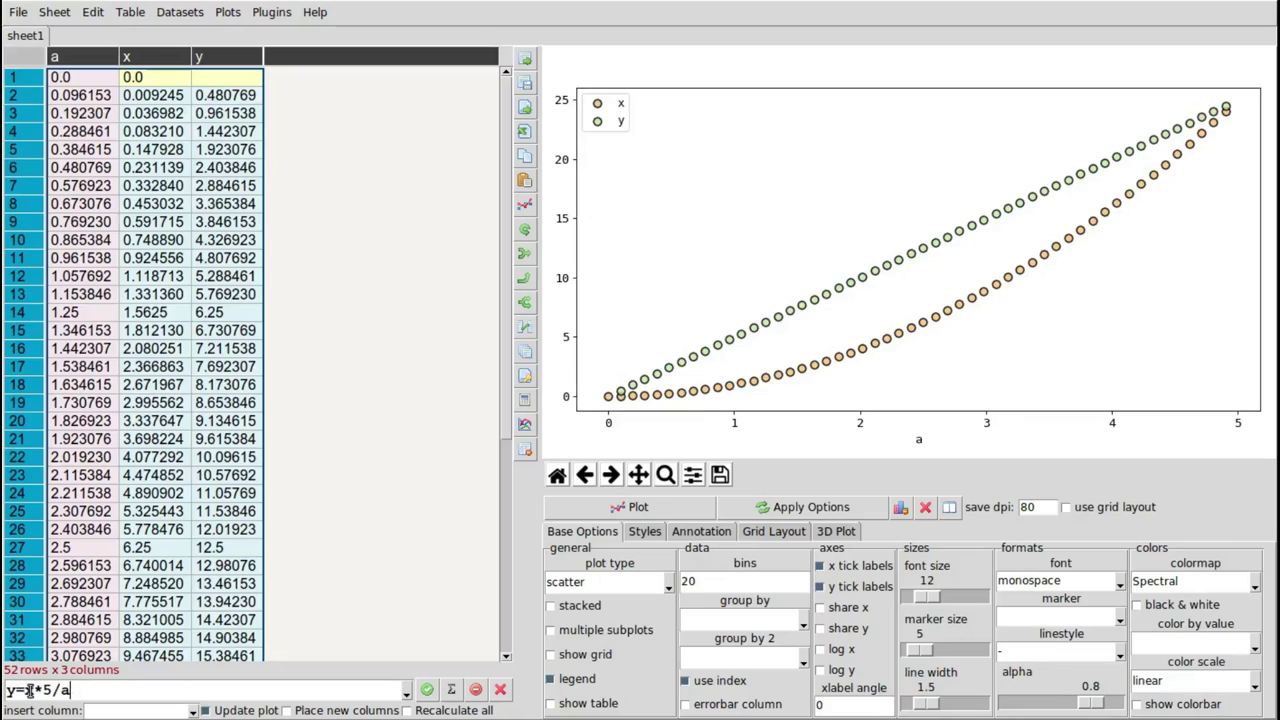
Replace the expression for column y with y=sin(a) and apply it.
drag(24, 690, 98, 692)
text(sin()
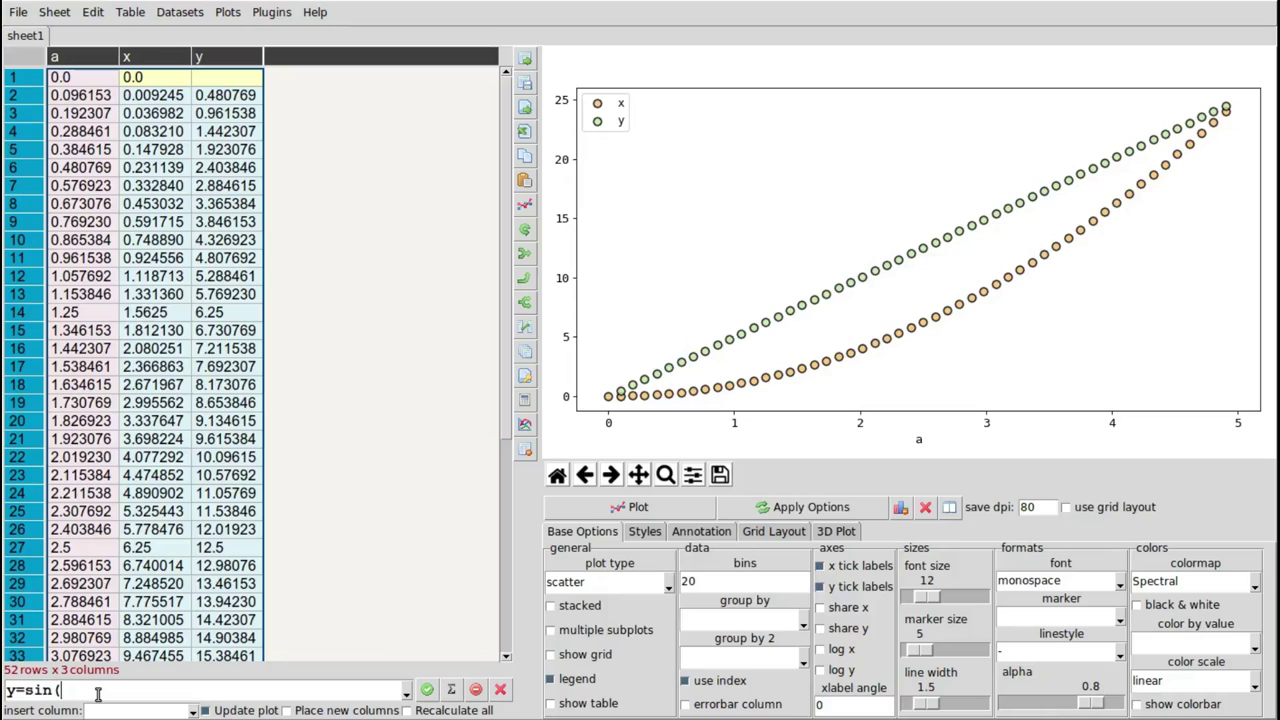
text(x)
key(BackSpace)
text(a))
key(Return)
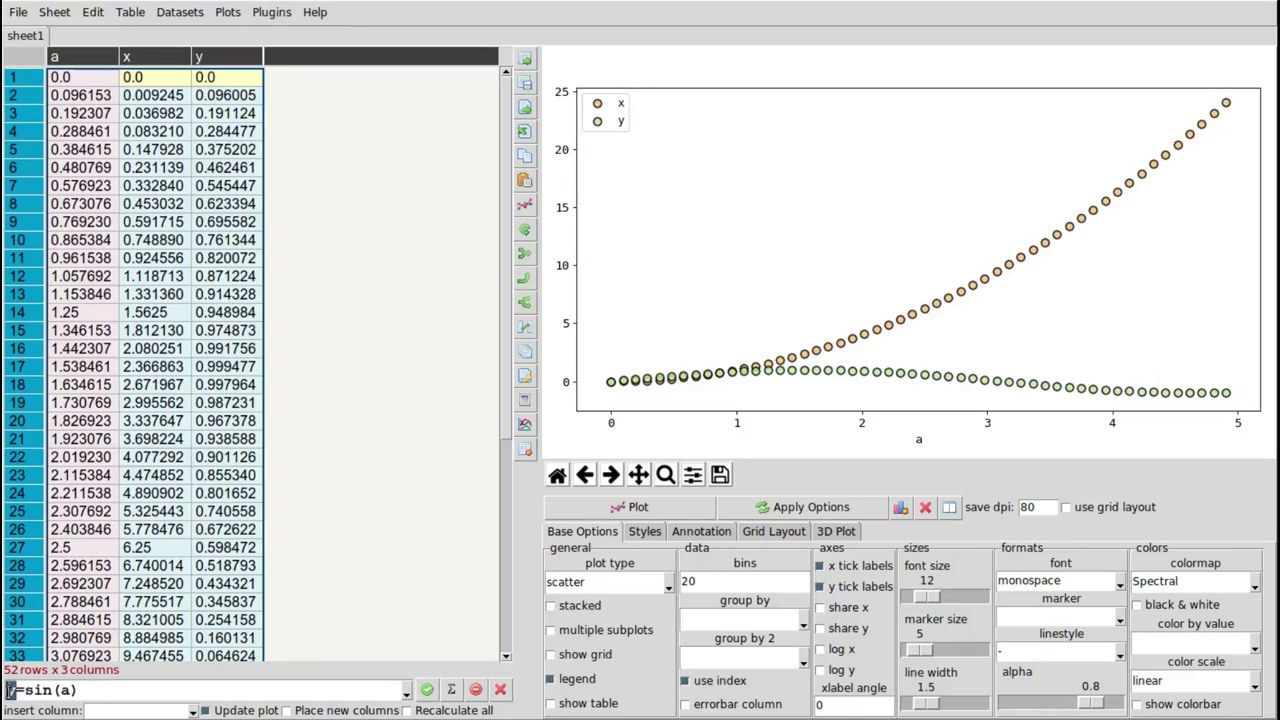
Change the expression to x=cos(a) and recalculate column x with it.
text(x)
key(Right)
key(Delete)
key(Delete)
key(Delete)
text(cos)
key(Return)
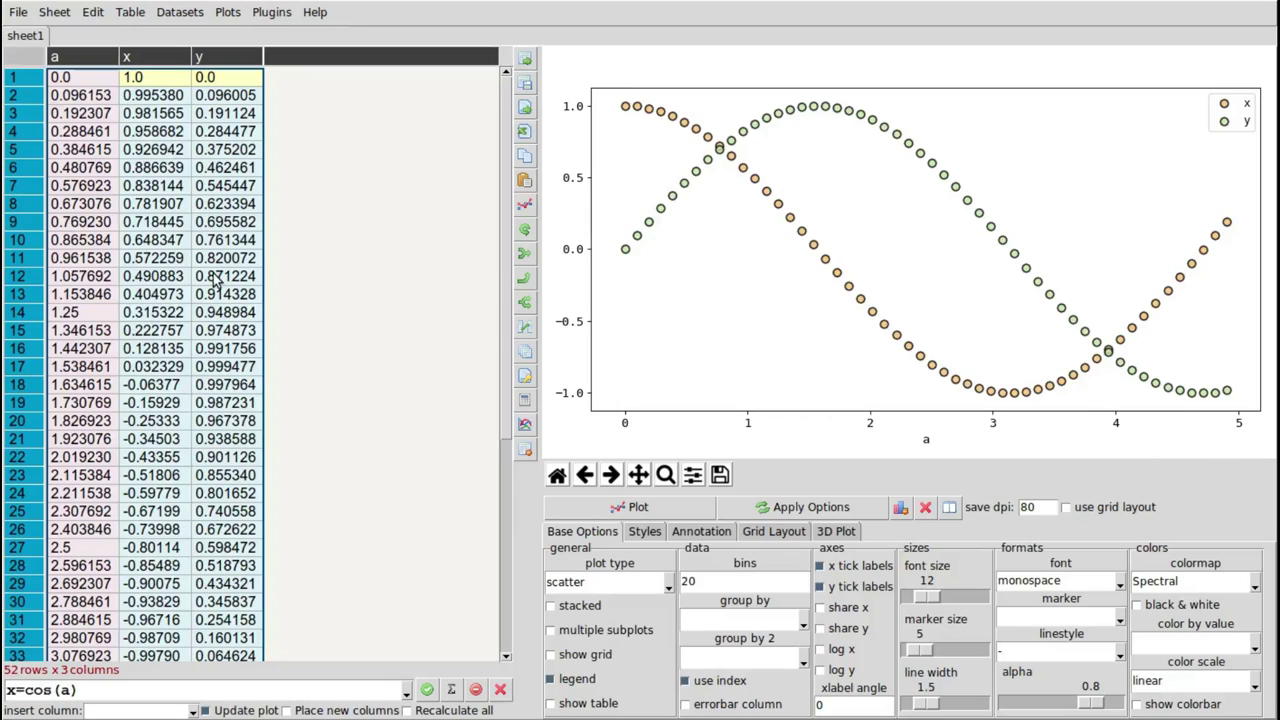
Remove the x= assignment from the expression and apply cos(a) alone to make a new column.
drag(5, 690, 23, 703)
key(BackSpace)
key(Return)
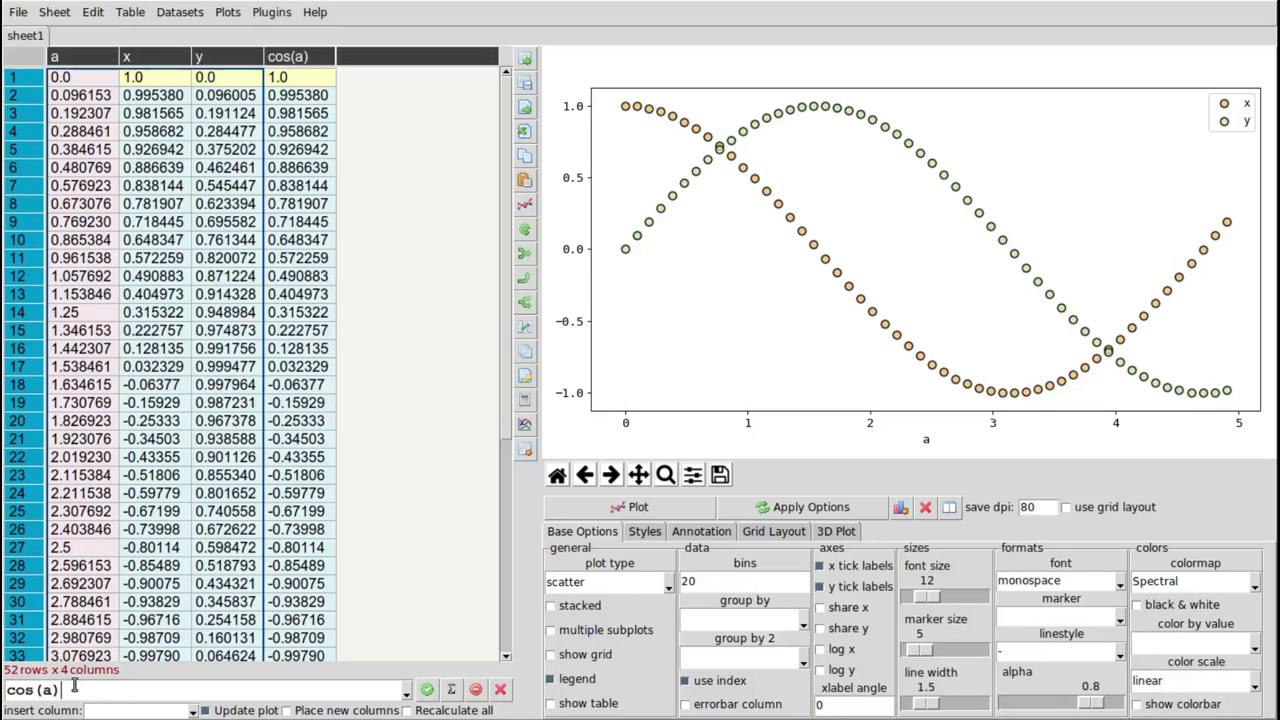
Replace the expression text with a and select the cos(a) column in the table.
drag(80, 690, 10, 690)
key(BackSpace)
text(a)
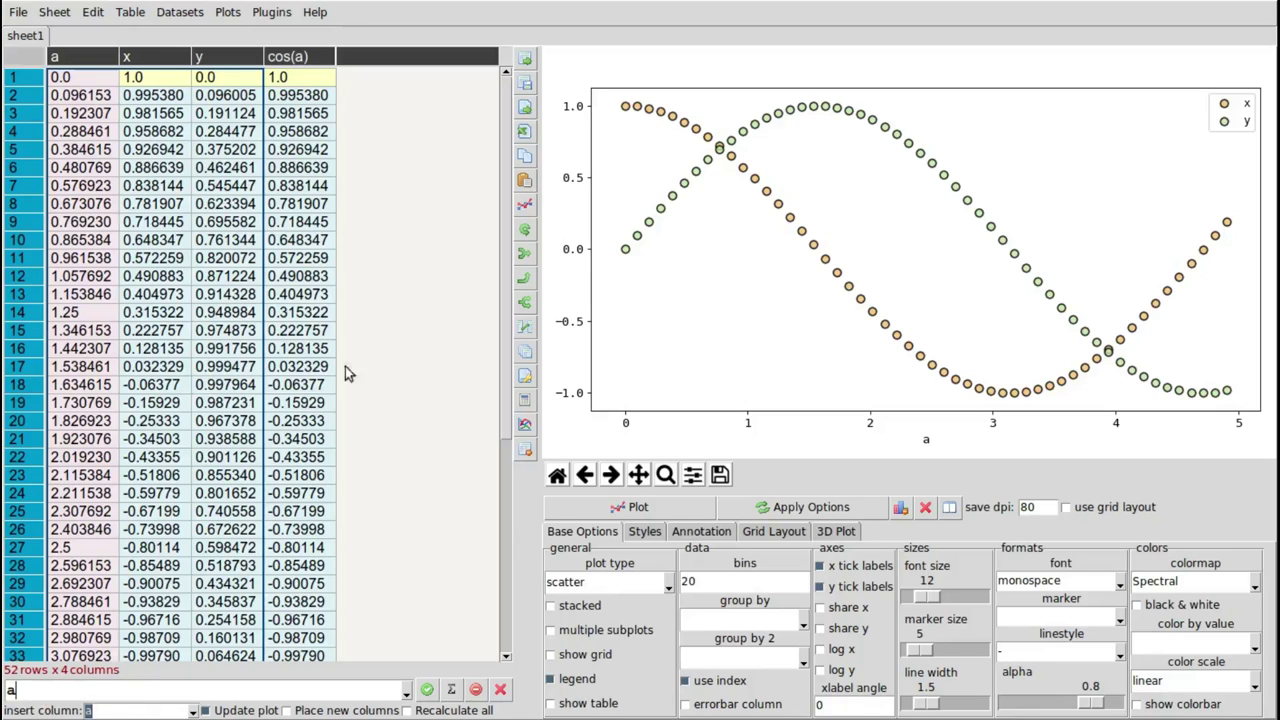
click(296, 58)
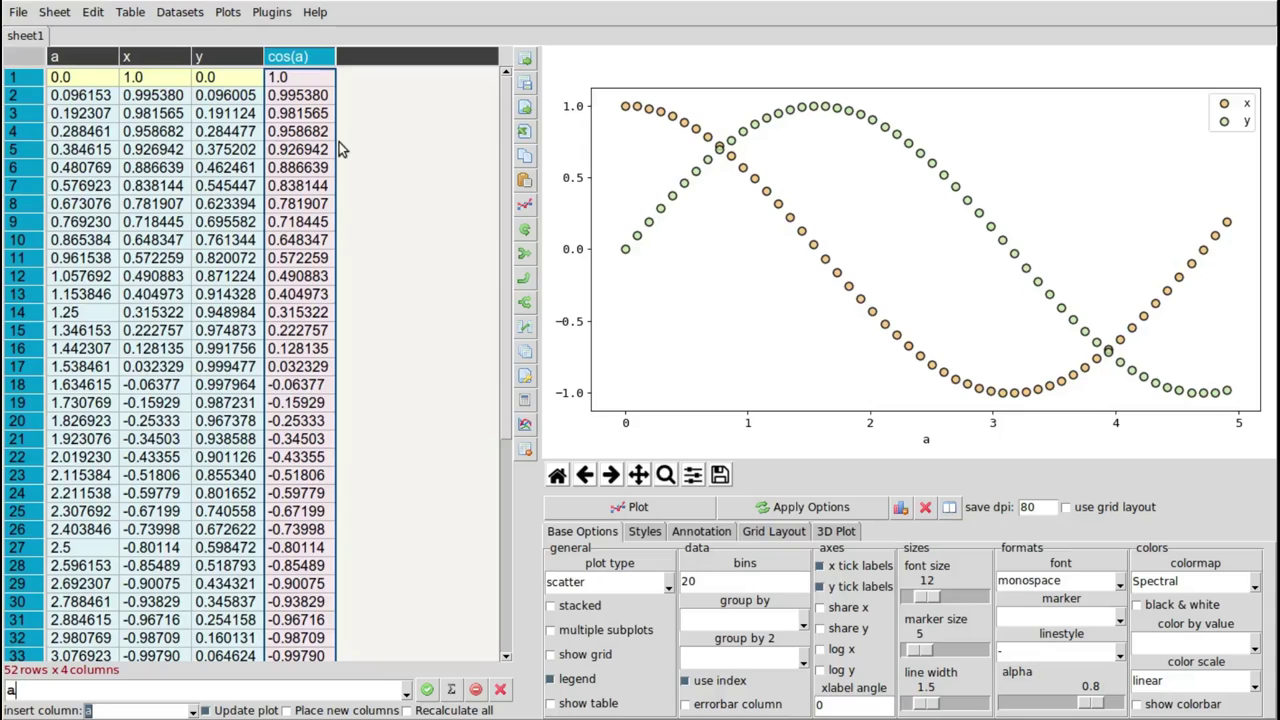
click(352, 235)
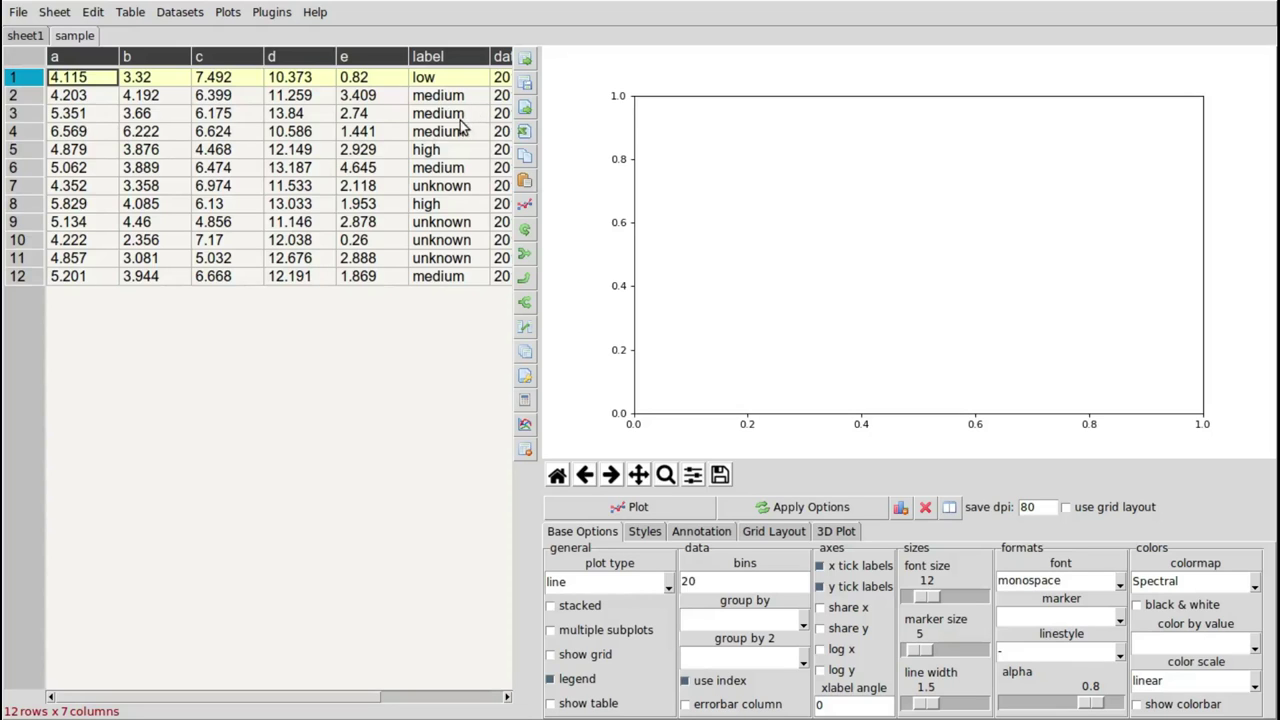
Move the date column to the front of the sample table and create a sub-table from all rows of date, a and b.
drag(500, 57, 76, 62)
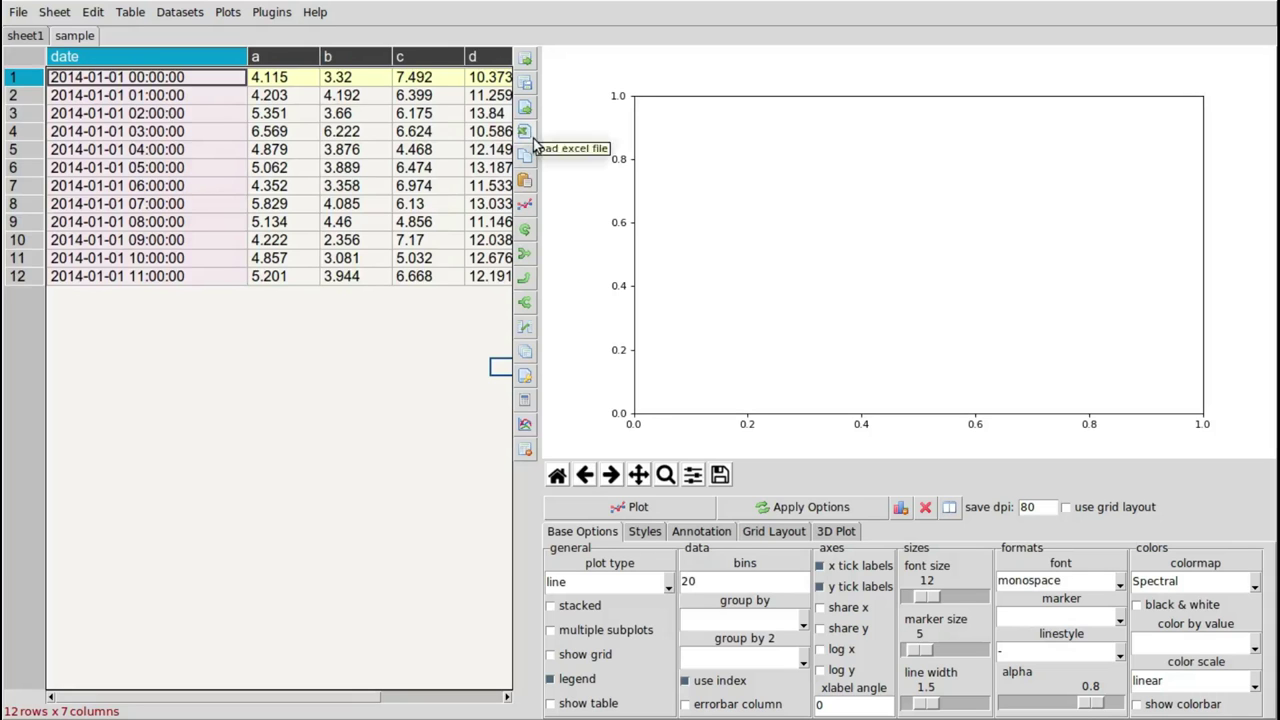
drag(538, 140, 762, 141)
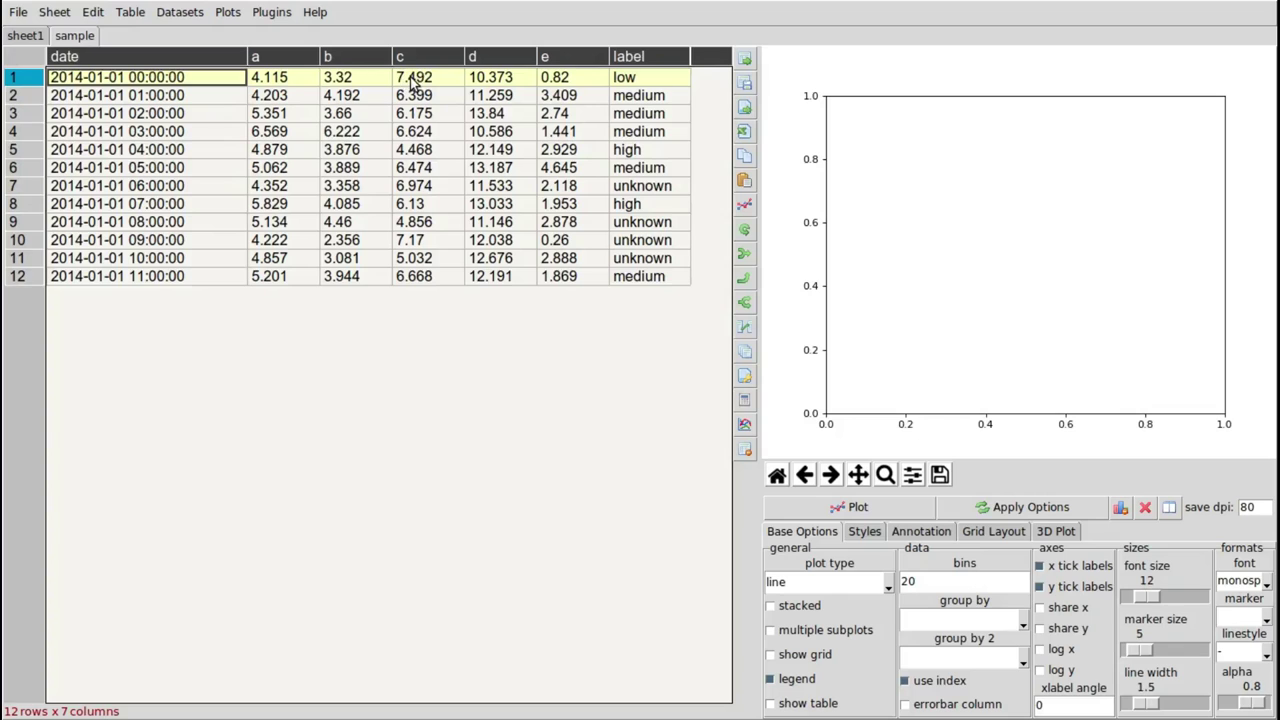
drag(225, 85, 363, 289)
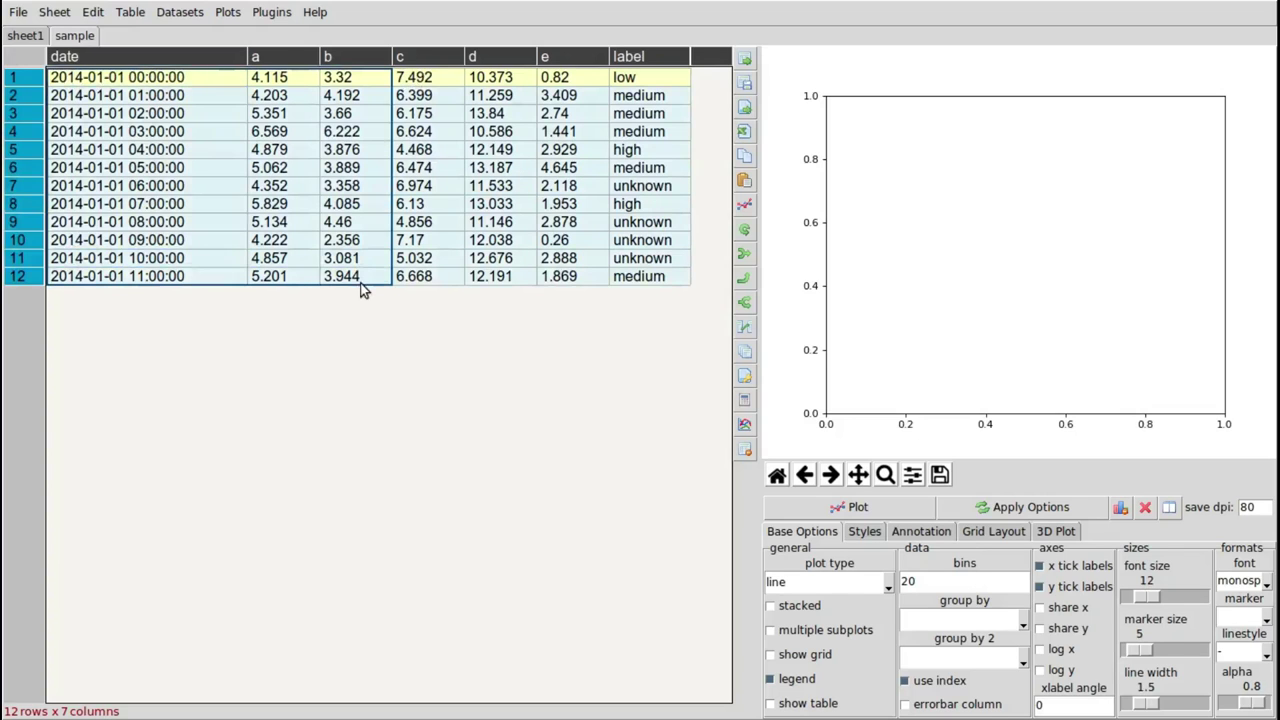
click(746, 353)
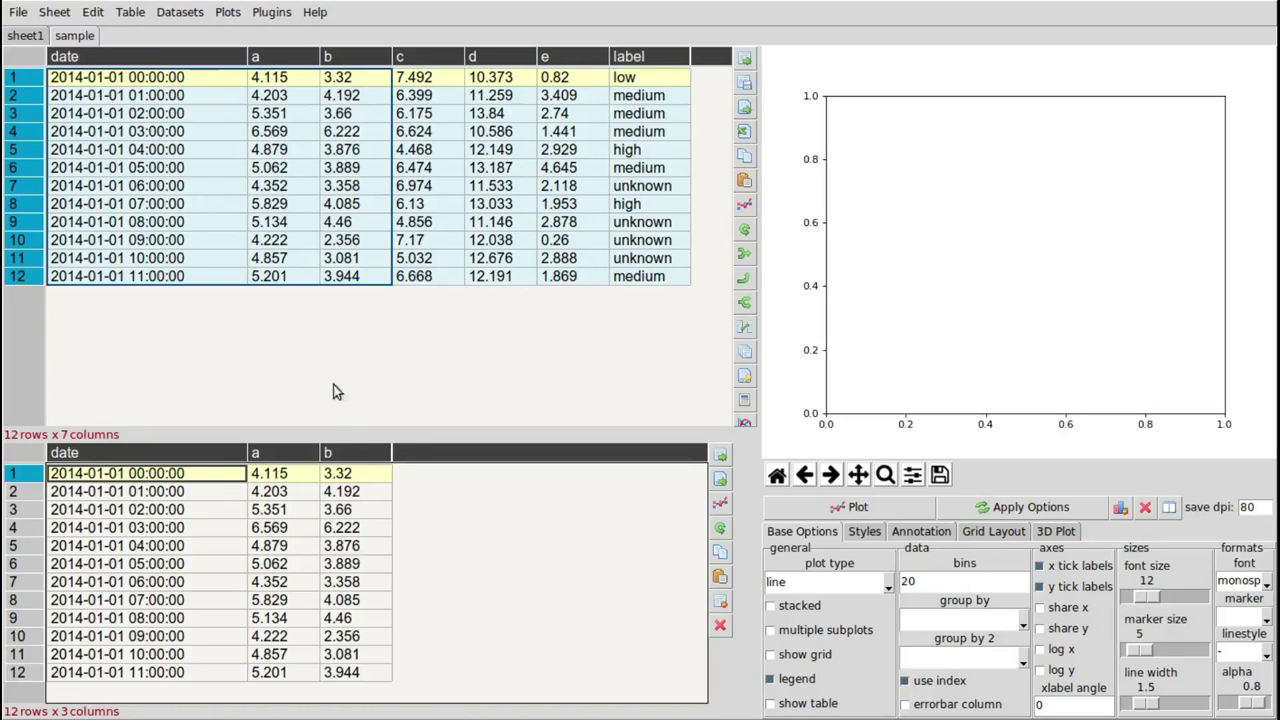
Delete columns a and b from the main sample table, leaving the sub-table as it is.
click(425, 58)
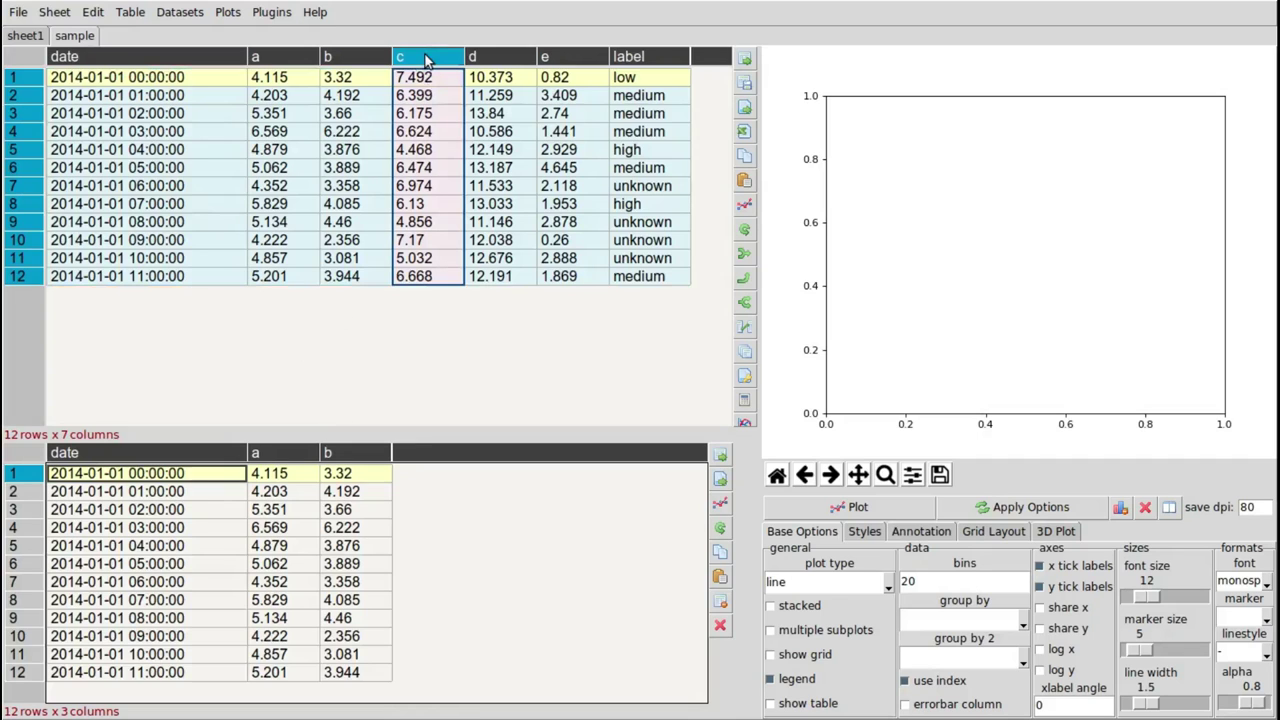
right_click(276, 59)
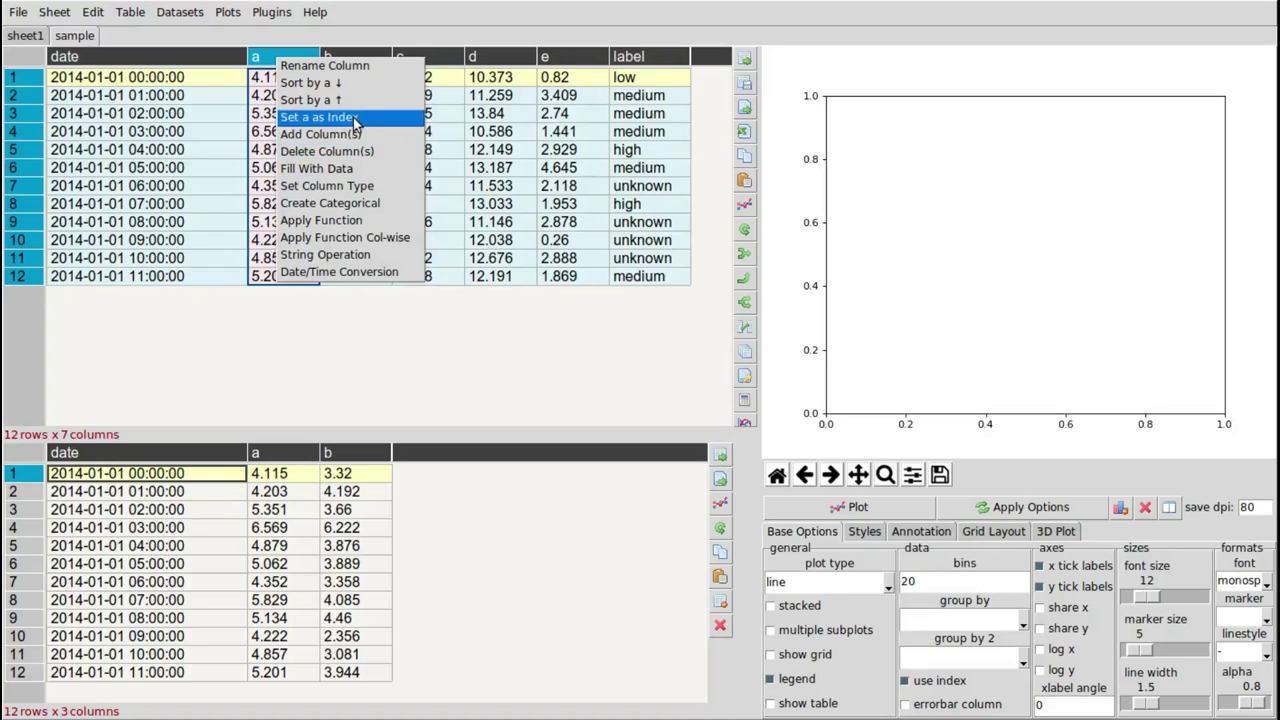
click(340, 151)
click(331, 430)
right_click(292, 56)
click(405, 150)
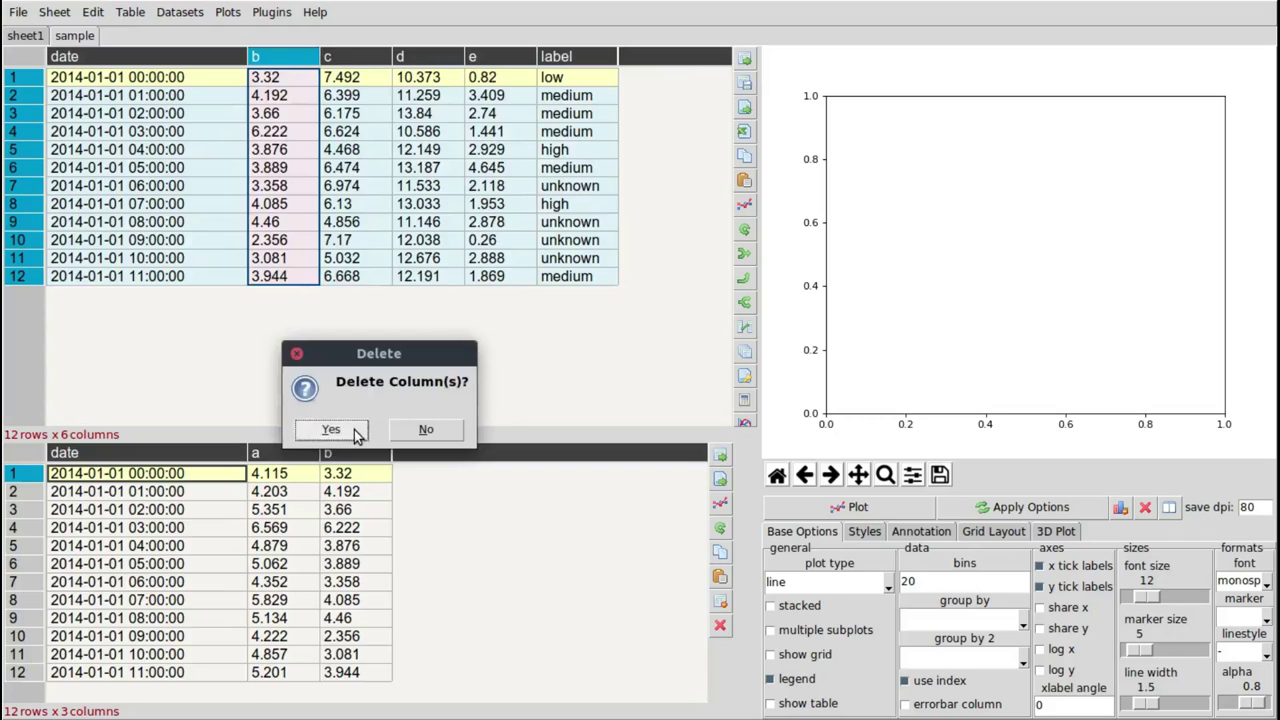
click(331, 430)
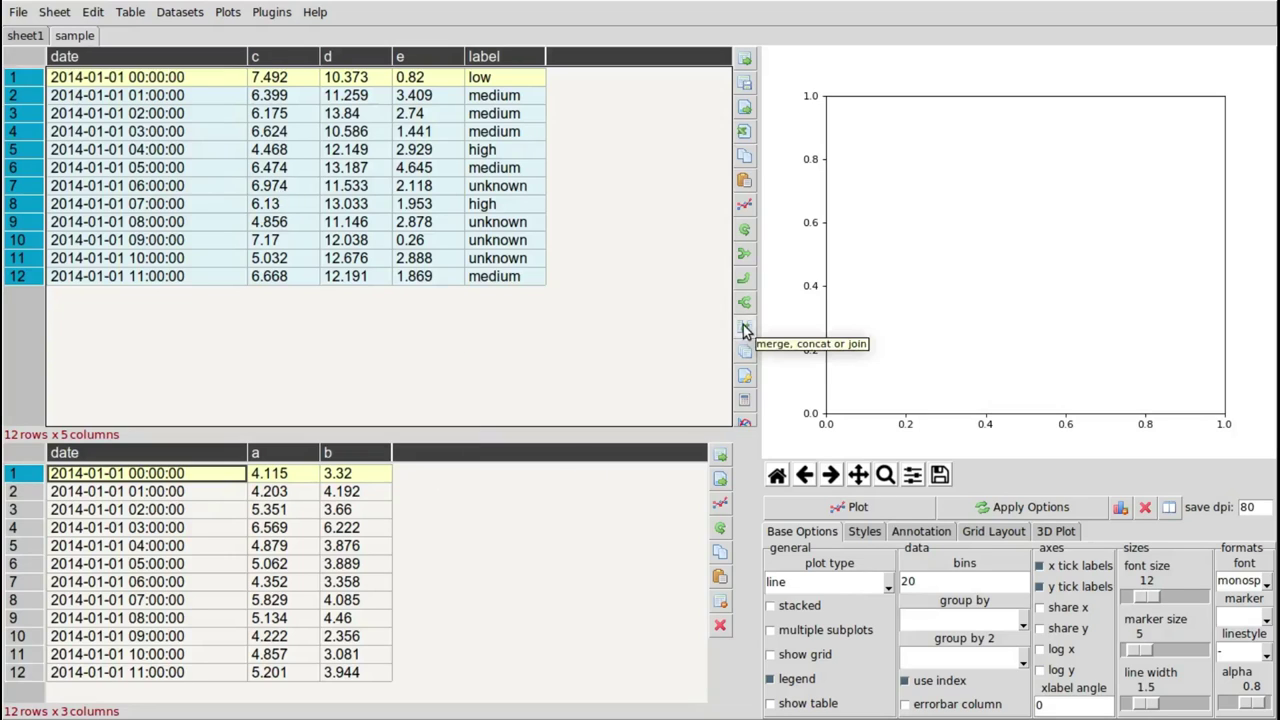
Merge the main table with the sub-table, using date as the key on both sides and the inner method.
click(180, 12)
click(130, 12)
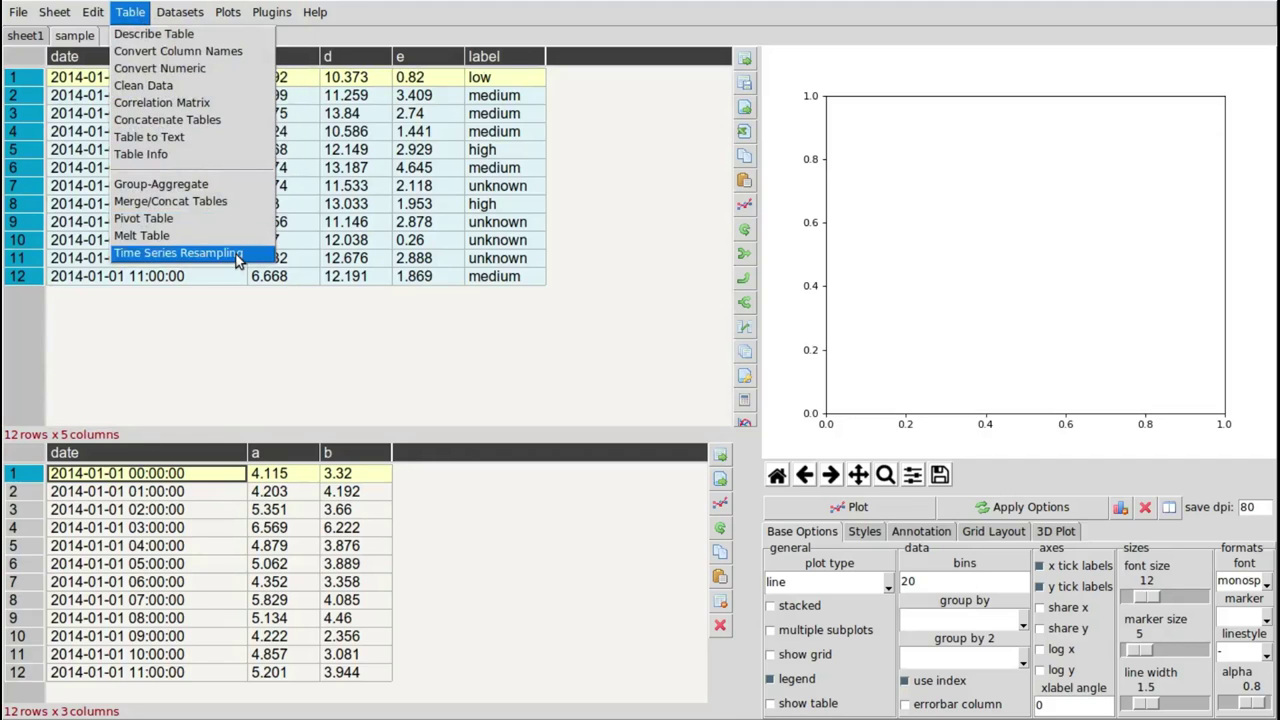
click(242, 202)
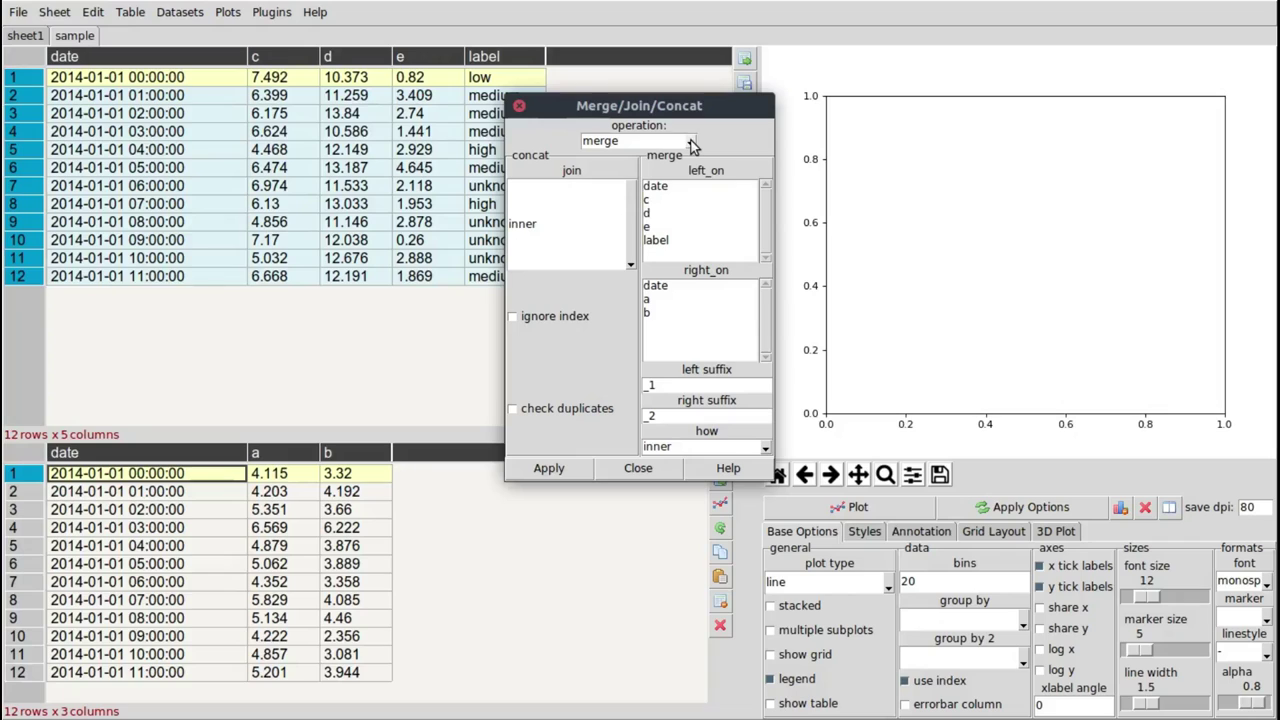
click(675, 192)
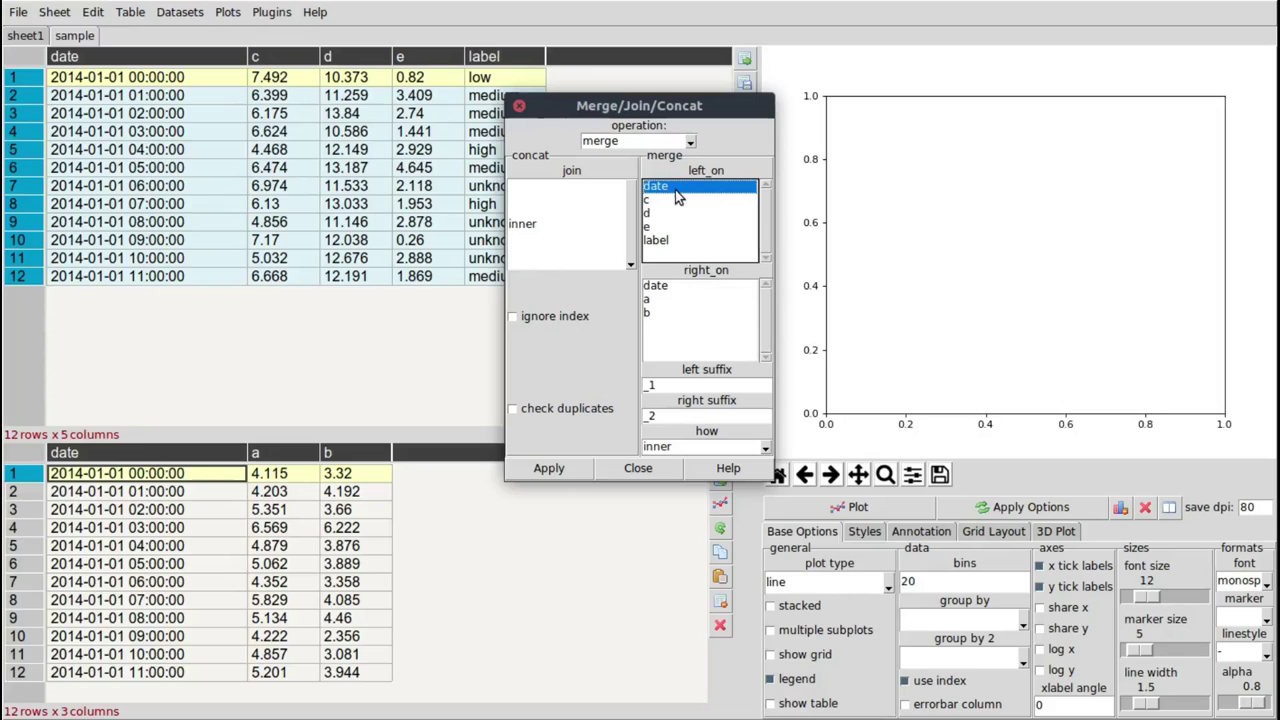
click(677, 287)
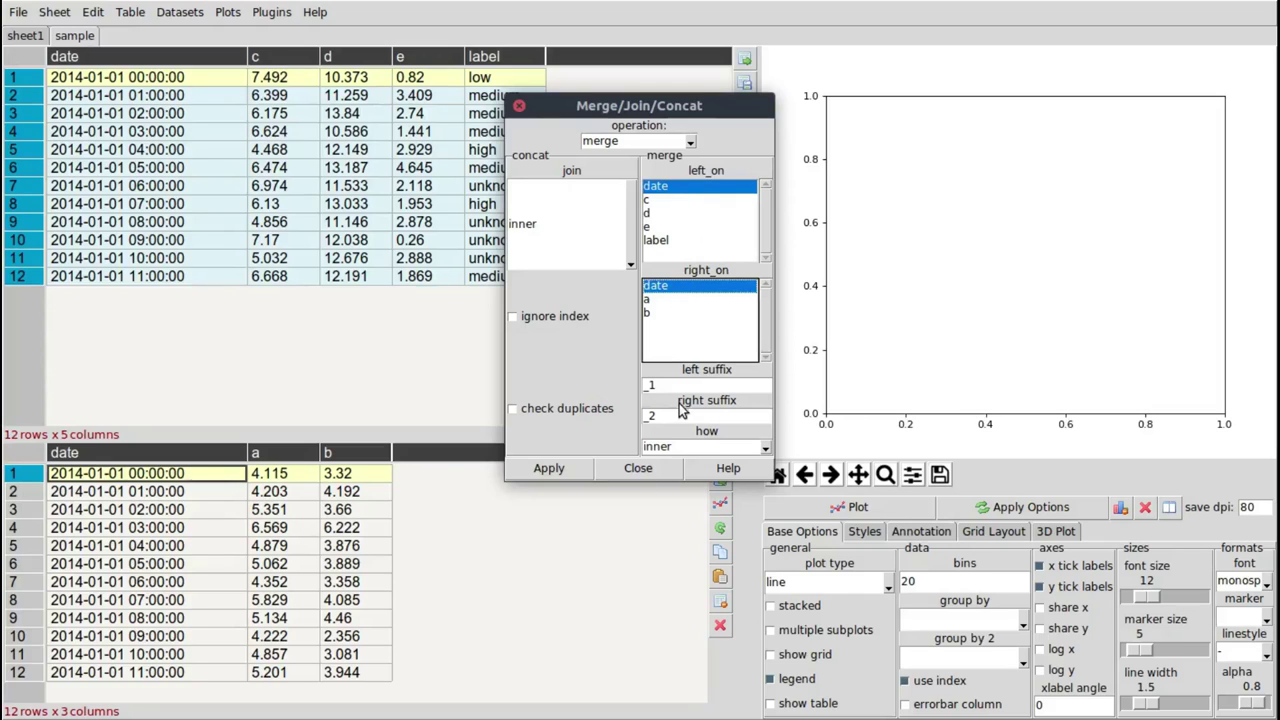
click(546, 468)
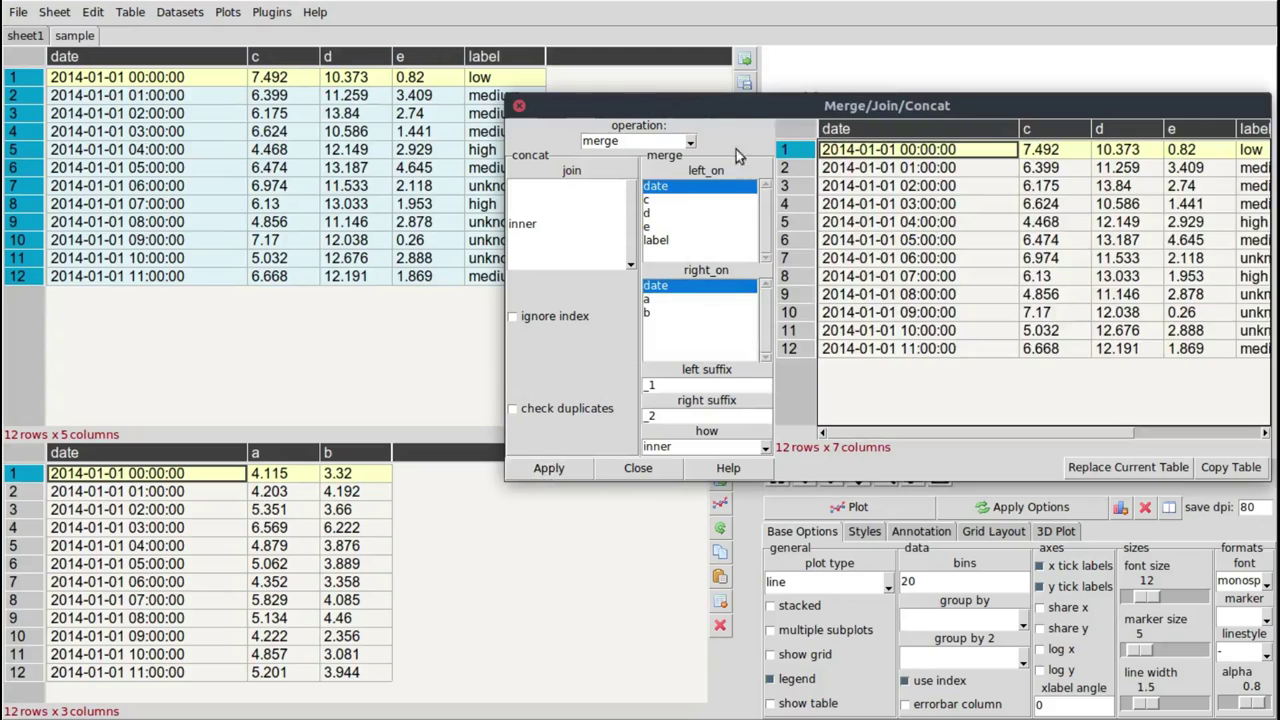
Check the columns of the merged result, copy the merged table and close the merge dialog.
drag(736, 105, 586, 85)
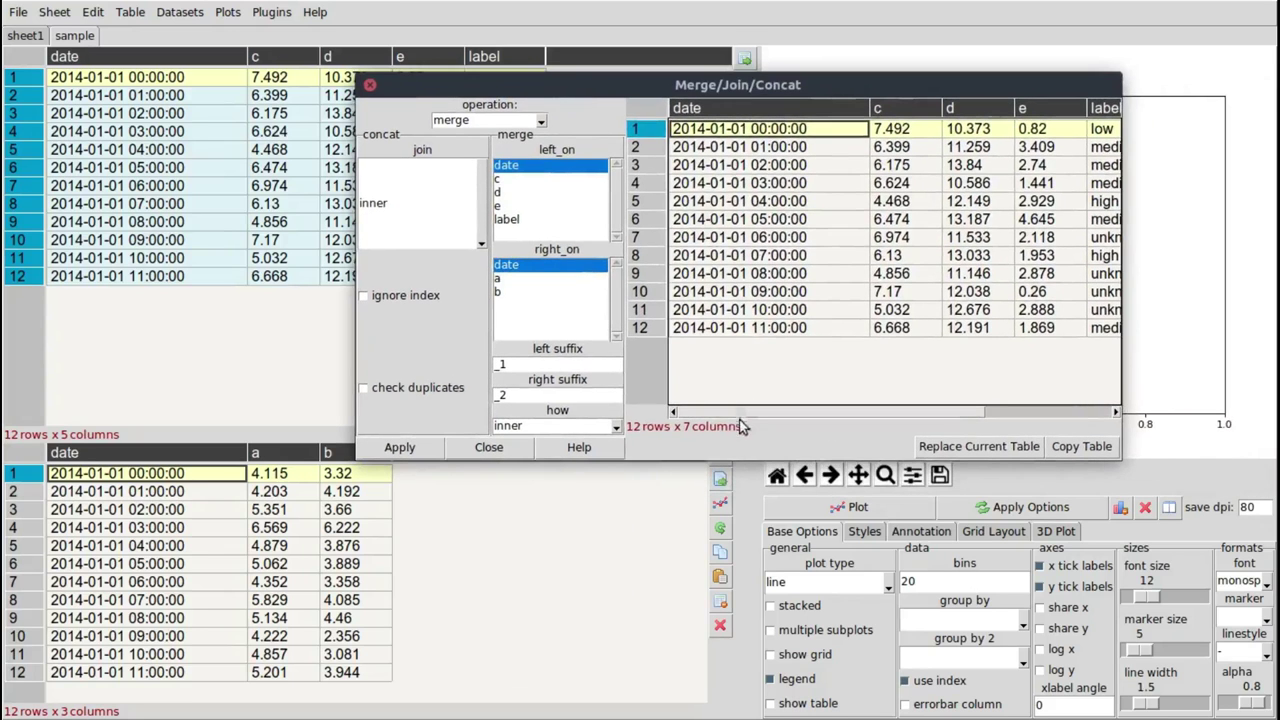
drag(740, 412, 660, 424)
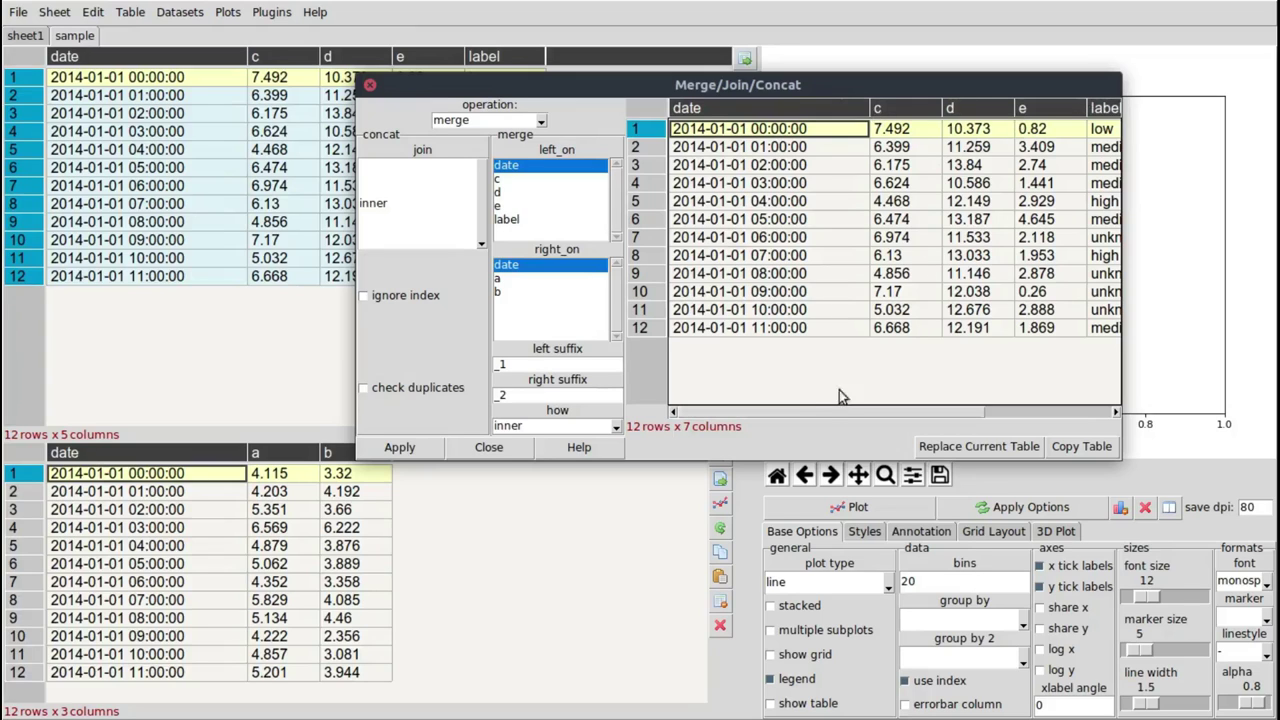
drag(821, 412, 977, 408)
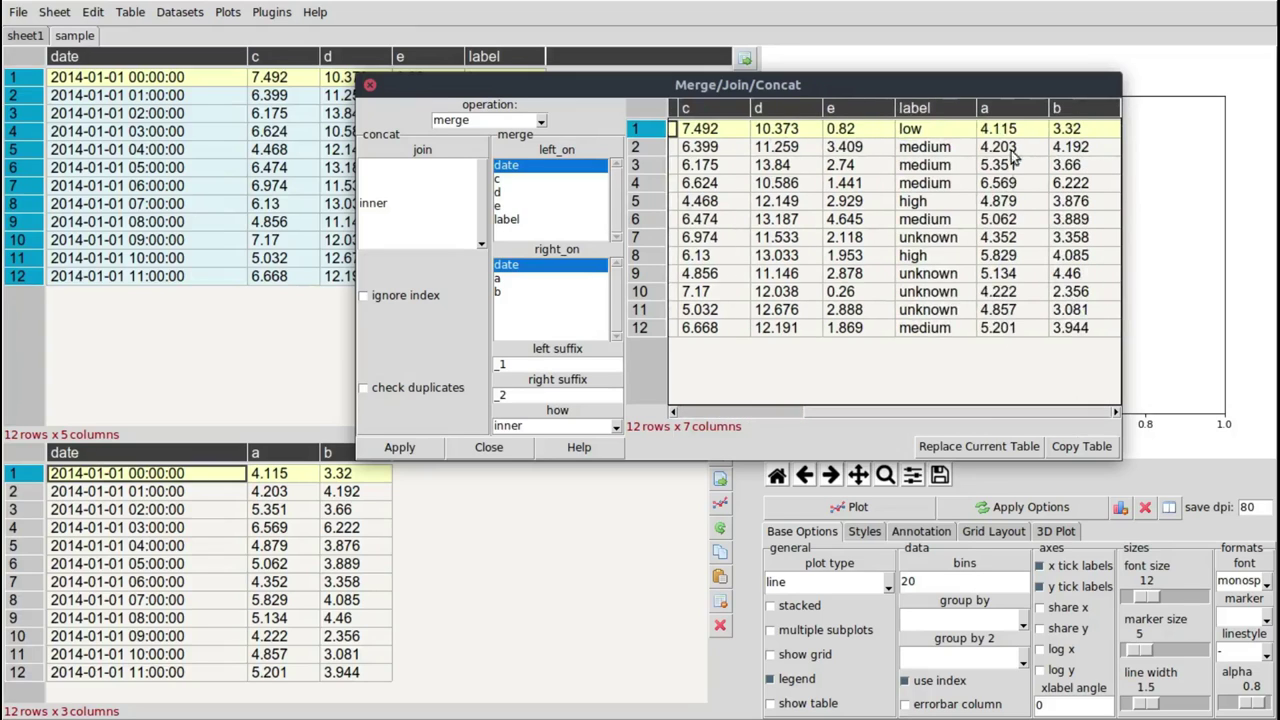
drag(746, 85, 847, 131)
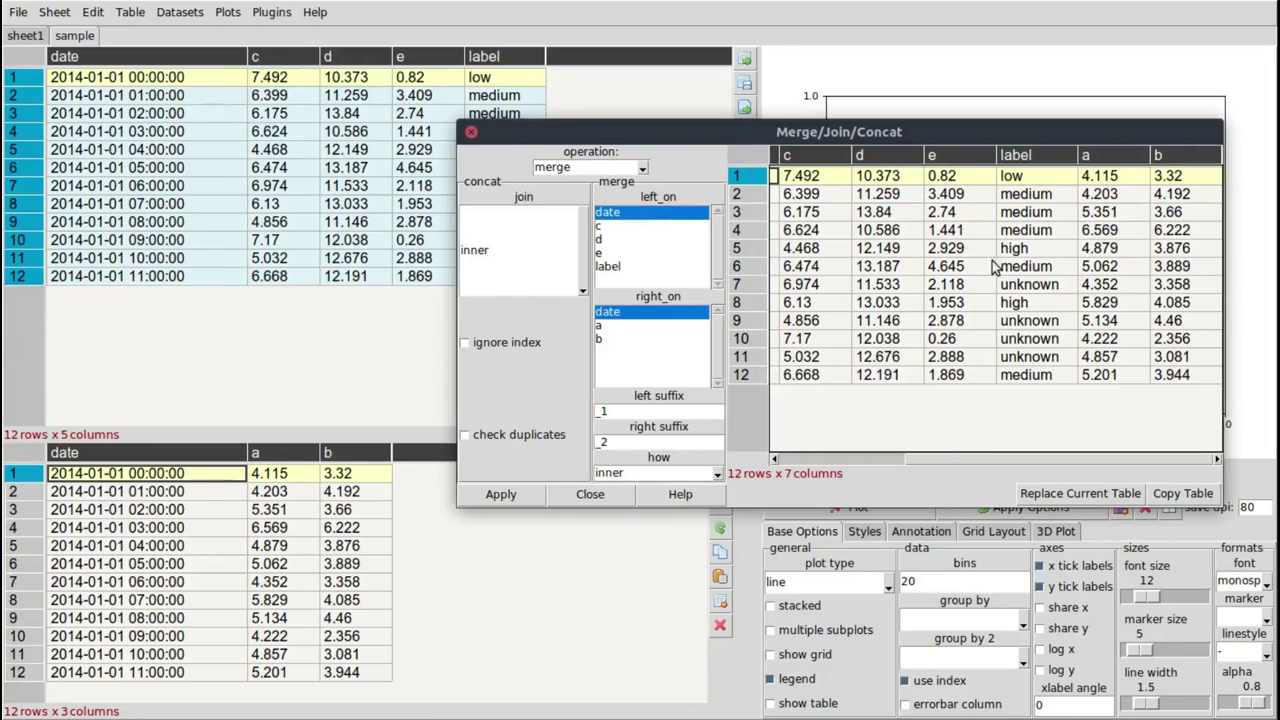
drag(934, 458, 745, 462)
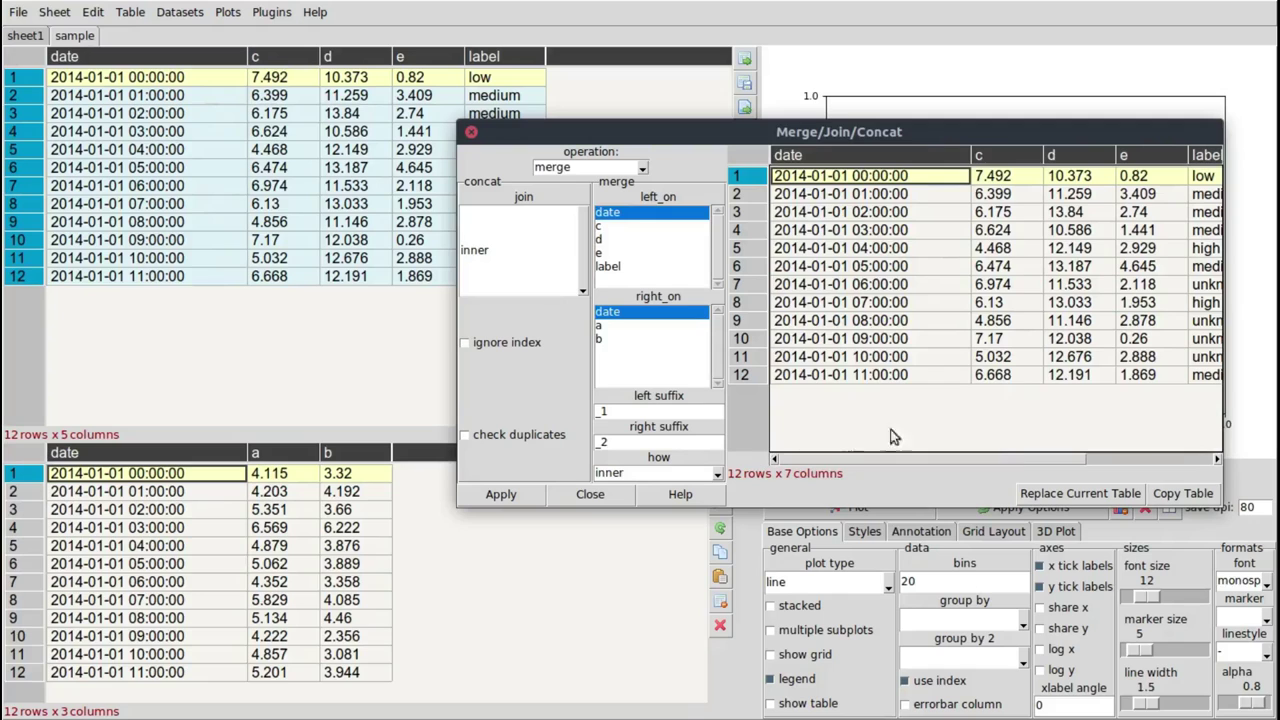
drag(1016, 458, 1178, 455)
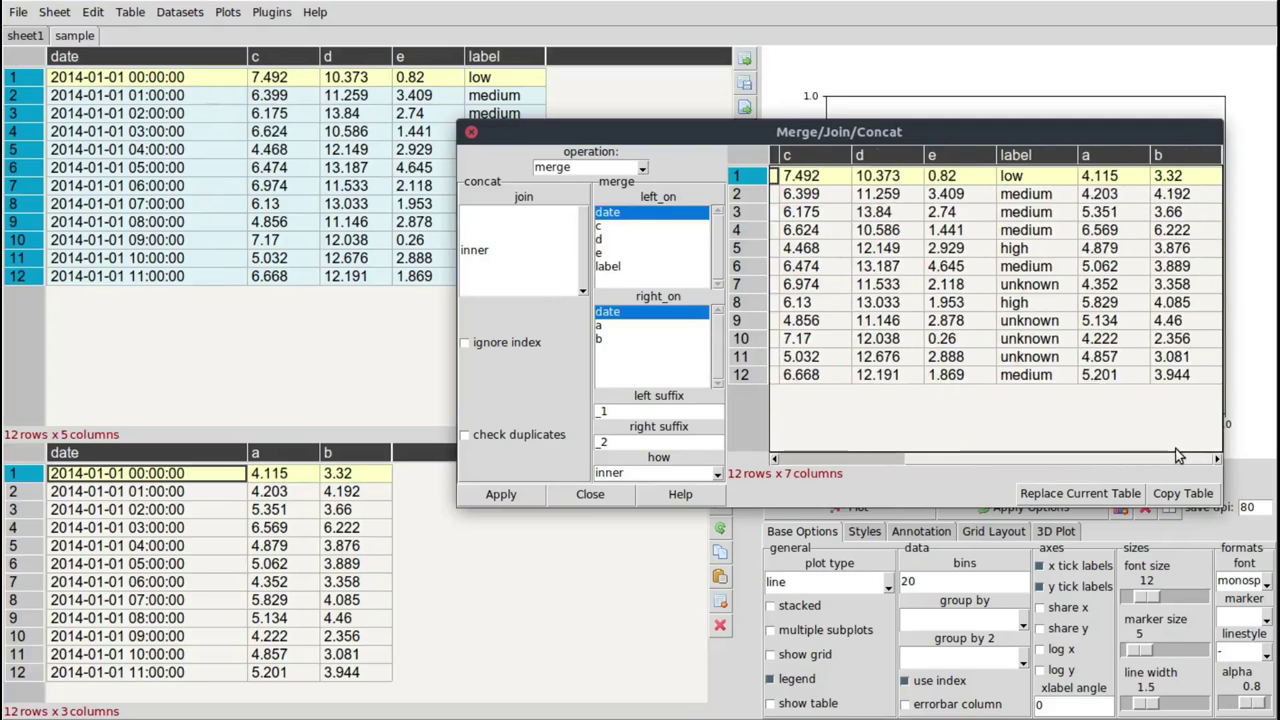
click(1168, 495)
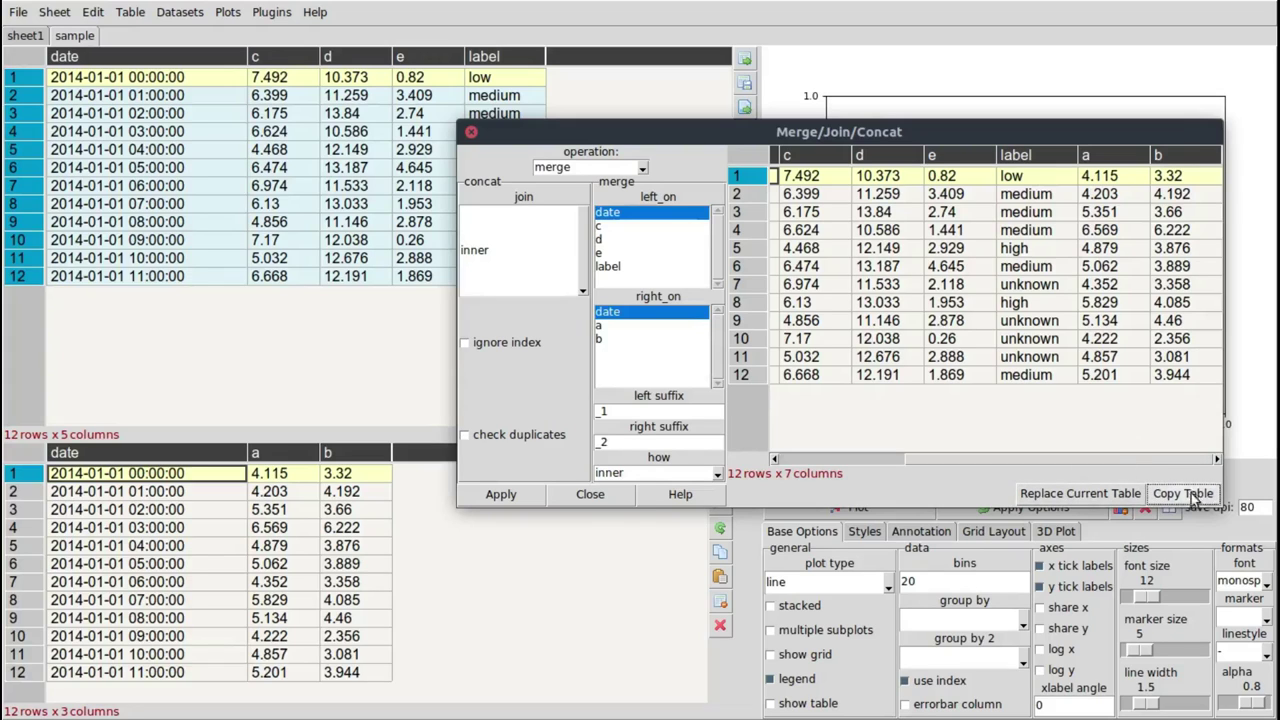
click(601, 495)
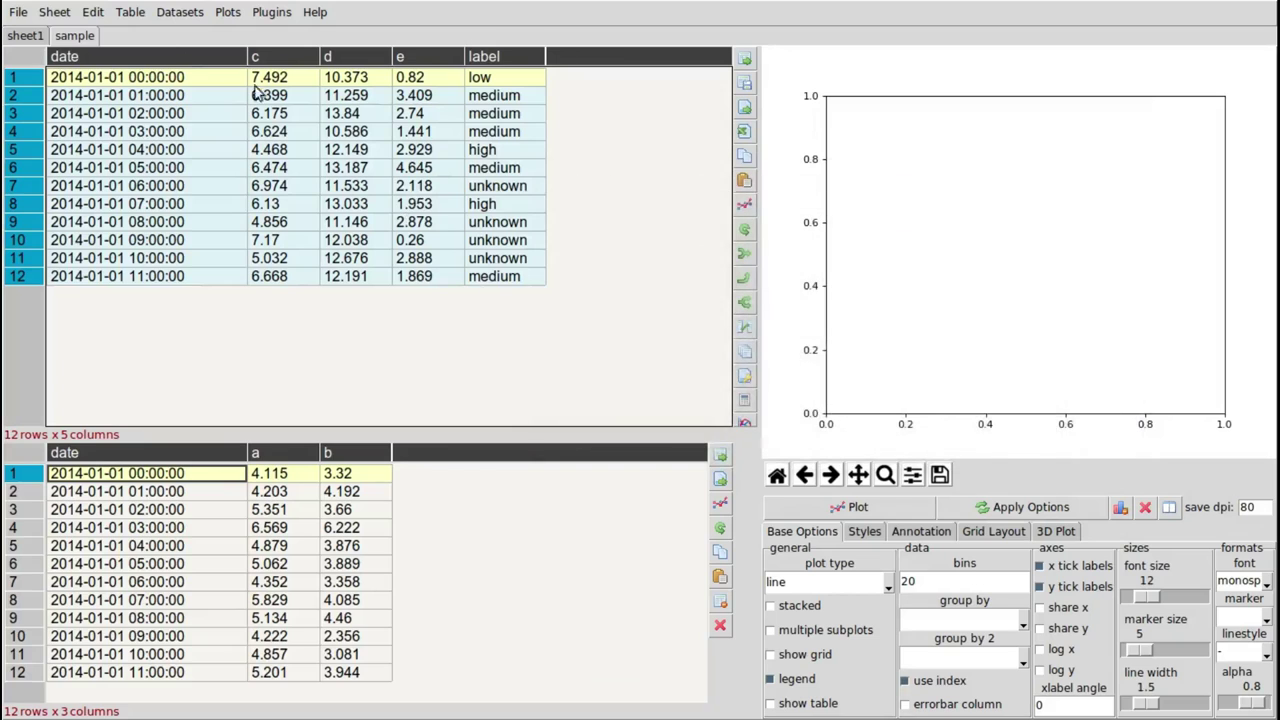
Add a new sheet and paste the copied merged table into it.
double_click(60, 40)
click(103, 160)
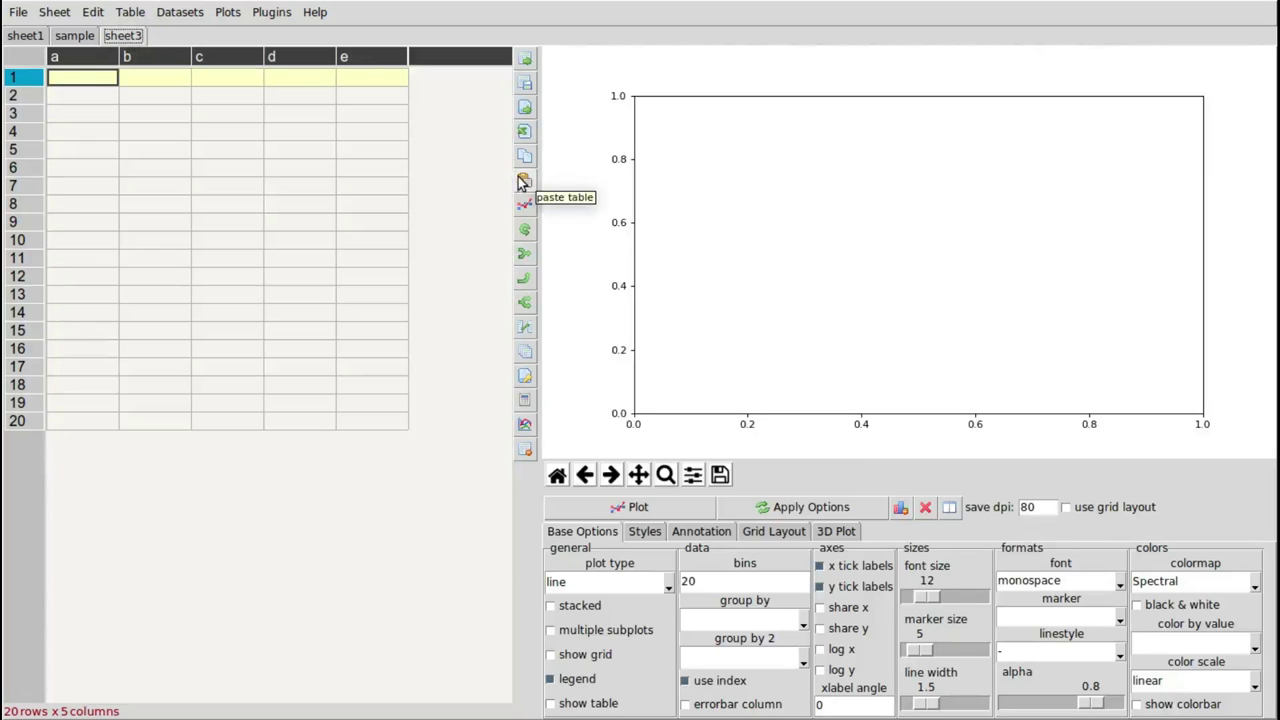
click(522, 183)
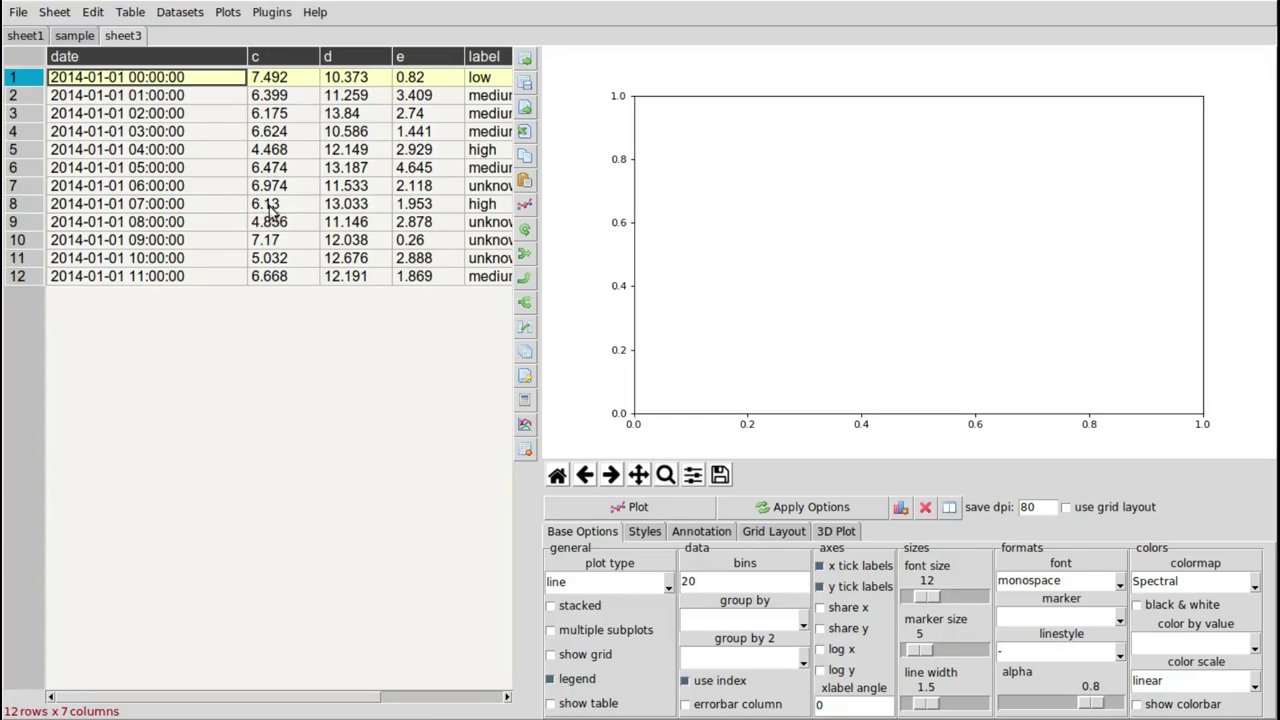
Return to the sample sheet and delete the first eight rows of the sub-table.
click(75, 36)
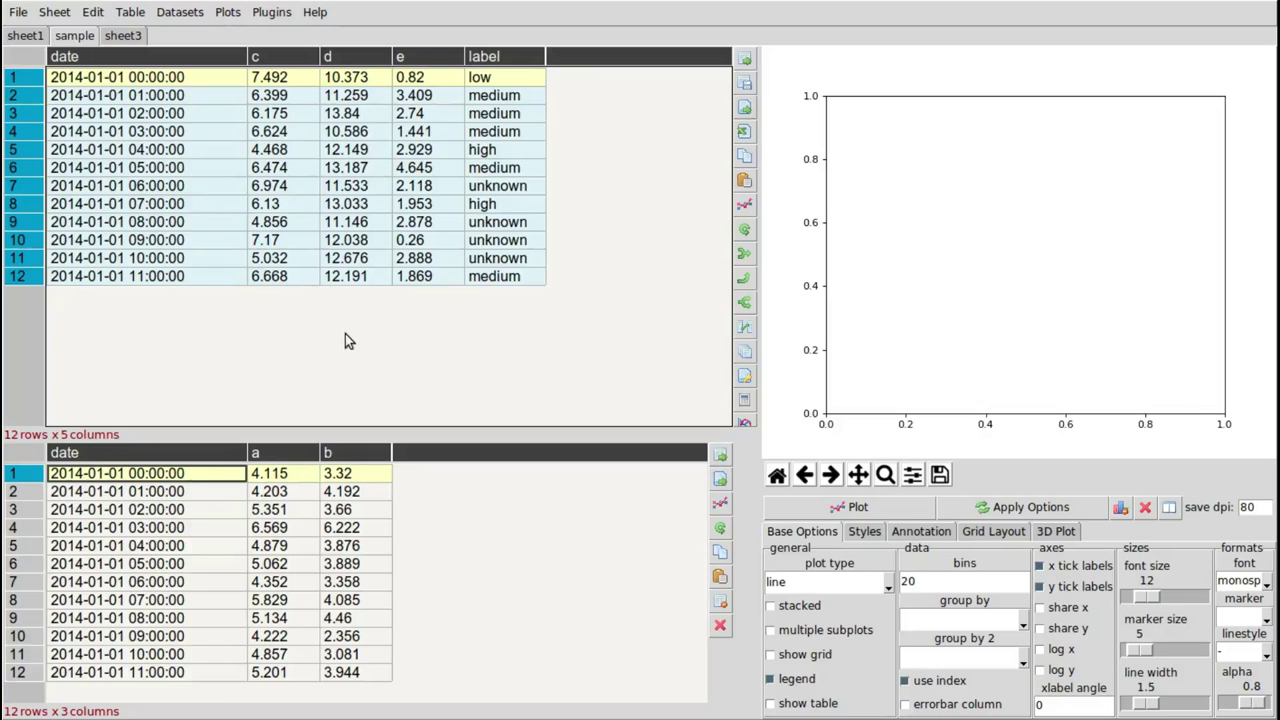
drag(28, 476, 27, 612)
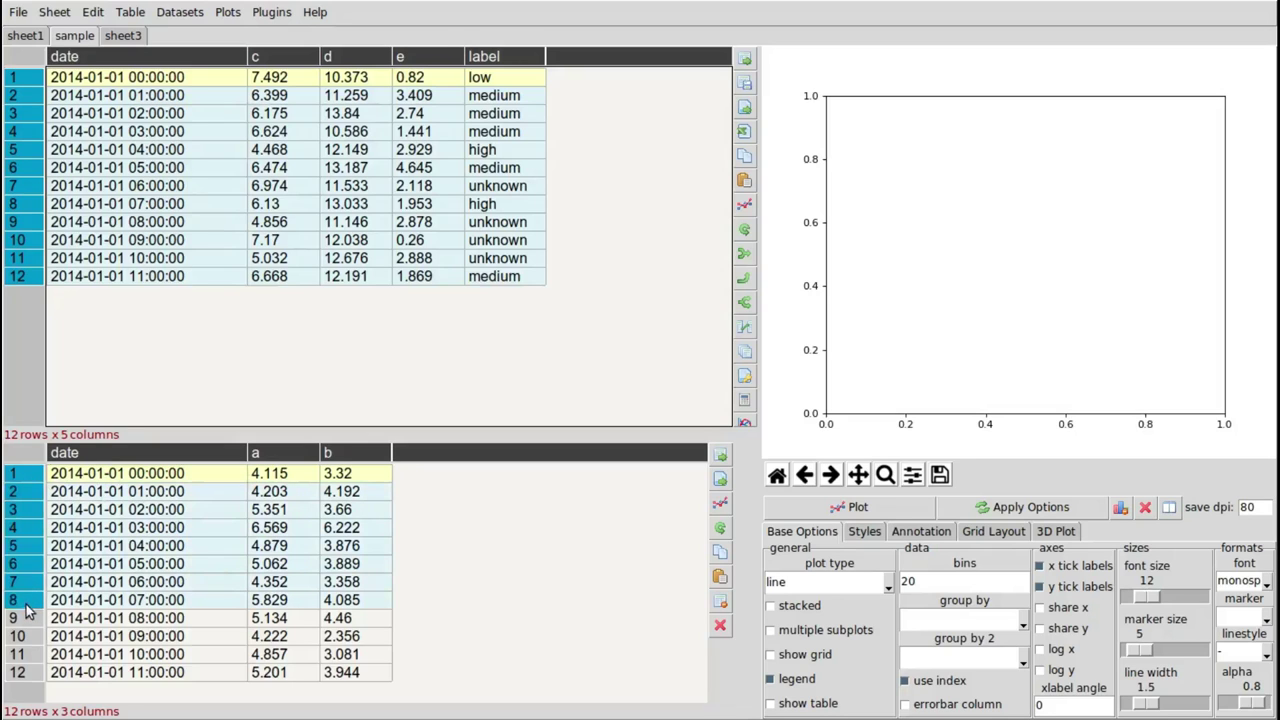
right_click(20, 540)
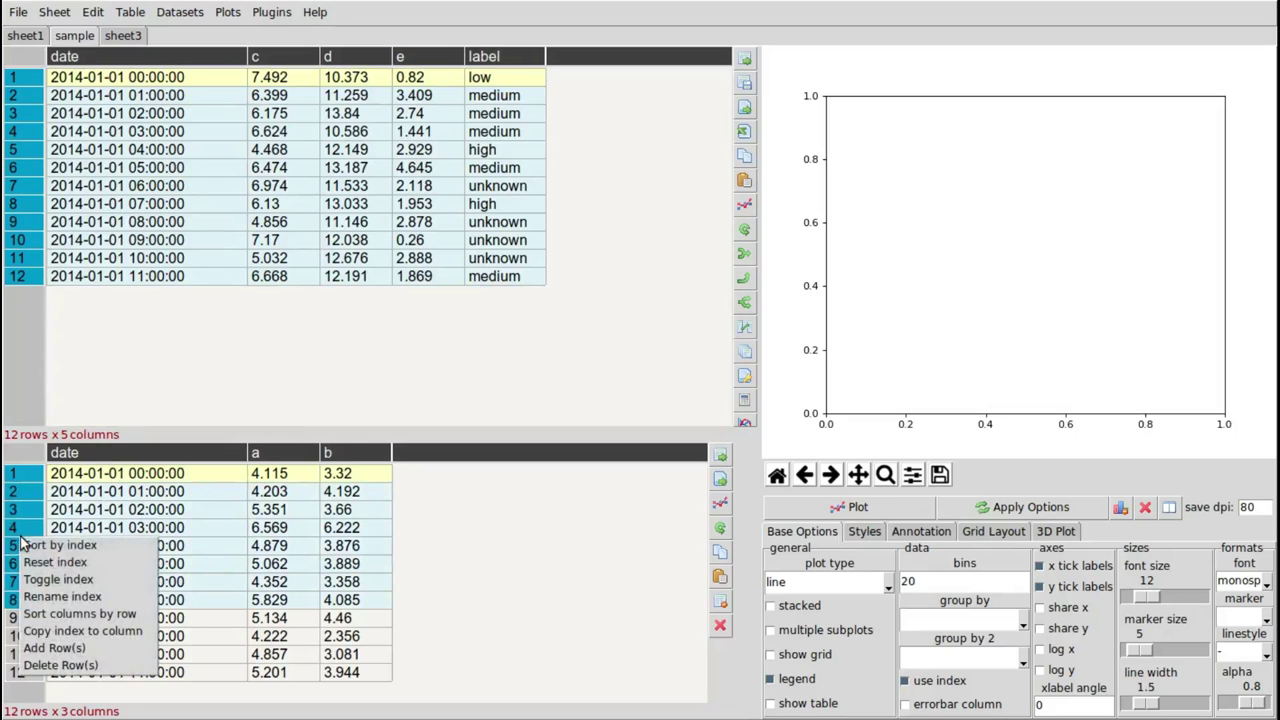
click(103, 665)
click(316, 628)
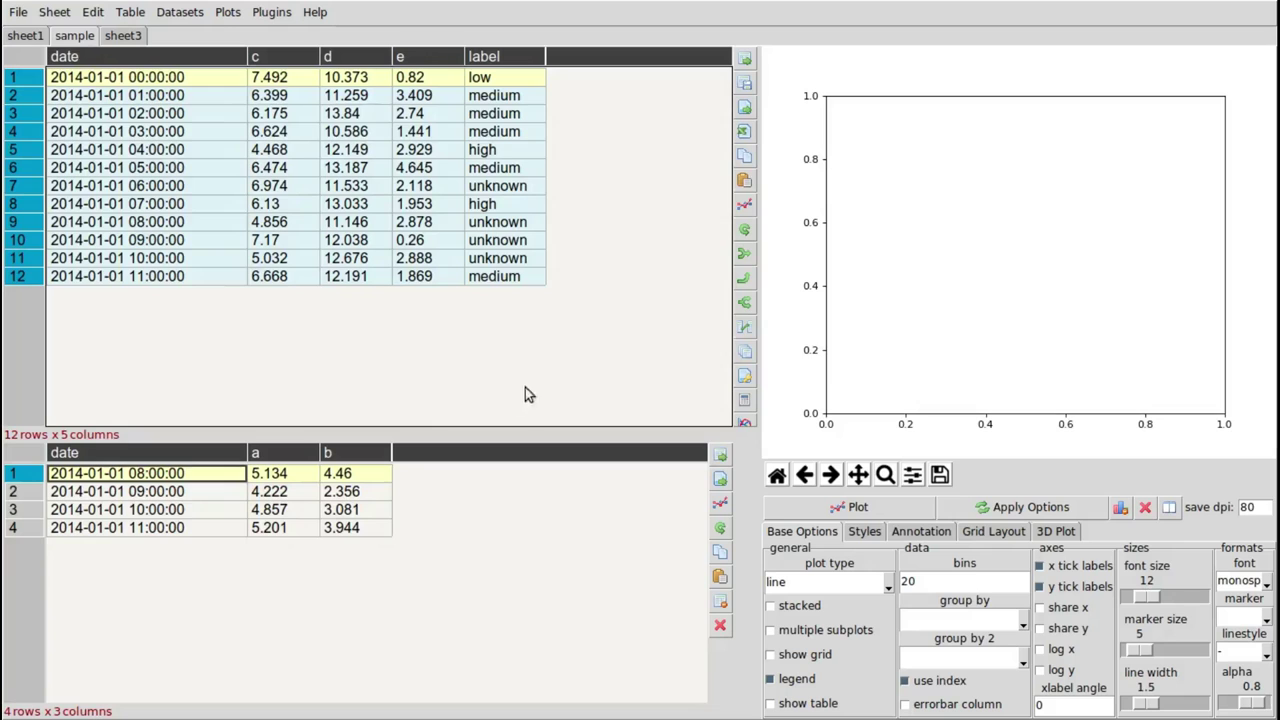
Run an inner merge of the main table with the shortened sub-table, matching date on both sides.
click(745, 328)
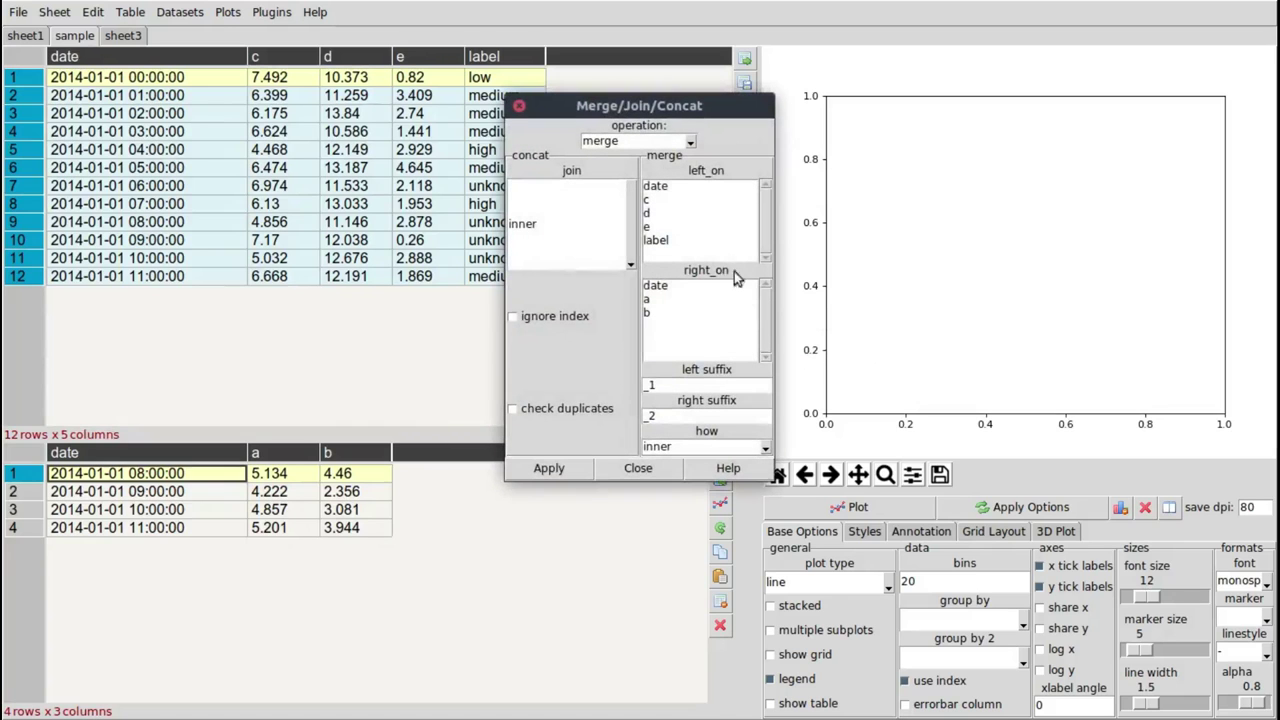
click(684, 186)
click(680, 286)
click(557, 467)
drag(711, 115, 480, 123)
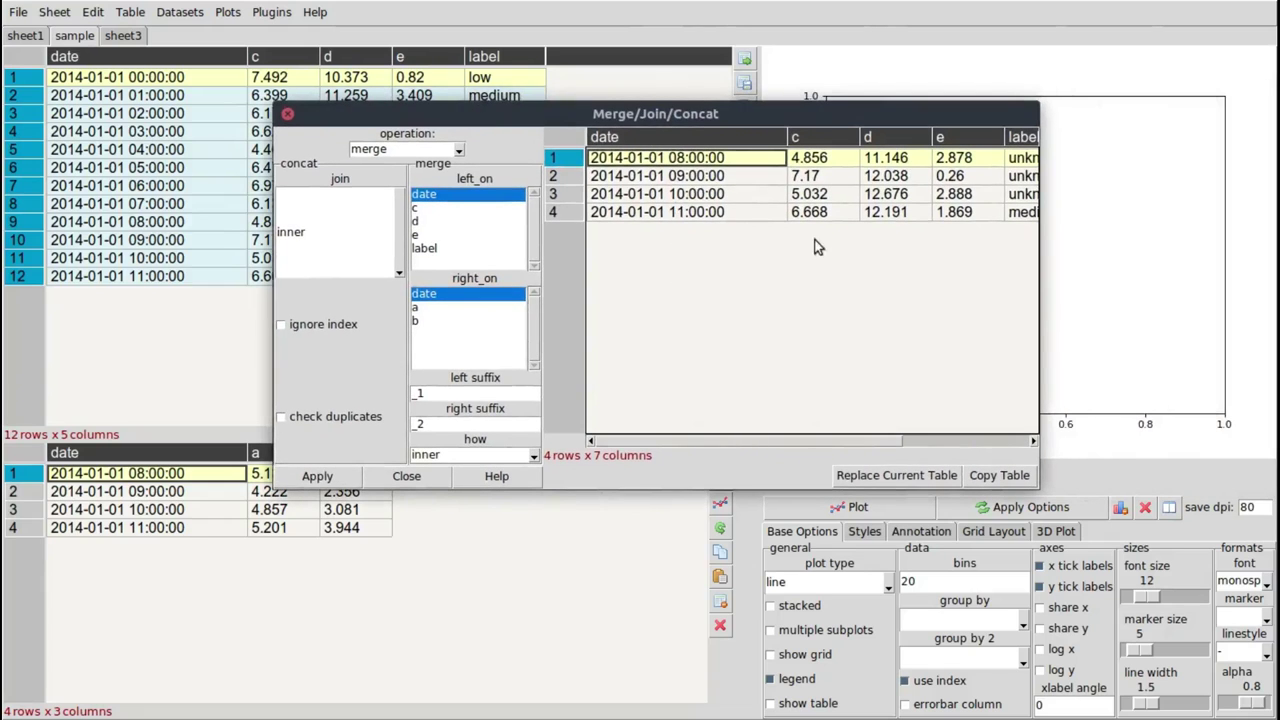
drag(807, 439, 700, 460)
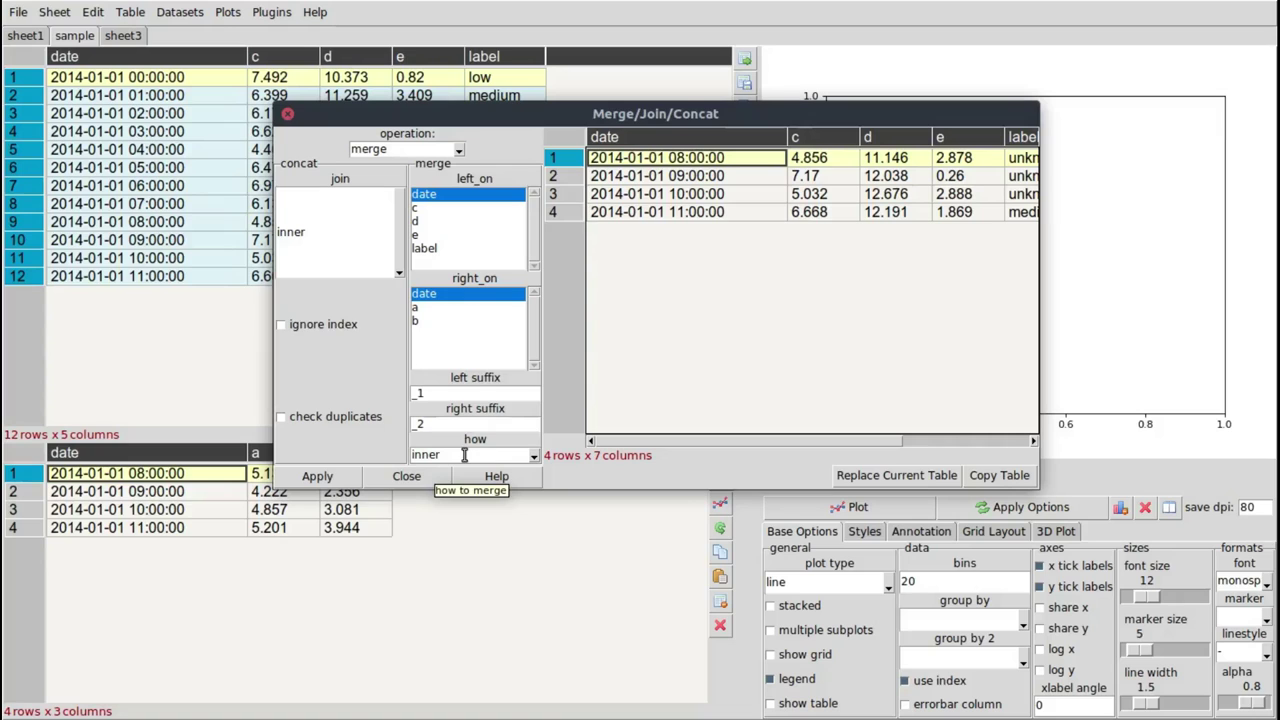
Change the merge method to outer and apply the merge again.
click(533, 456)
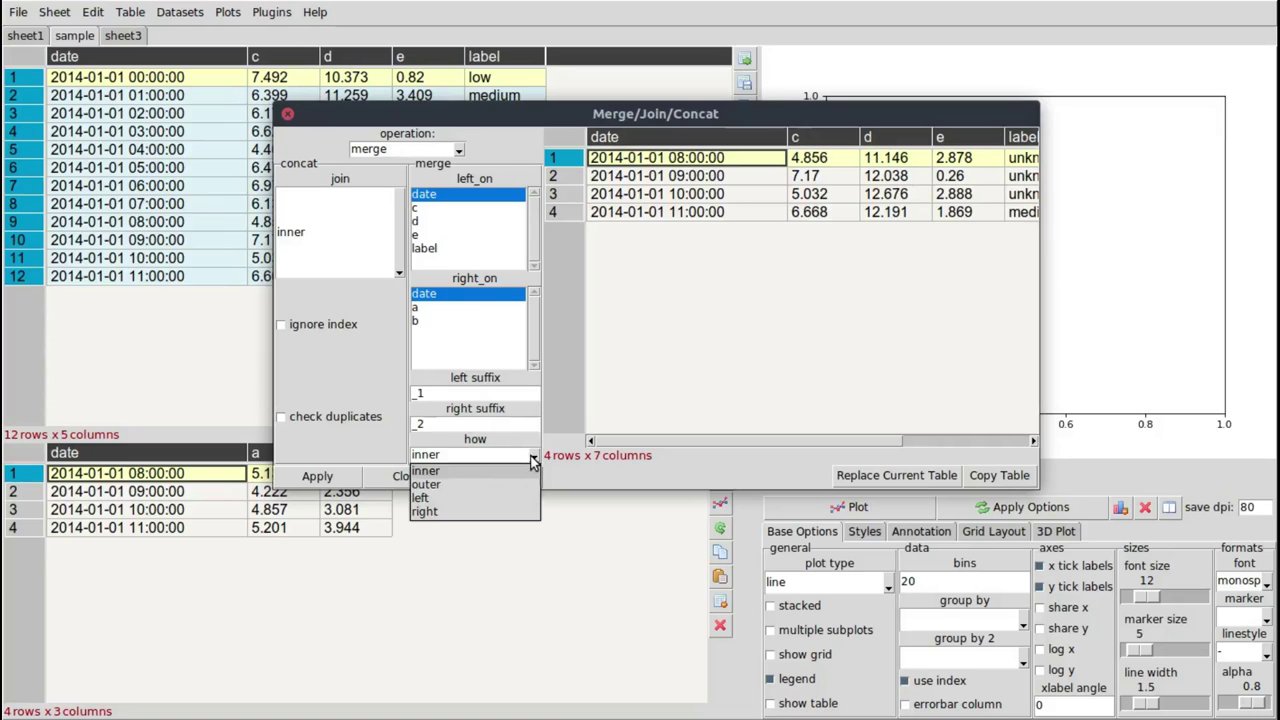
click(469, 483)
click(320, 478)
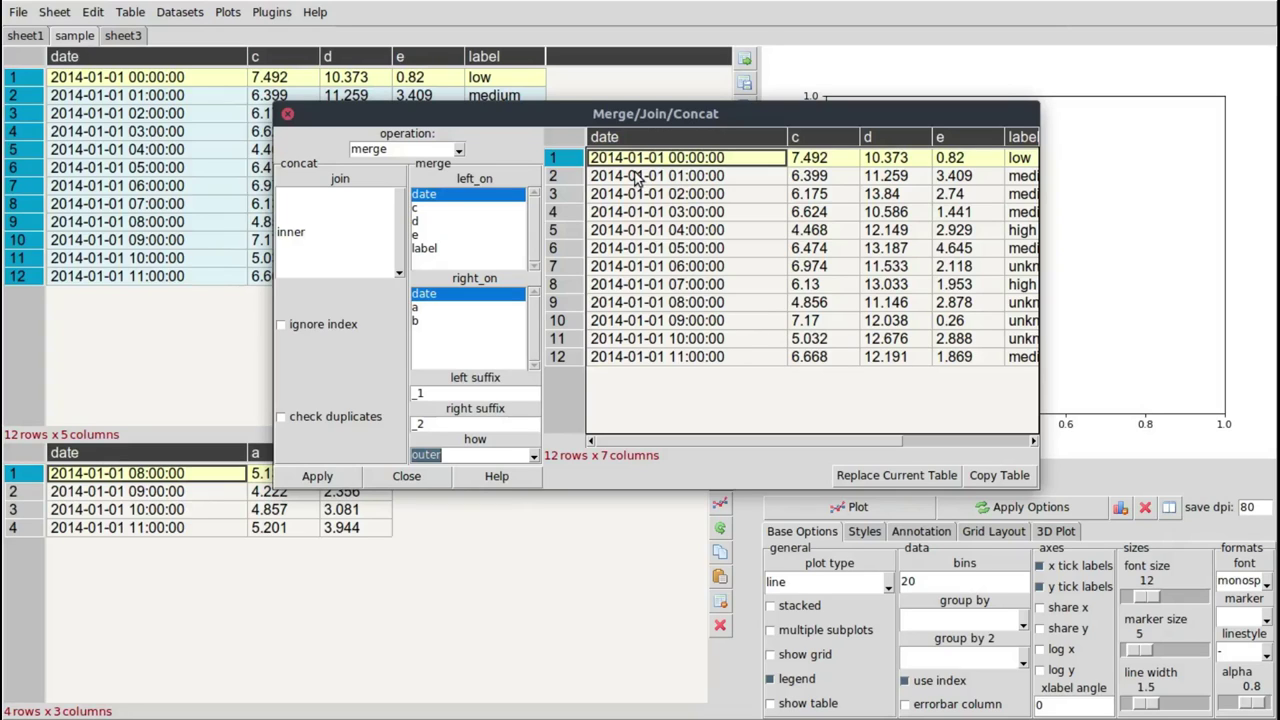
Examine all columns of the outer merge result, including a and b, and close the merge dialog.
drag(749, 442, 927, 440)
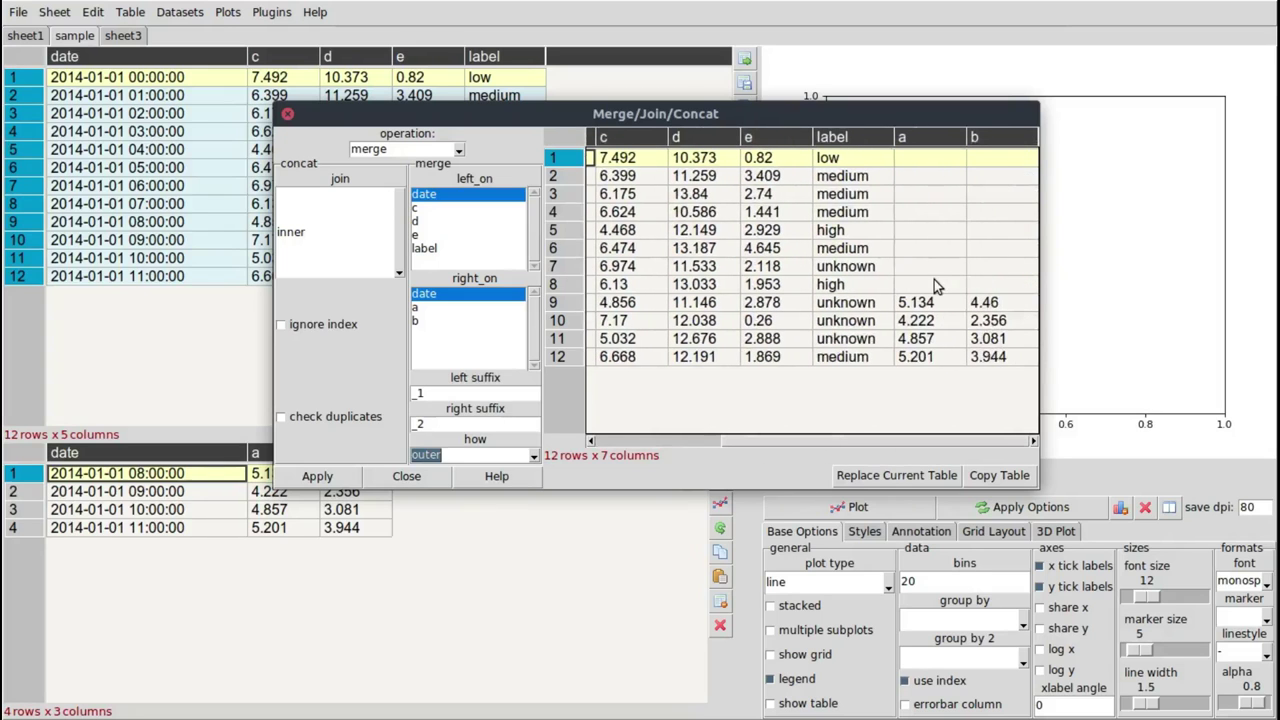
drag(815, 442, 645, 425)
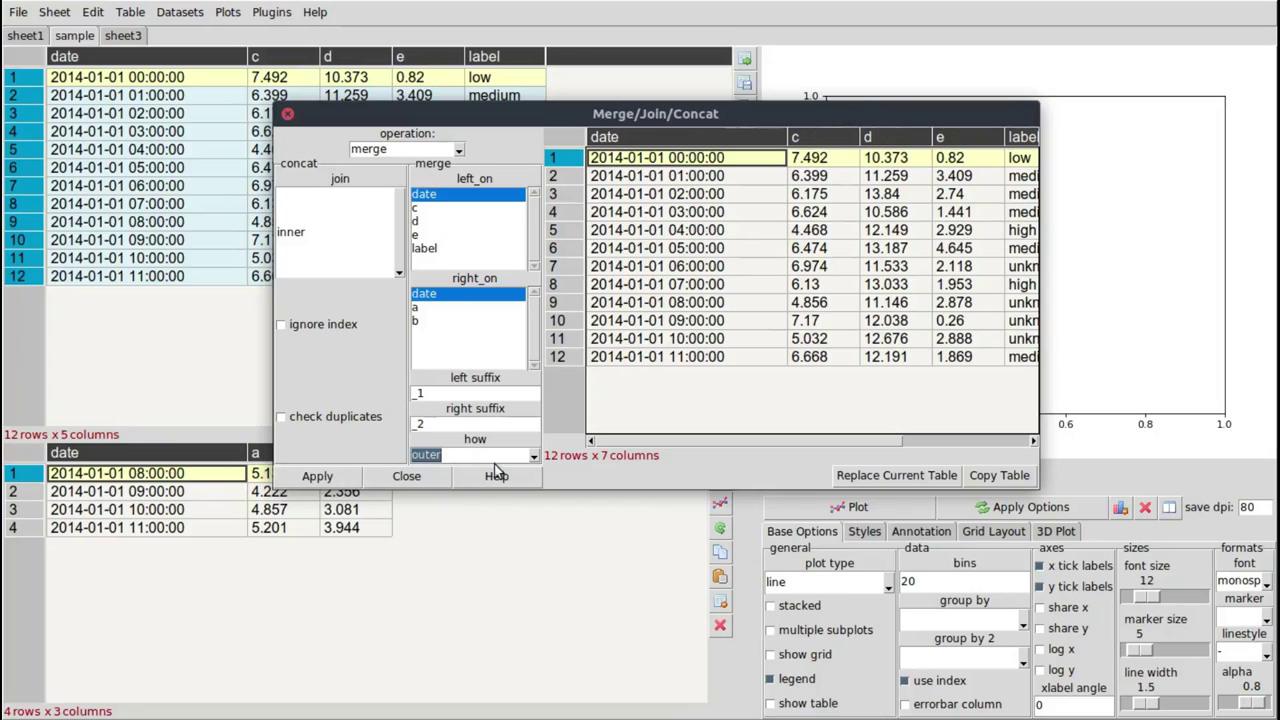
click(425, 481)
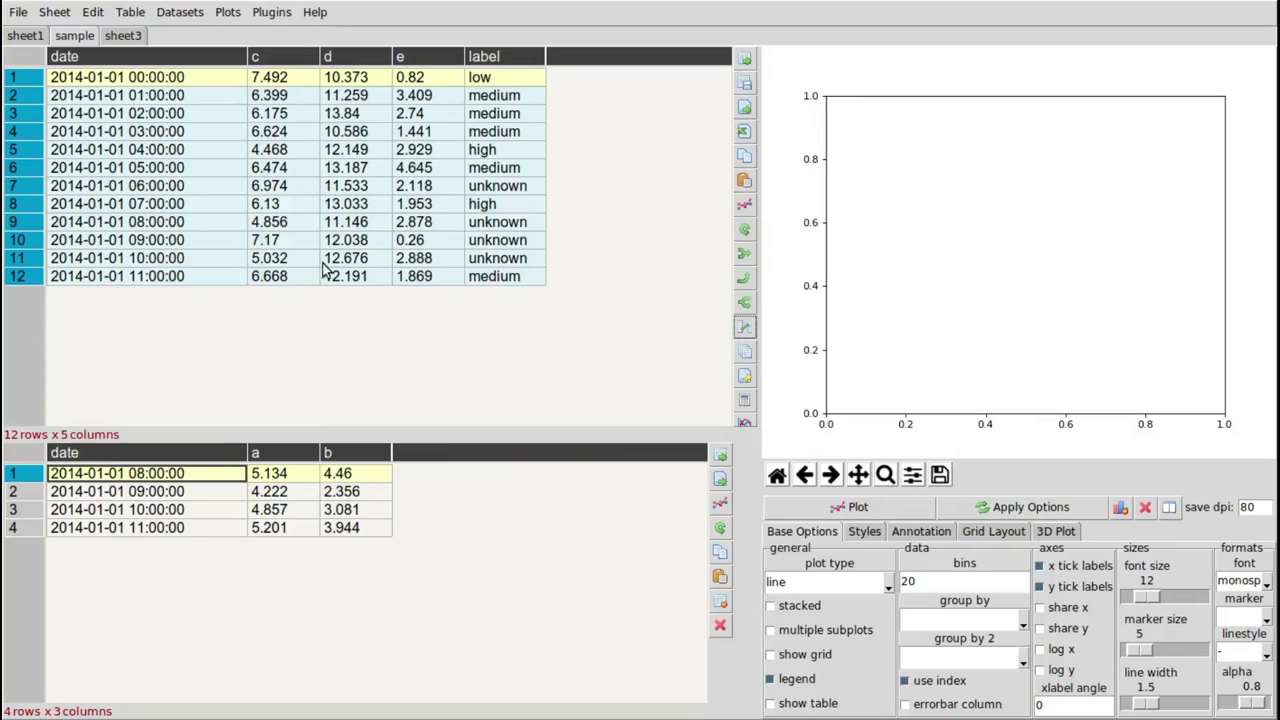
Load the Stacked Data sample dataset into its own sheet and select the four rows of variable A.
click(120, 35)
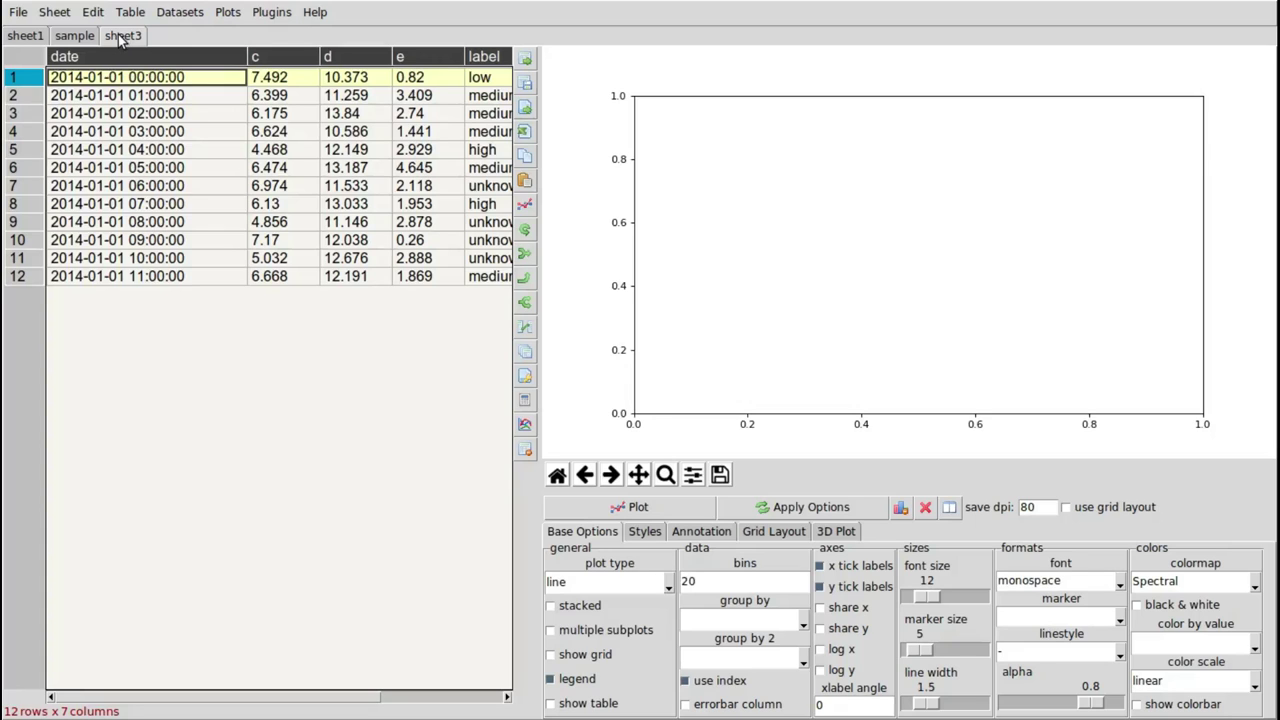
click(176, 16)
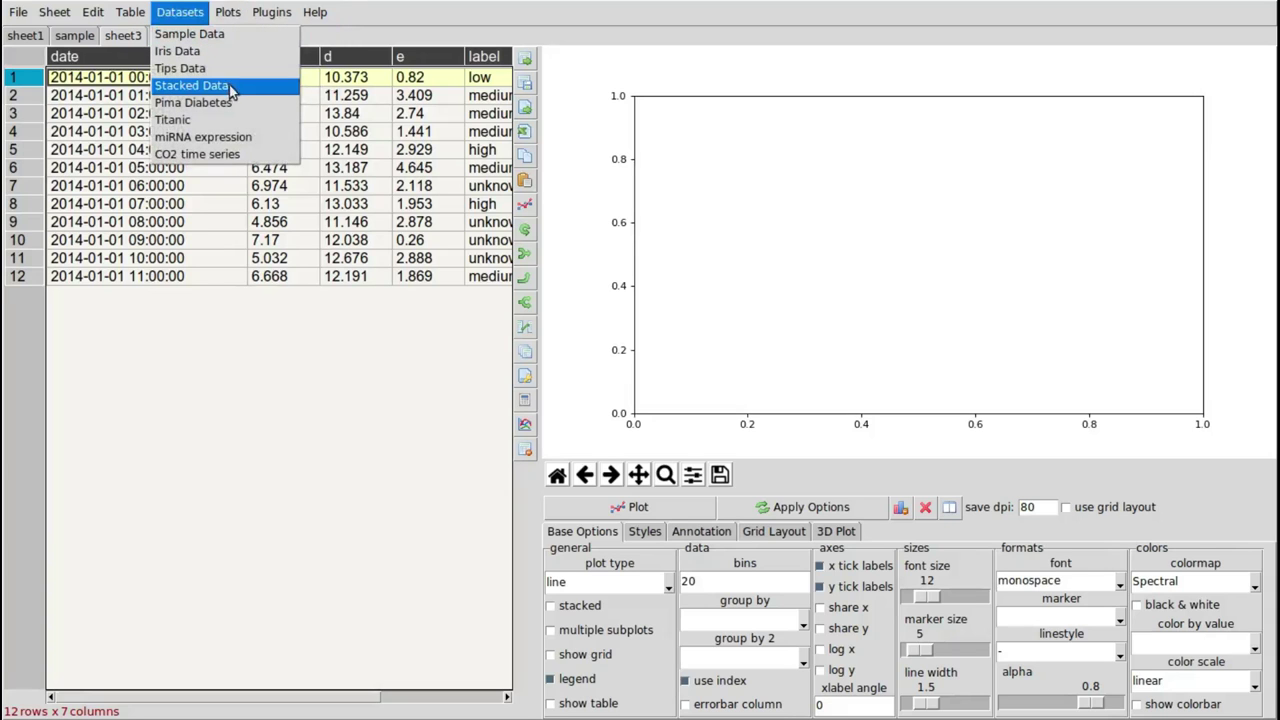
click(248, 90)
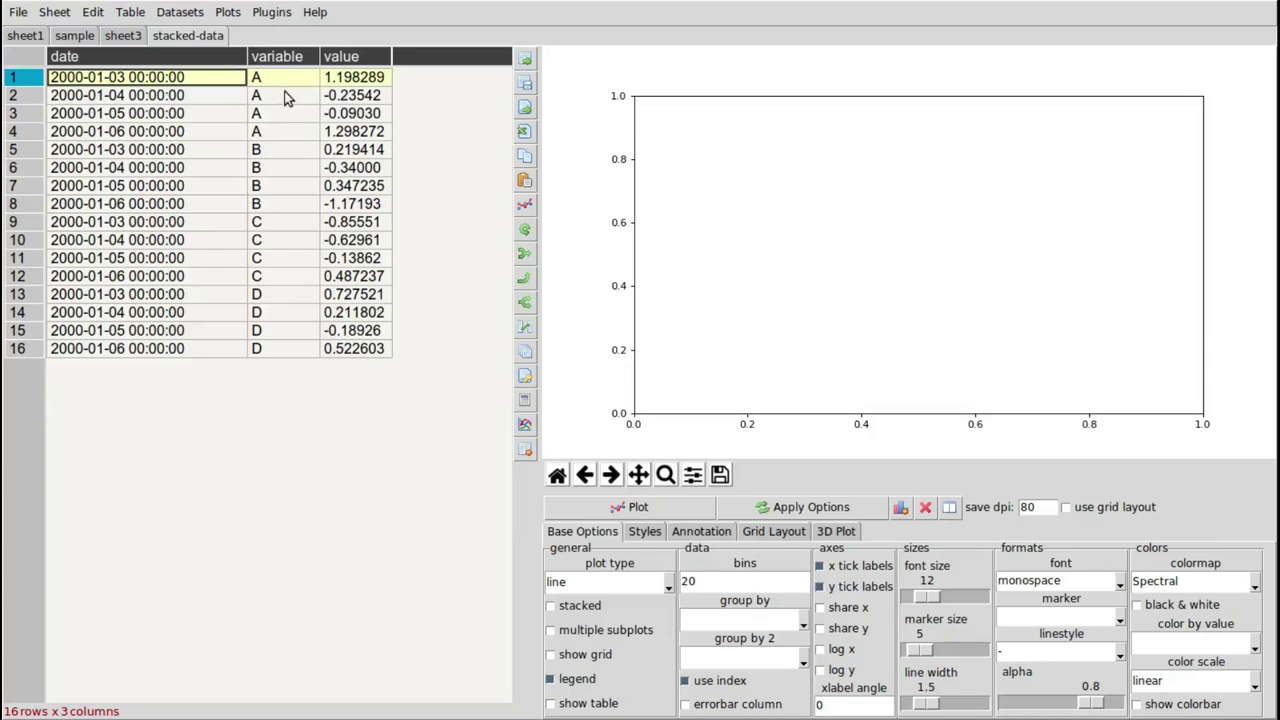
click(373, 84)
drag(373, 84, 155, 143)
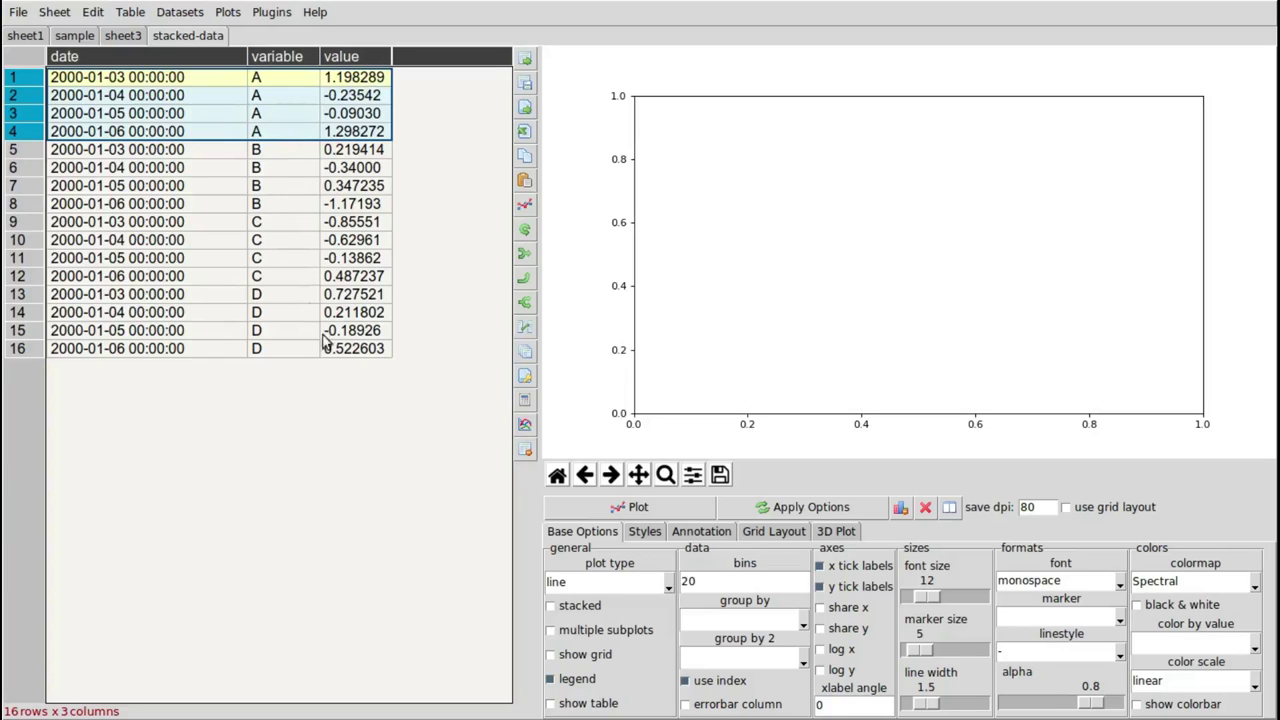
click(422, 334)
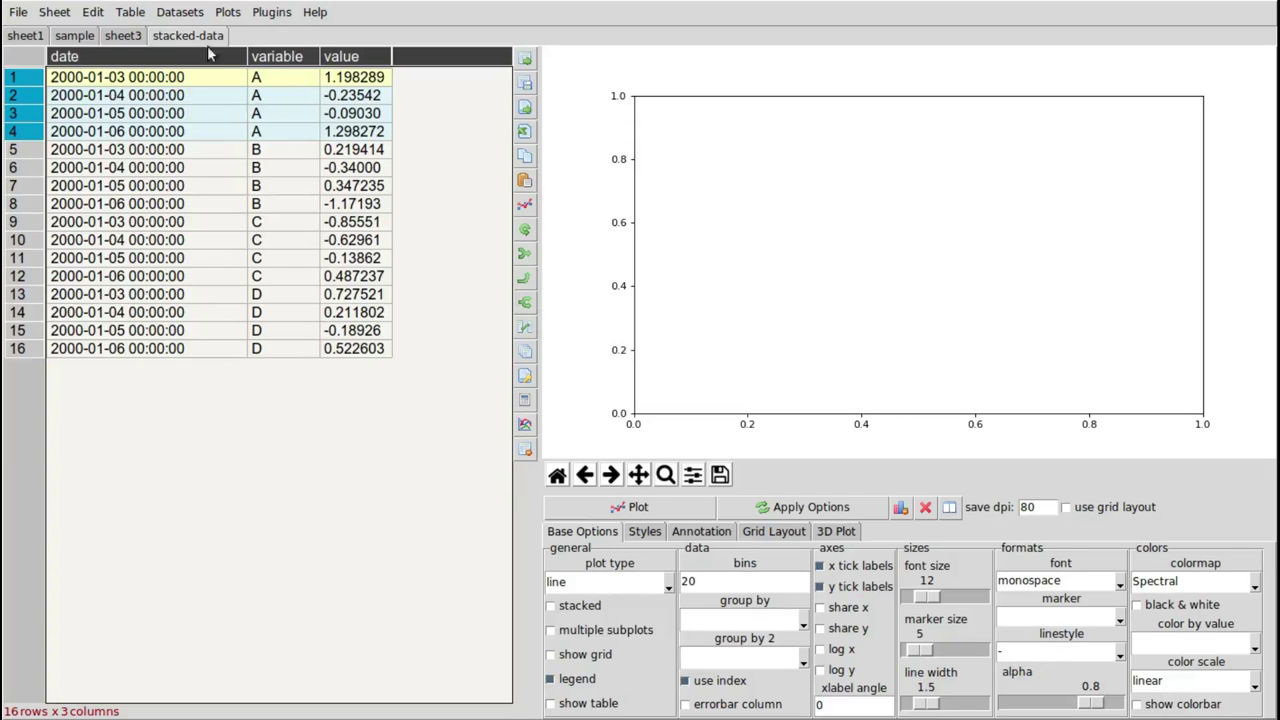
Pivot the stacked table with date as index, variable as column and value as values.
click(130, 12)
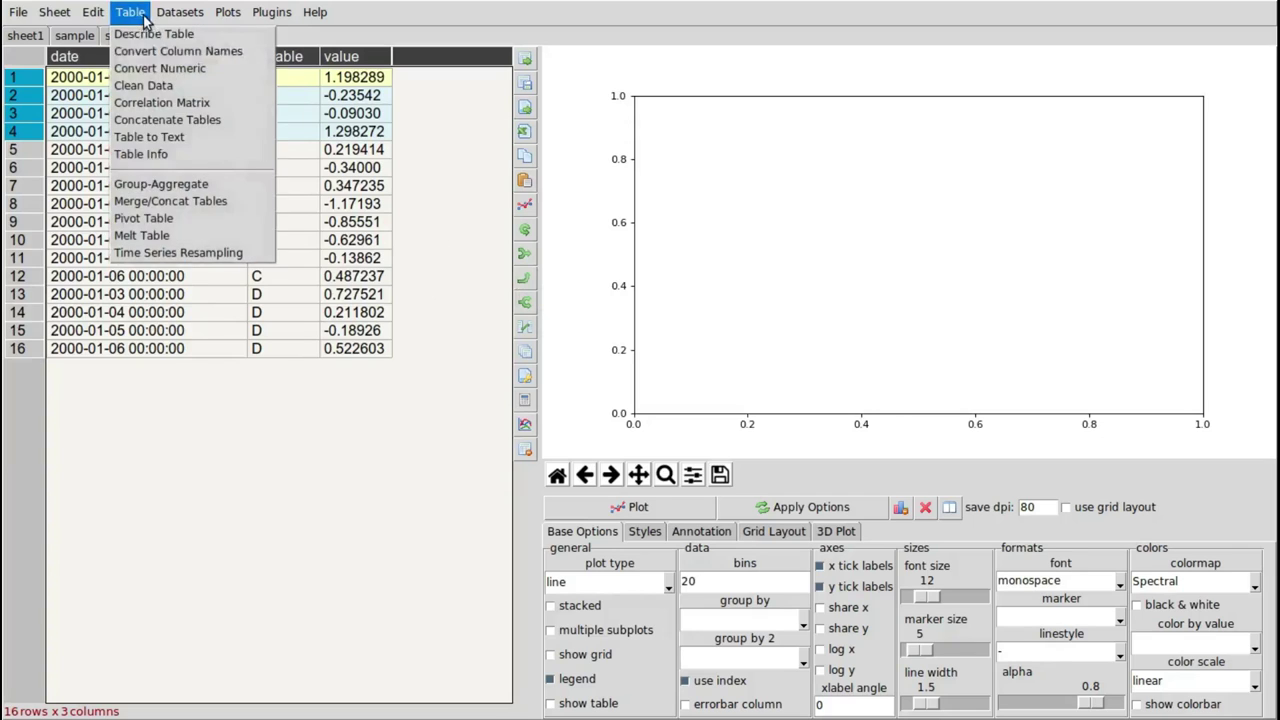
click(255, 220)
drag(216, 102, 600, 125)
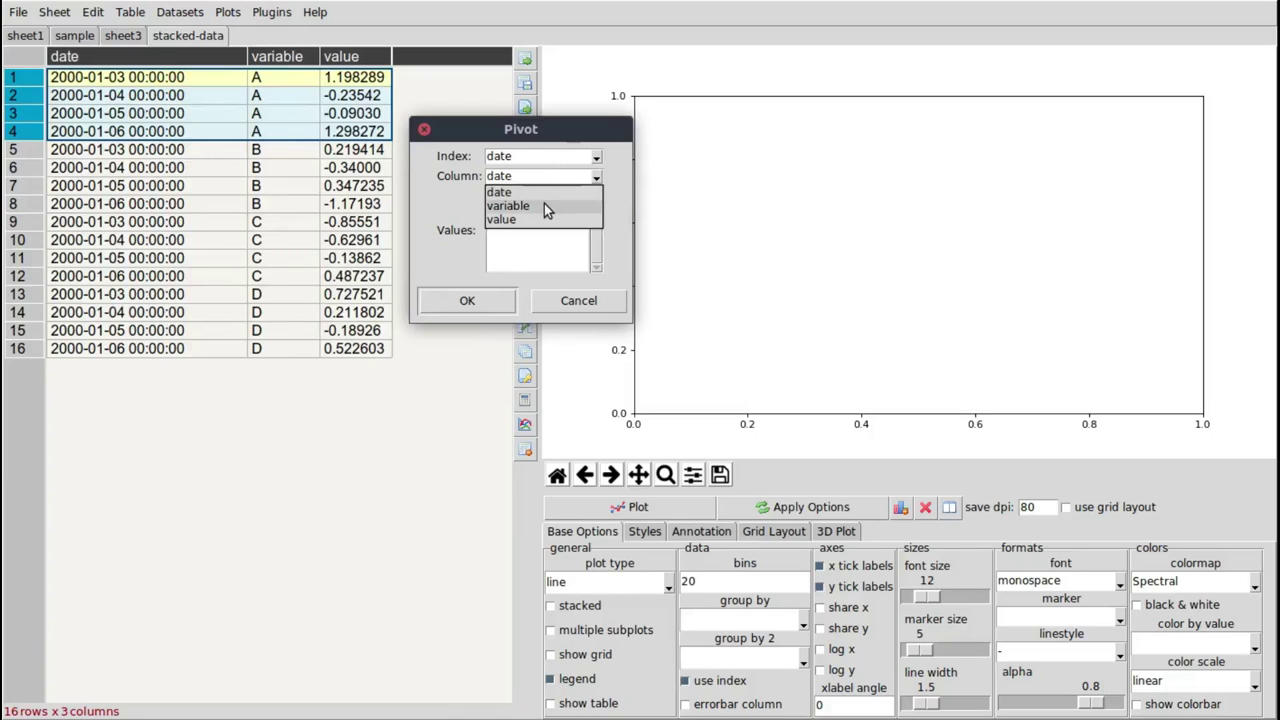
click(544, 205)
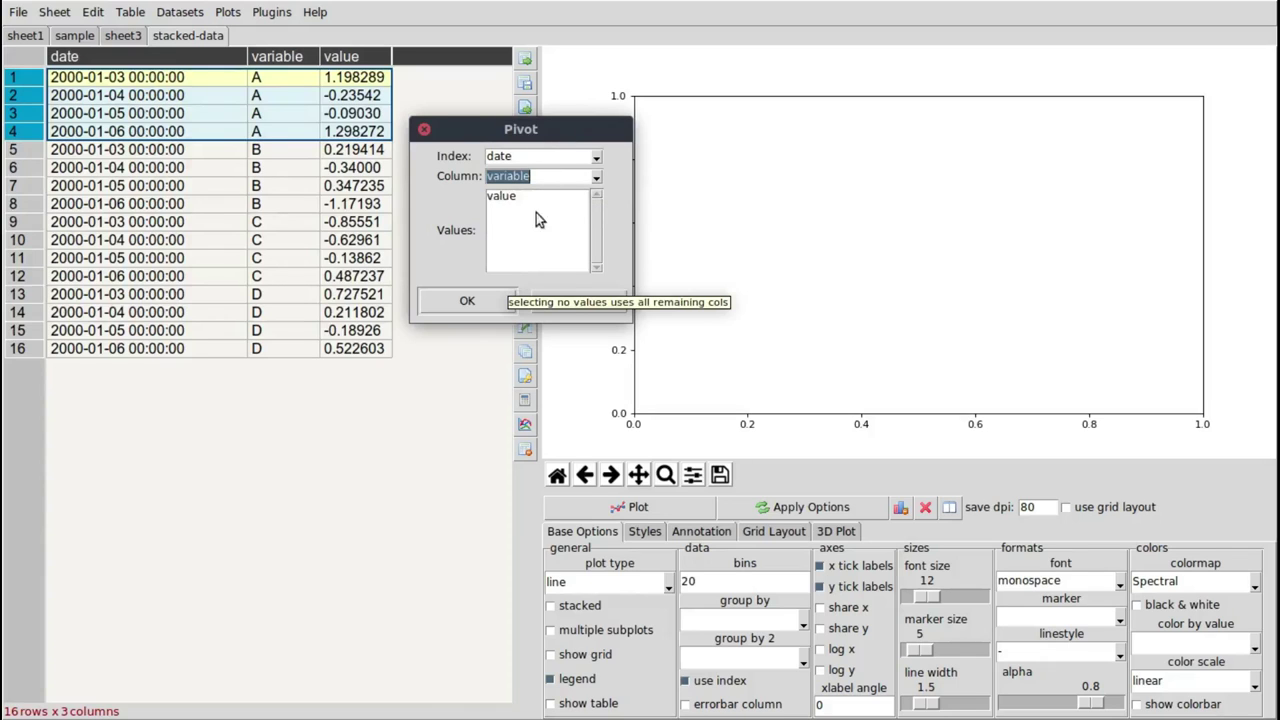
click(527, 203)
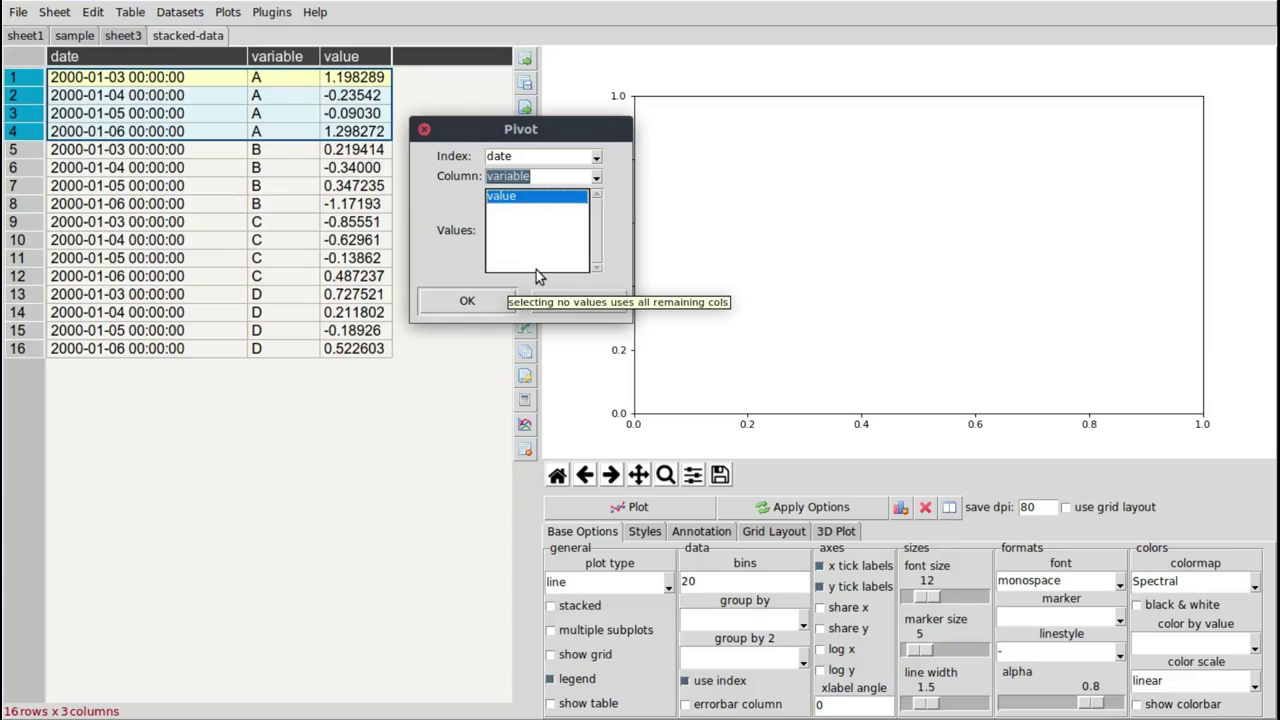
click(469, 301)
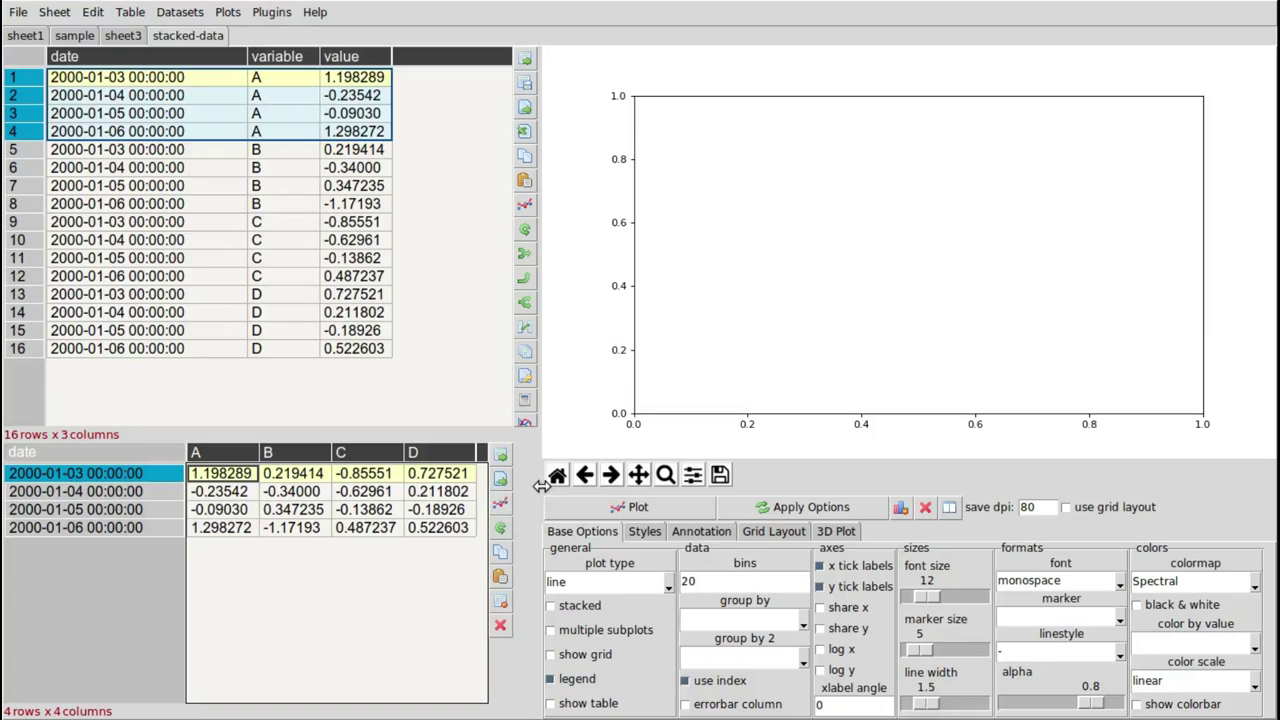
Plot all cells of the pivoted sub-table as a bar chart, then remove the sub-table.
drag(540, 485, 638, 490)
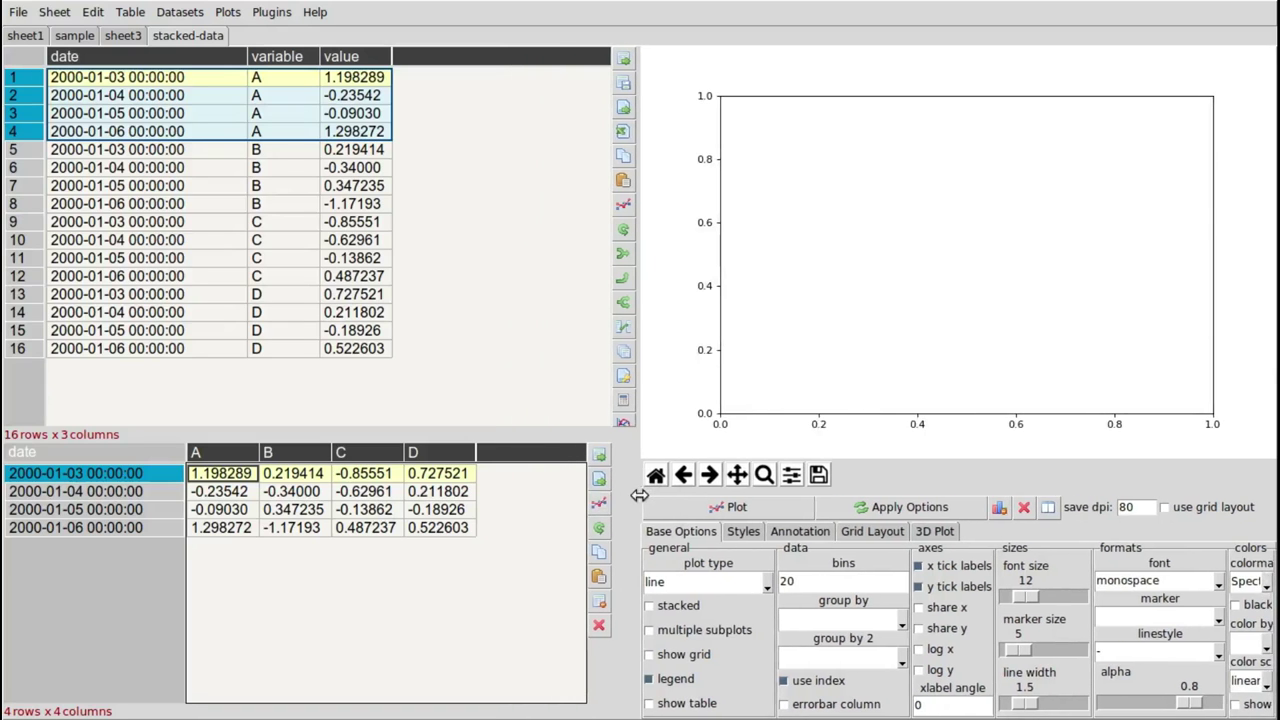
scroll(661, 584, down, 2)
drag(250, 478, 472, 535)
click(598, 505)
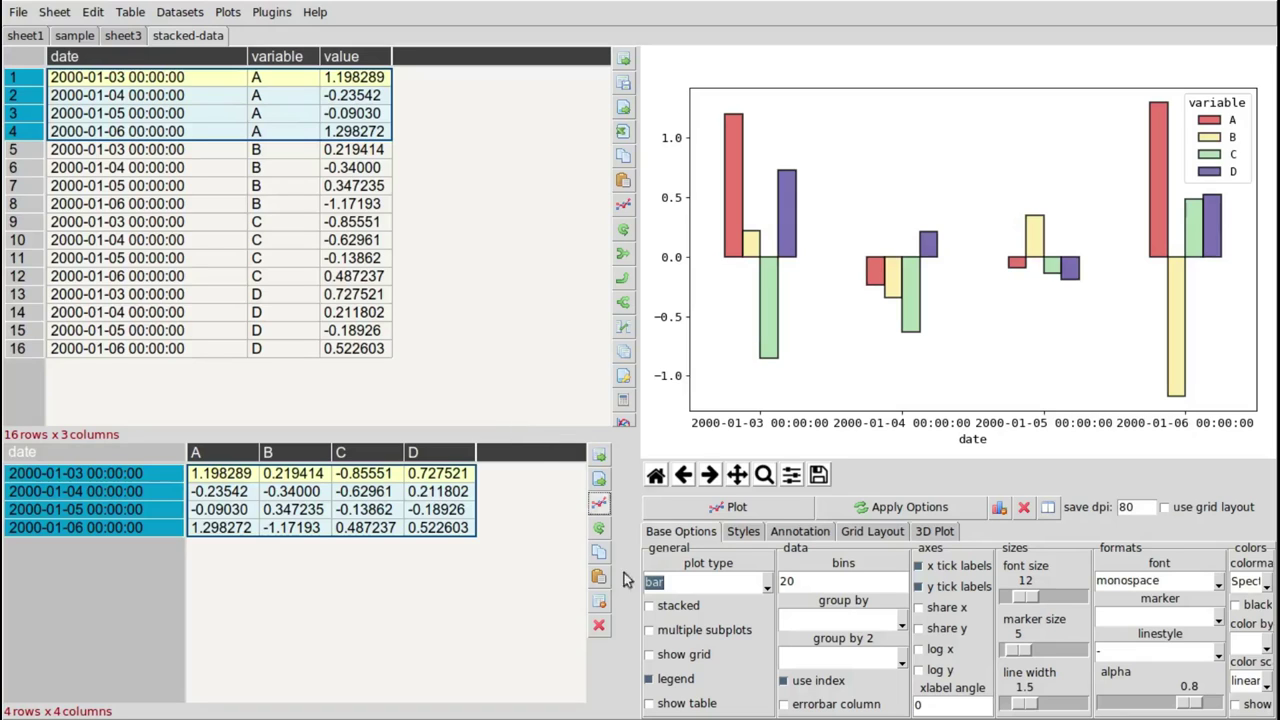
click(600, 627)
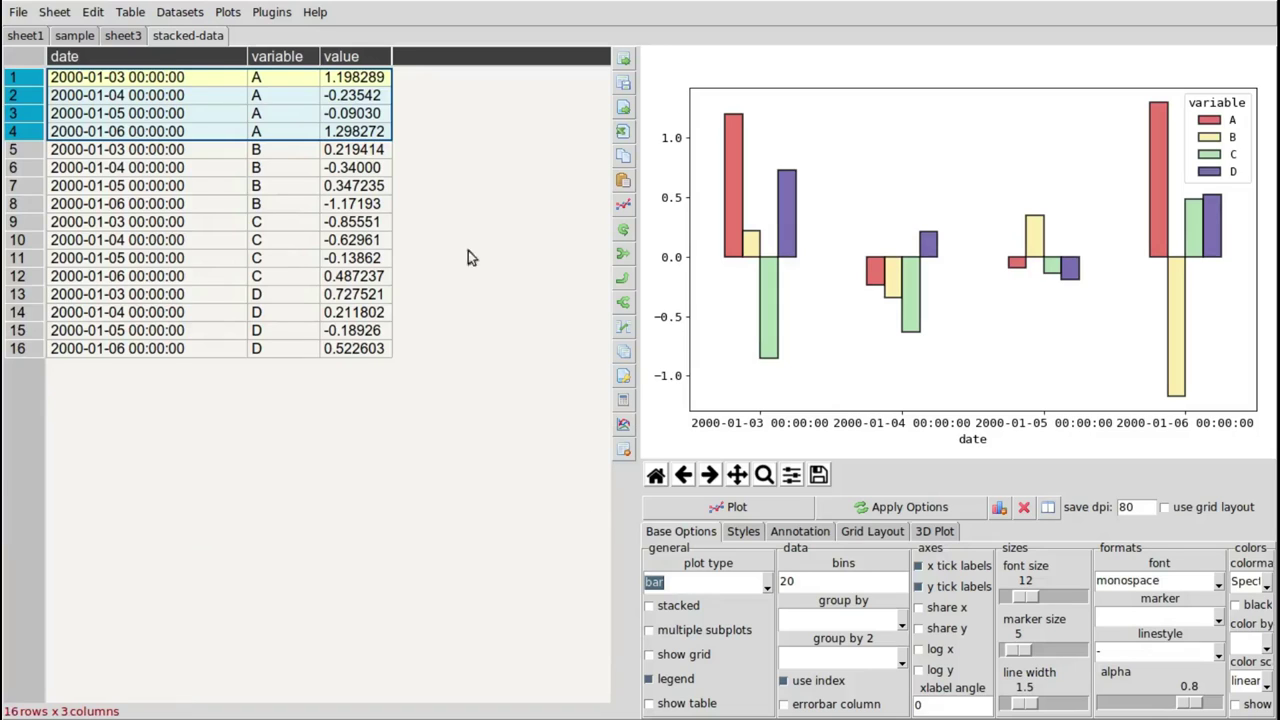
Load the CO2 time series dataset and look through its monthly rows.
click(190, 16)
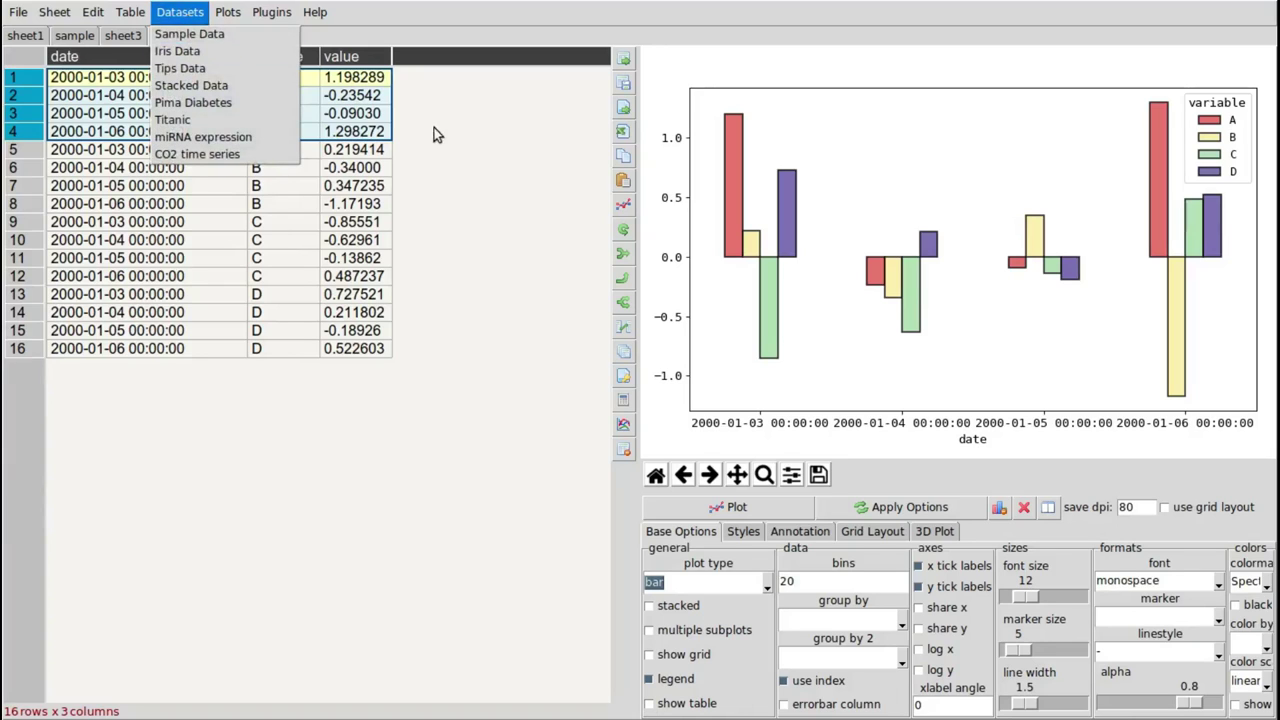
click(255, 158)
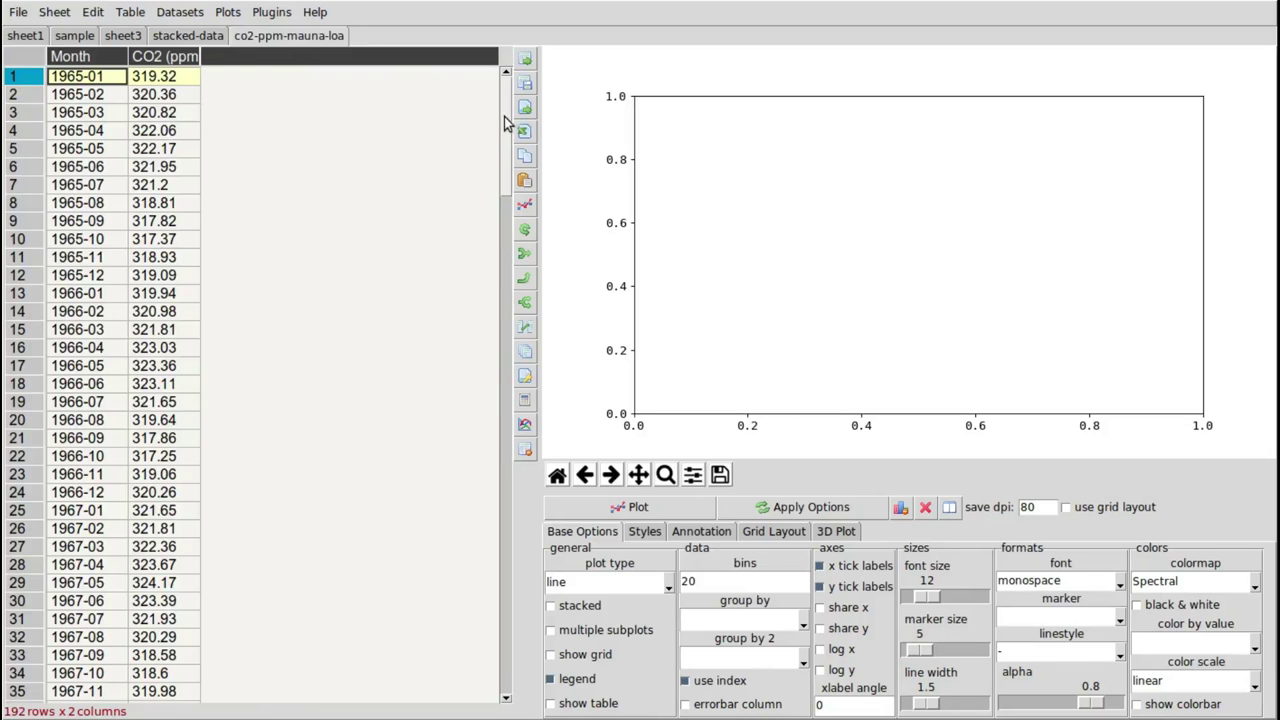
drag(508, 114, 443, 74)
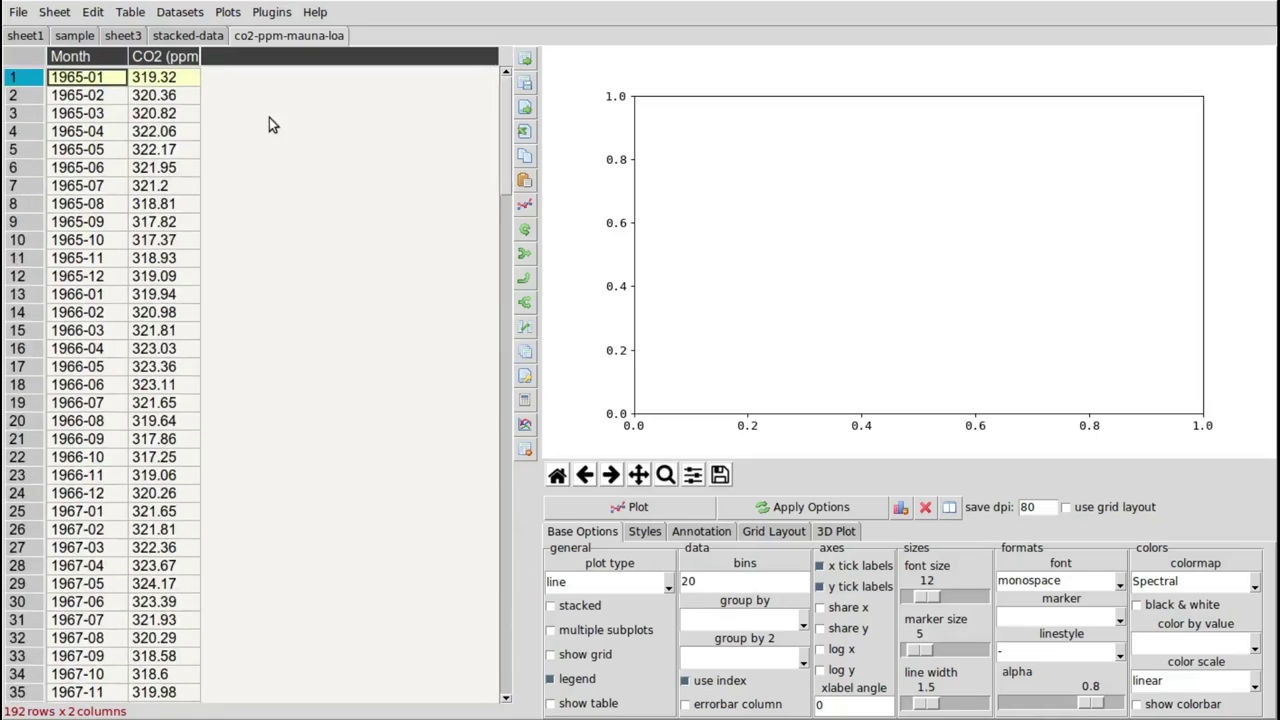
click(183, 80)
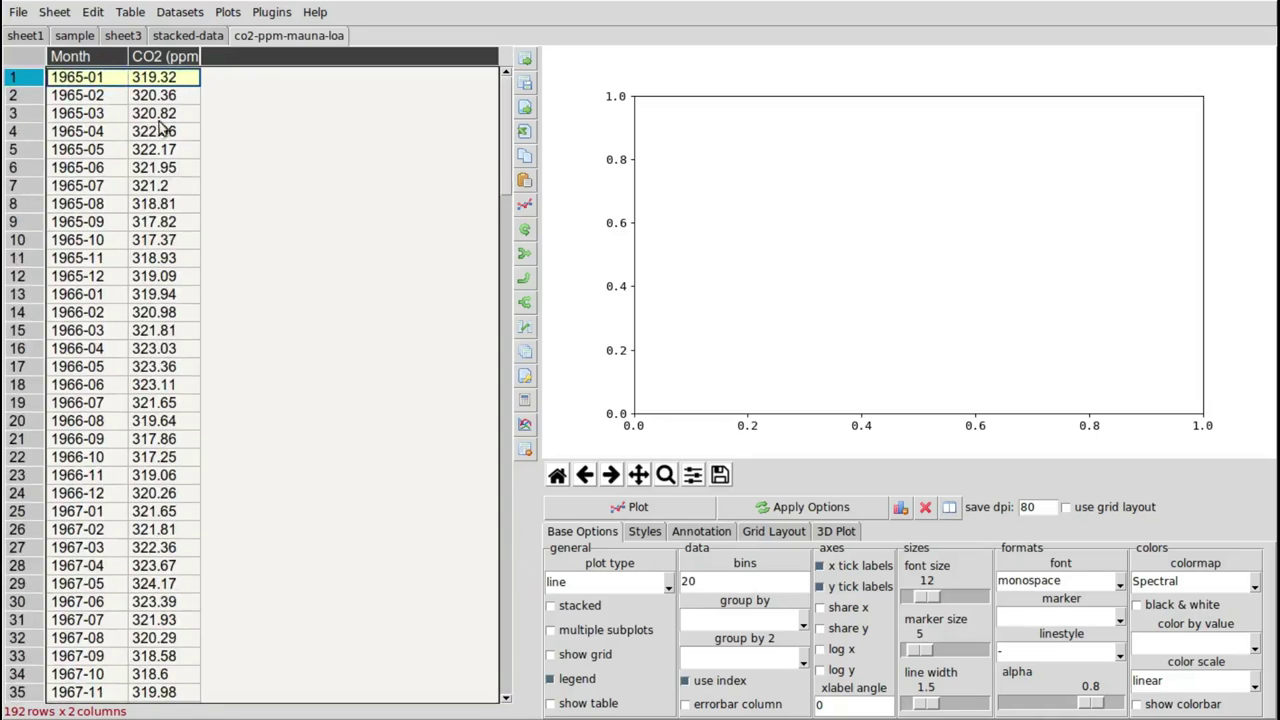
click(105, 113)
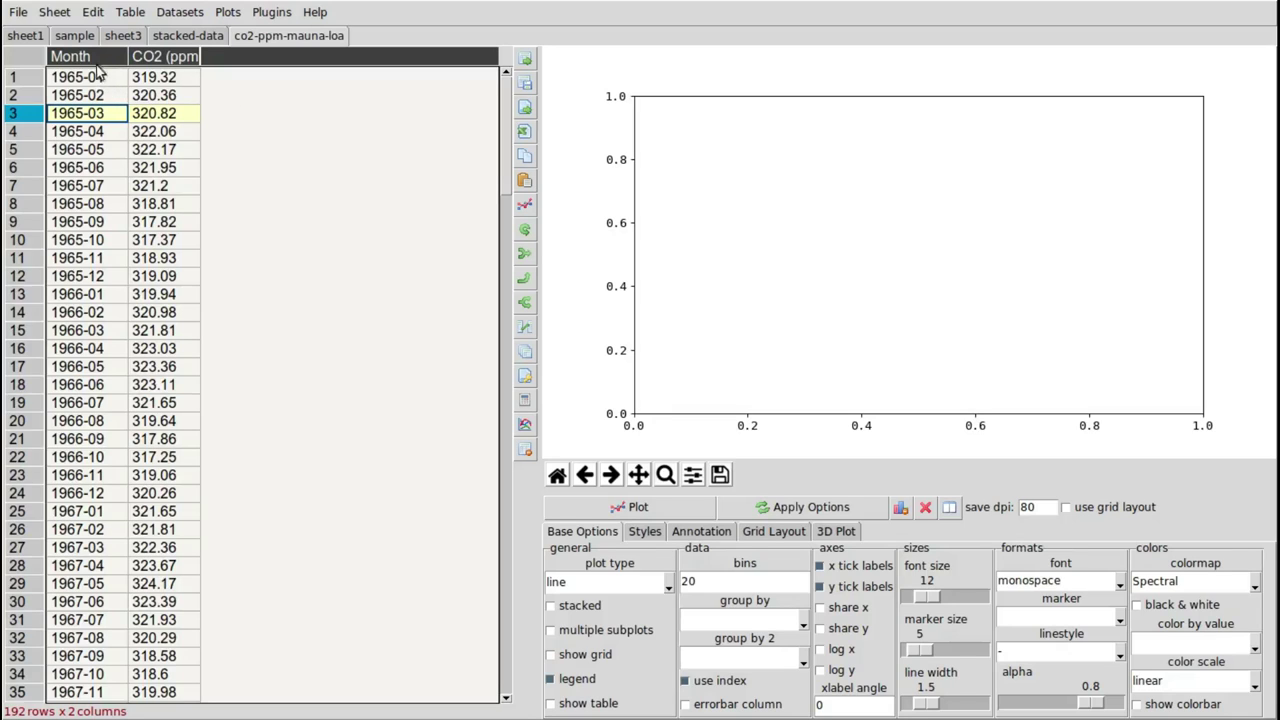
Widen the Month and CO2 (ppm) columns so that the full headers fit.
click(96, 60)
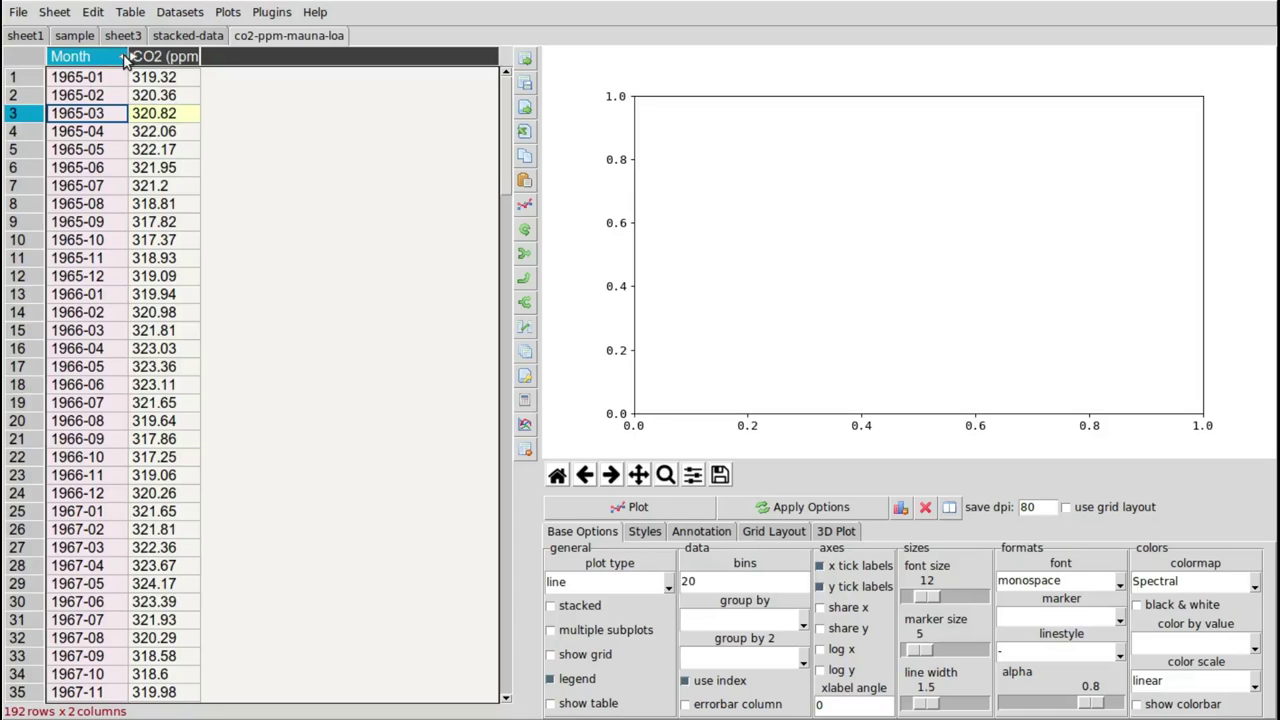
drag(130, 62, 134, 62)
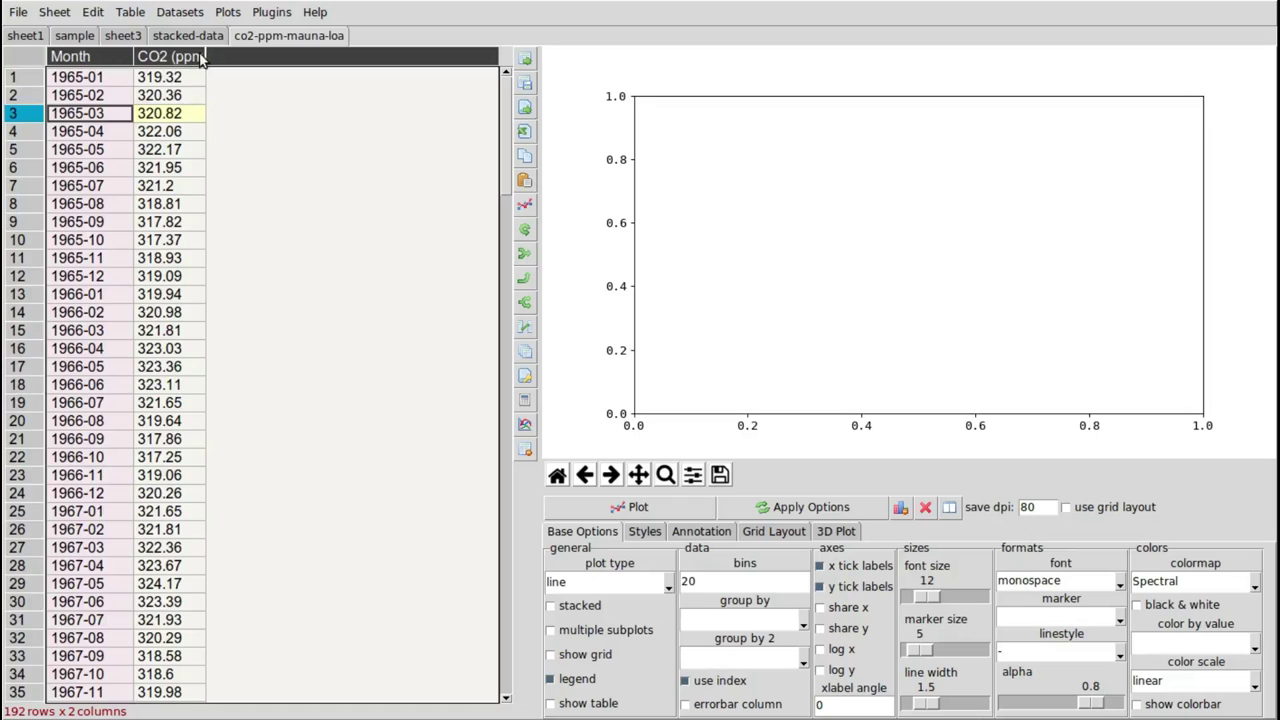
drag(211, 60, 222, 60)
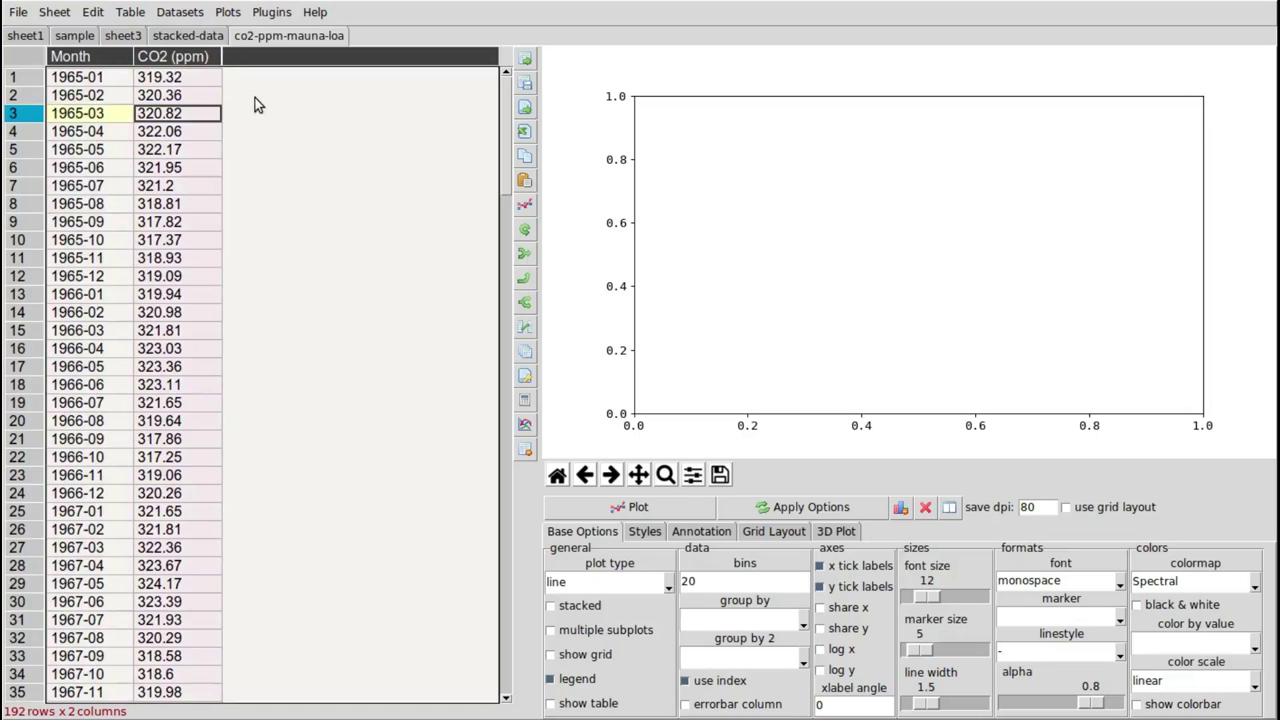
Show the table info for the CO2 data to check the column data types, then close it.
right_click(239, 103)
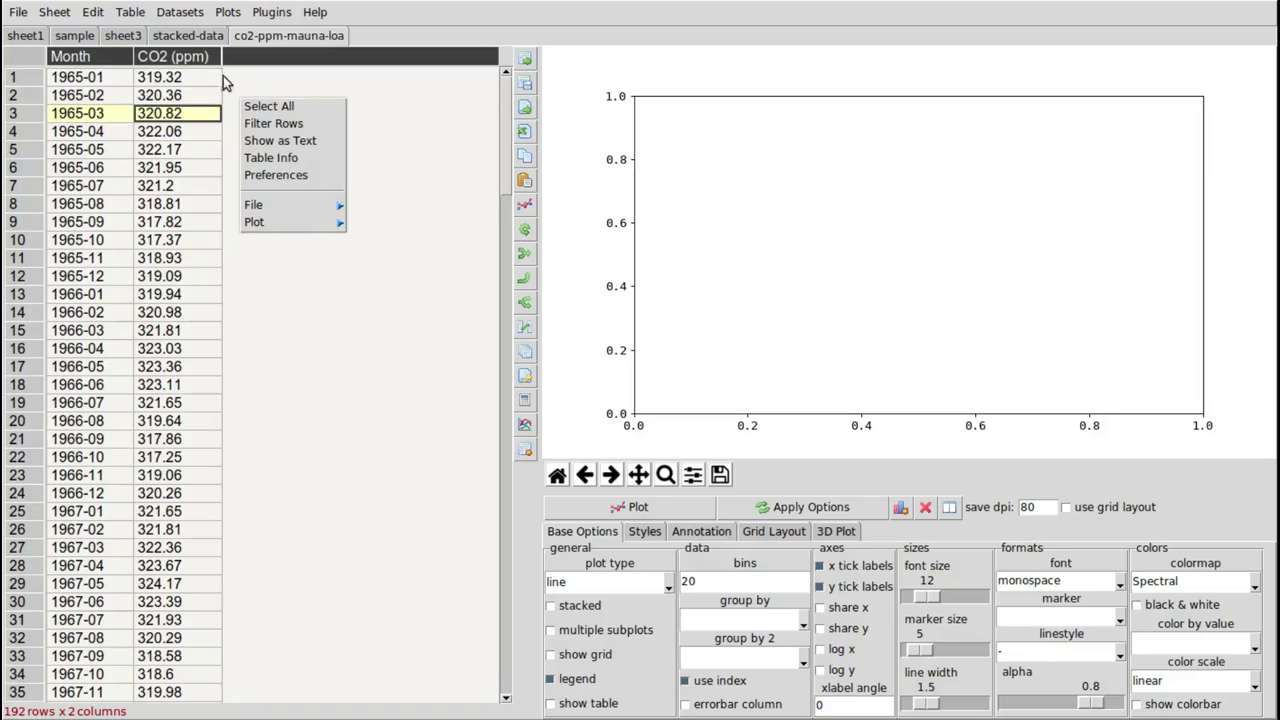
click(120, 60)
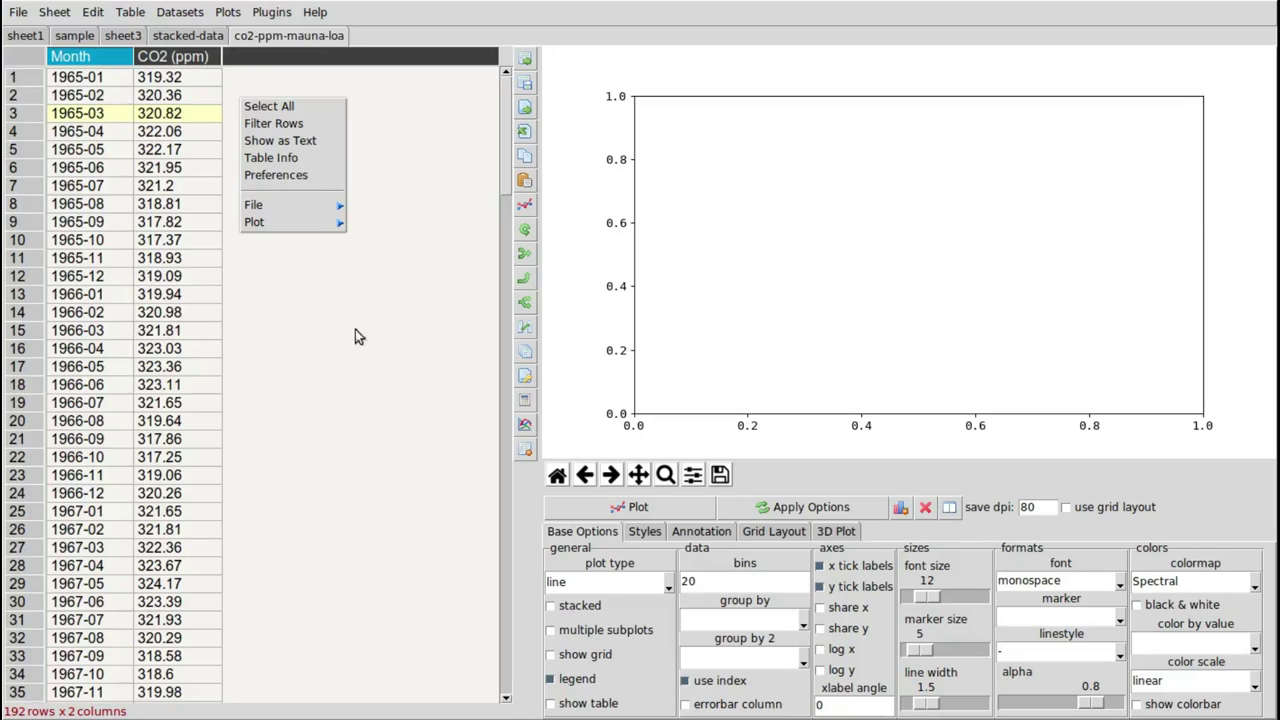
click(154, 152)
right_click(249, 100)
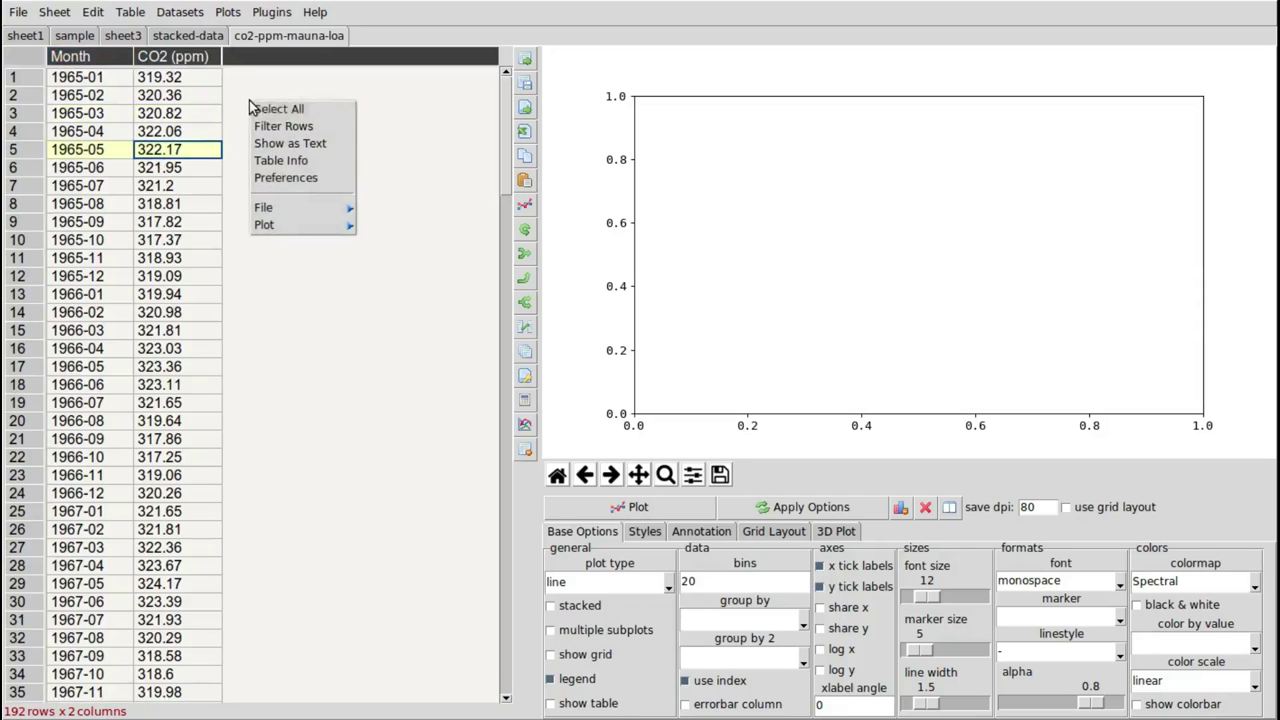
click(335, 165)
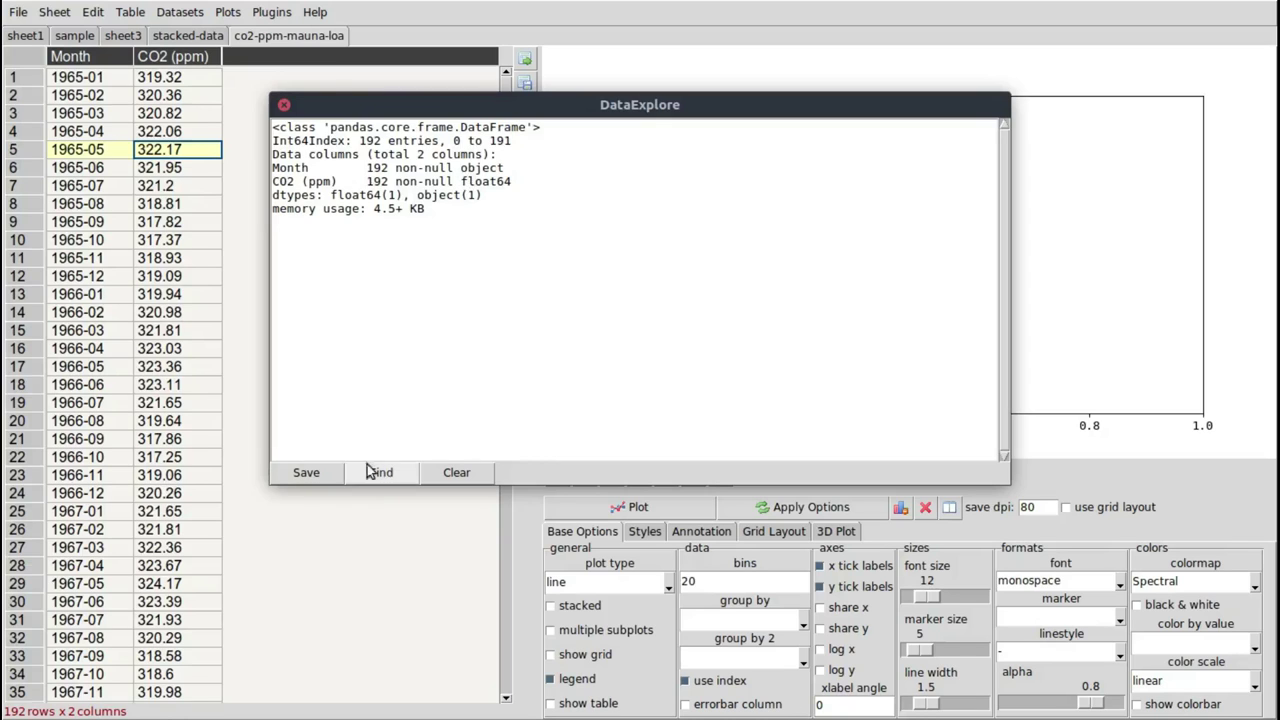
click(284, 106)
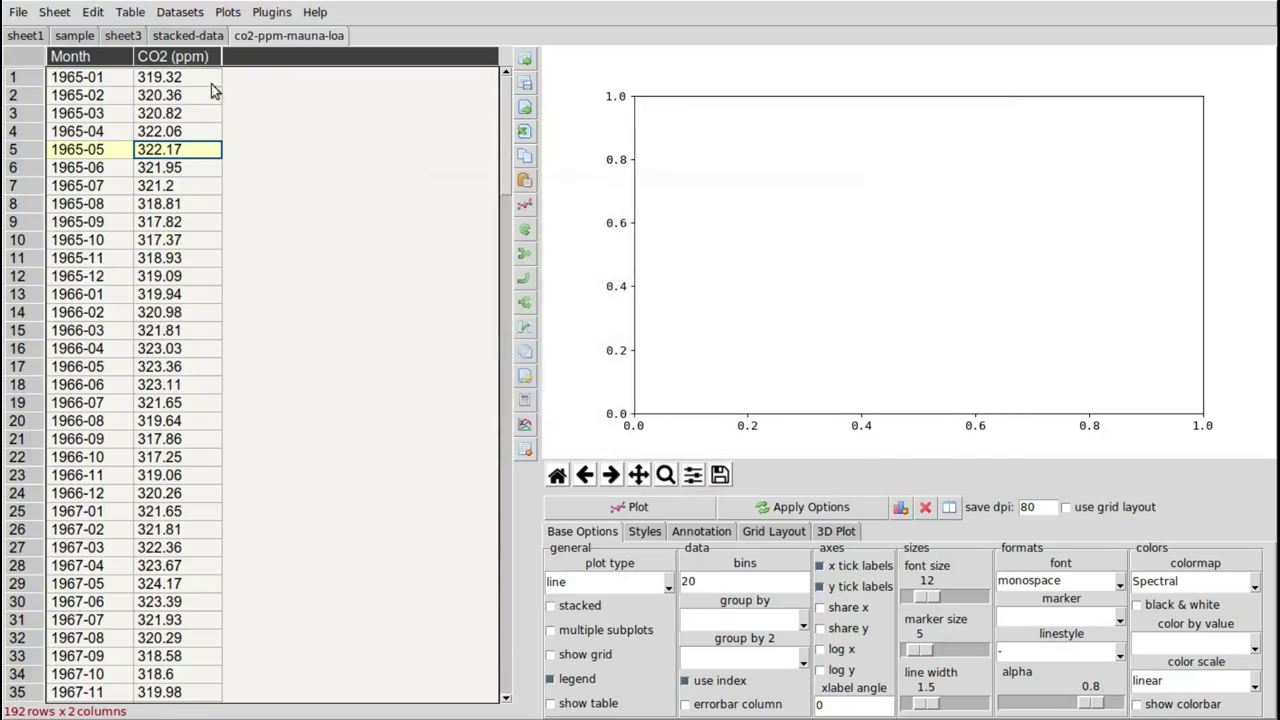
Convert the Month column from text to datetime in place, with the date format set to infer.
click(108, 60)
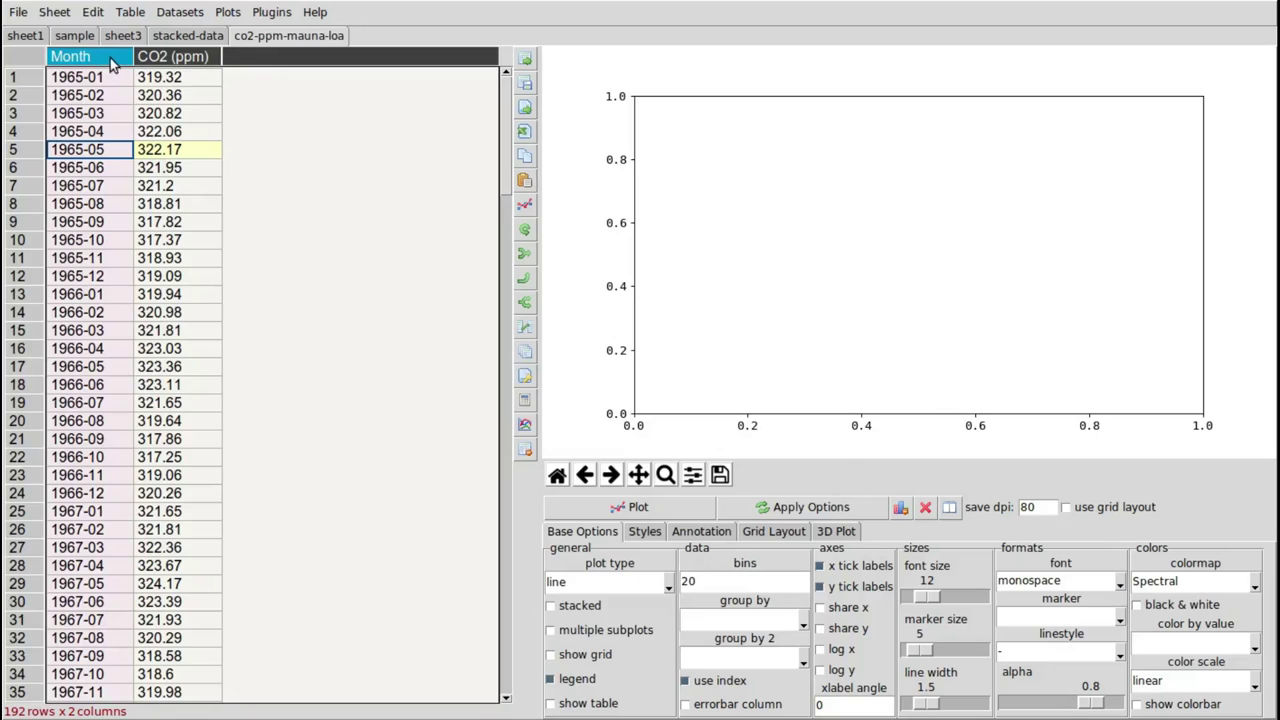
right_click(110, 58)
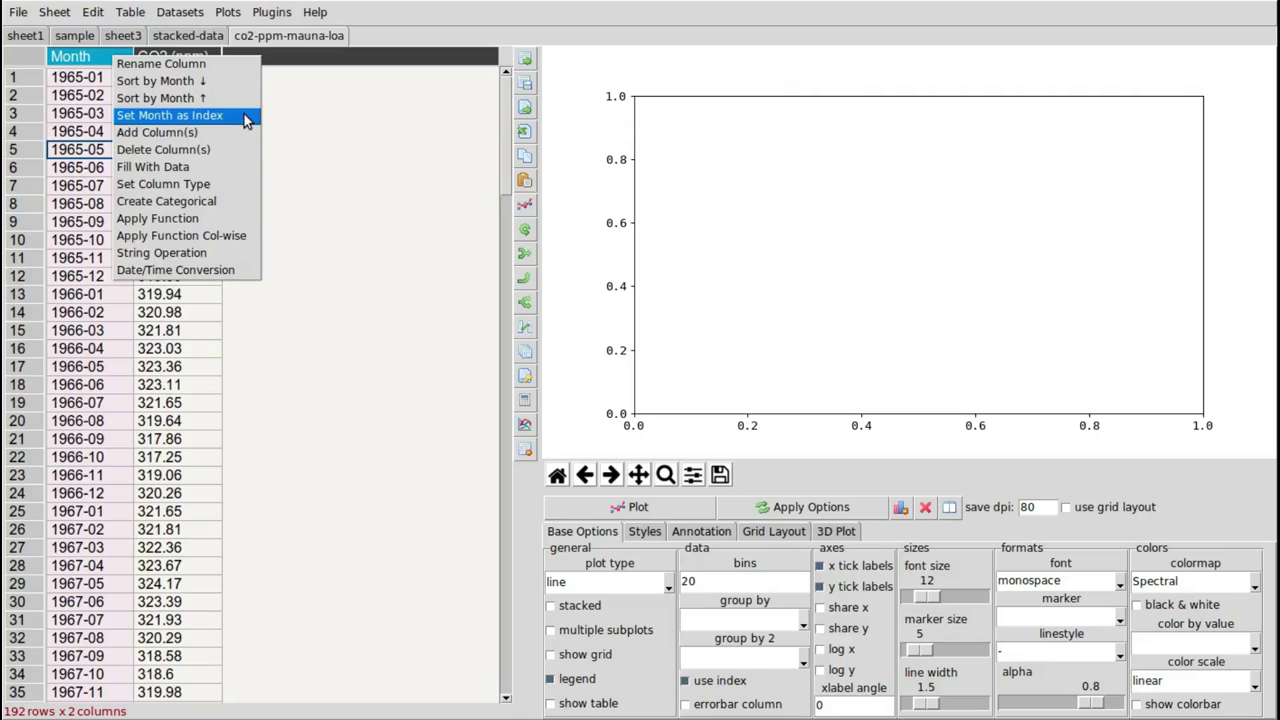
click(243, 267)
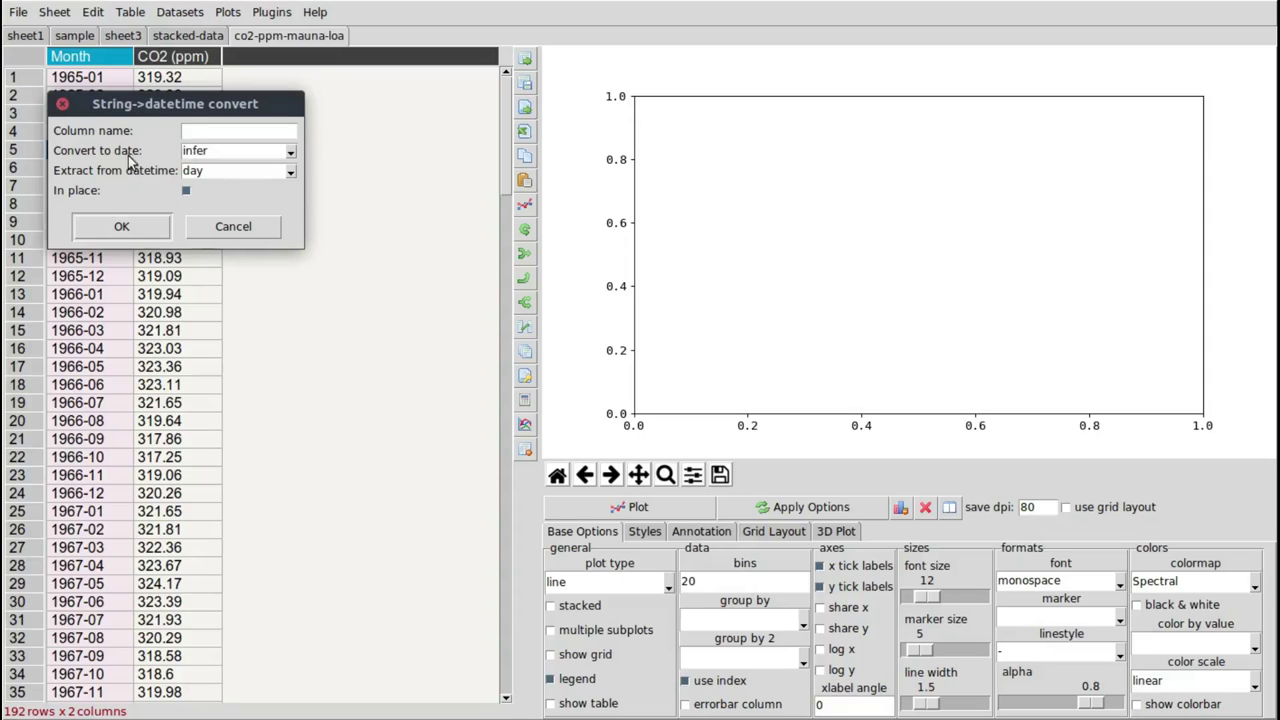
click(110, 228)
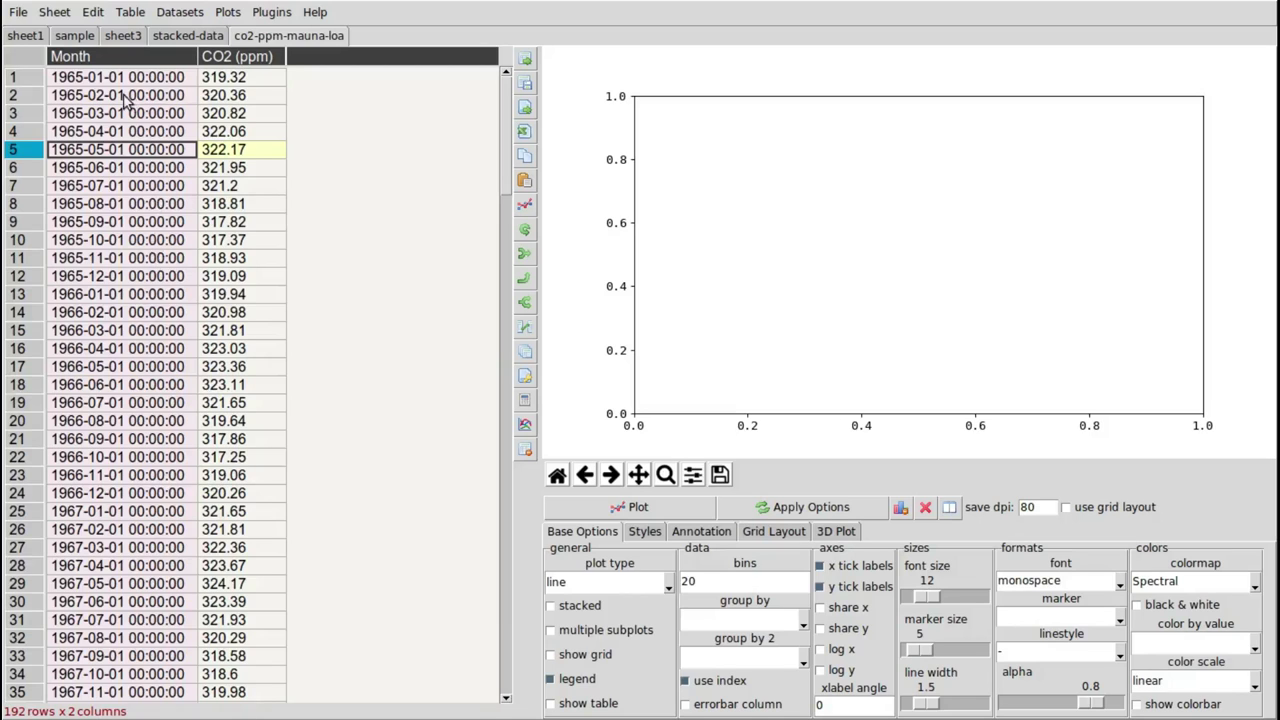
Request the table info again to check the data type of the converted Month column.
click(146, 221)
right_click(322, 149)
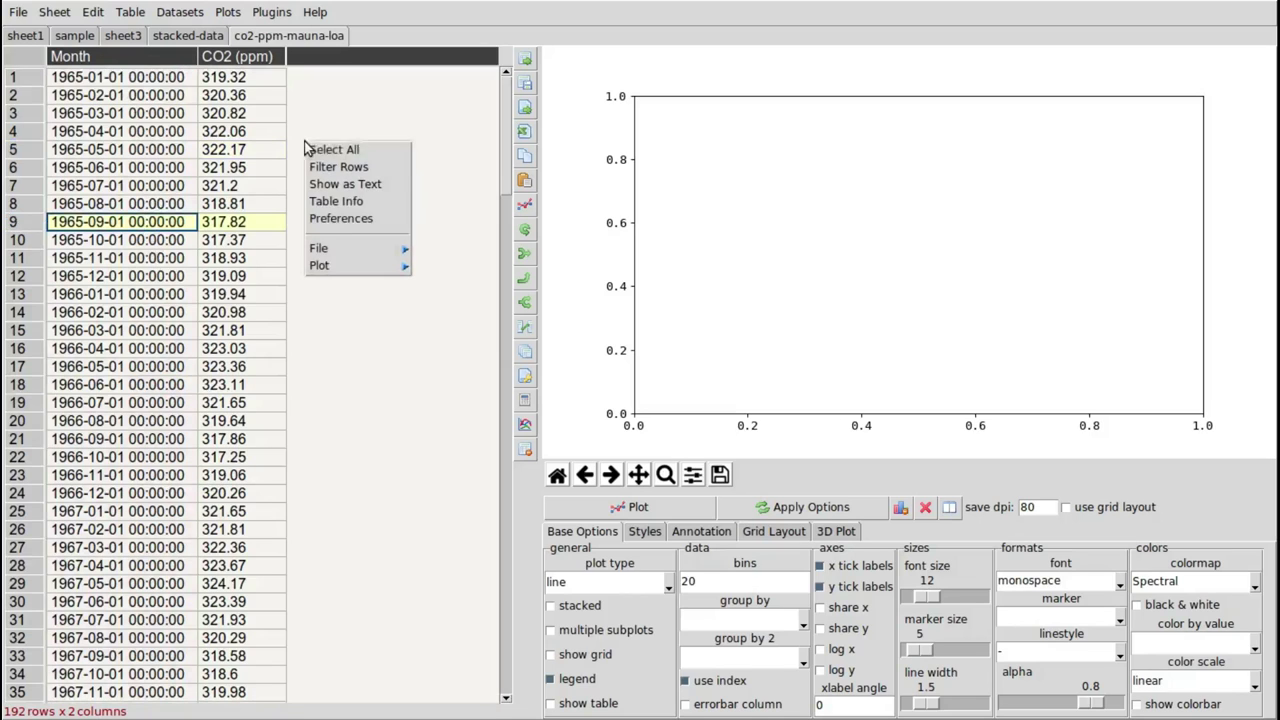
click(385, 202)
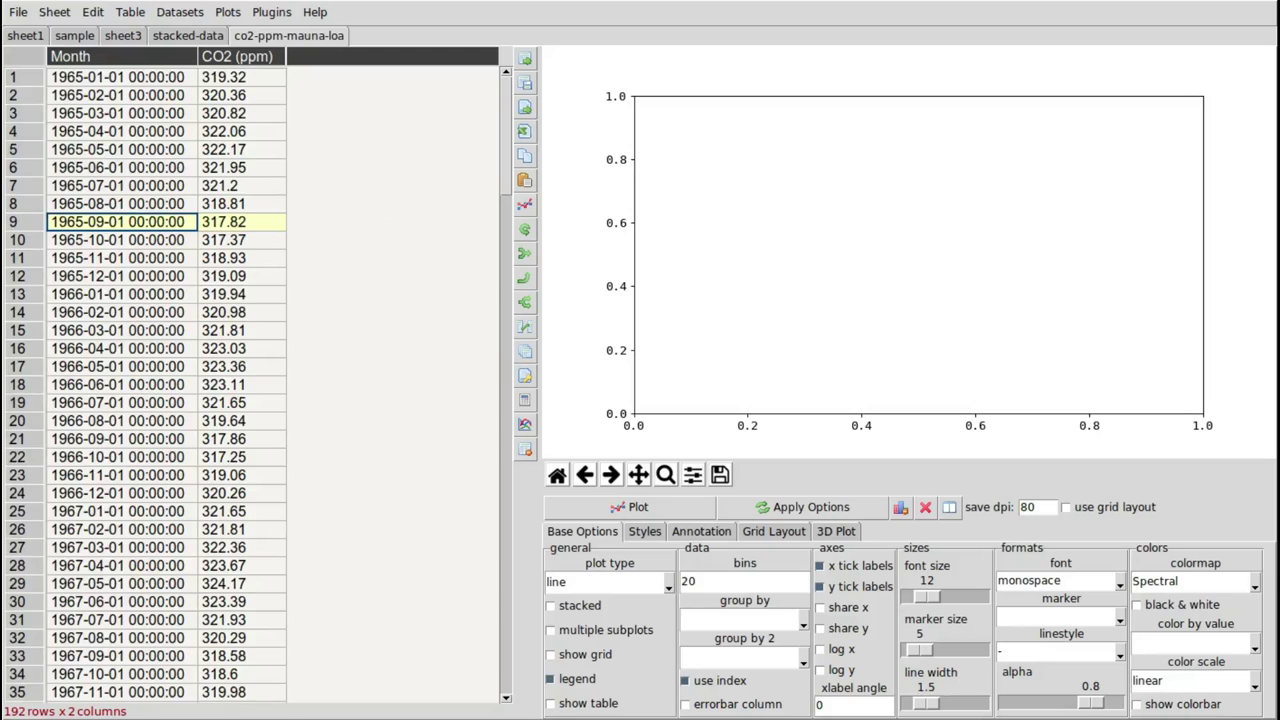
Show the table info for the CO2 data, check the Month column's data type, and close the info window.
right_click(286, 100)
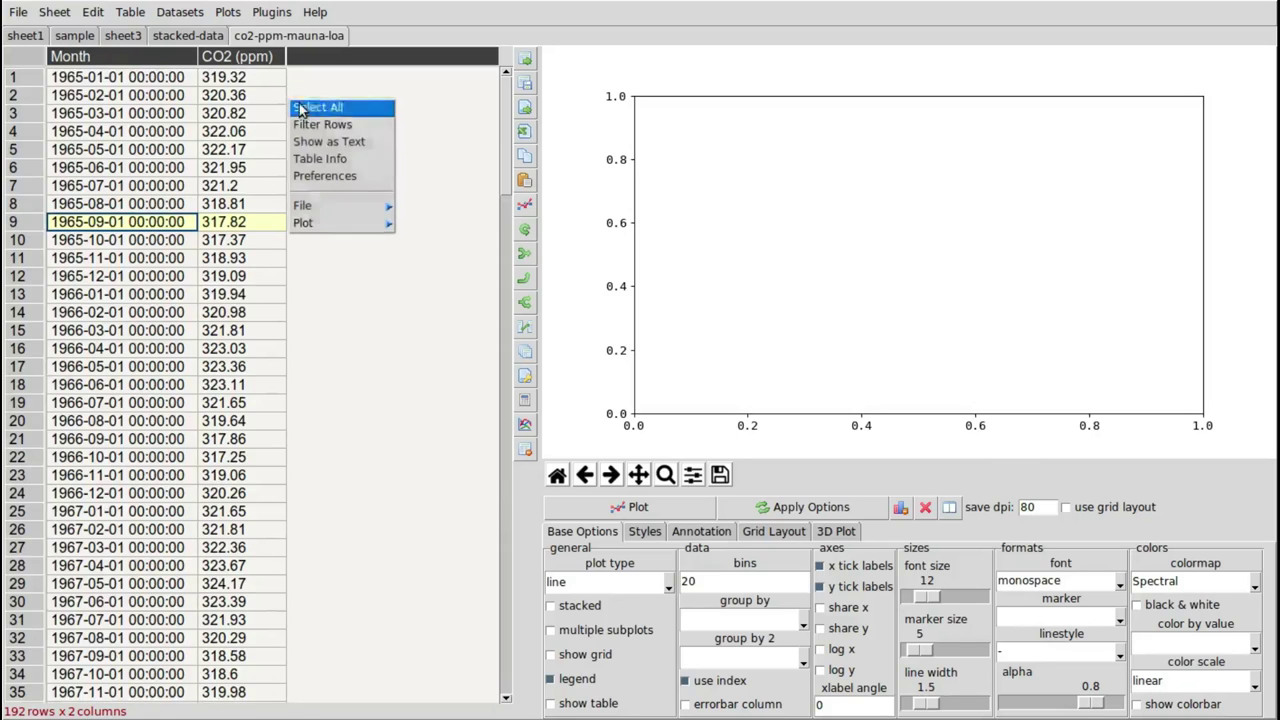
click(350, 160)
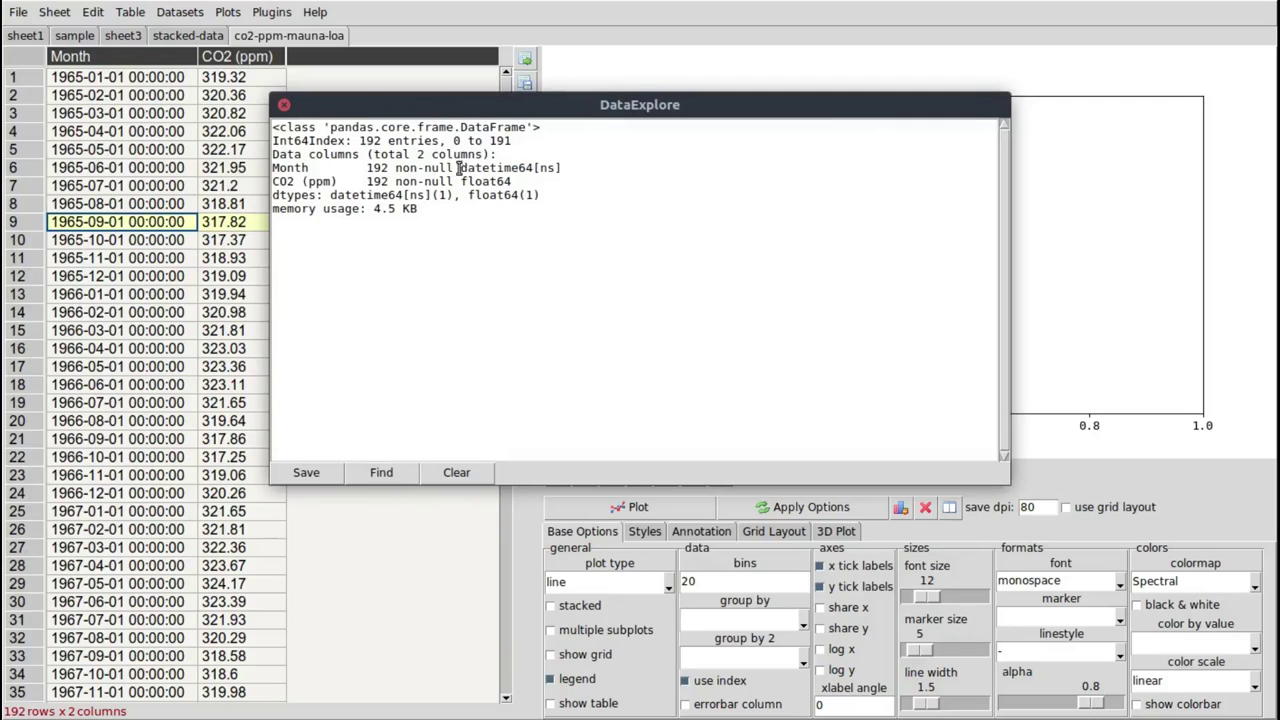
drag(461, 168, 534, 168)
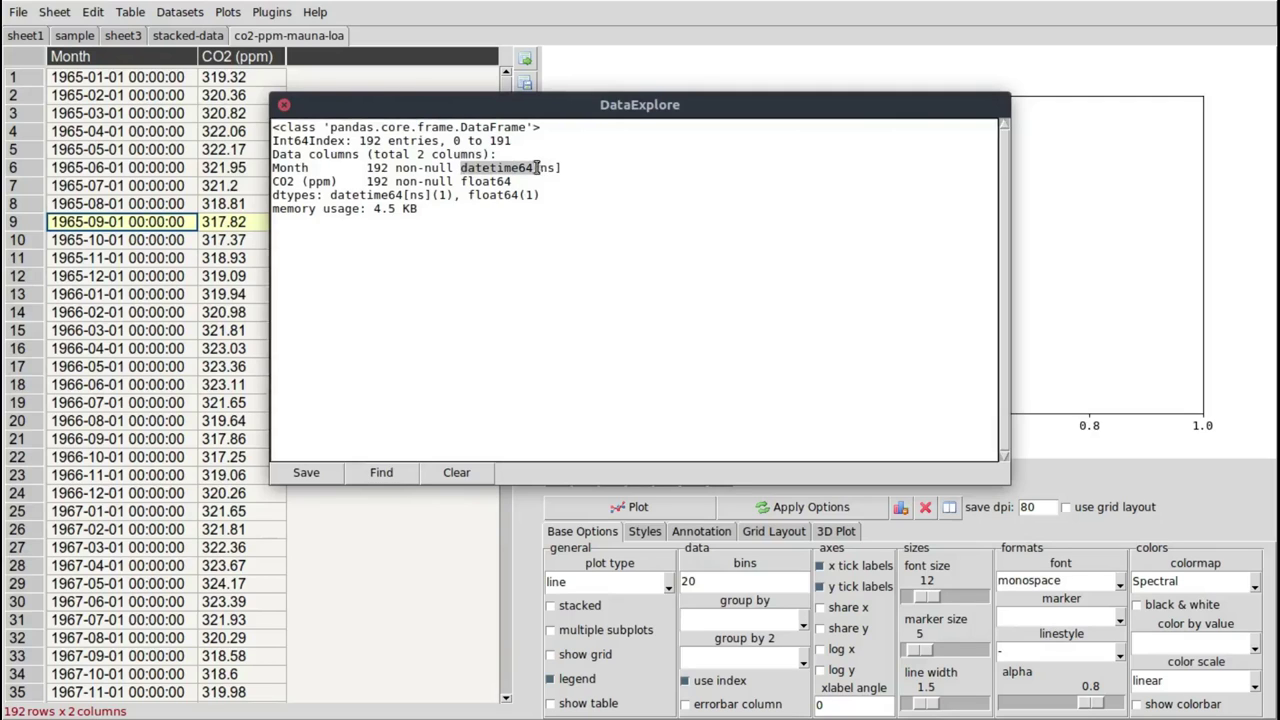
double_click(423, 217)
click(423, 217)
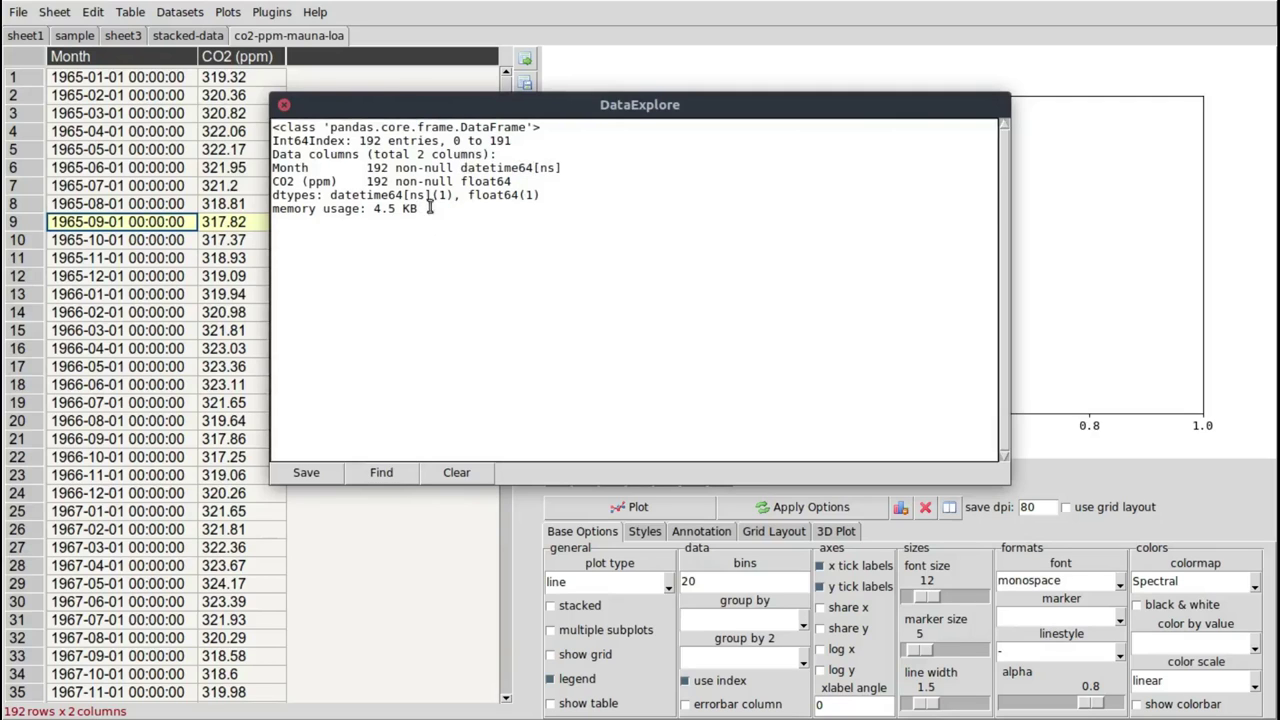
click(282, 105)
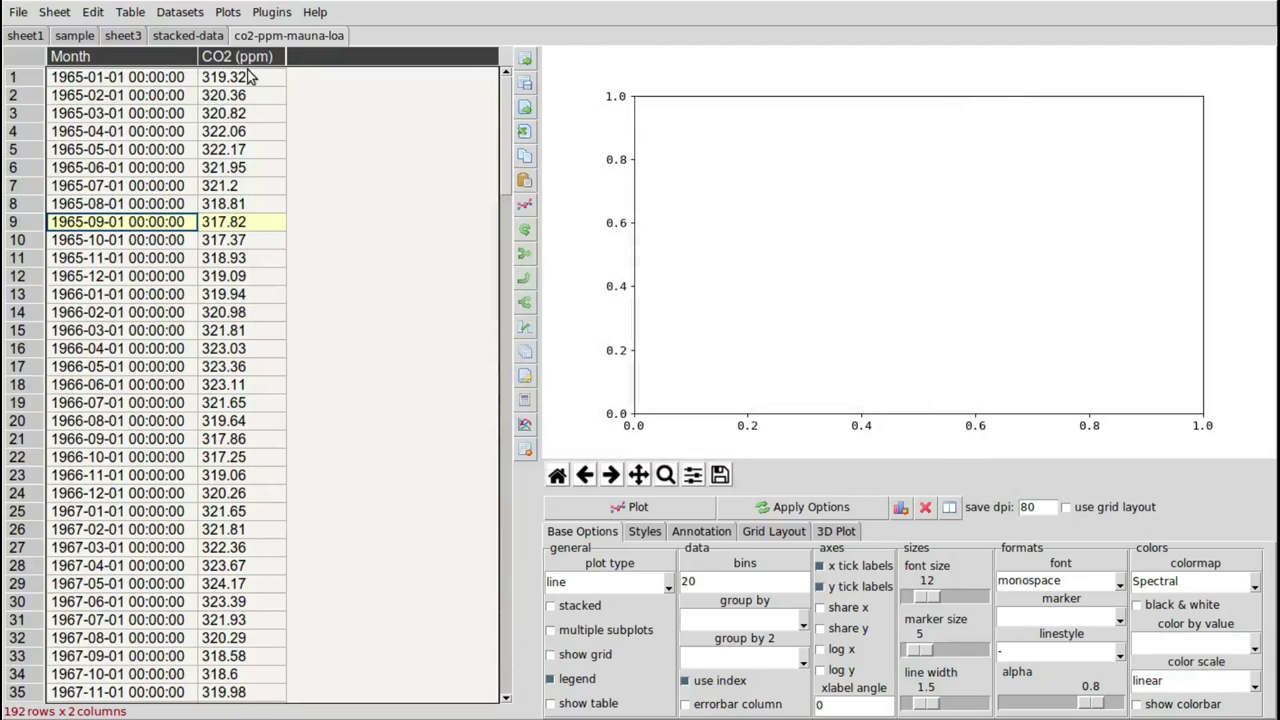
Set Month as the table index and plot CO2 (ppm) as a black and white line with line width 3.1.
right_click(146, 62)
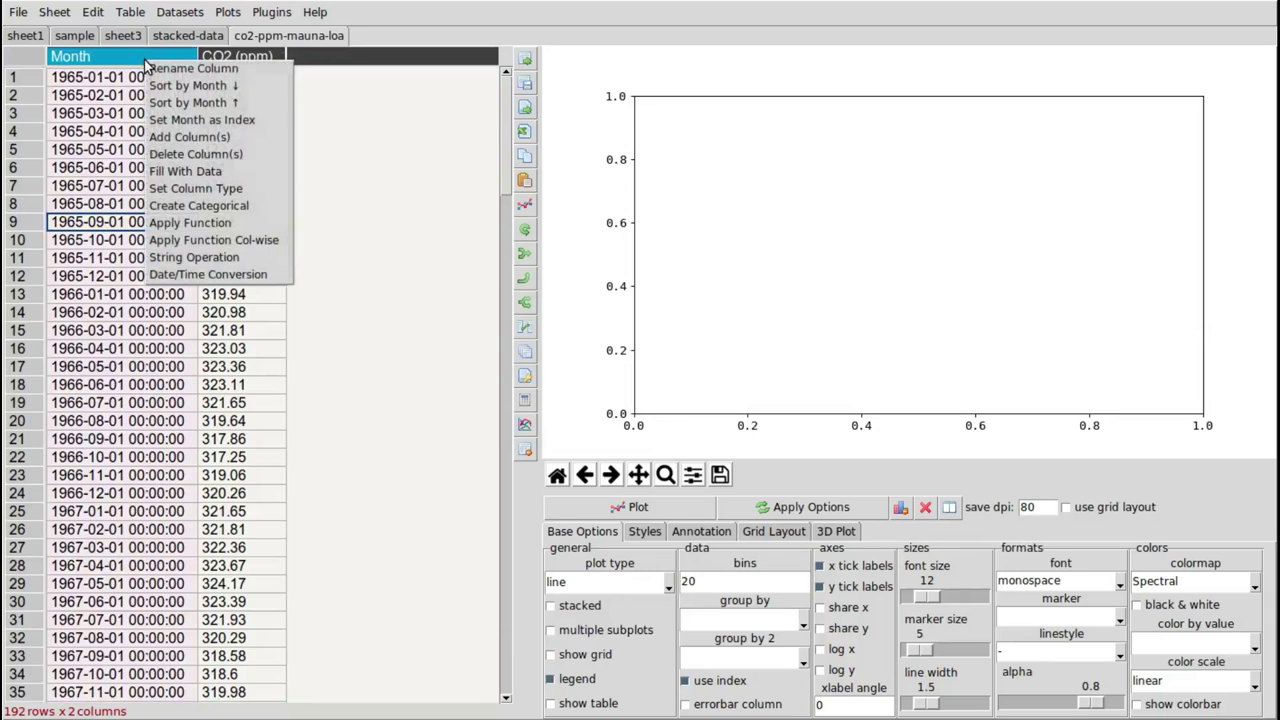
click(249, 120)
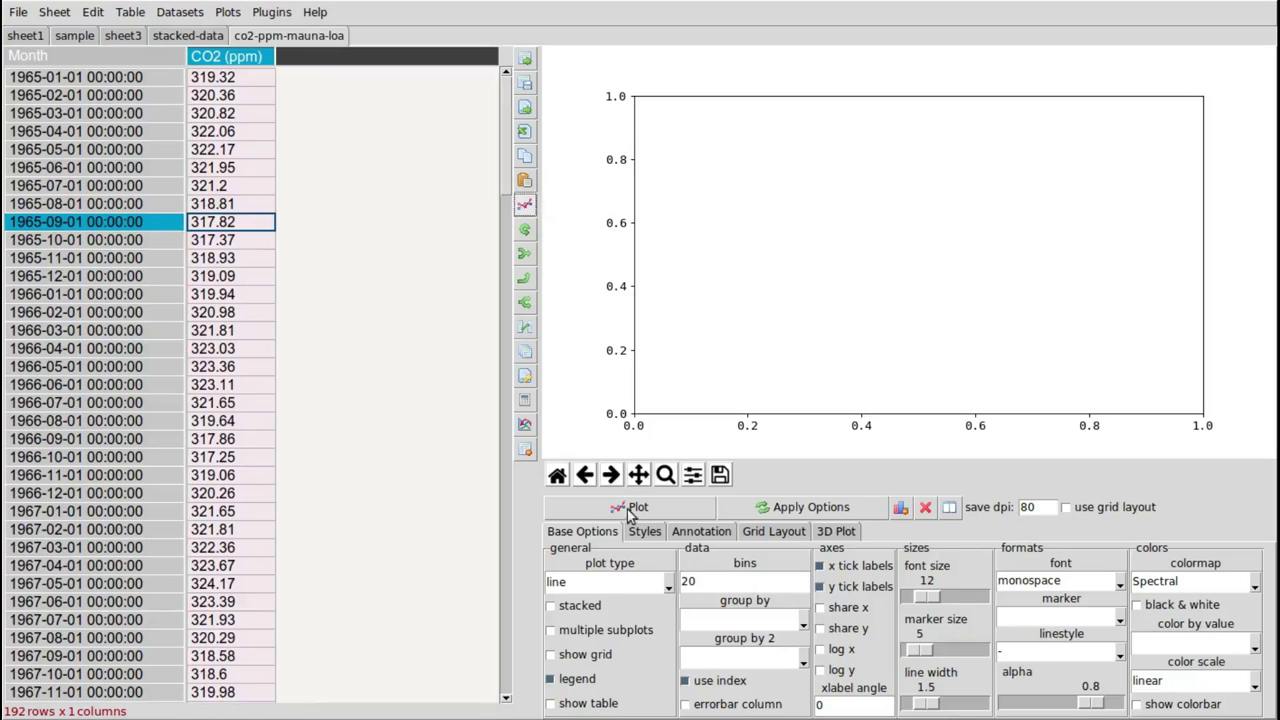
click(1168, 605)
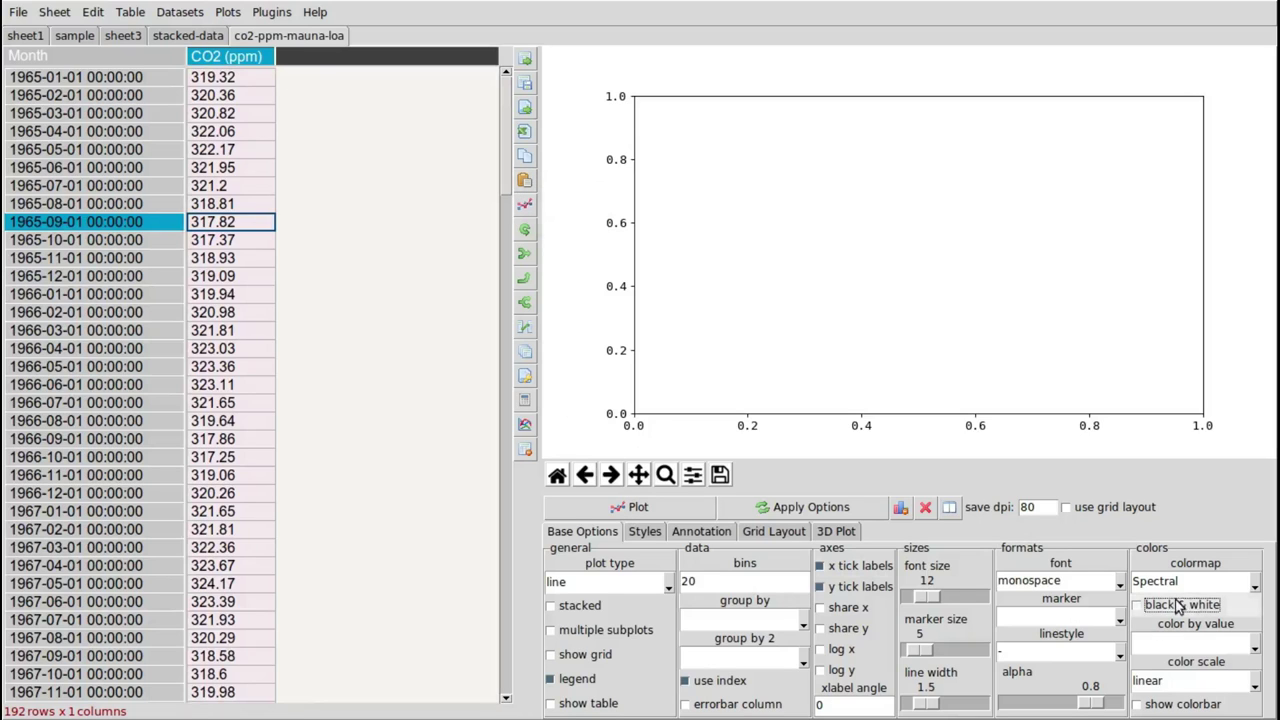
drag(930, 708, 946, 706)
click(630, 507)
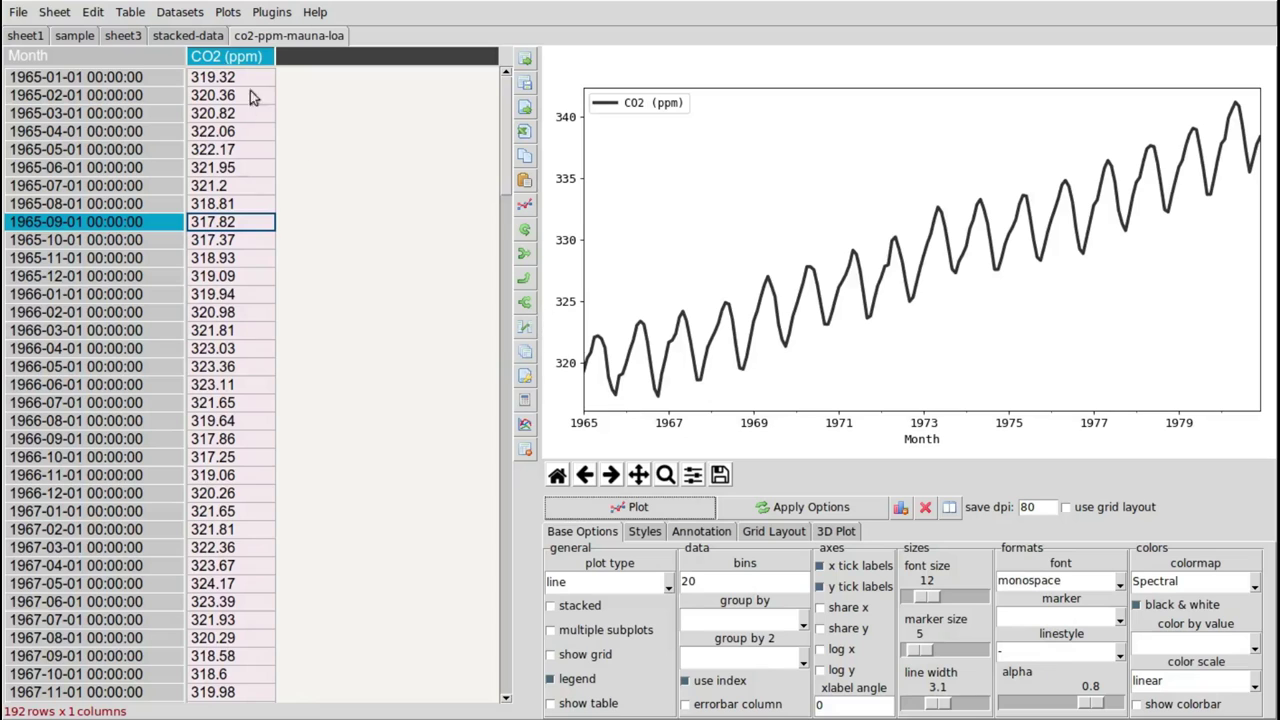
Resample the CO2 time series to annual frequency (A) with 1 period, using the mean function.
click(130, 12)
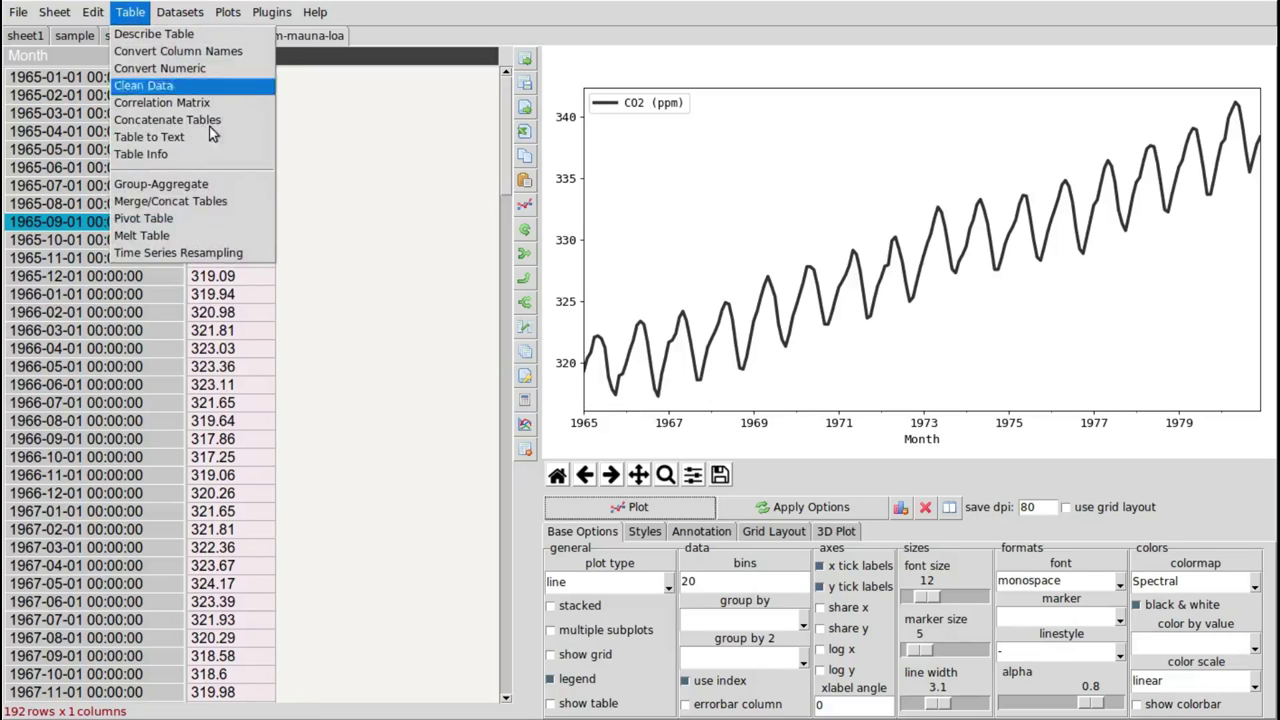
click(268, 253)
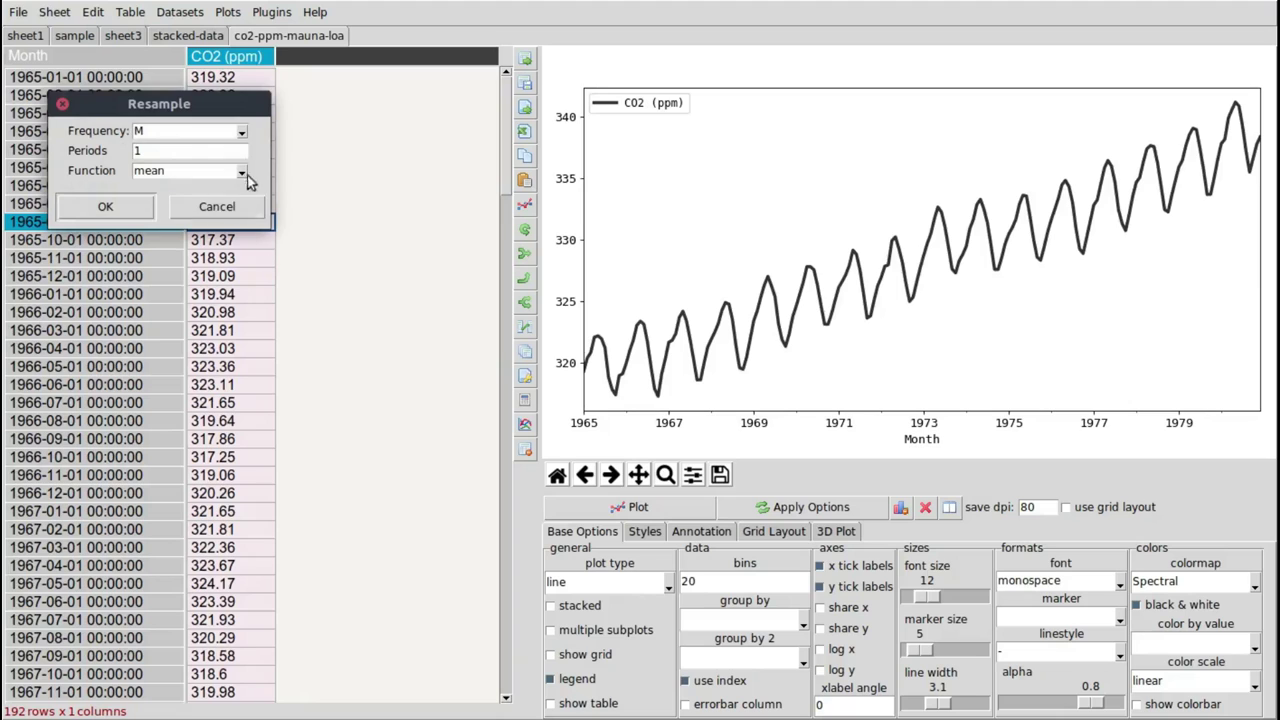
drag(242, 107, 518, 133)
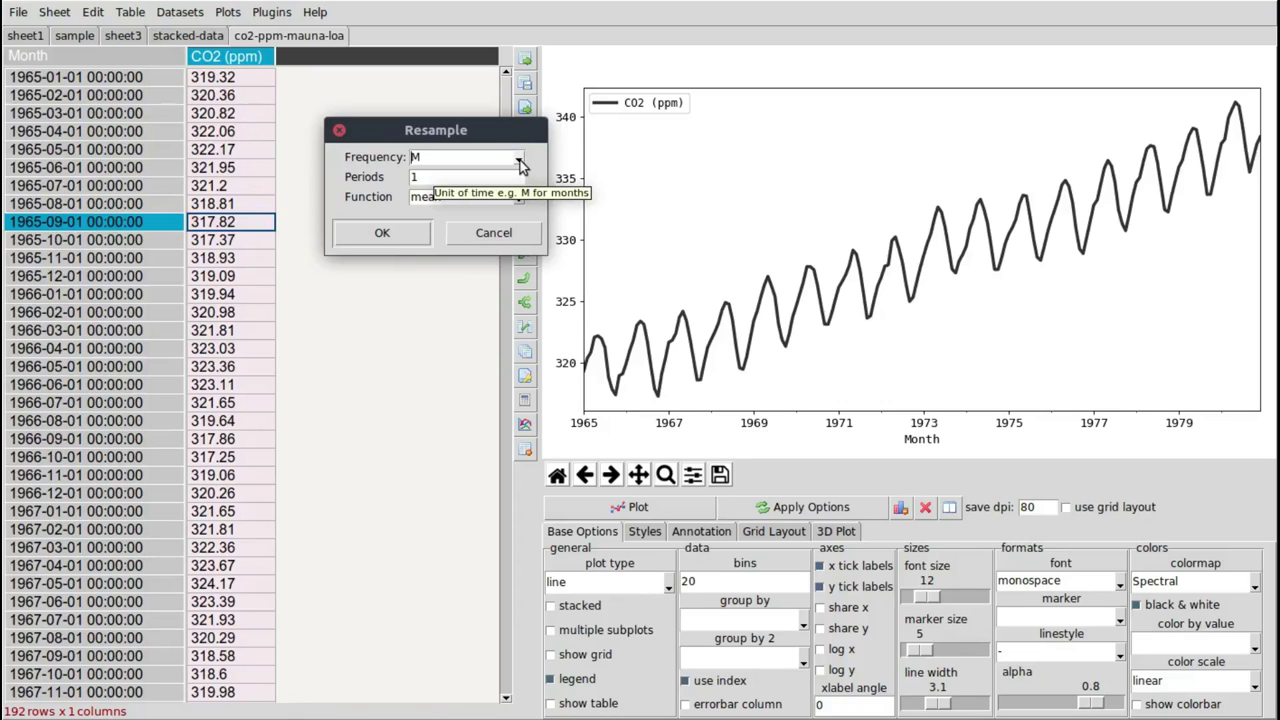
click(519, 197)
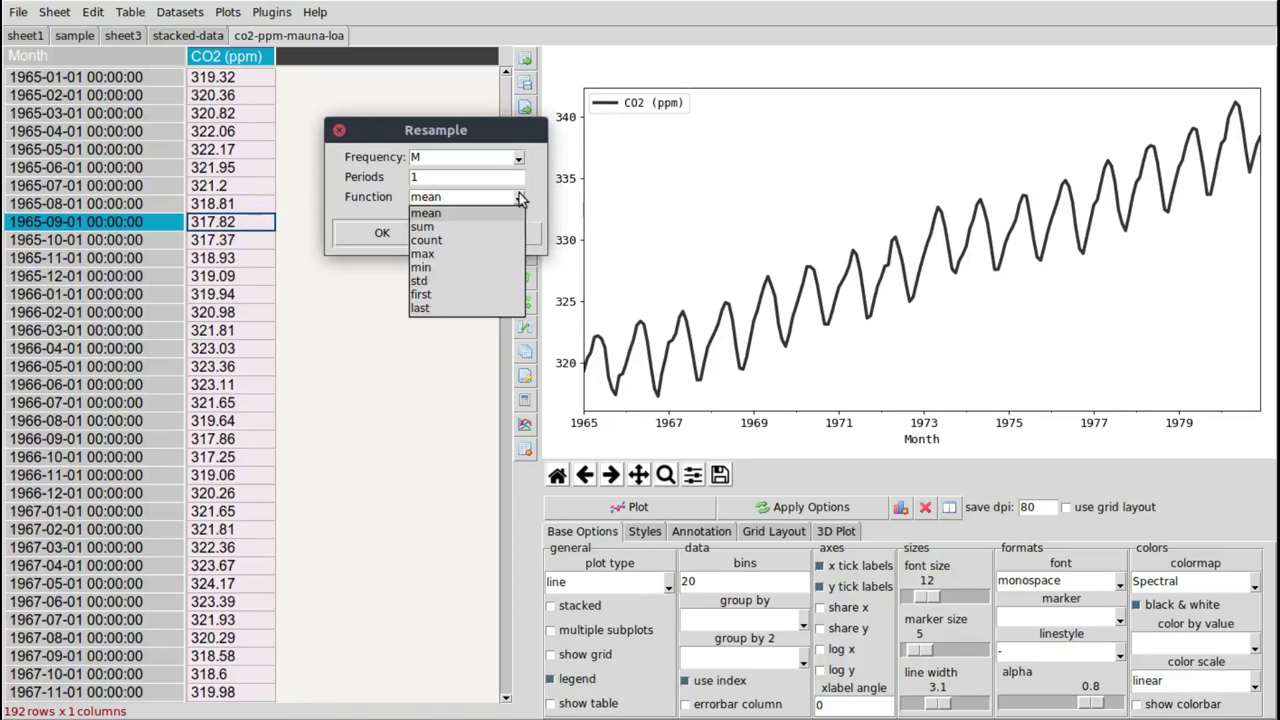
click(519, 197)
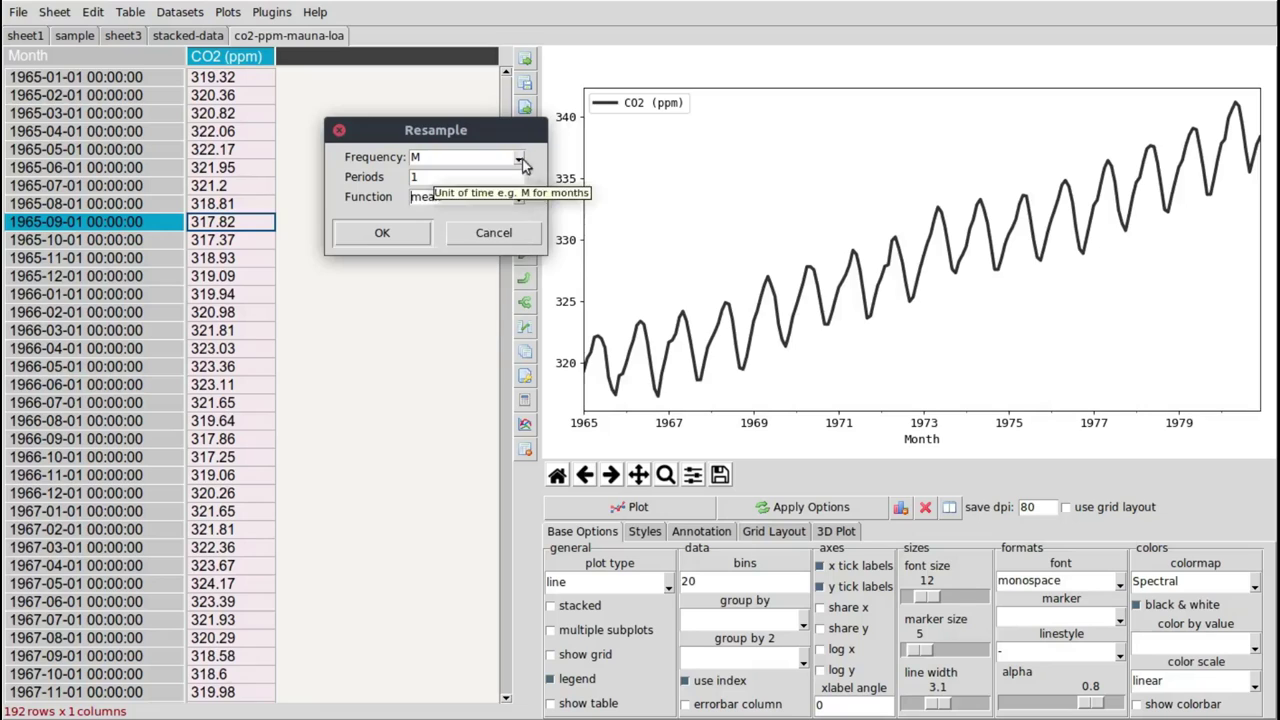
click(517, 157)
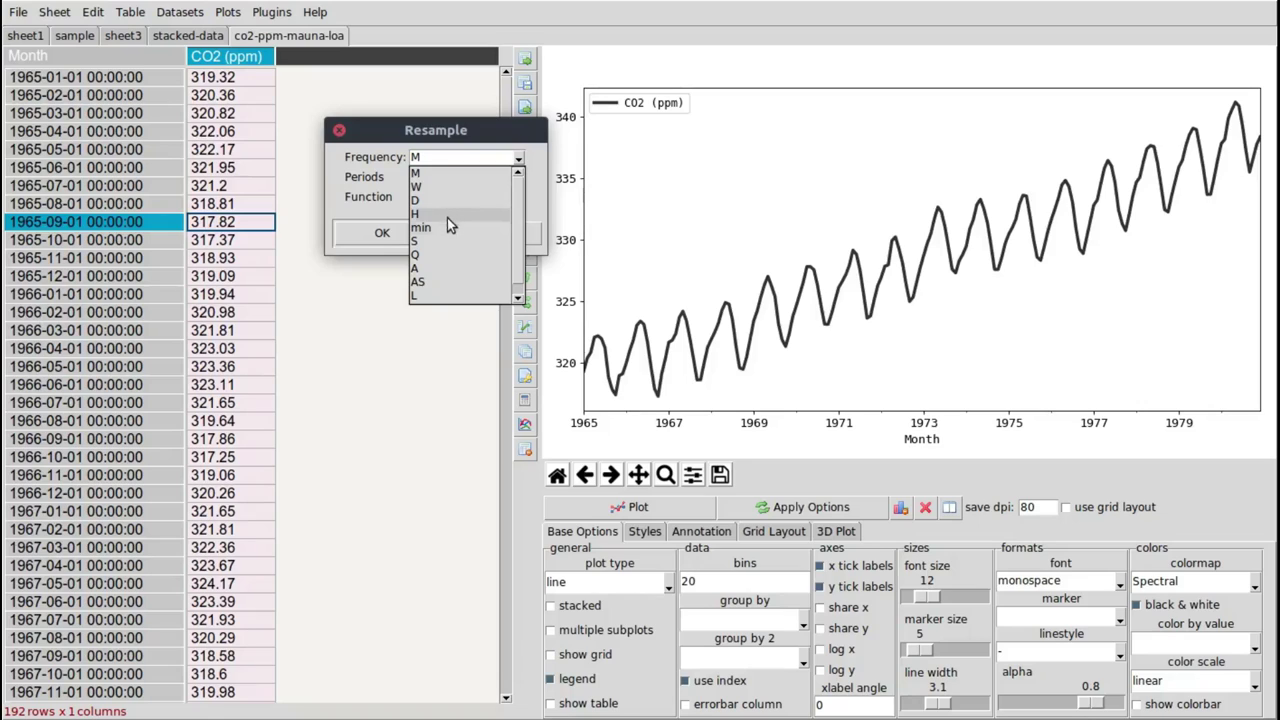
click(439, 270)
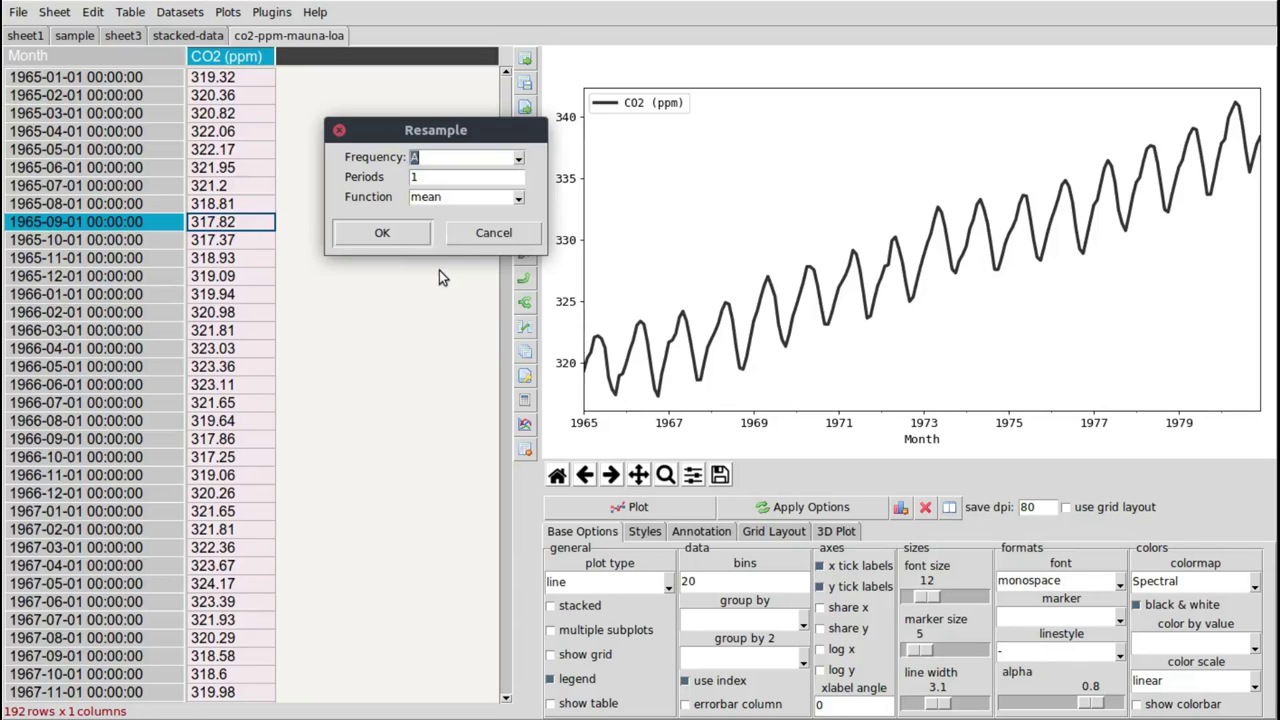
click(393, 234)
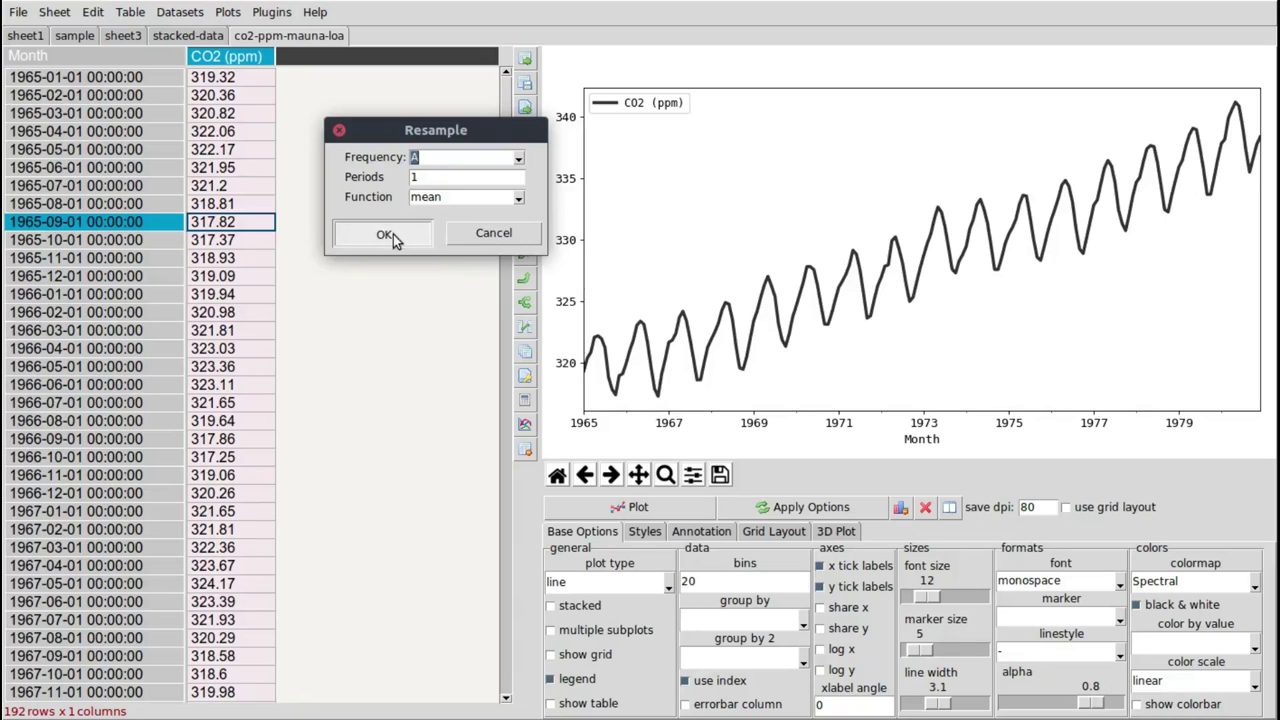
click(407, 230)
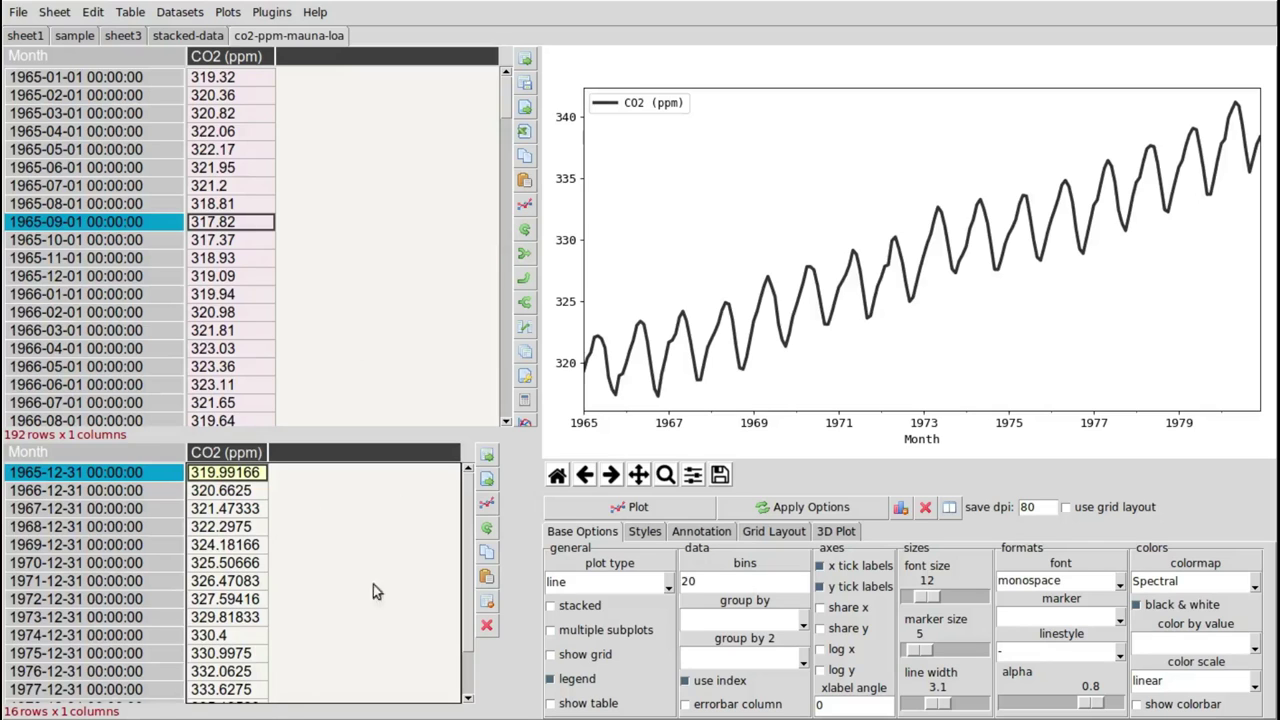
Look through the resampled sub-table and plot its CO2 (ppm) column.
scroll(465, 533, down, 2)
scroll(350, 505, up, 2)
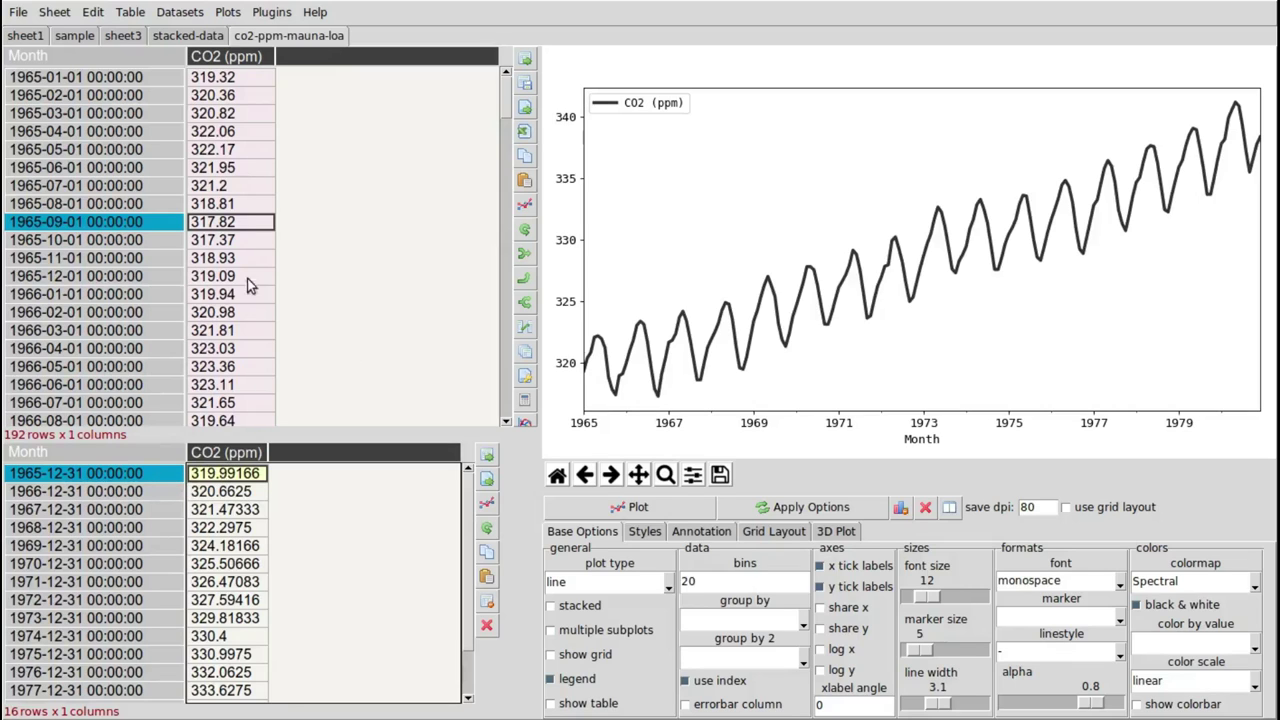
click(228, 453)
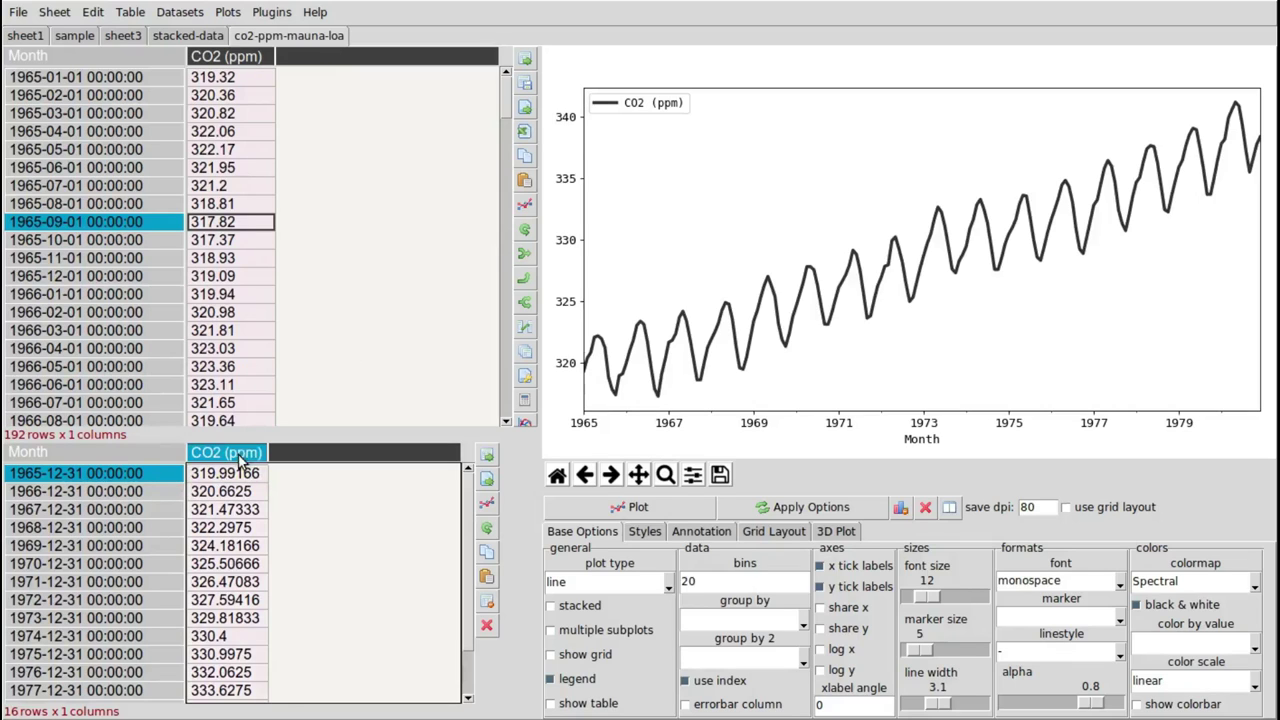
click(487, 505)
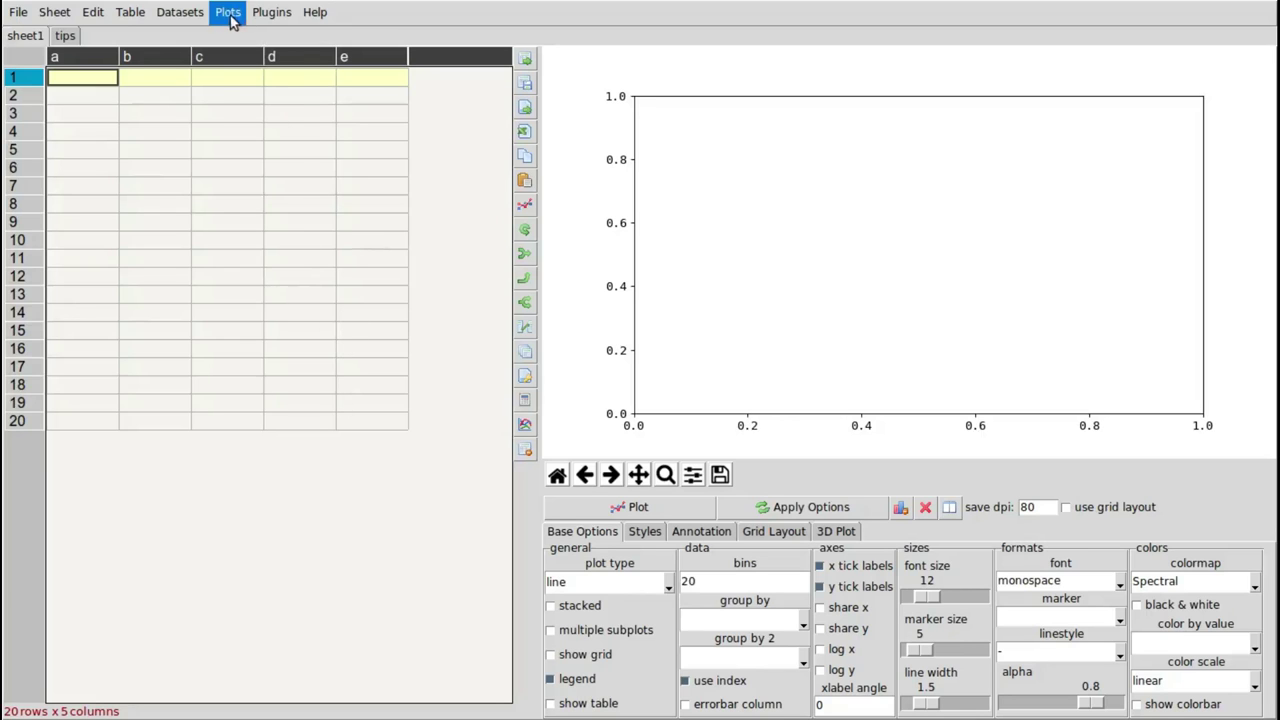
Load the Iris sample dataset, select the whole table, and plot it as a scatter plot.
click(180, 12)
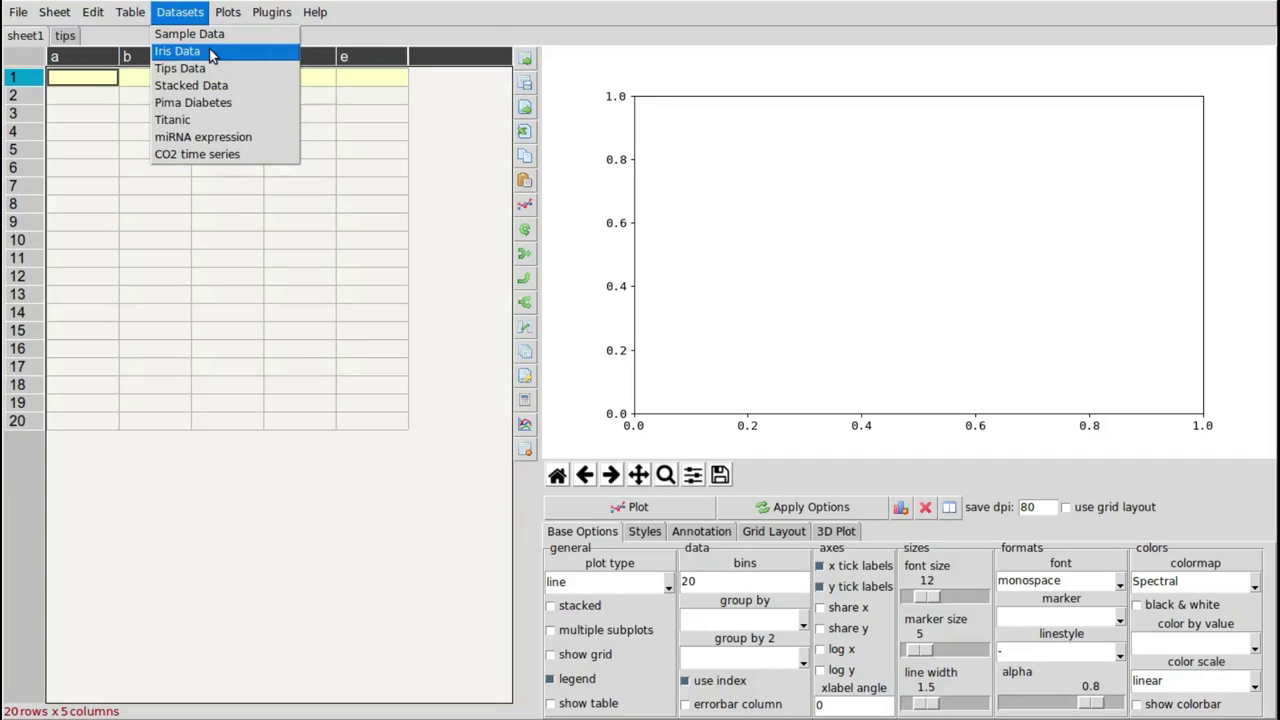
click(210, 52)
click(40, 58)
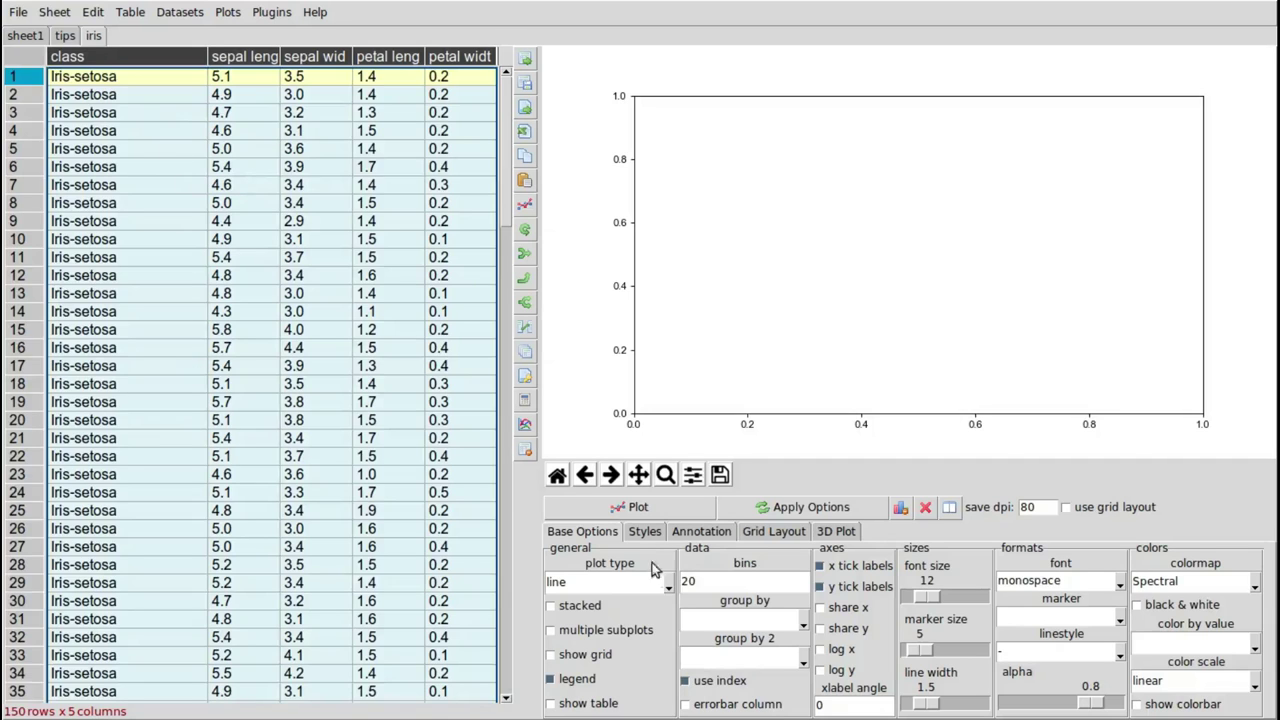
scroll(641, 584, down, 1)
click(630, 507)
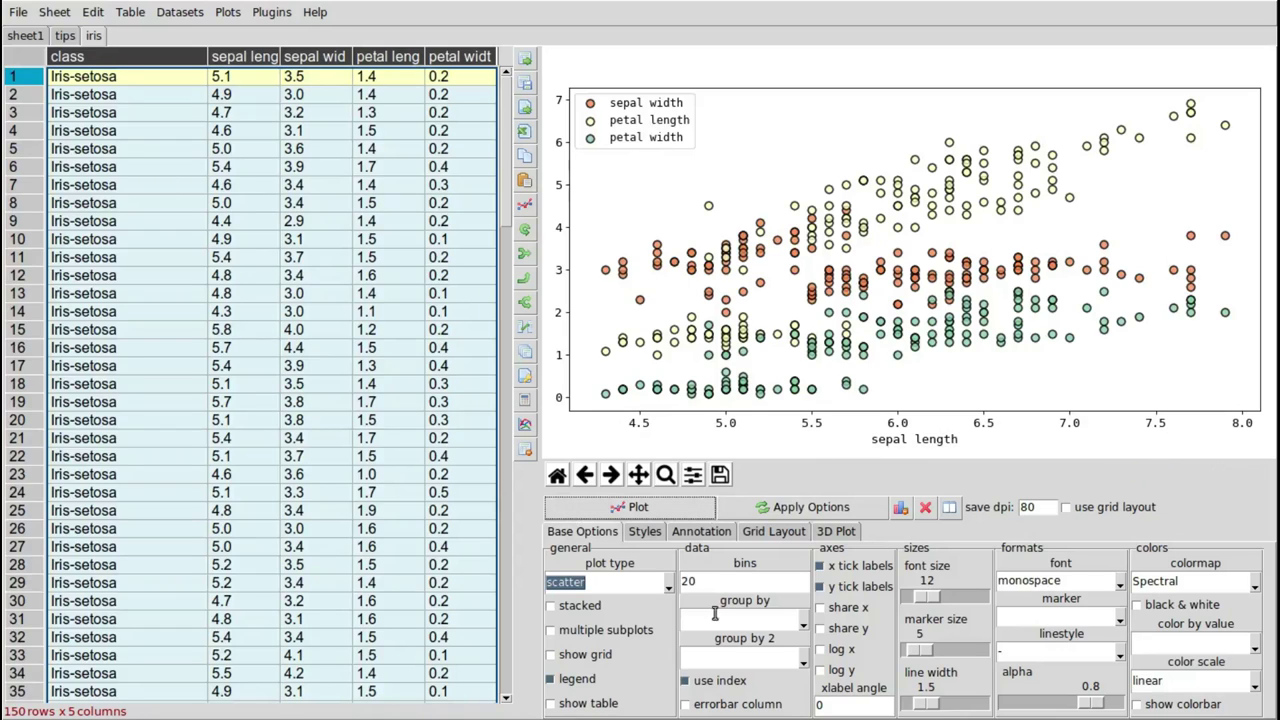
Group the iris scatter plot by class and redraw it.
click(803, 624)
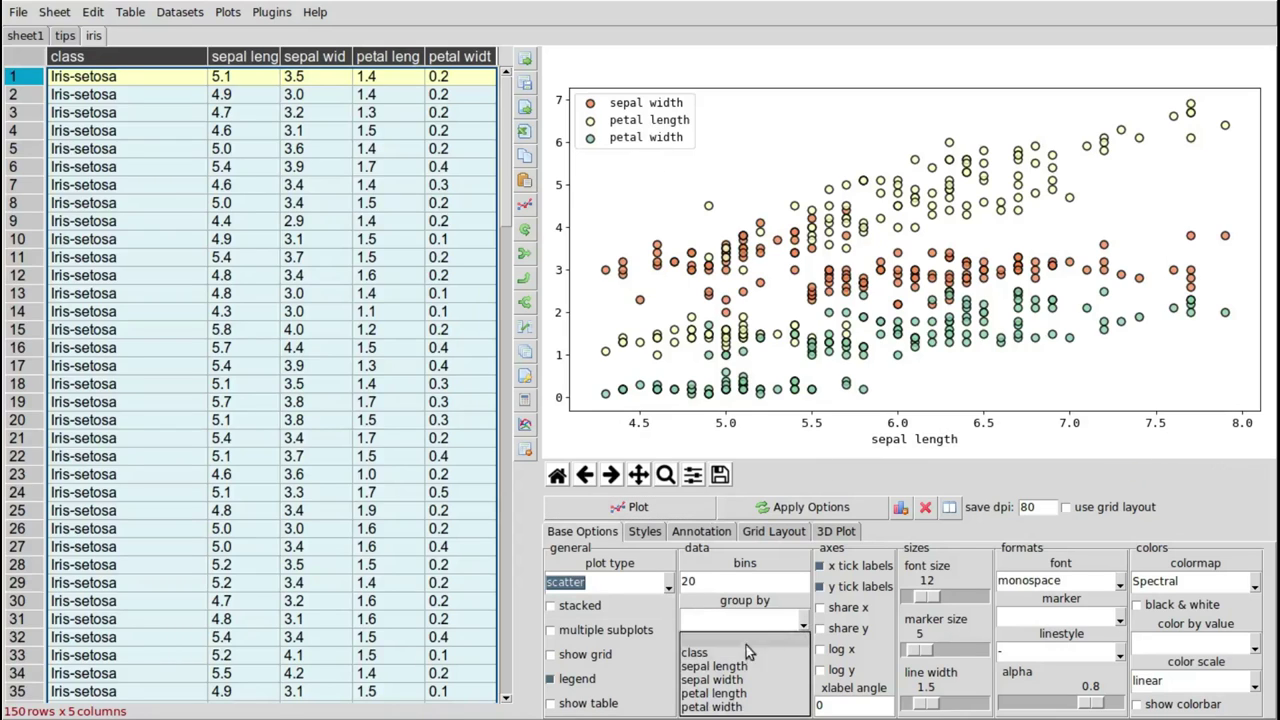
click(746, 640)
click(666, 509)
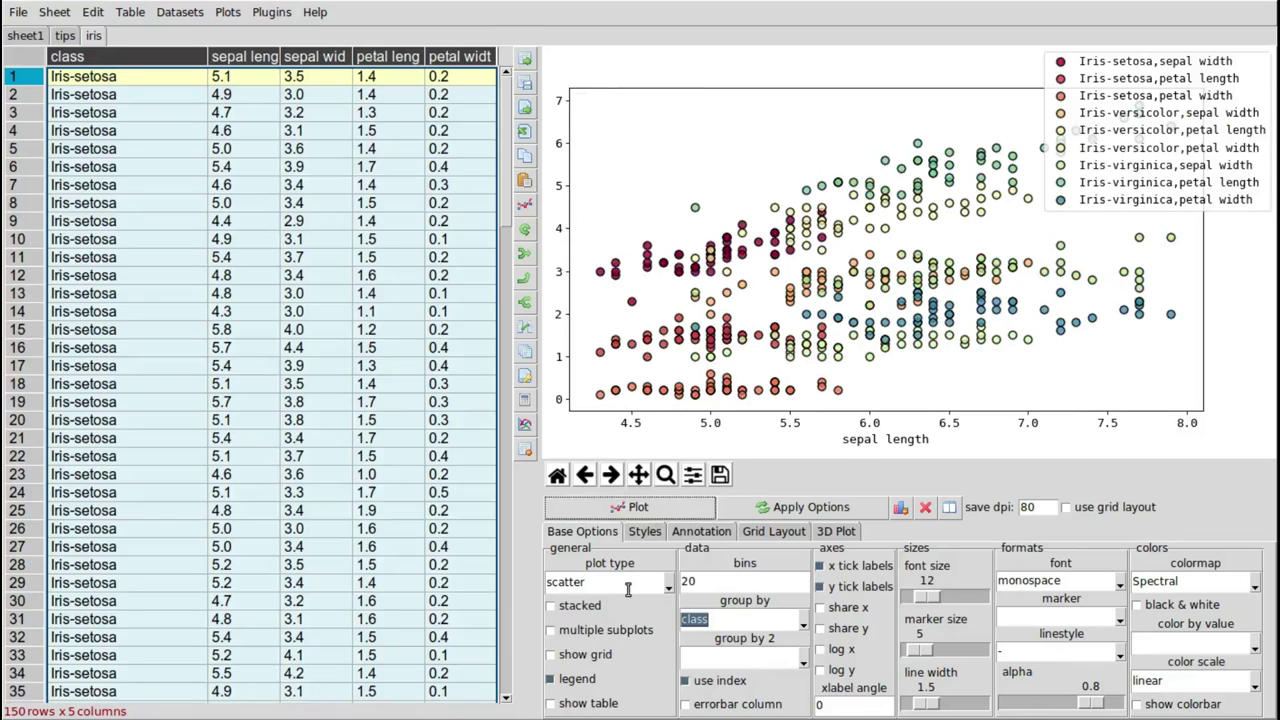
Split the class-grouped scatter plot into multiple subplots and redraw it.
double_click(626, 590)
click(600, 630)
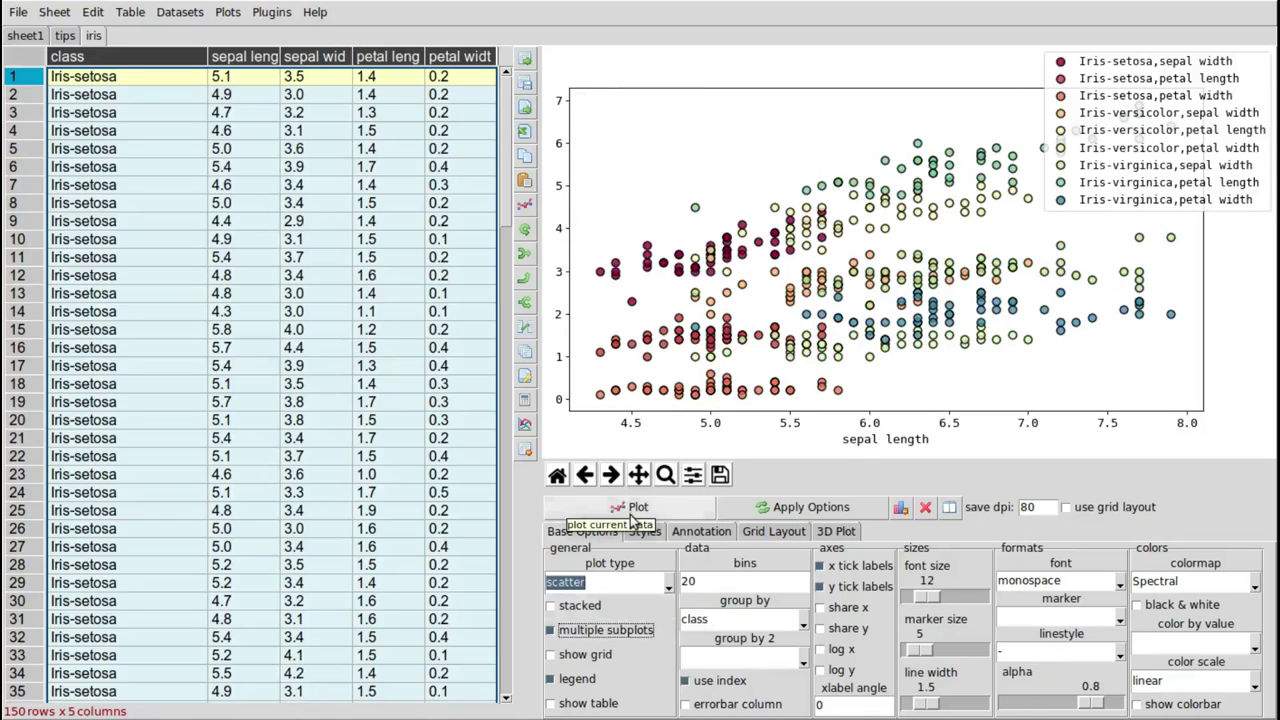
click(633, 509)
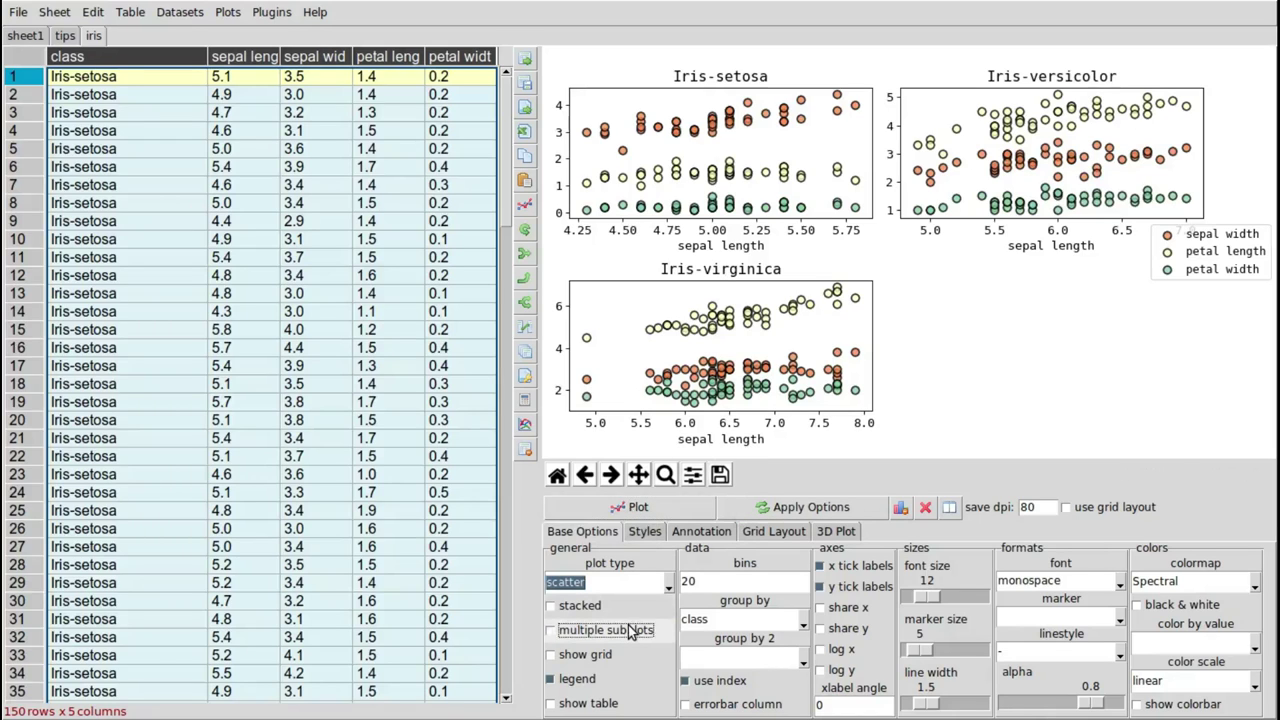
Turn off multiple subplots, clear the class grouping, and replot the iris data on a single set of axes.
click(630, 630)
drag(716, 615, 659, 617)
key(BackSpace)
click(626, 508)
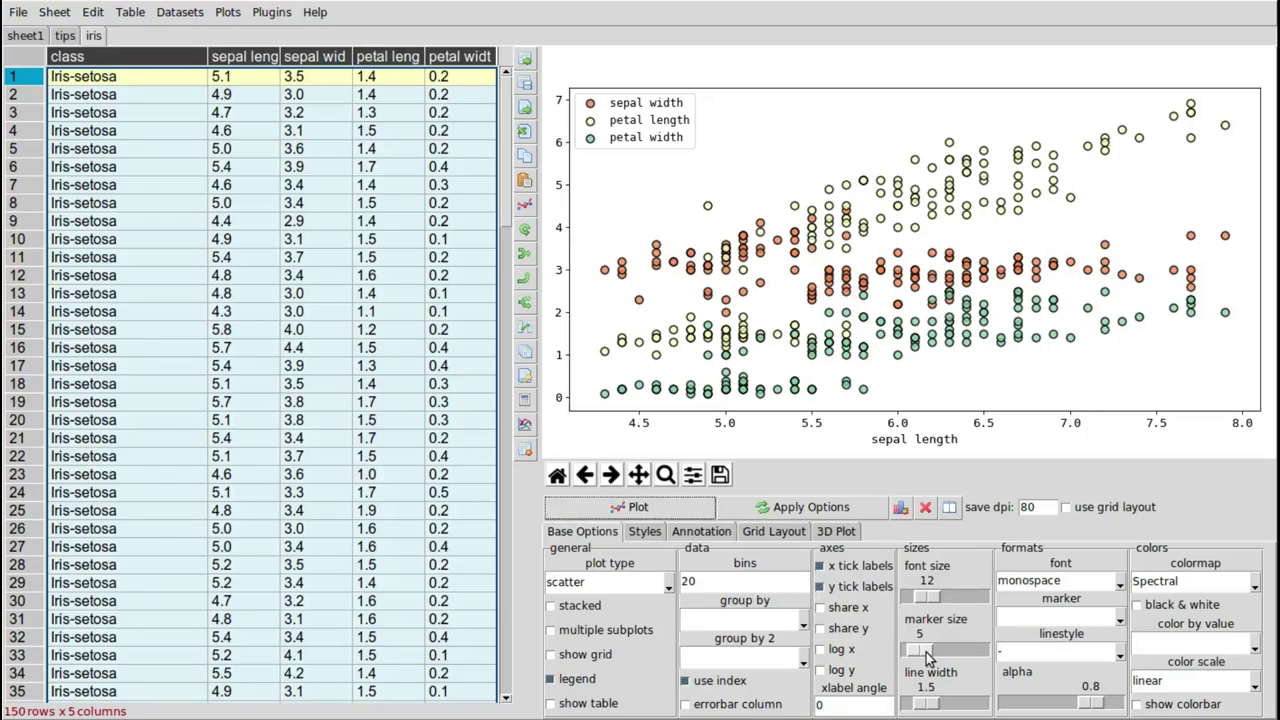
Replot the iris scatter with marker size 24, font size 17, line width 0.8, Arial font, and the Vega20b colormap.
drag(926, 652, 945, 650)
drag(928, 597, 945, 597)
scroll(1060, 598, down, 1)
drag(935, 707, 913, 706)
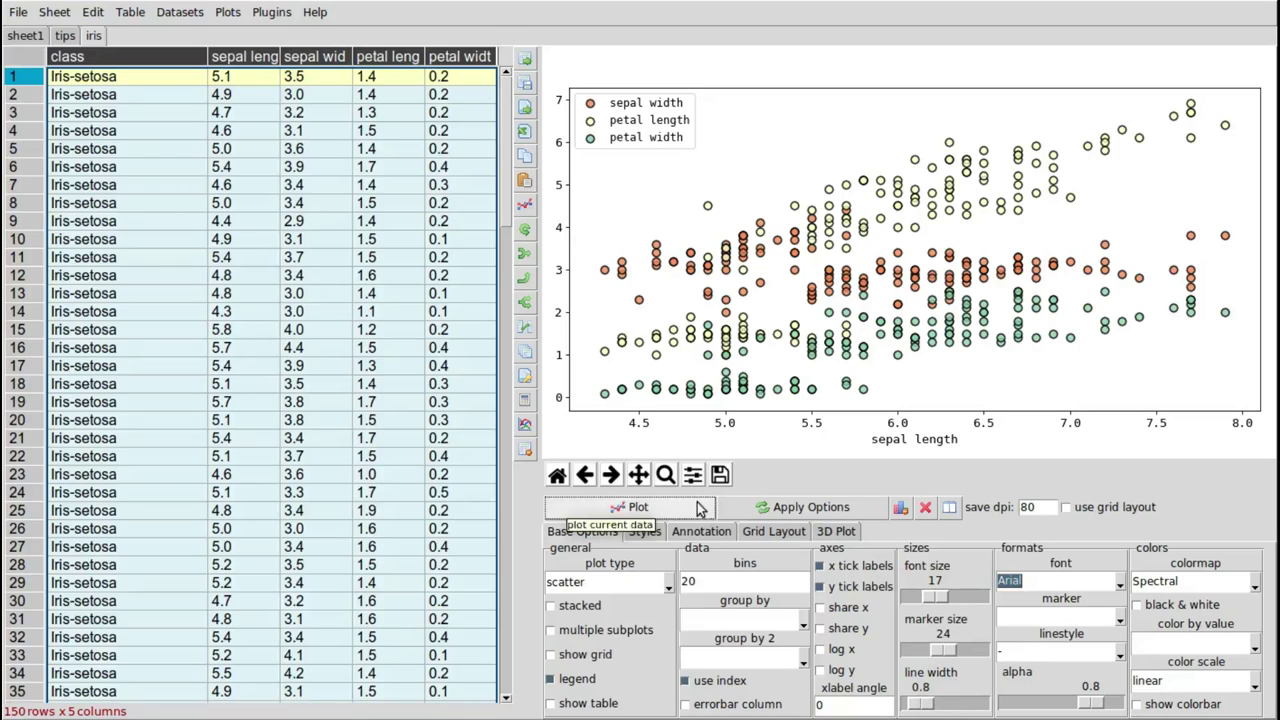
scroll(1190, 582, down, 3)
click(691, 510)
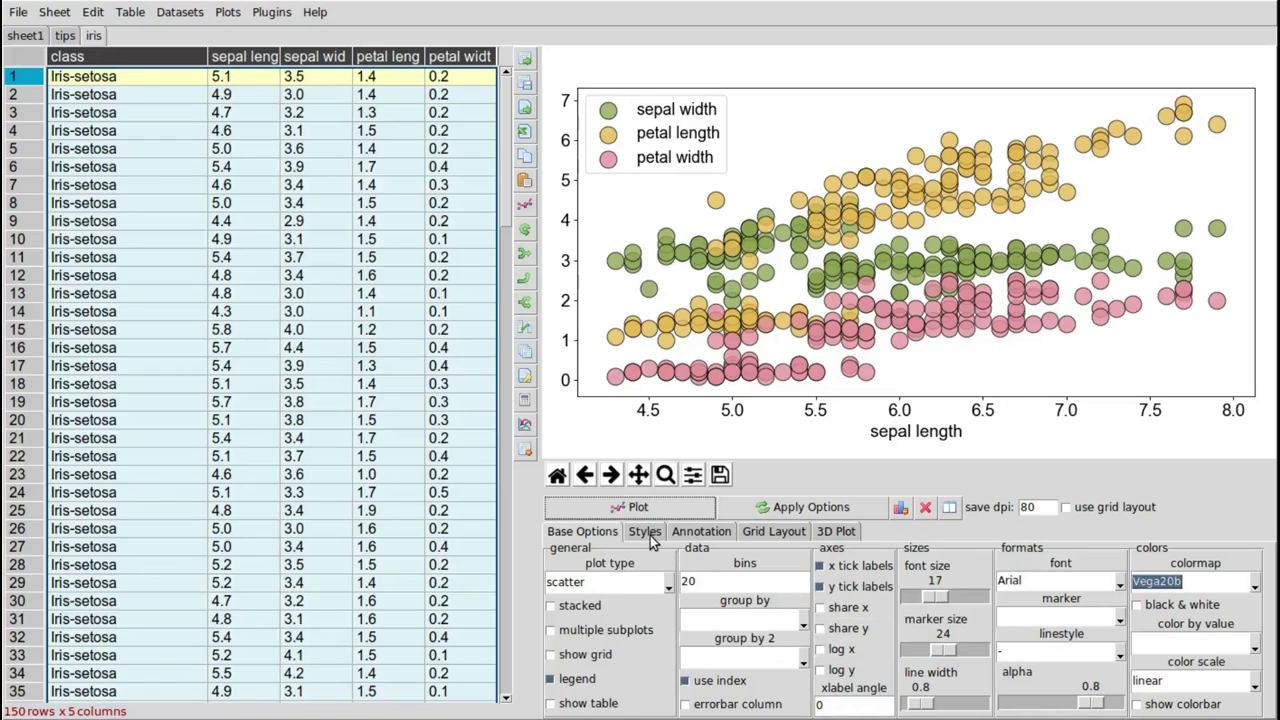
Add the global title "title" to the scatter plot and redraw it.
click(688, 540)
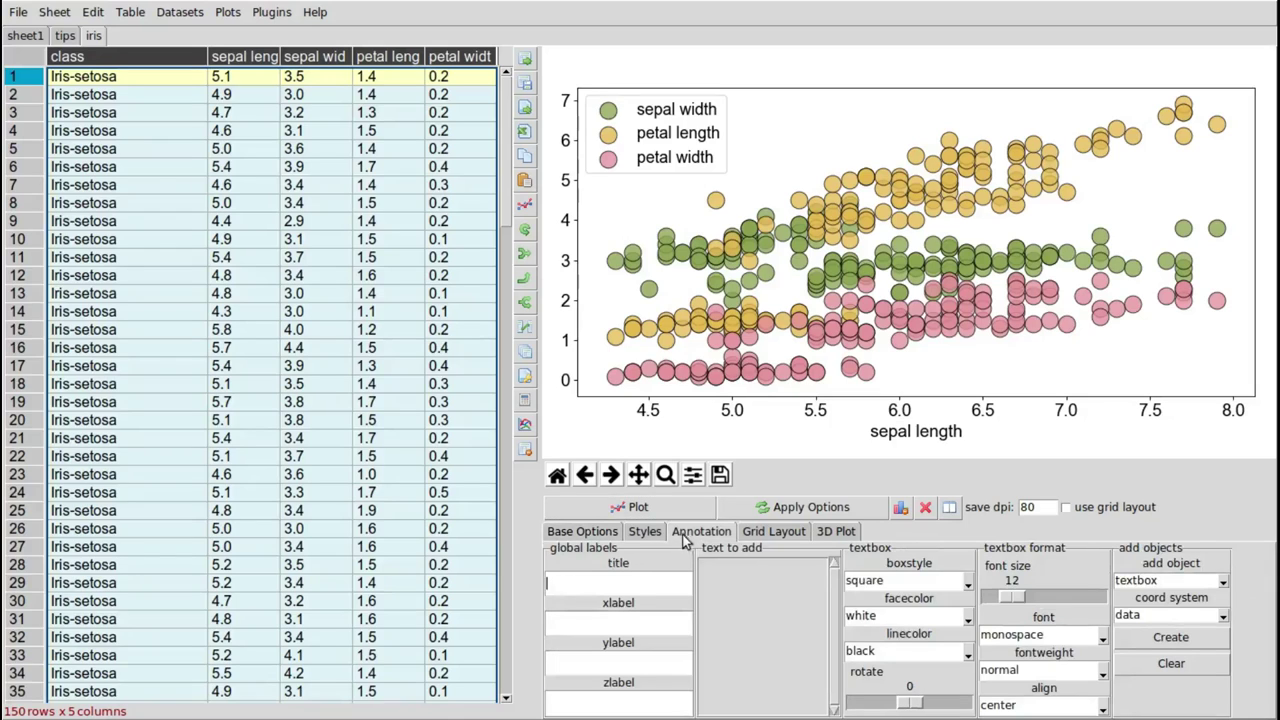
click(622, 588)
click(688, 506)
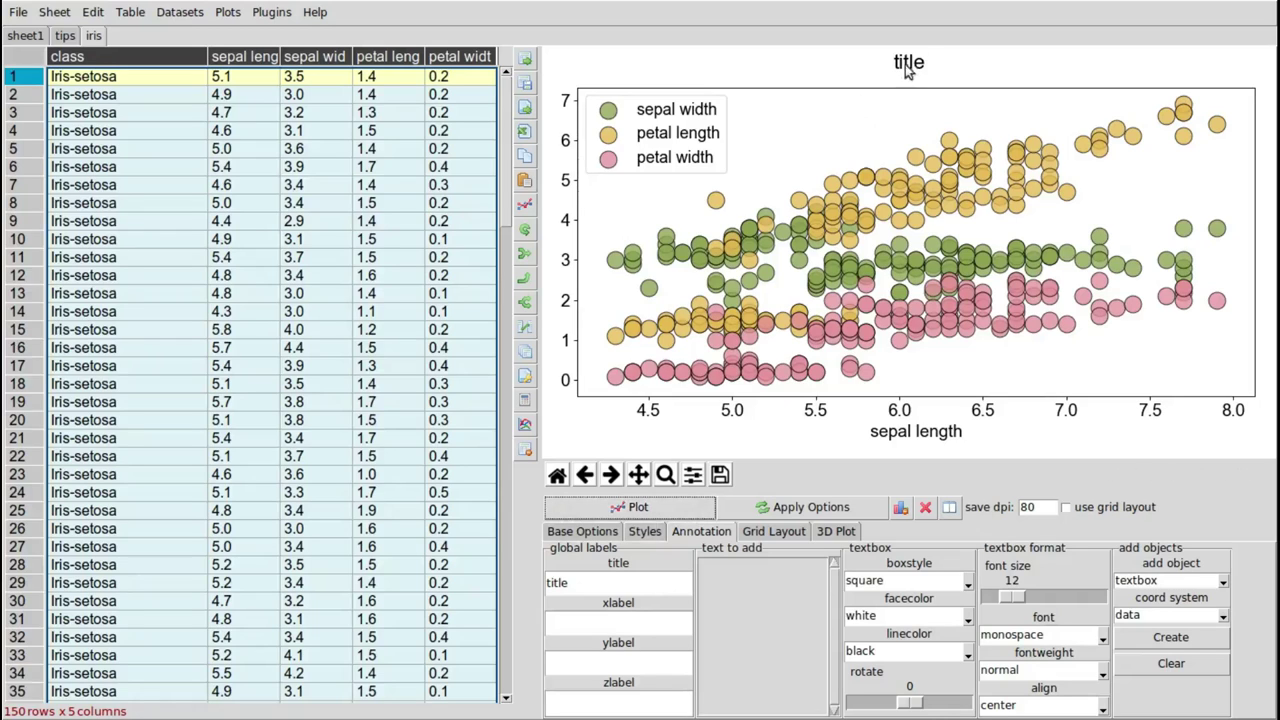
Add a yellow square textbox reading "hello" at font size 18 and place it in the plot's lower-right area.
click(746, 602)
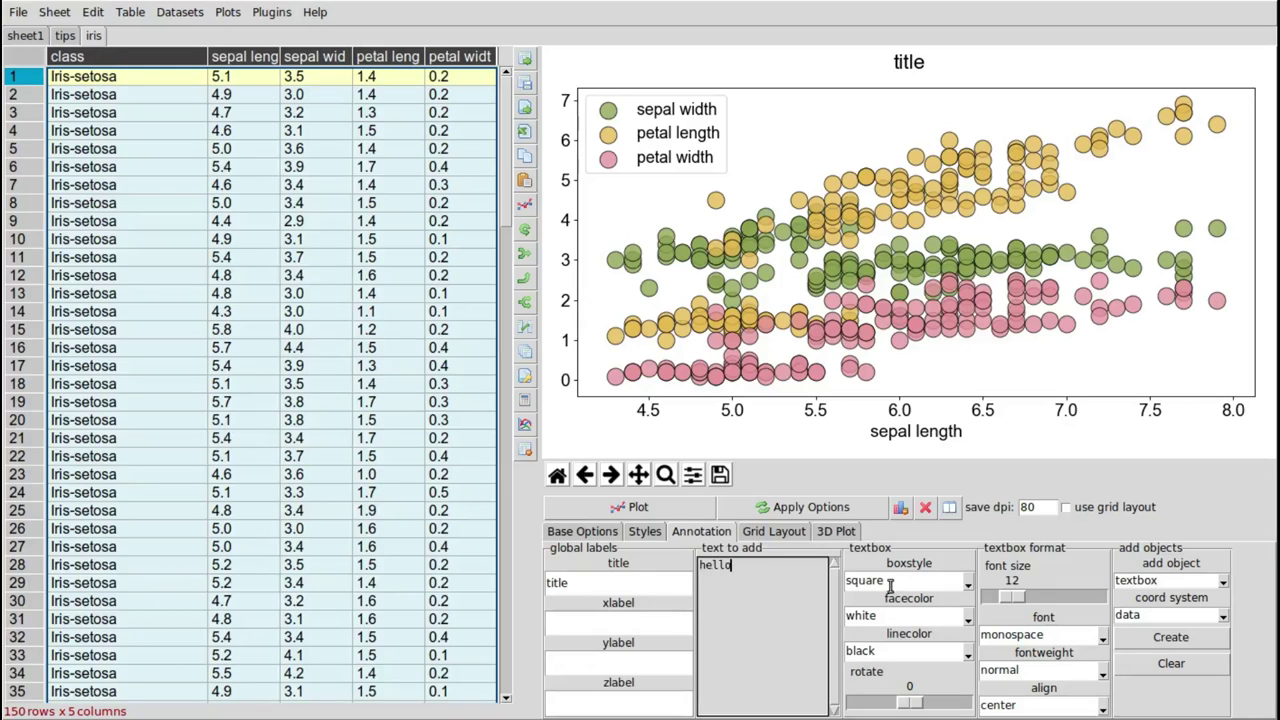
scroll(1003, 600, up, 6)
scroll(918, 620, down, 1)
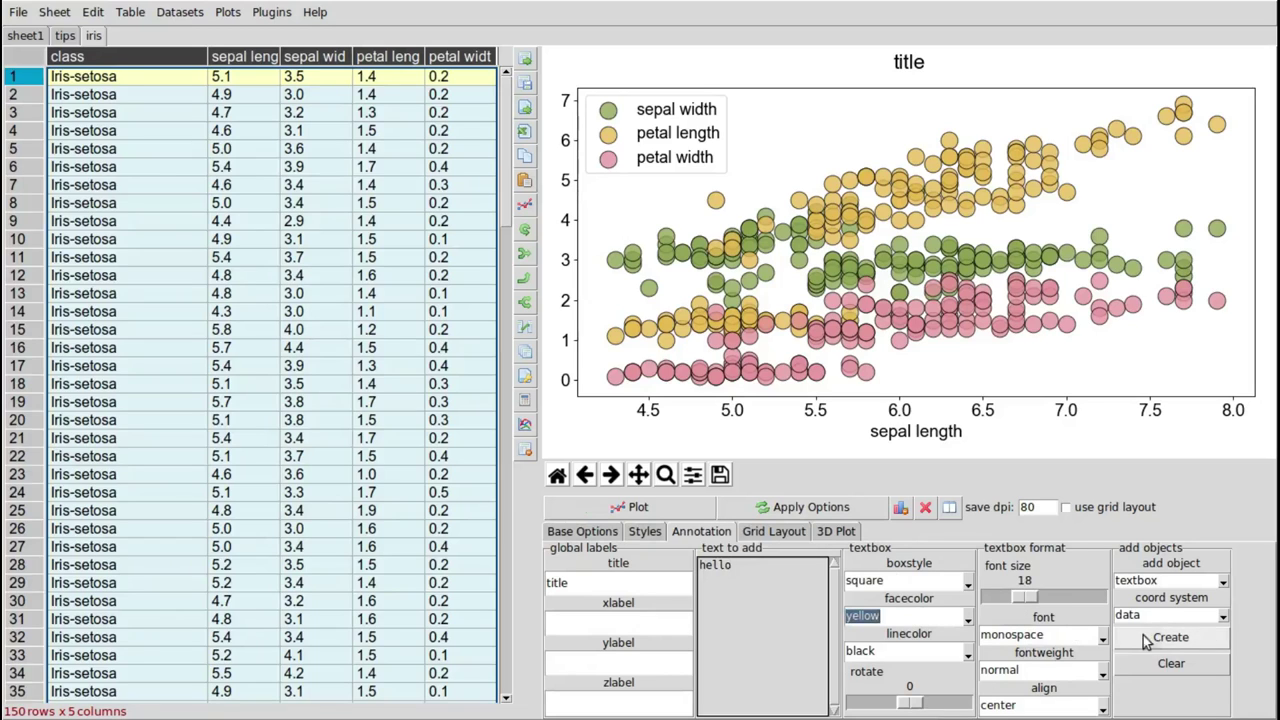
click(761, 582)
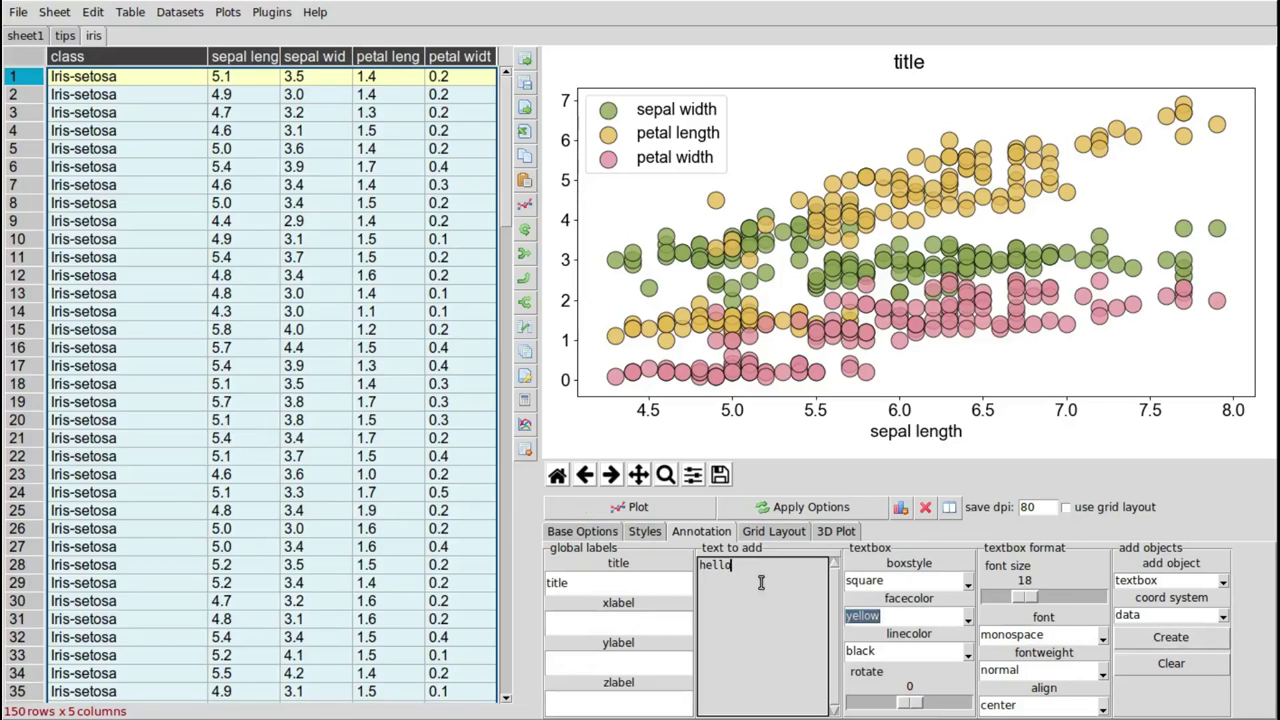
click(1165, 640)
drag(713, 147, 1178, 390)
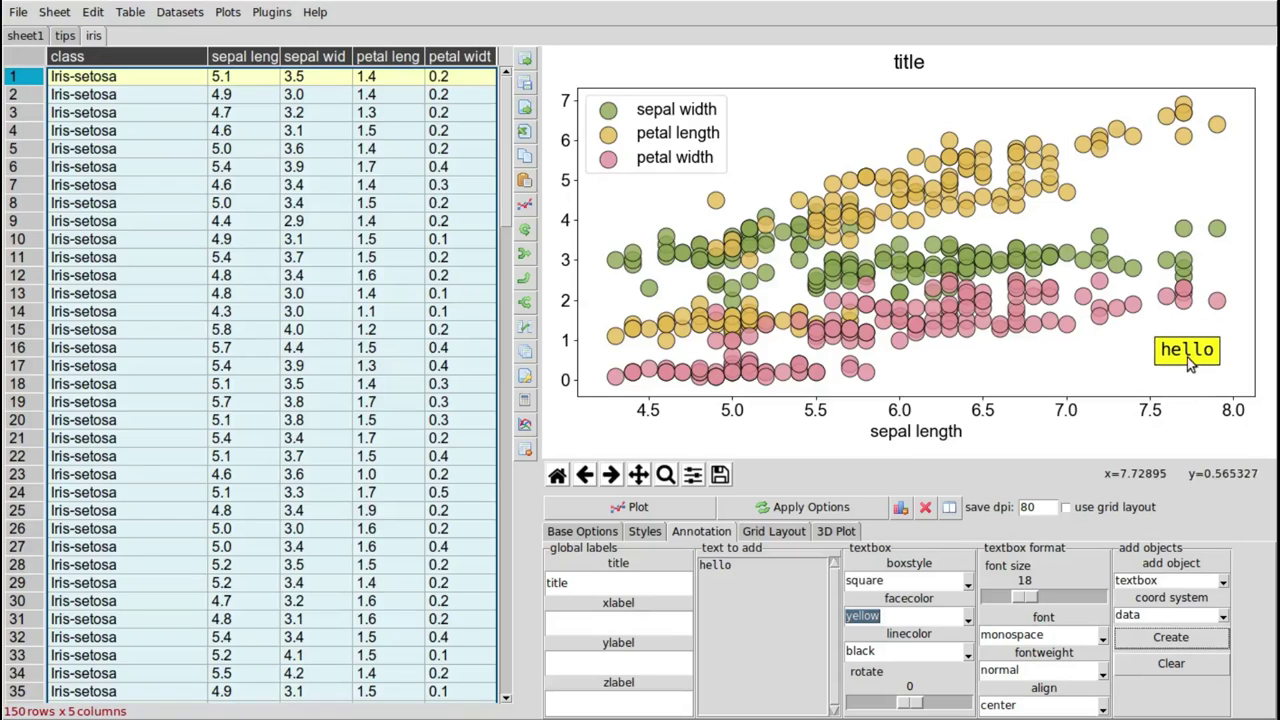
Redraw the plot, move the "hello" textbox back to the lower-right corner, and clear the added annotations.
click(630, 507)
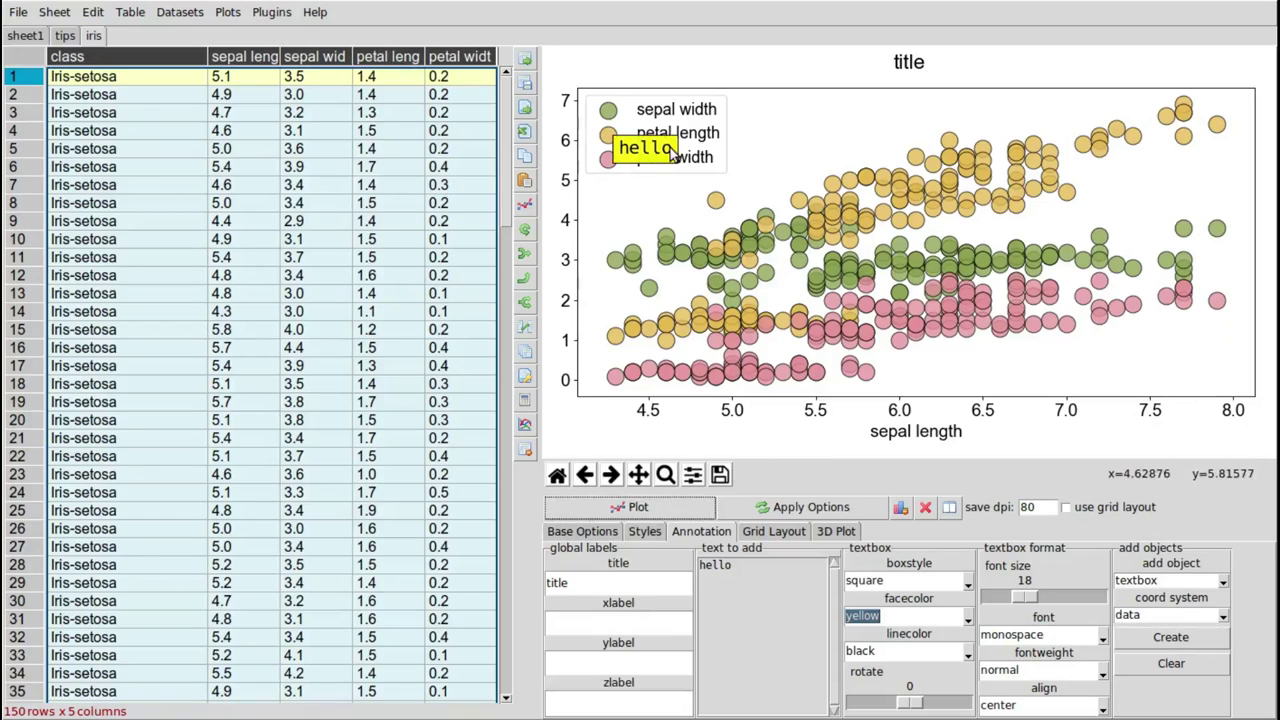
drag(668, 146, 1210, 366)
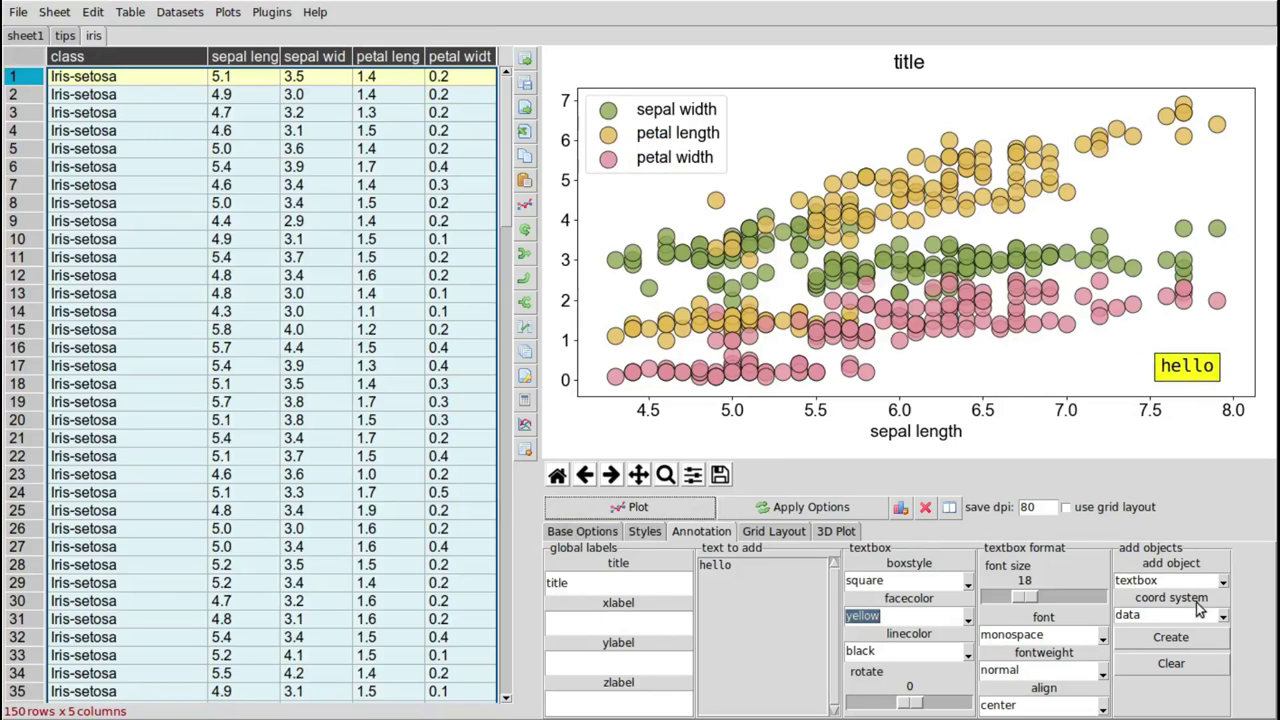
click(1160, 663)
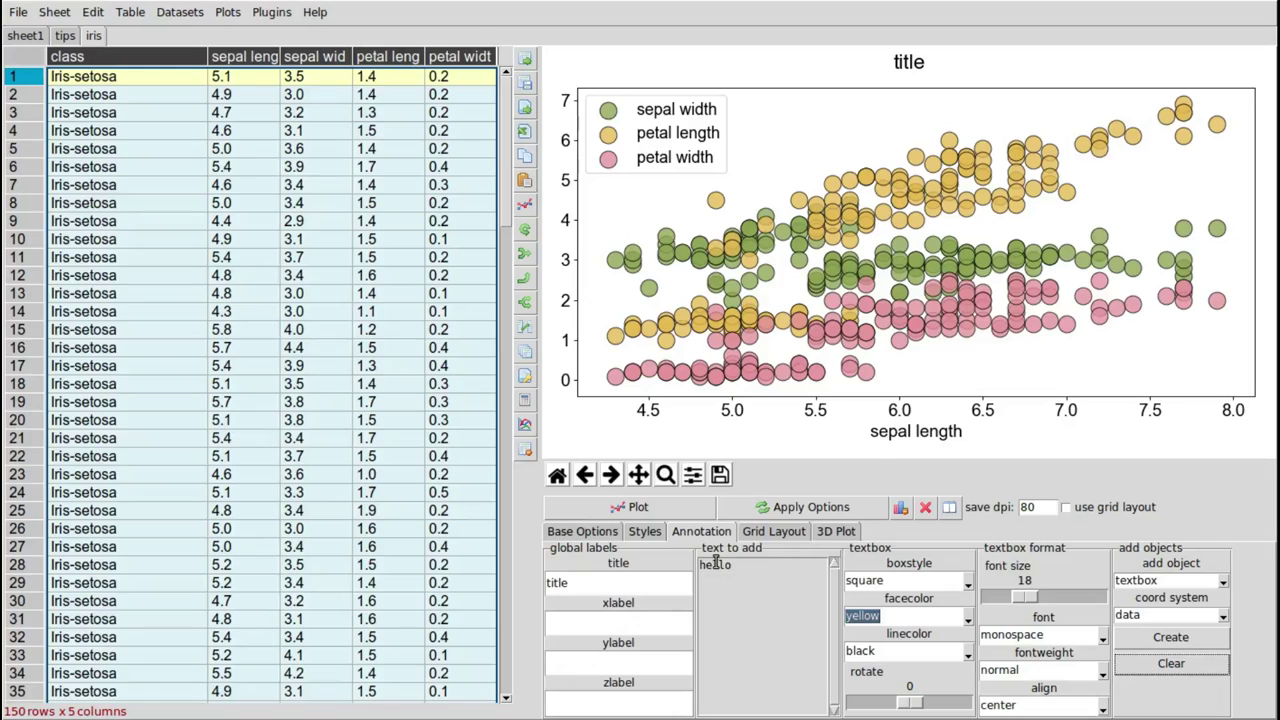
Apply the ggplot style to the iris scatter plot and replace it with the dark_background style.
click(646, 532)
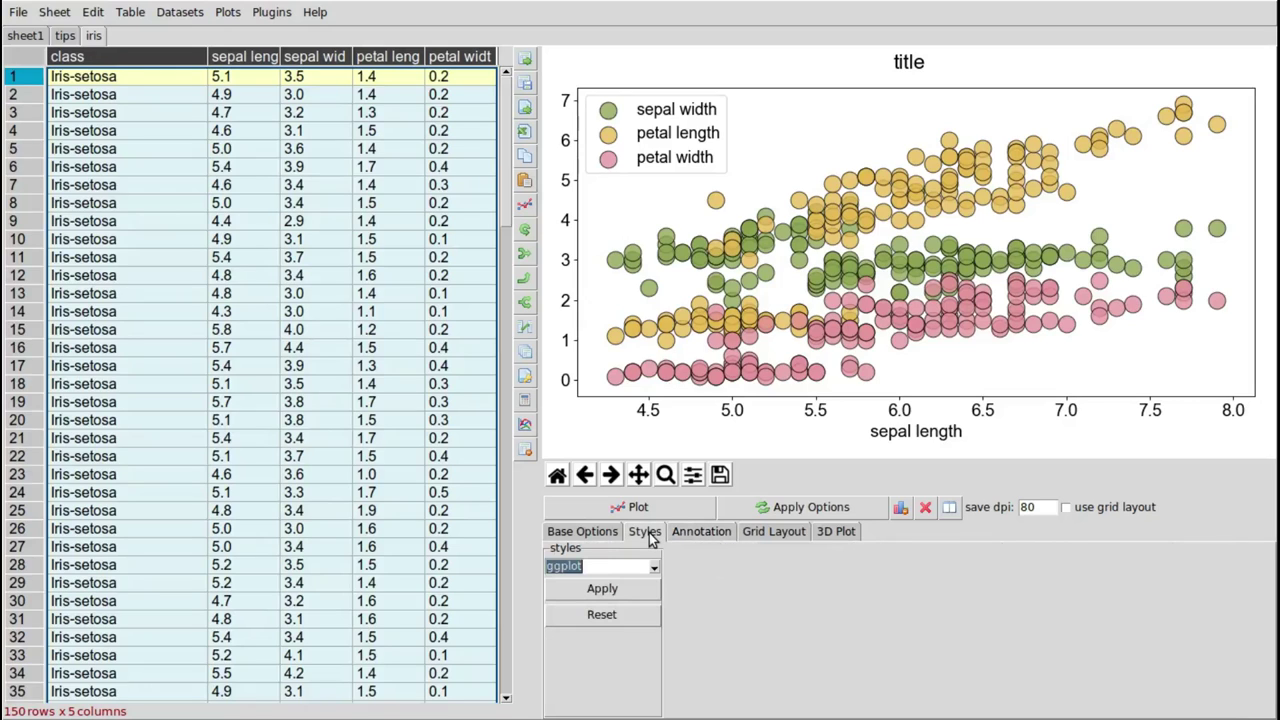
click(624, 589)
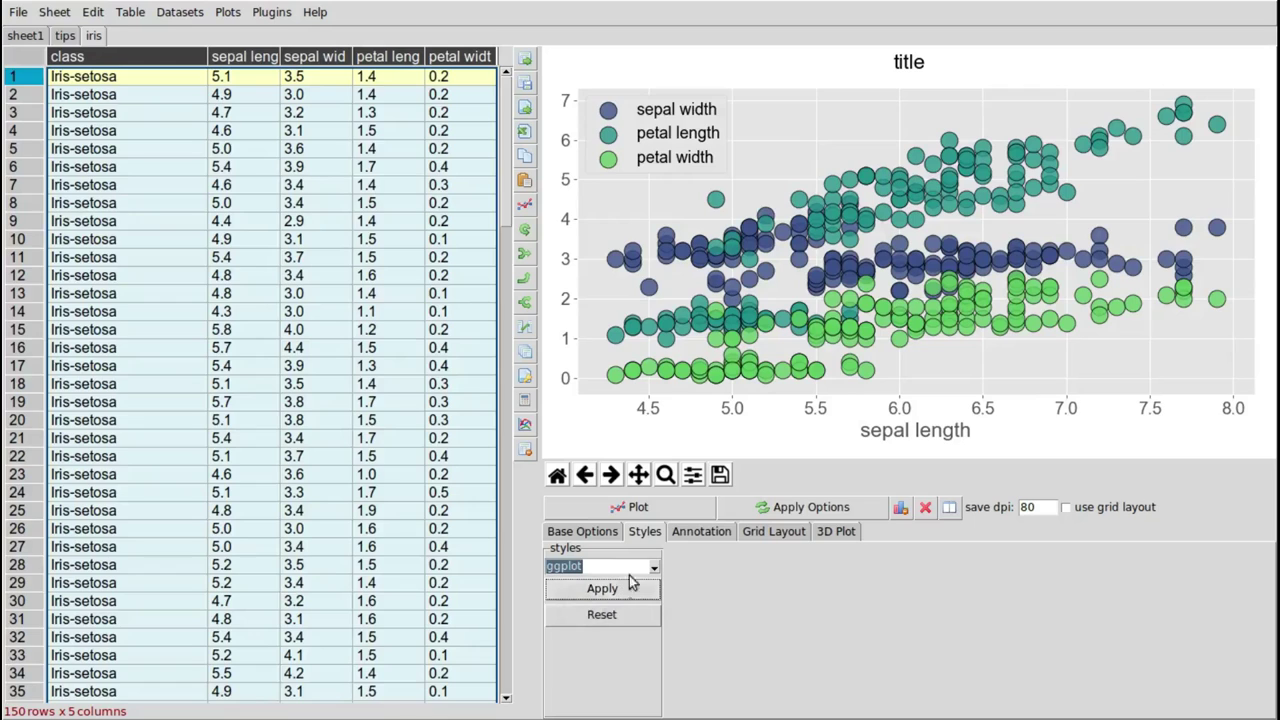
scroll(628, 566, down, 4)
click(655, 567)
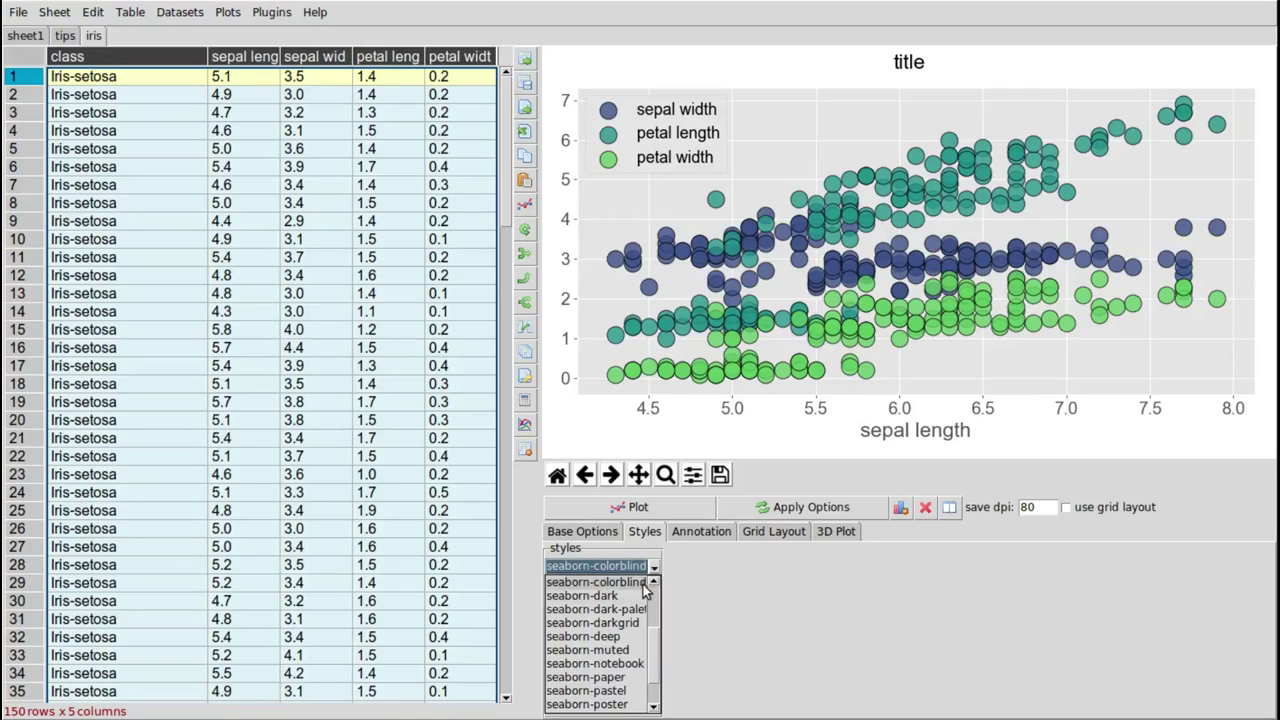
scroll(643, 597, up, 4)
click(630, 628)
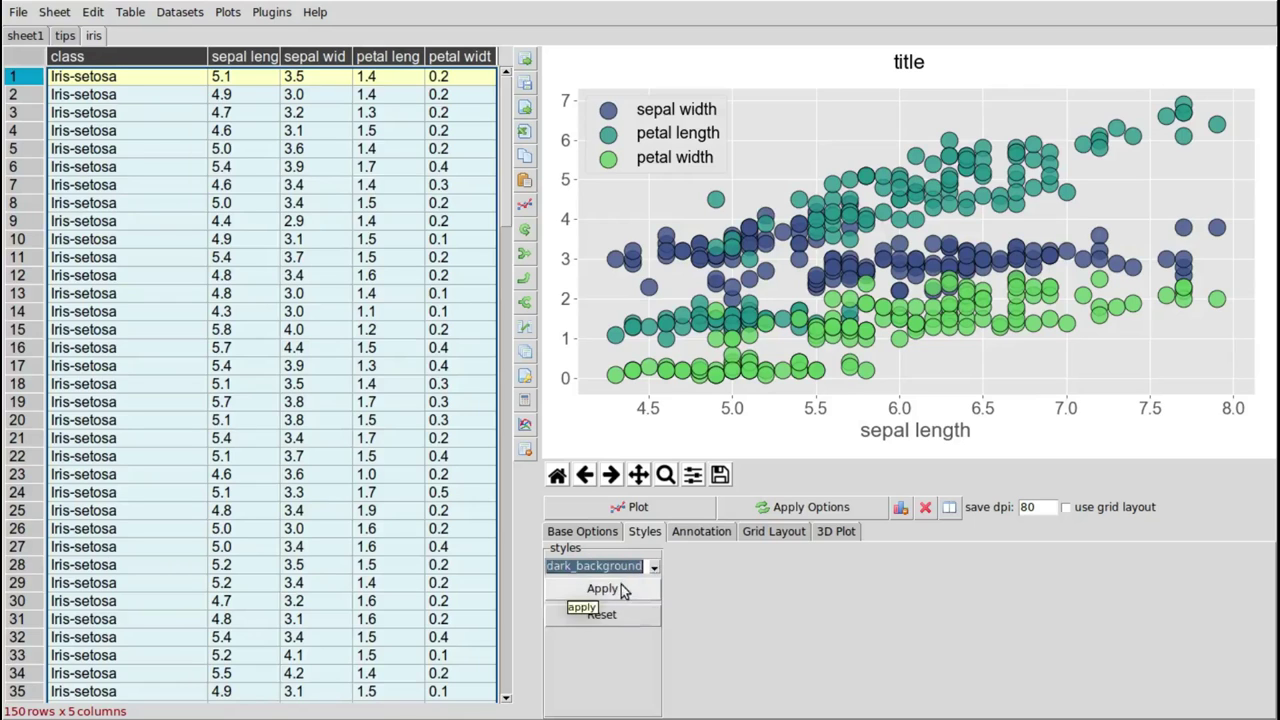
click(621, 591)
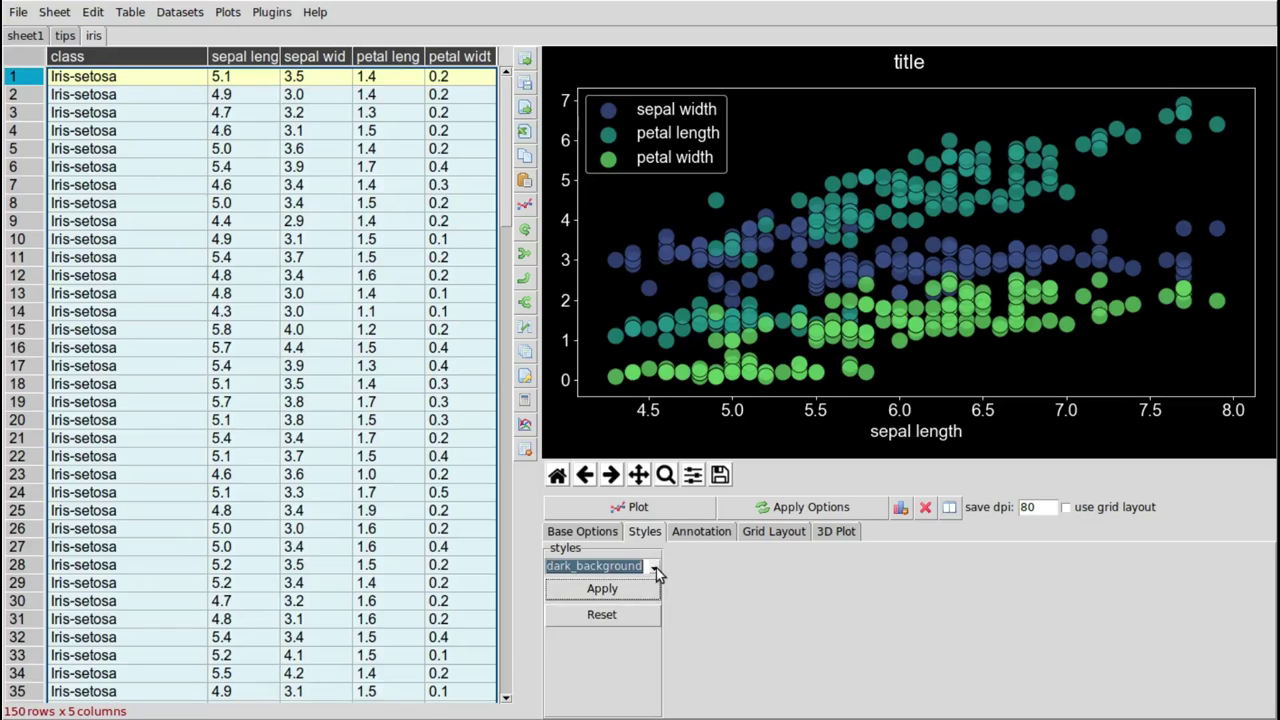
Apply the grayscale style to the scatter plot and reset the plot to the default style.
click(651, 569)
click(625, 656)
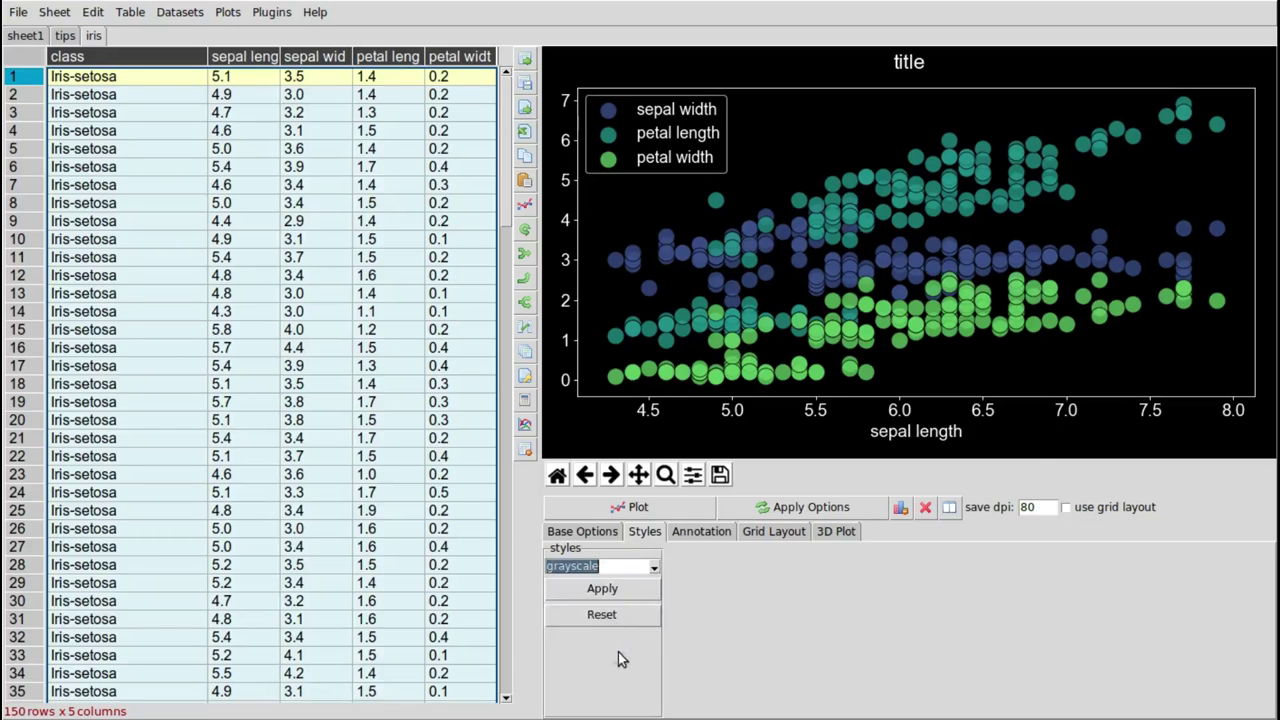
click(623, 590)
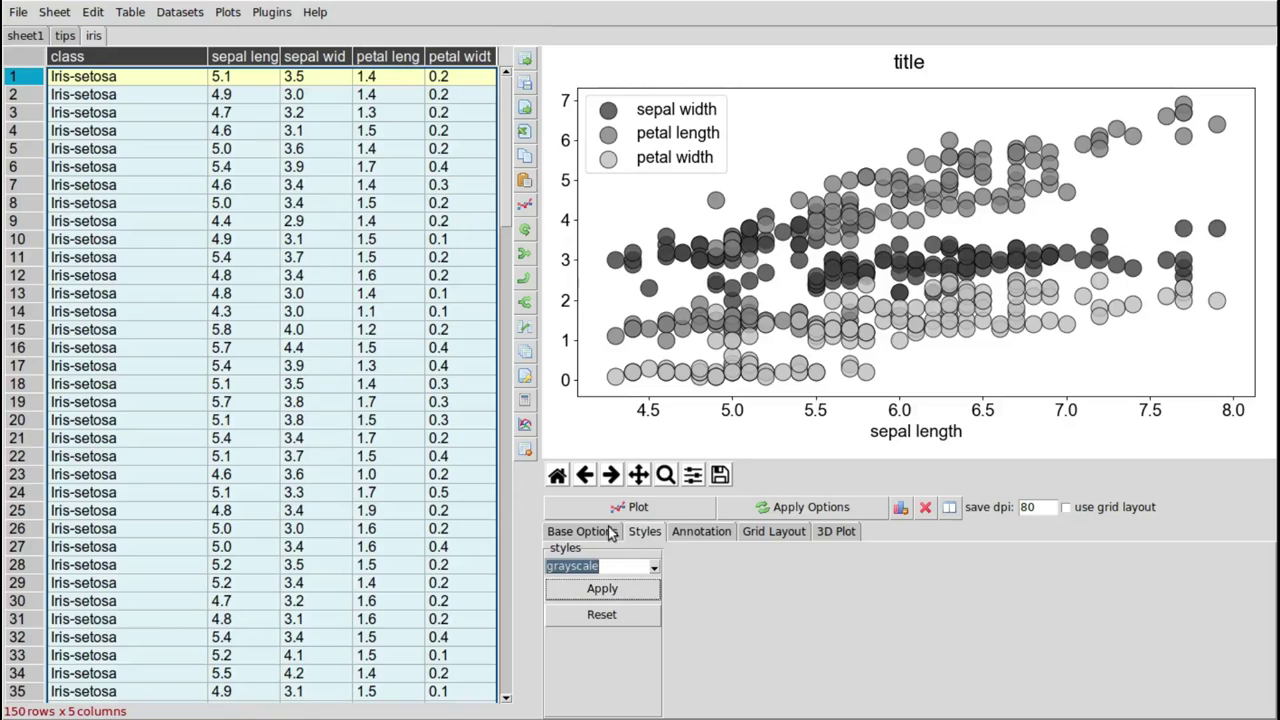
click(598, 613)
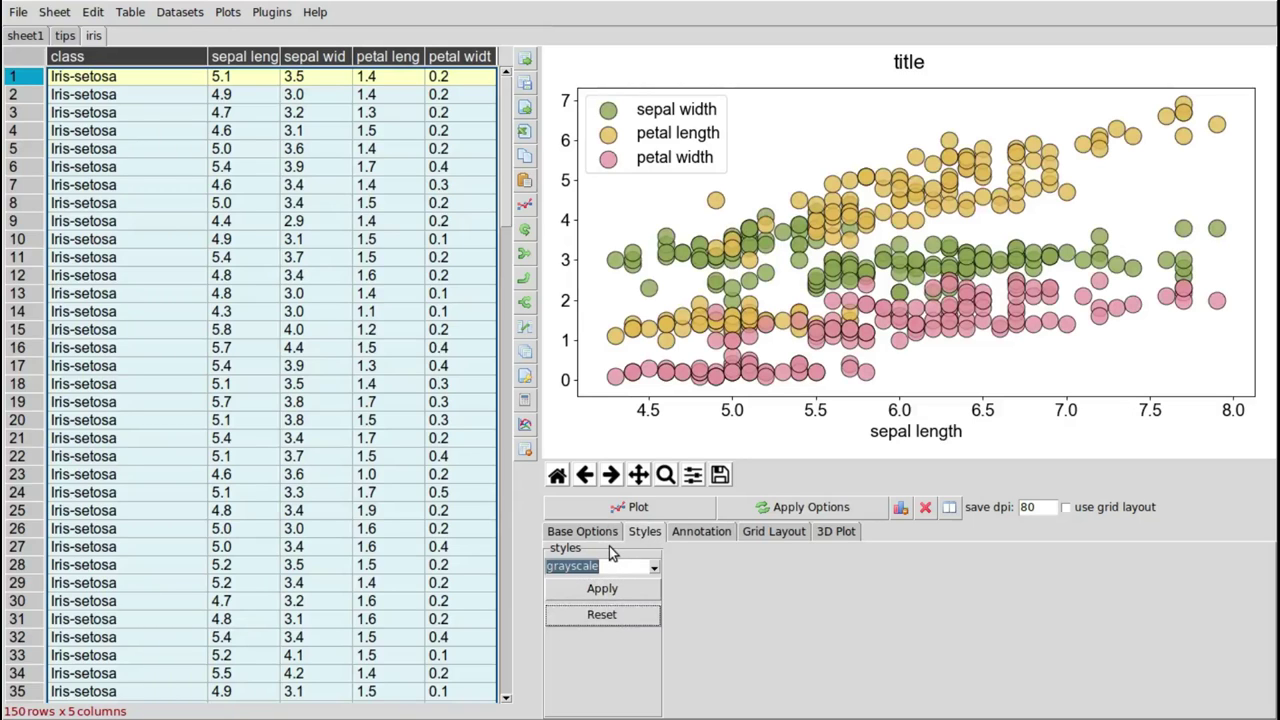
click(609, 530)
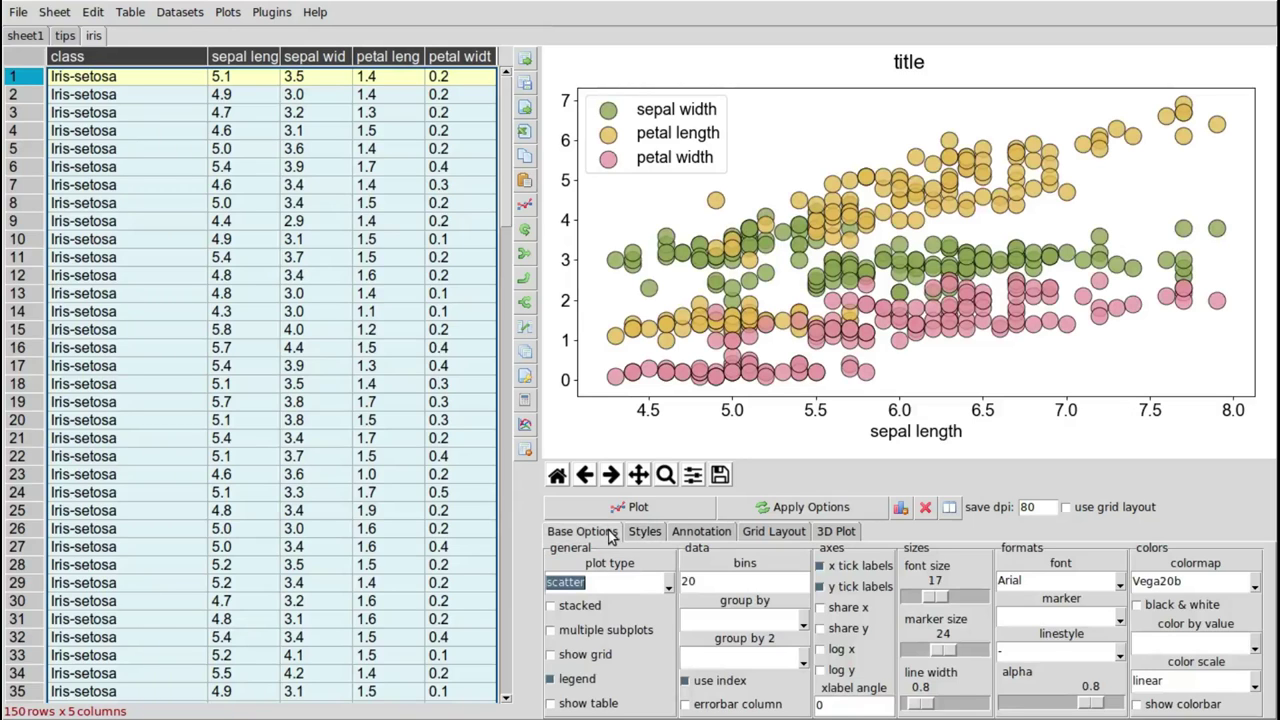
Plot the iris data as a 3D scatter plot and inspect it from several angles.
click(828, 531)
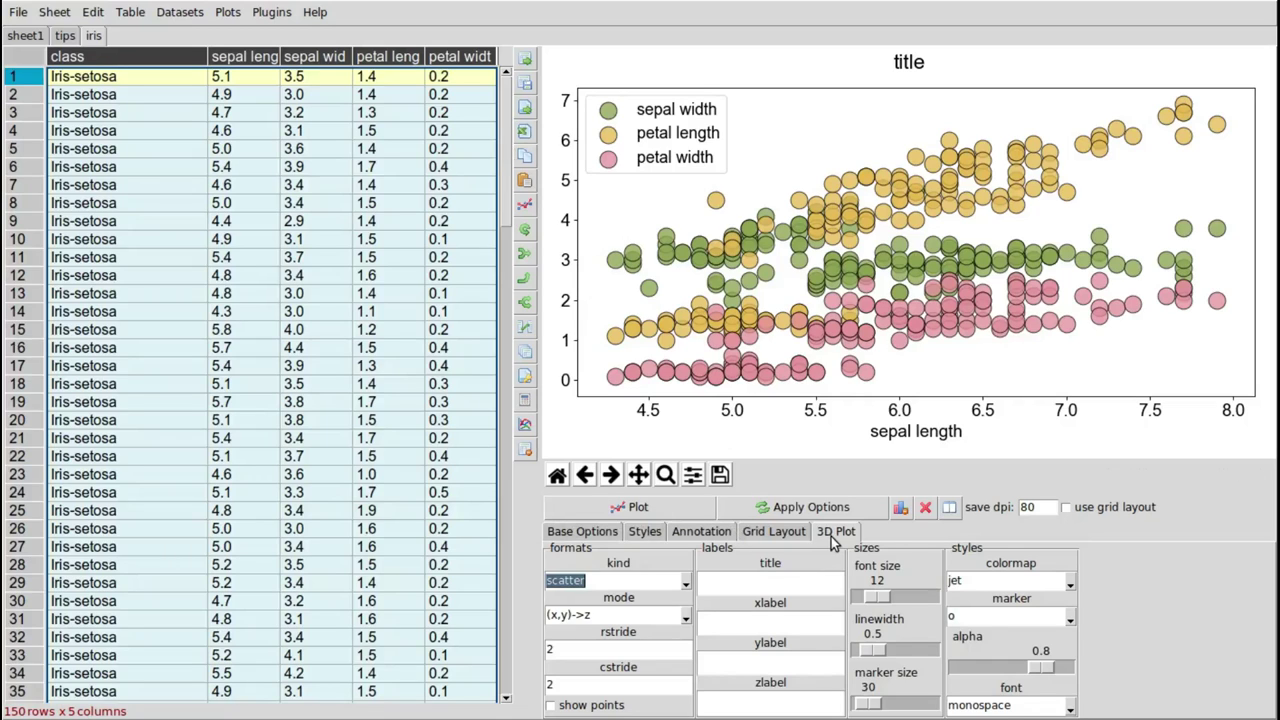
click(652, 510)
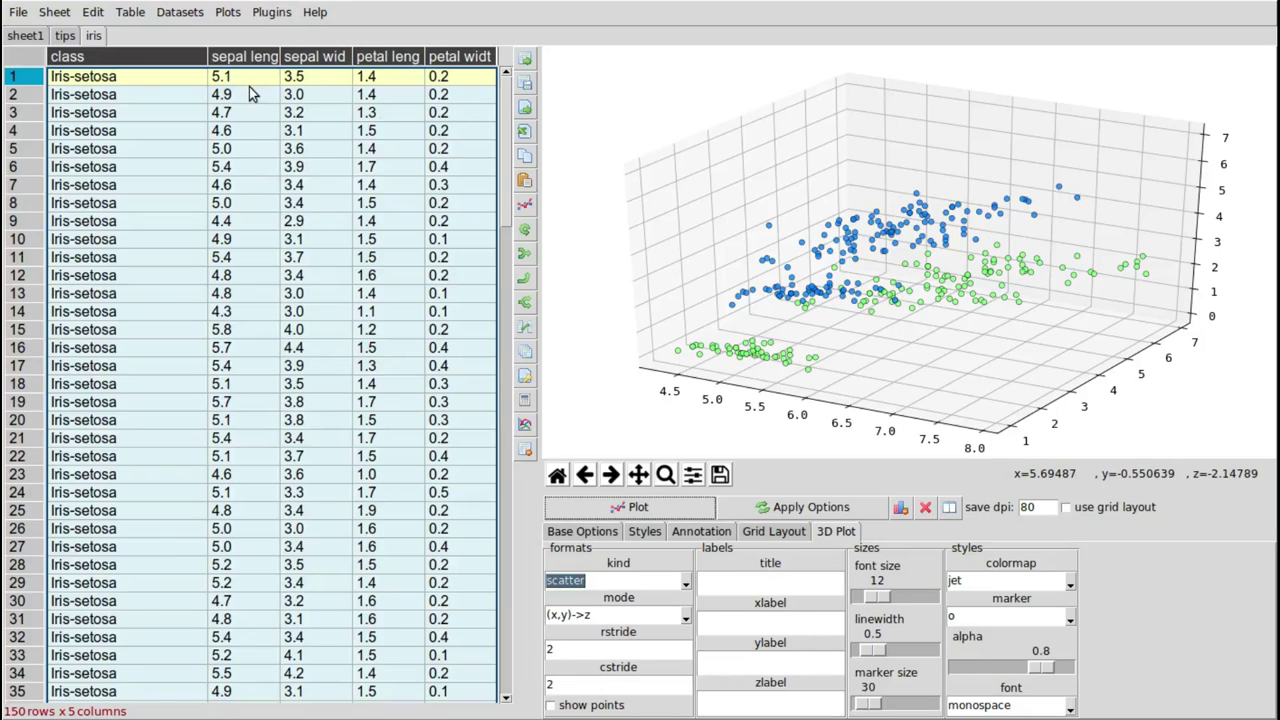
drag(866, 337, 896, 307)
click(784, 620)
key(Tab)
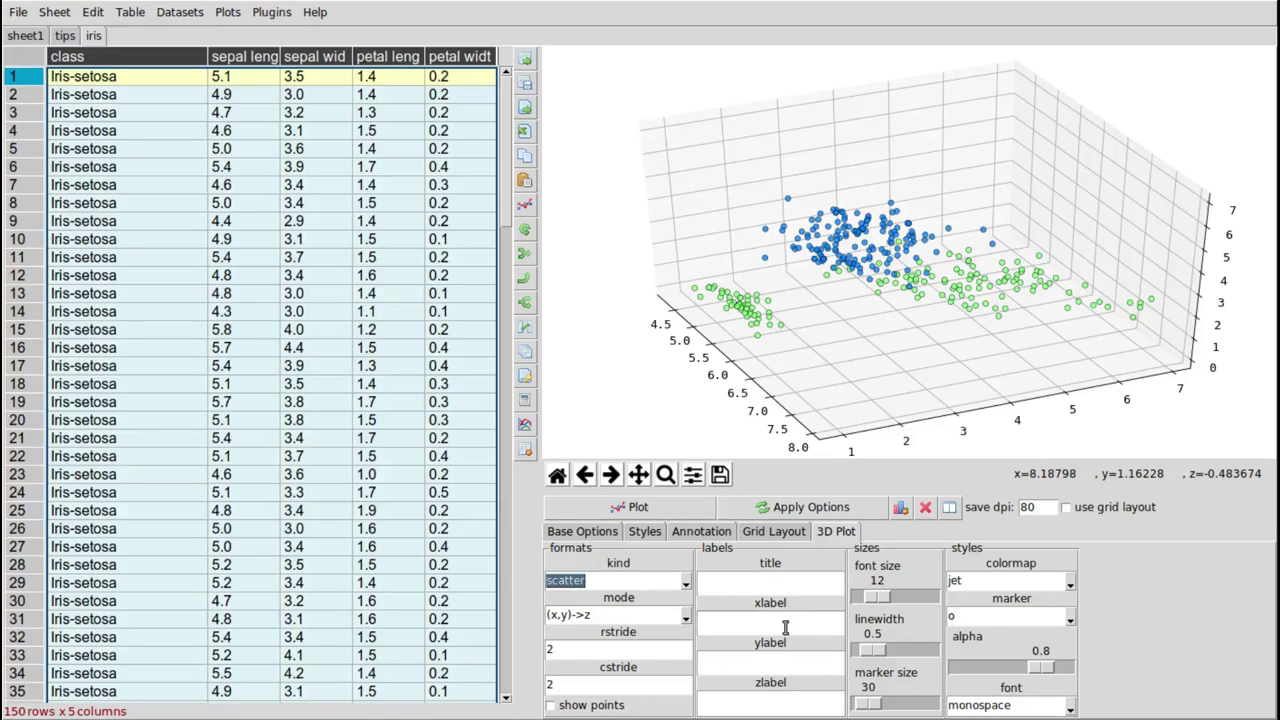
drag(905, 422, 808, 414)
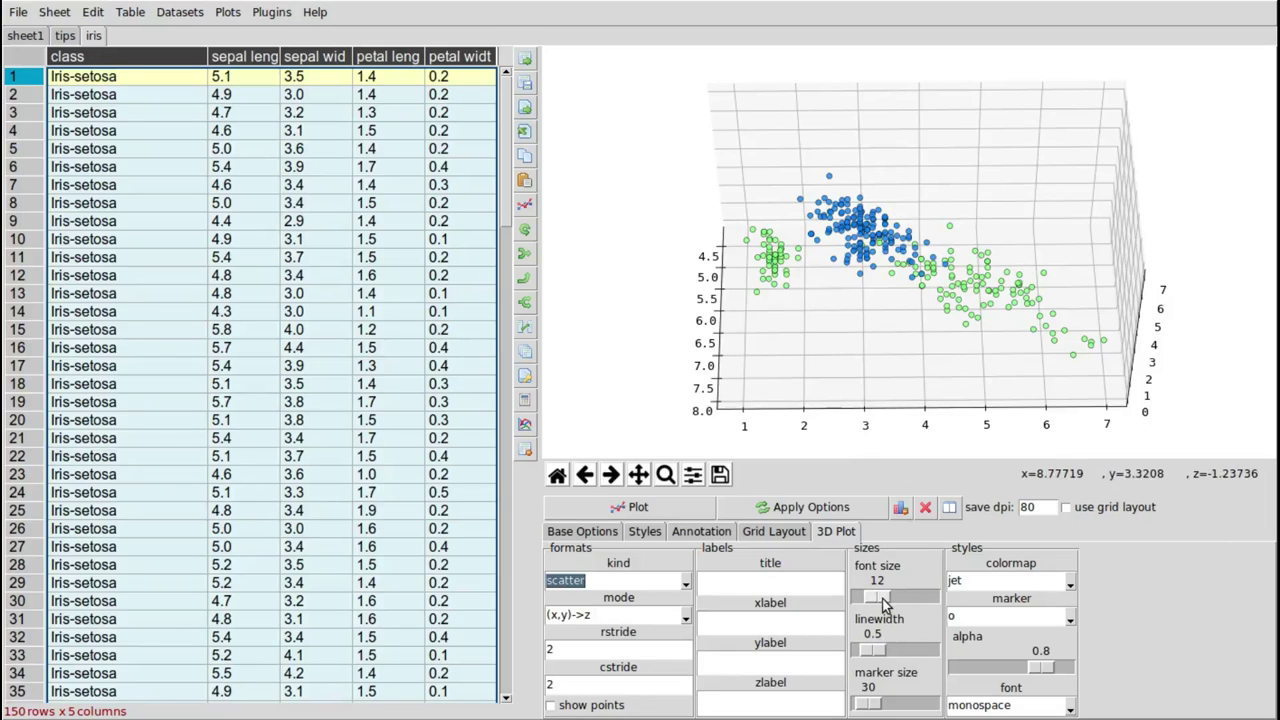
Replot the 3D scatter with font size 15 and the prism colormap.
drag(883, 598, 888, 598)
scroll(995, 585, down, 2)
scroll(996, 590, down, 1)
click(689, 509)
drag(884, 380, 966, 280)
scroll(1008, 578, down, 3)
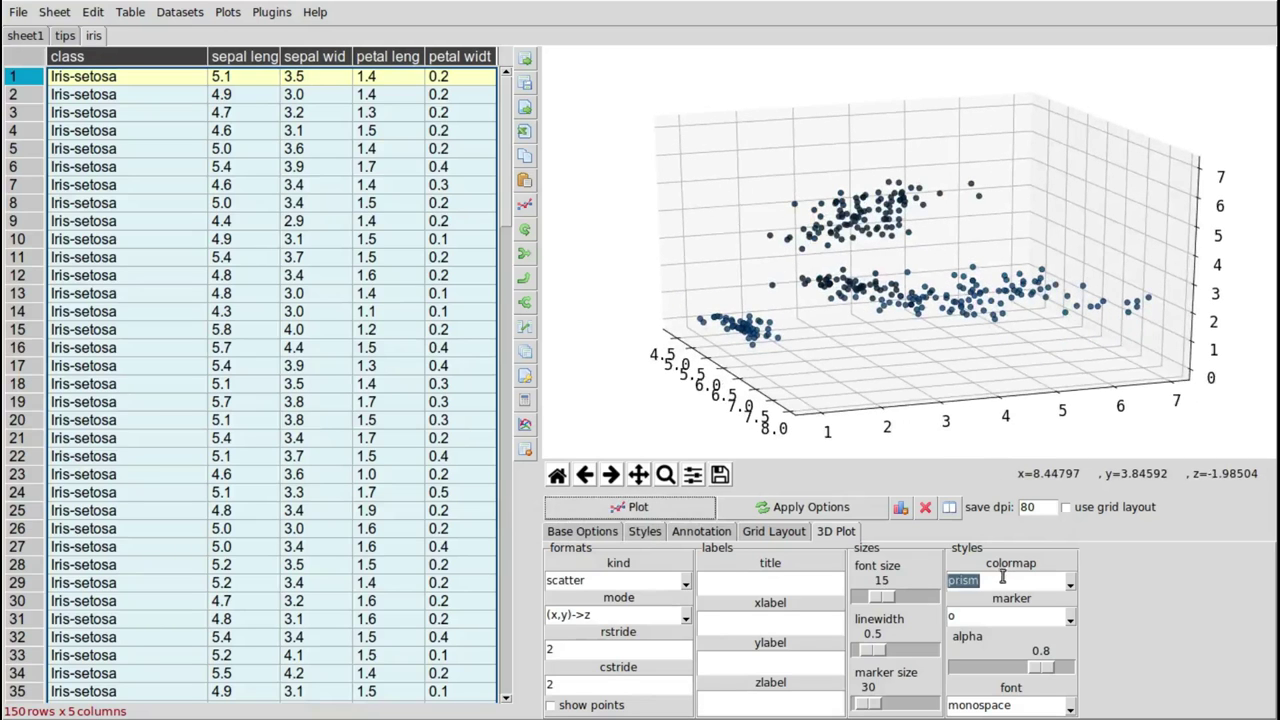
click(640, 507)
drag(917, 409, 986, 374)
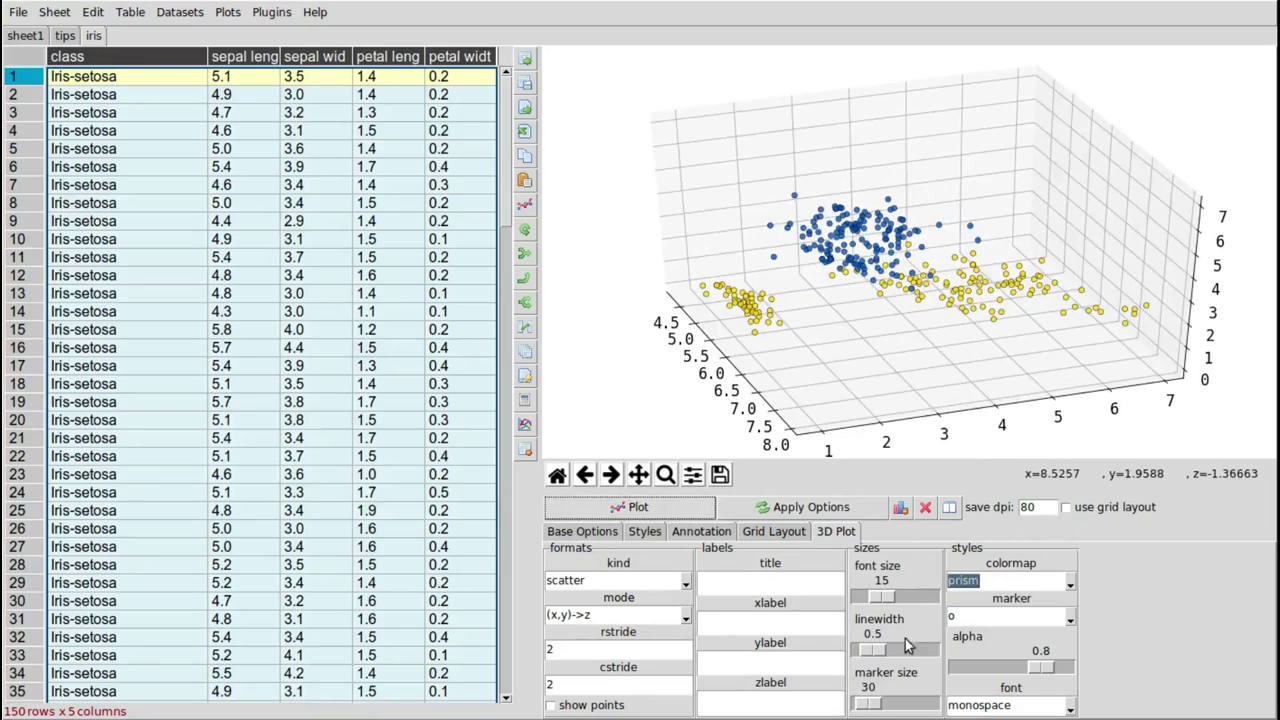
Increase the 3D scatter's marker size to 190 and redraw it.
drag(873, 707, 891, 705)
click(625, 508)
mouse_move(893, 345)
mouse_down()
mouse_move(972, 227)
mouse_move(688, 283)
mouse_move(716, 350)
mouse_up()
Try to redraw the full iris table as a 3D contour plot, passing over the bar kind.
click(686, 583)
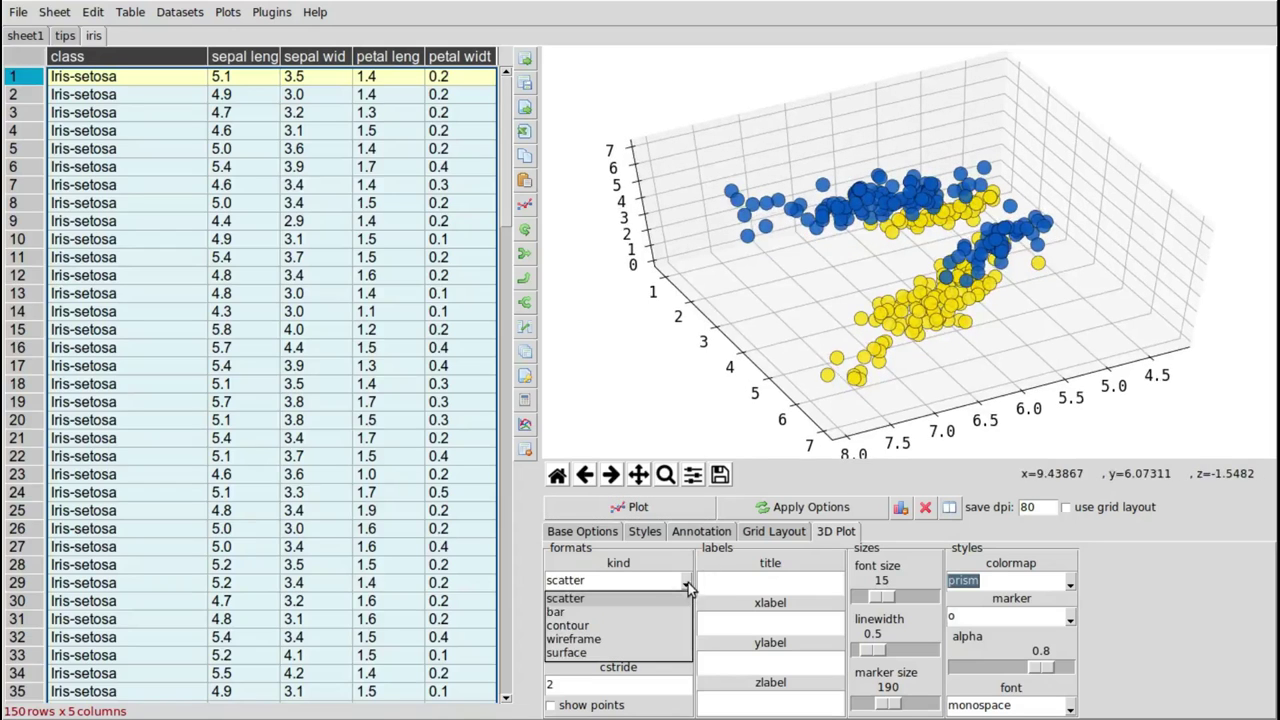
click(651, 612)
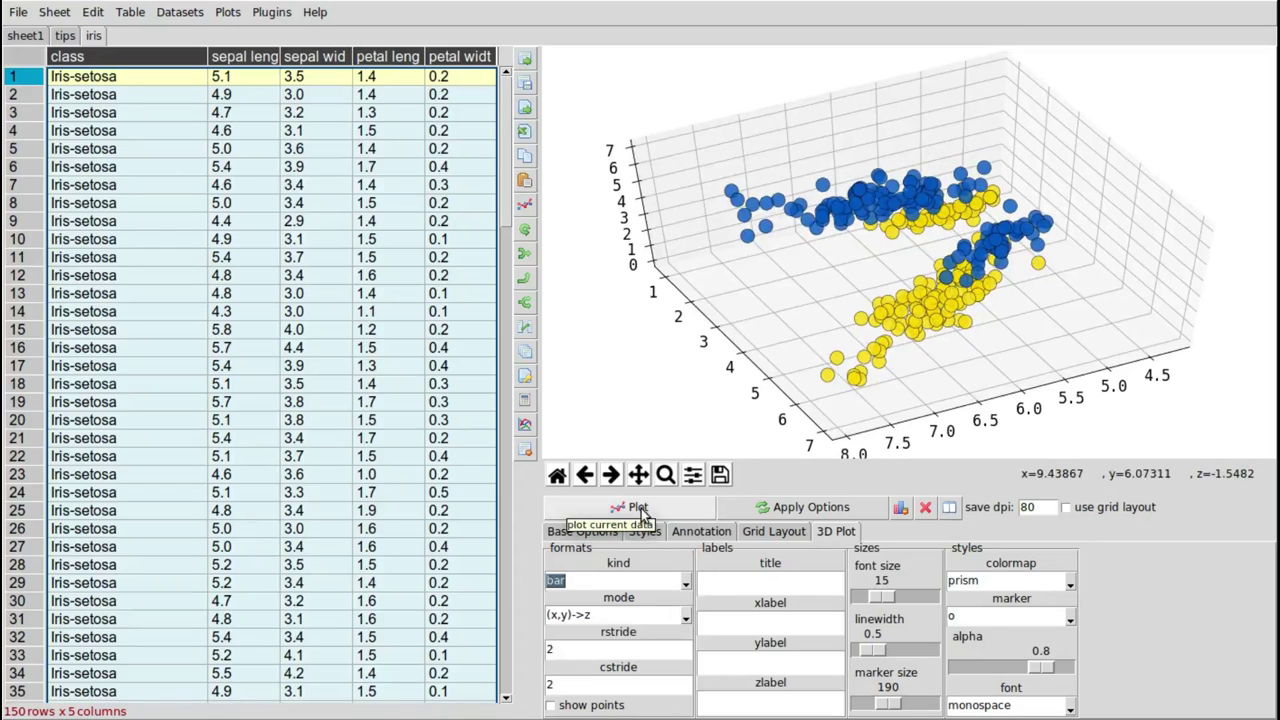
scroll(656, 585, down, 1)
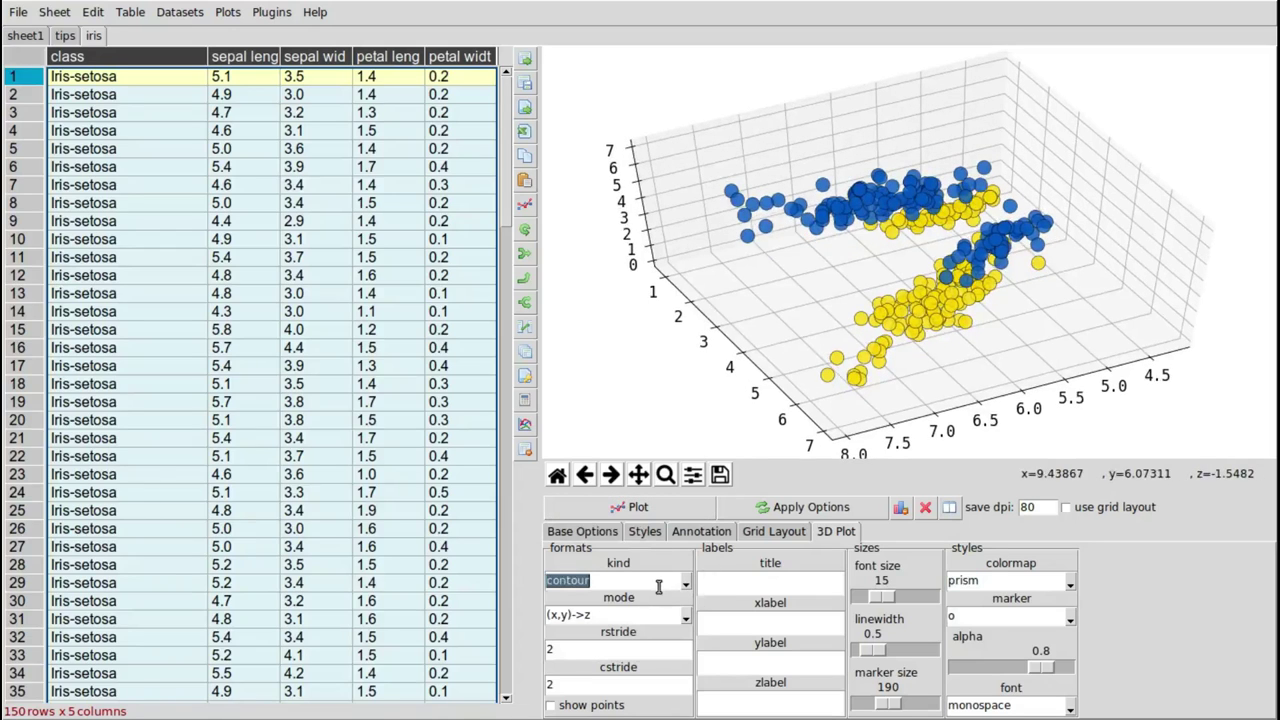
click(632, 507)
Plot the first 33 rows of sepal length, sepal width and petal length as a 3D surface.
scroll(642, 580, down, 1)
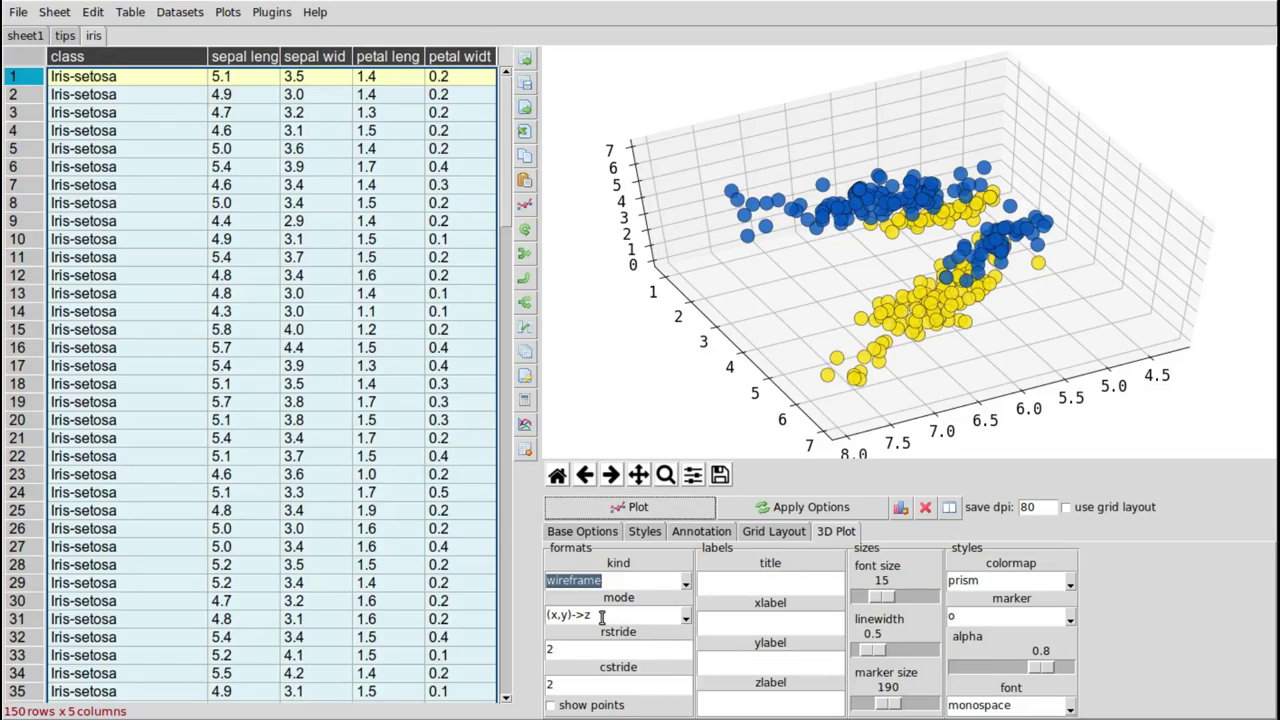
scroll(622, 586, down, 1)
drag(228, 84, 403, 660)
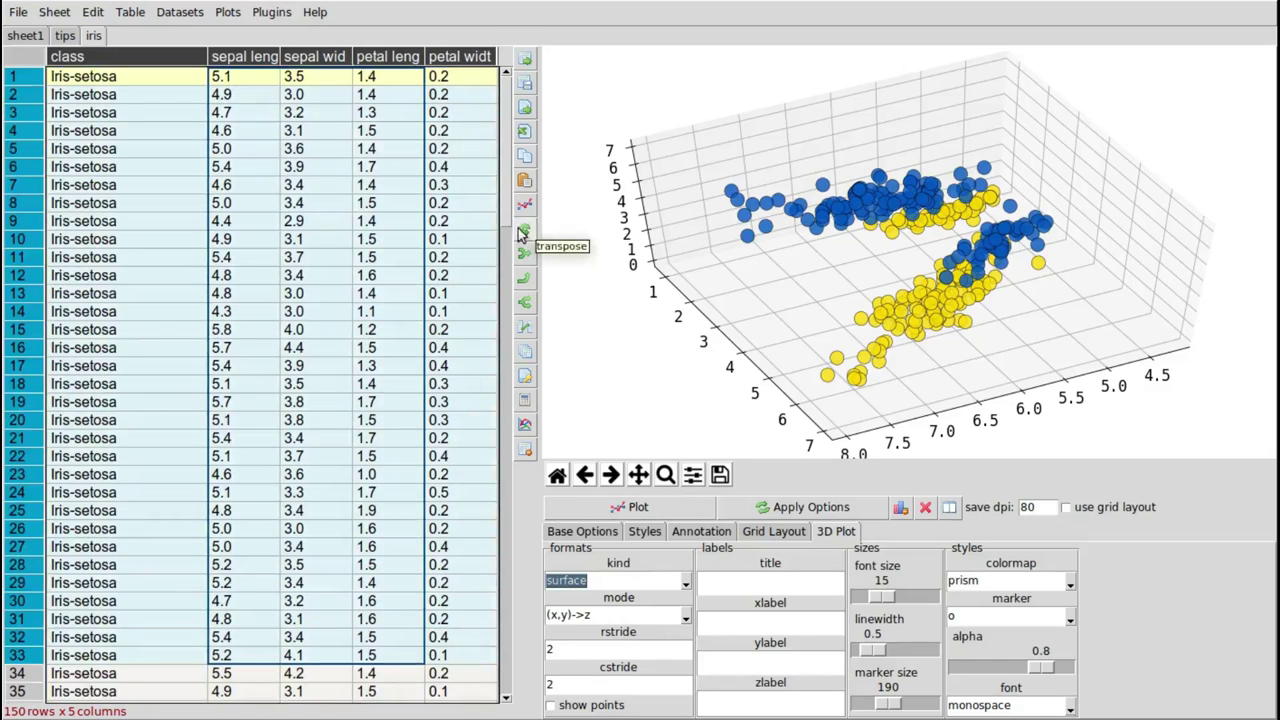
click(525, 204)
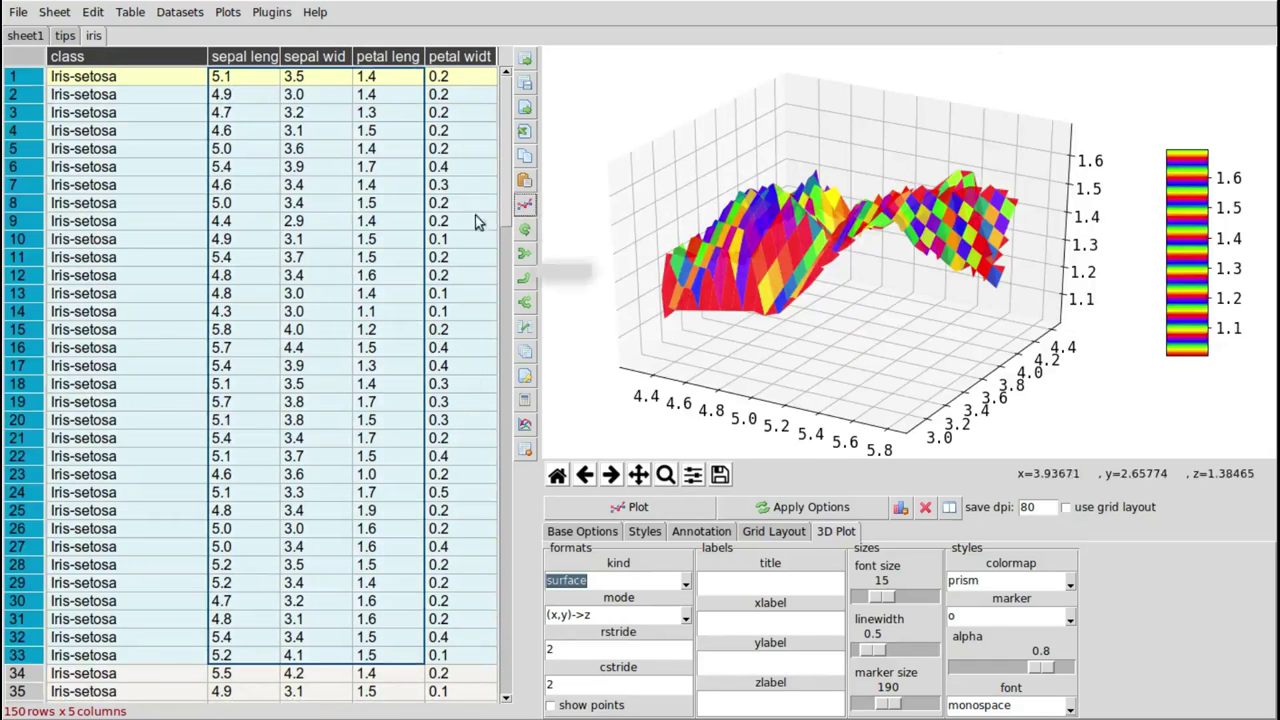
Redraw the 3D surface with the seismic colormap.
mouse_move(720, 280)
mouse_down()
mouse_move(800, 330)
mouse_move(750, 349)
mouse_move(770, 228)
mouse_move(812, 240)
mouse_move(671, 286)
mouse_move(882, 235)
mouse_move(732, 288)
mouse_move(723, 235)
mouse_move(822, 250)
mouse_move(753, 248)
mouse_move(934, 241)
mouse_move(686, 285)
mouse_move(810, 268)
mouse_move(1014, 206)
mouse_move(981, 259)
mouse_move(839, 258)
mouse_move(852, 322)
mouse_move(820, 297)
mouse_move(724, 302)
mouse_up()
scroll(996, 580, down, 2)
click(700, 514)
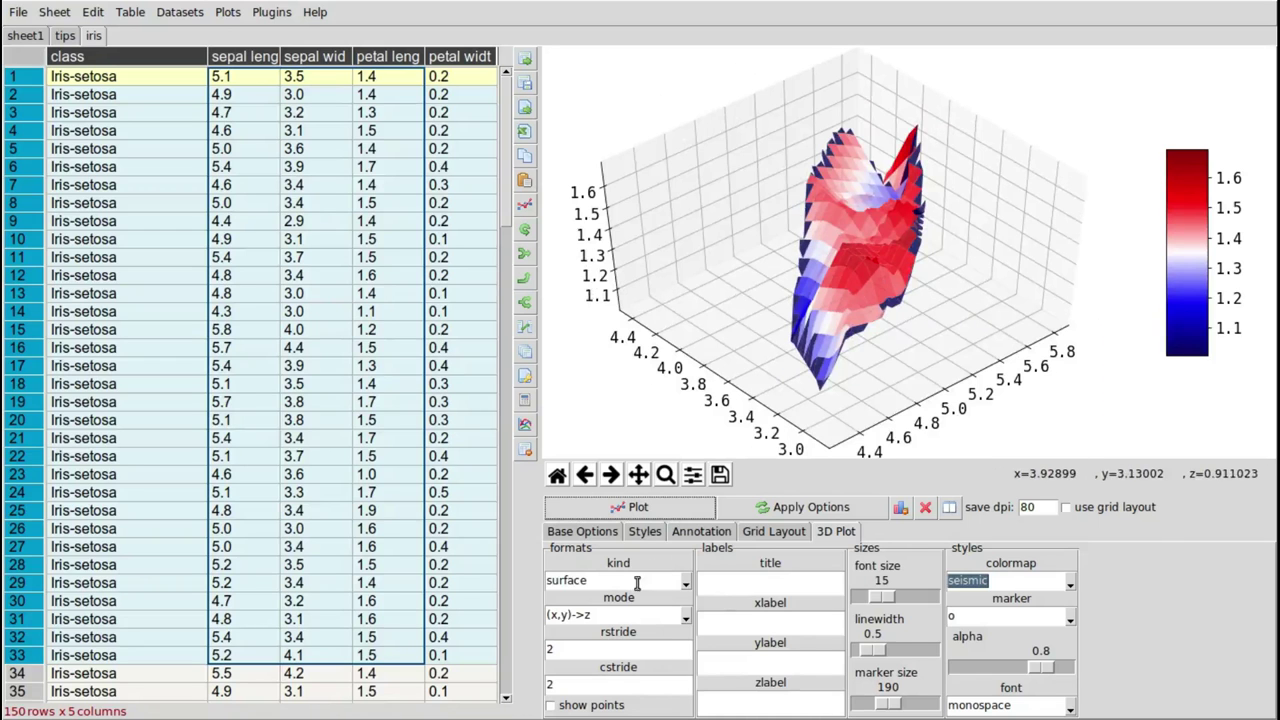
Redraw the selected rows as a 3D wireframe plot.
scroll(637, 582, down, 1)
click(640, 508)
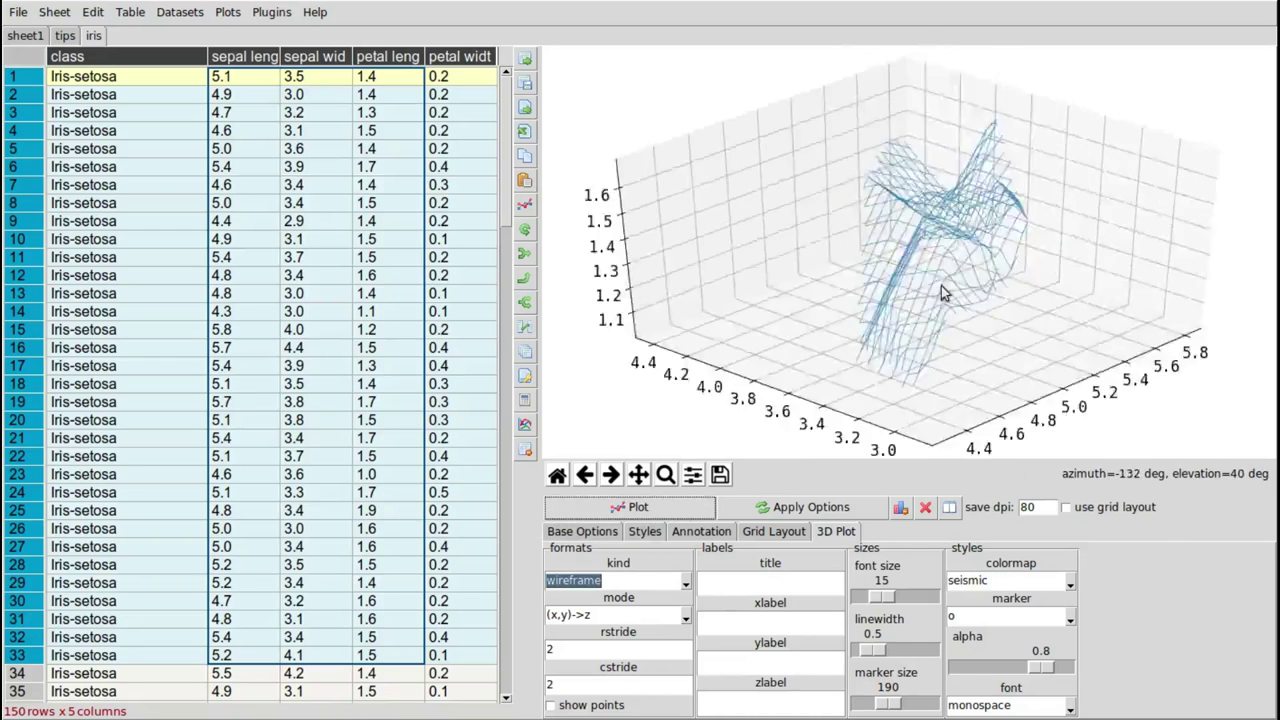
drag(941, 286, 930, 300)
click(703, 508)
Redraw the selected rows as a 3D contour plot.
scroll(646, 580, down, 1)
click(680, 507)
drag(722, 428, 756, 412)
scroll(612, 582, up, 2)
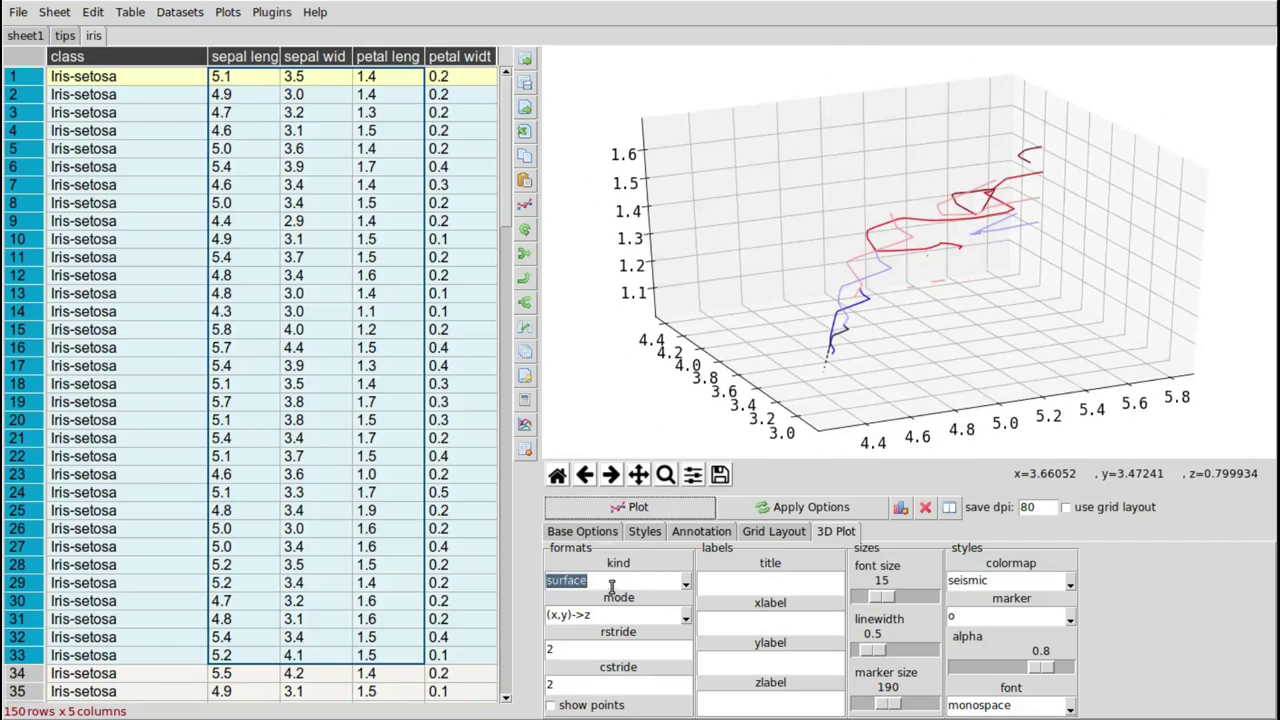
Redraw the selection as a 2D scatter plot, and plot the first 11 rows of the same three columns as a bar chart.
click(605, 535)
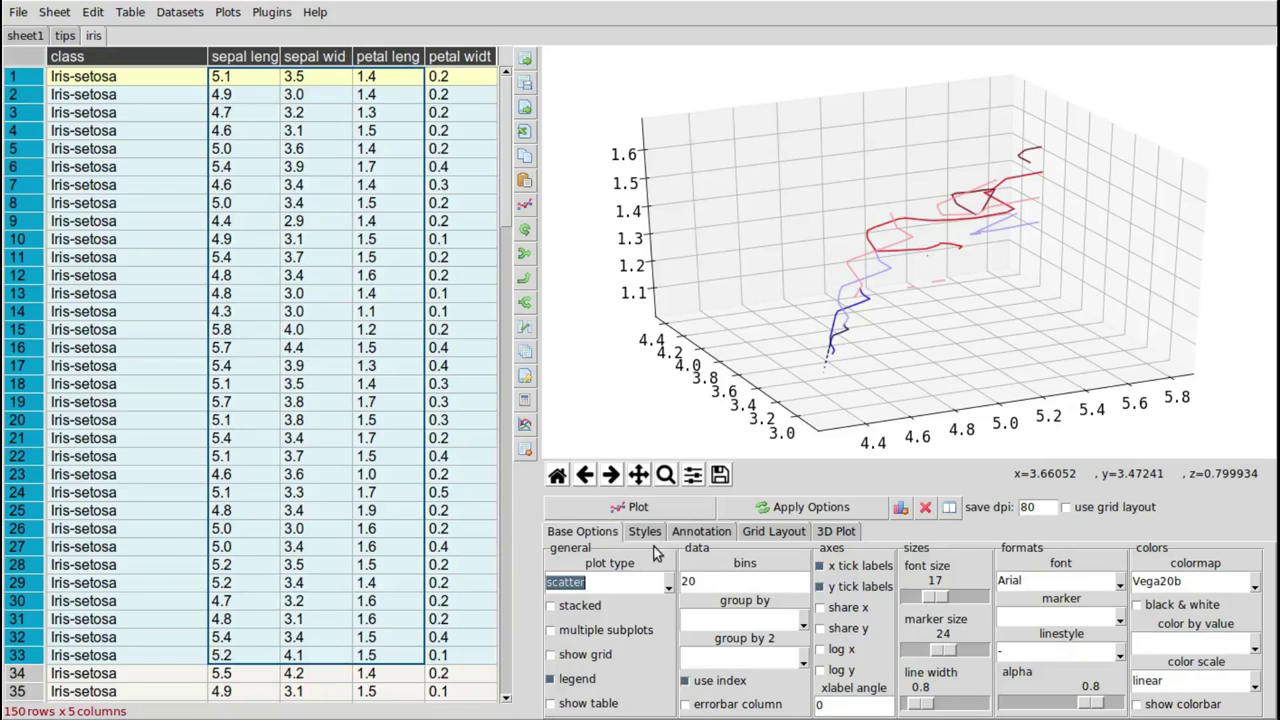
click(693, 510)
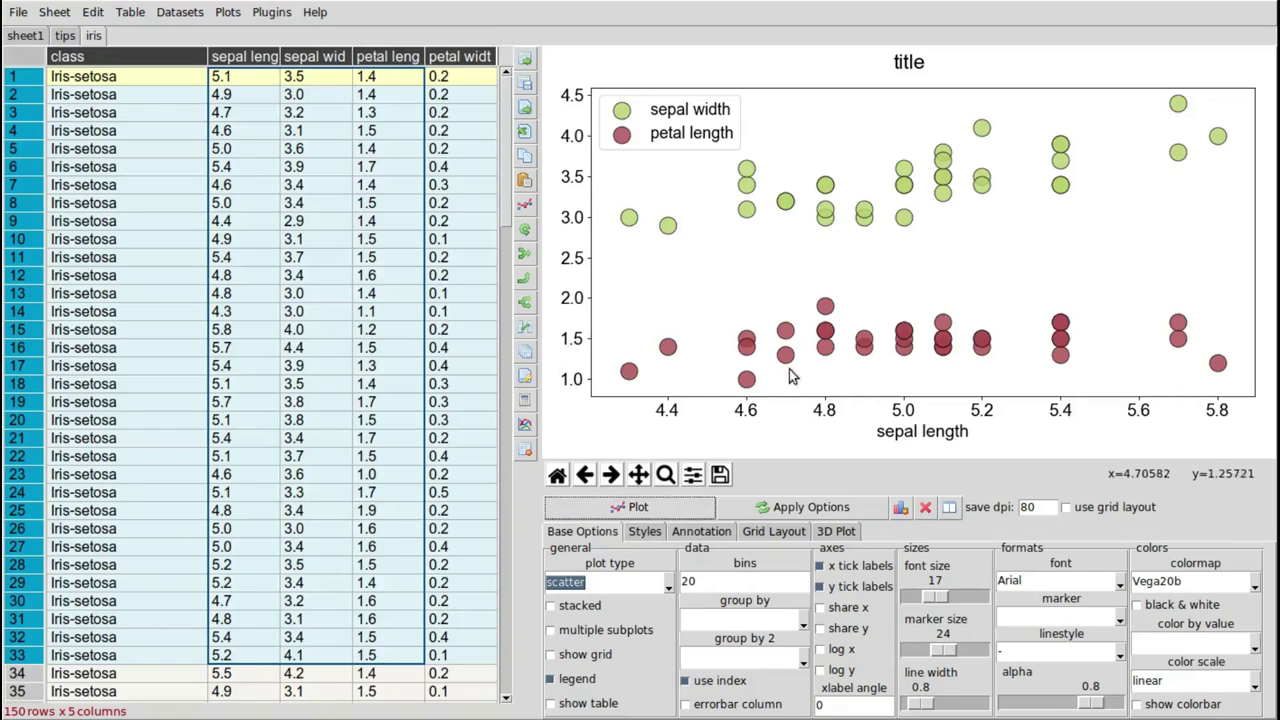
scroll(612, 580, down, 1)
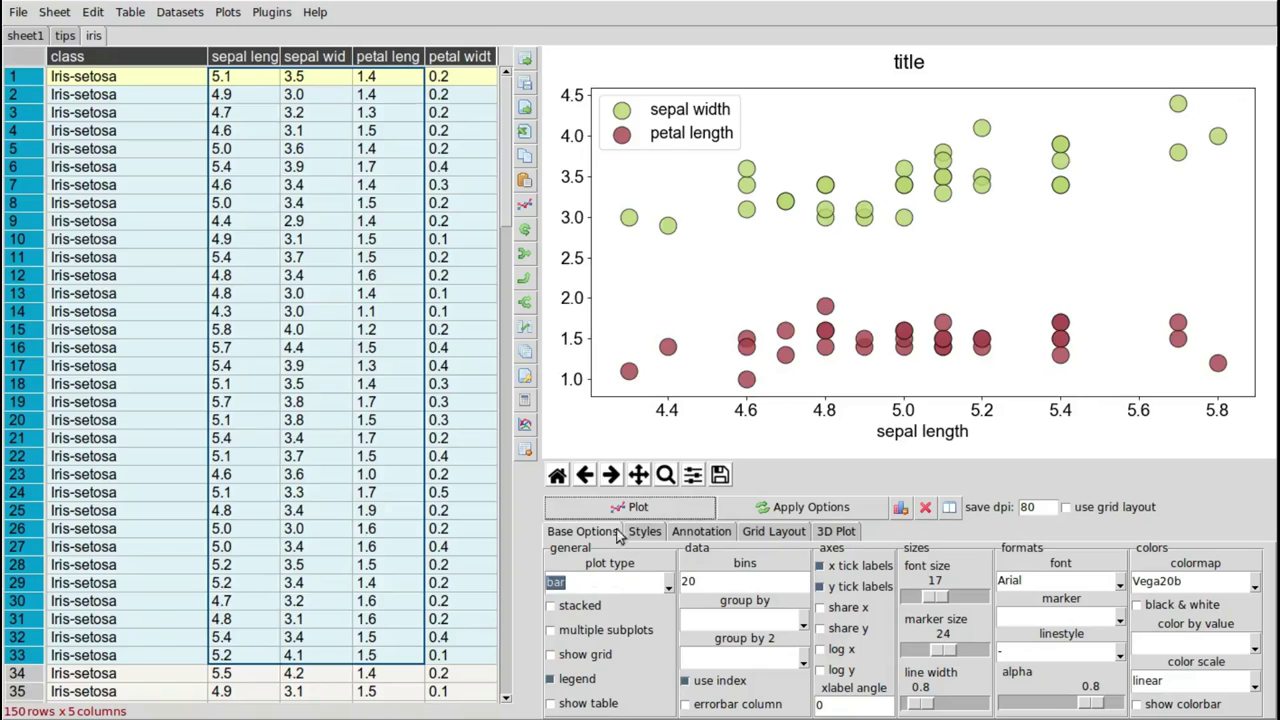
click(620, 512)
drag(242, 78, 410, 259)
click(524, 204)
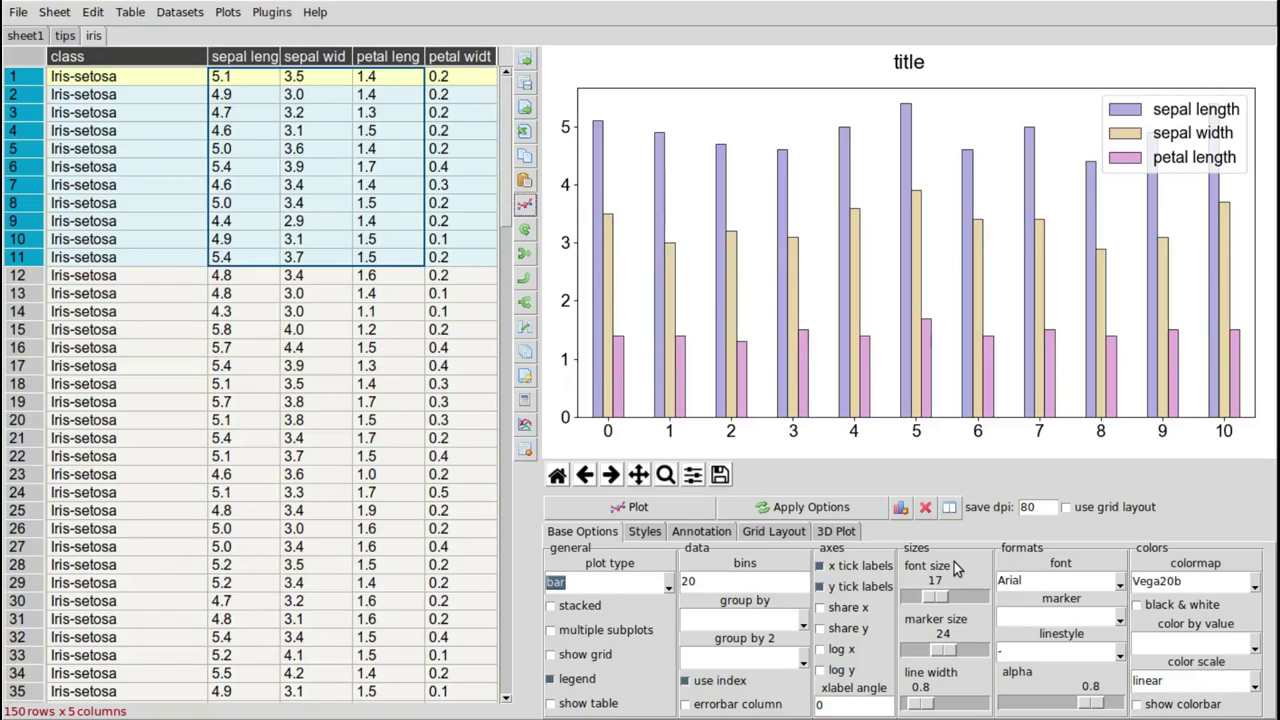
Enable the grid layout, clear the old figure and plot the iris selection as bars at row 1, column 1 of the 2 by 2 grid.
click(785, 534)
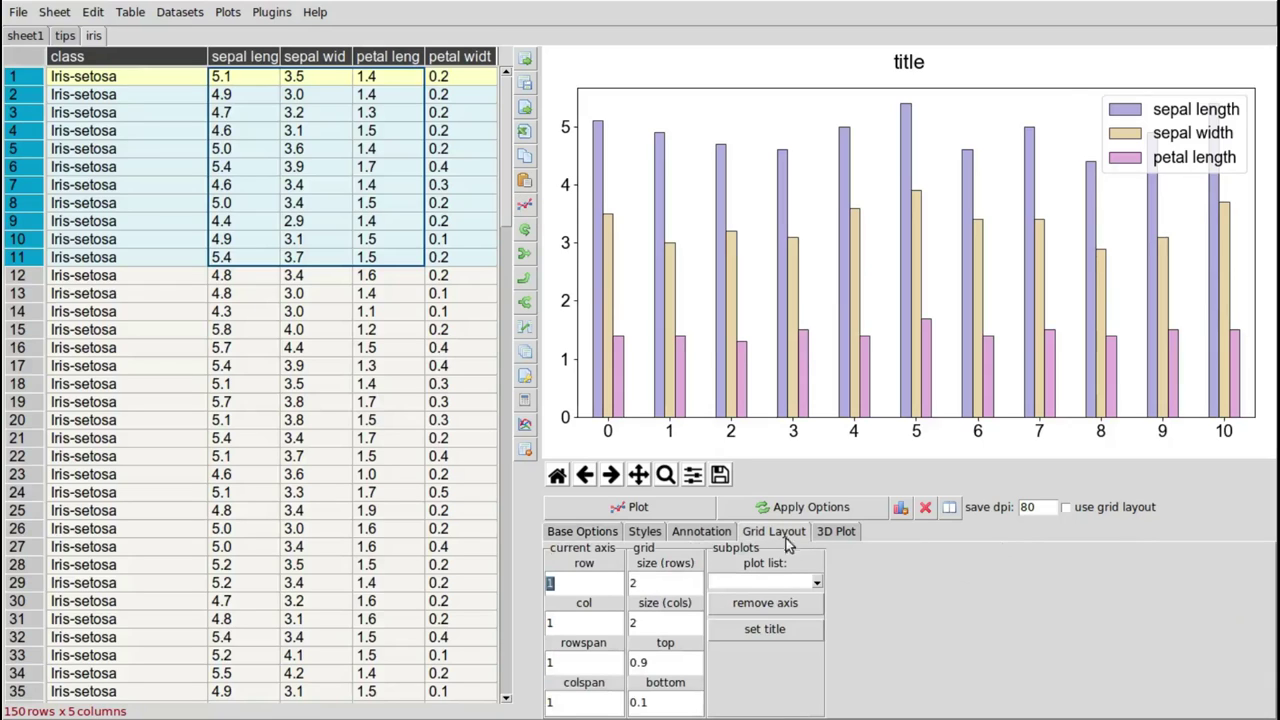
click(591, 584)
click(1068, 510)
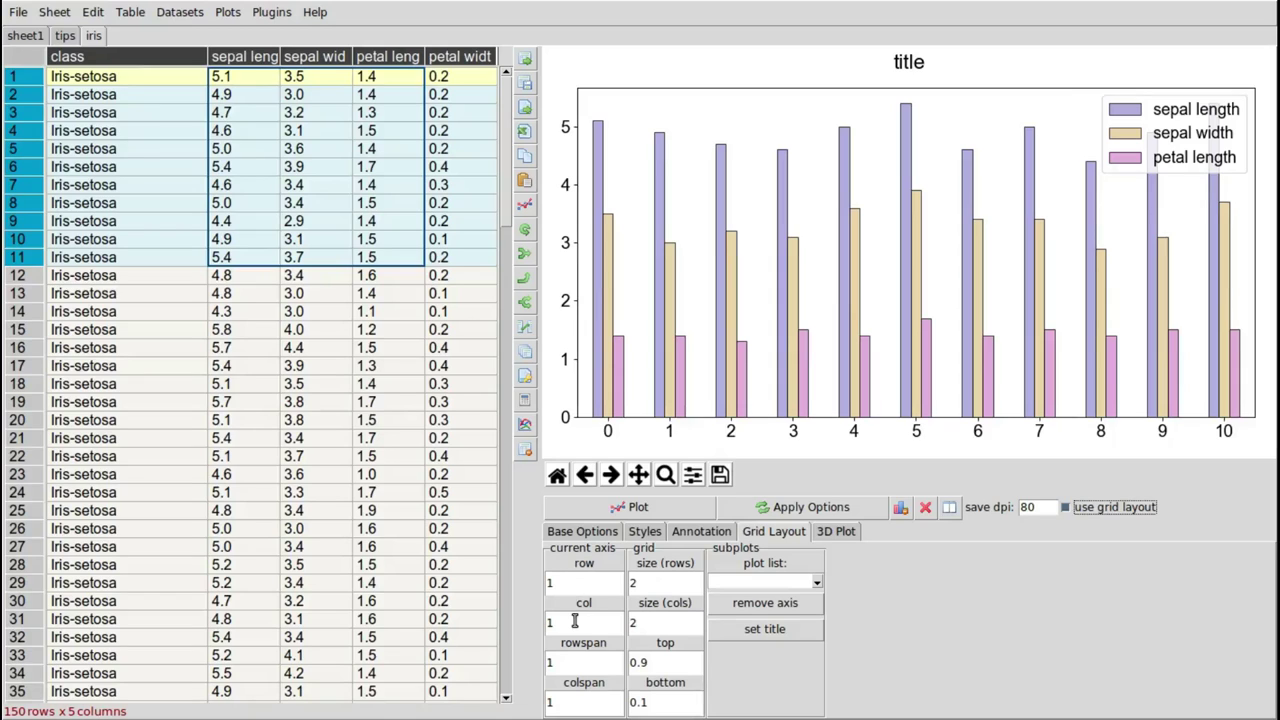
click(638, 508)
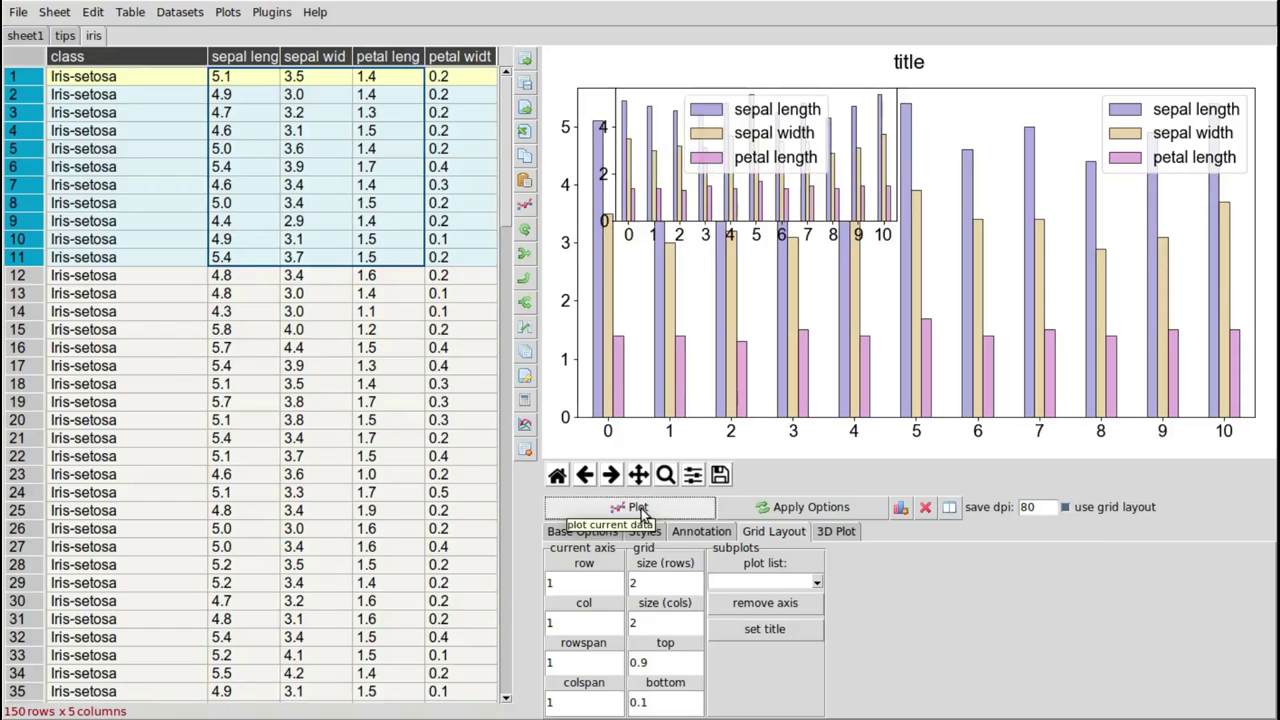
click(903, 508)
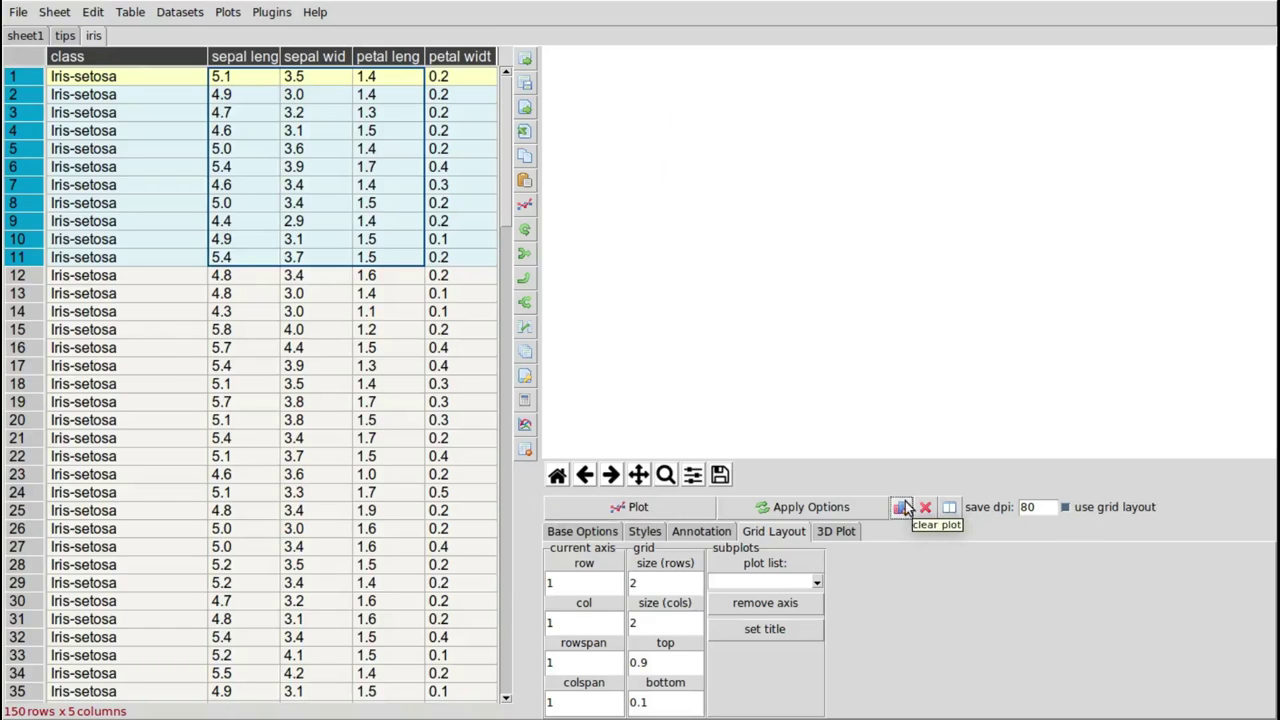
click(703, 512)
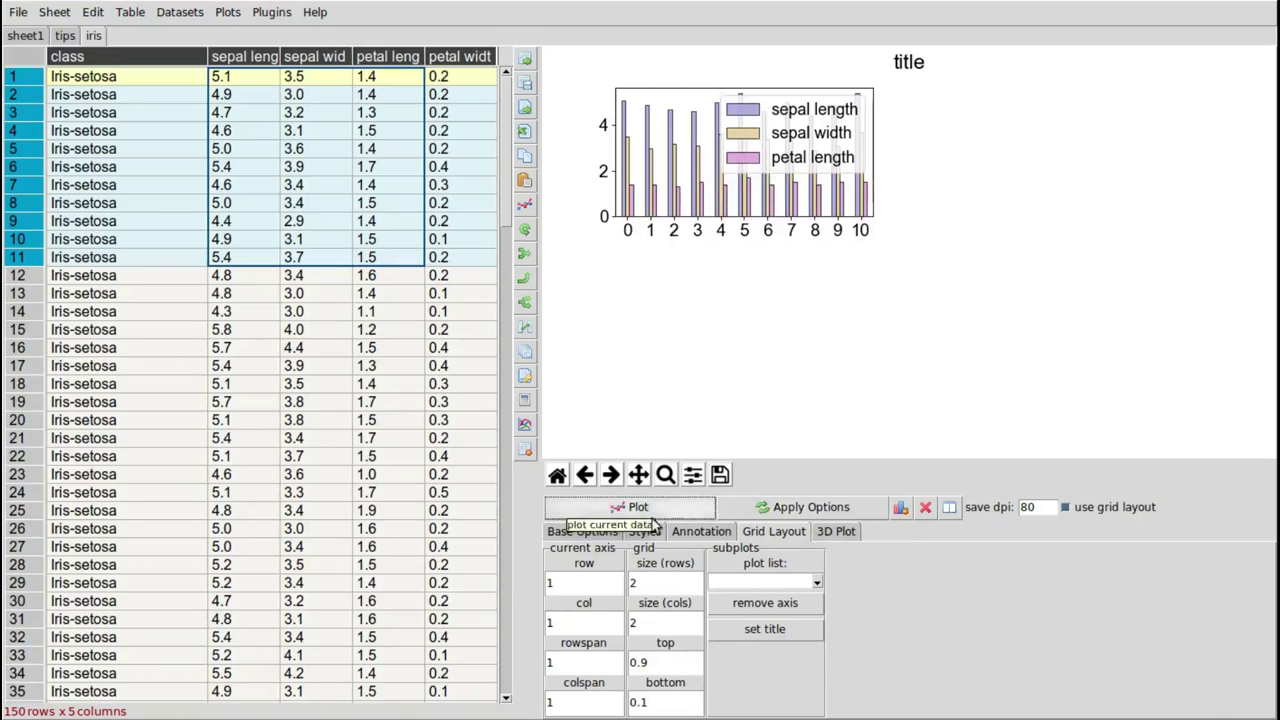
Set the font size to 10 and redraw the bar chart in the first grid cell.
click(582, 531)
drag(935, 596, 927, 596)
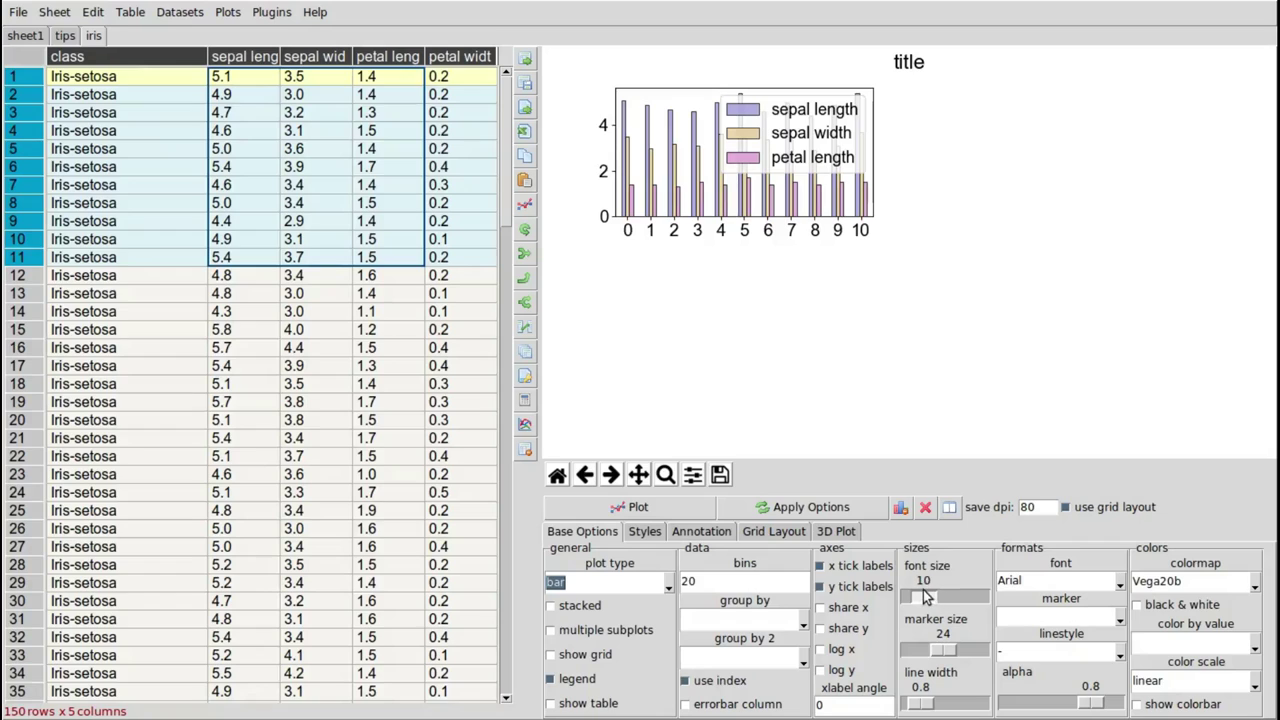
click(674, 507)
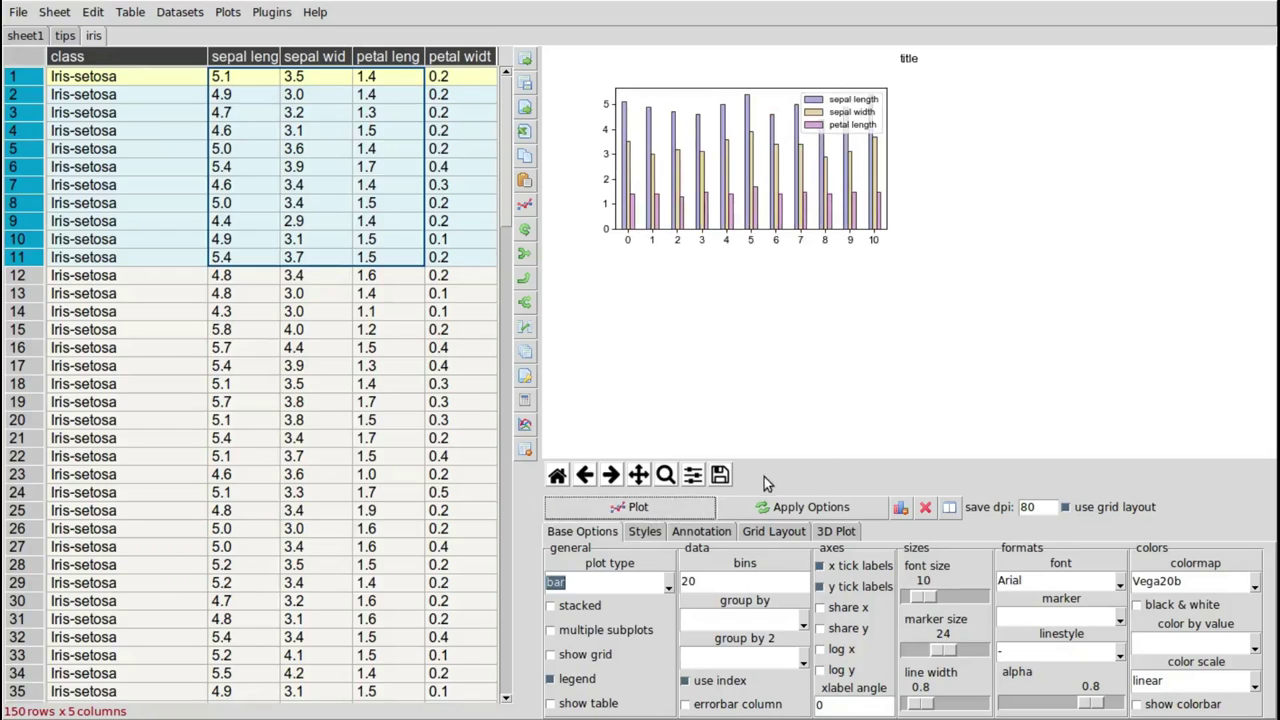
Plot the iris selection as a horizontal bar chart (barh) at row 1, column 2 of the grid.
click(769, 531)
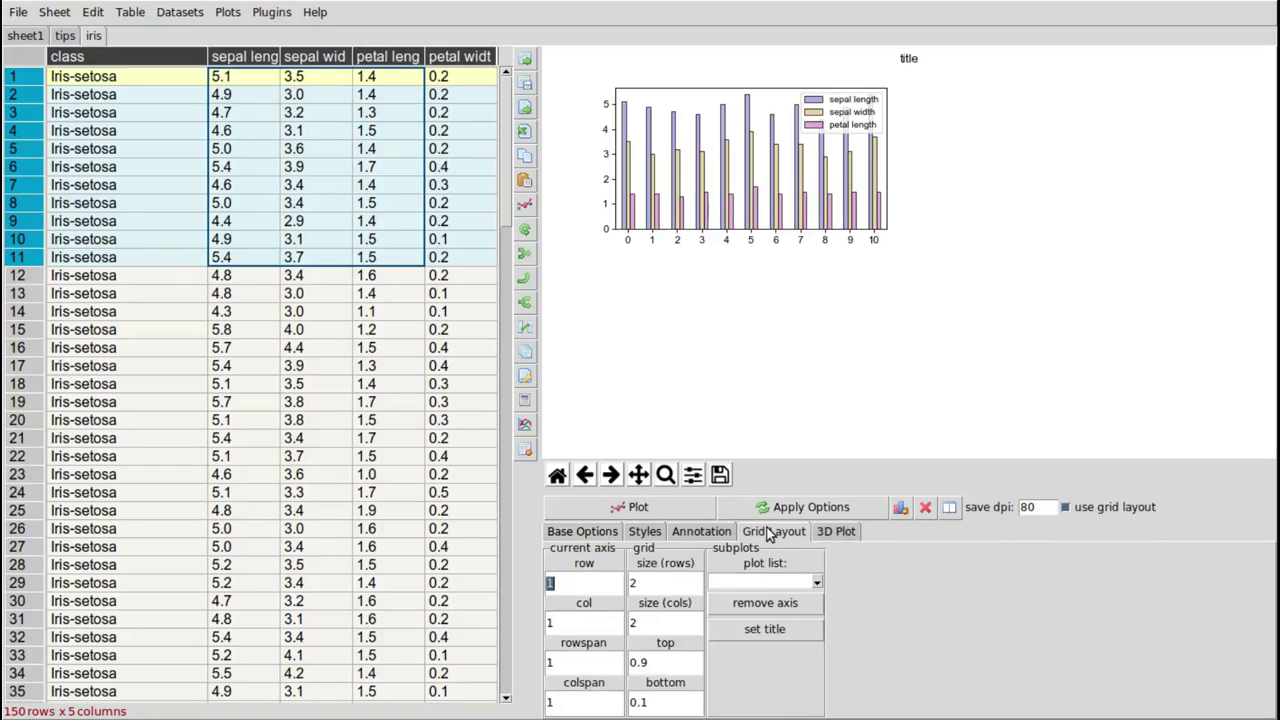
click(598, 588)
double_click(552, 581)
double_click(552, 622)
click(590, 532)
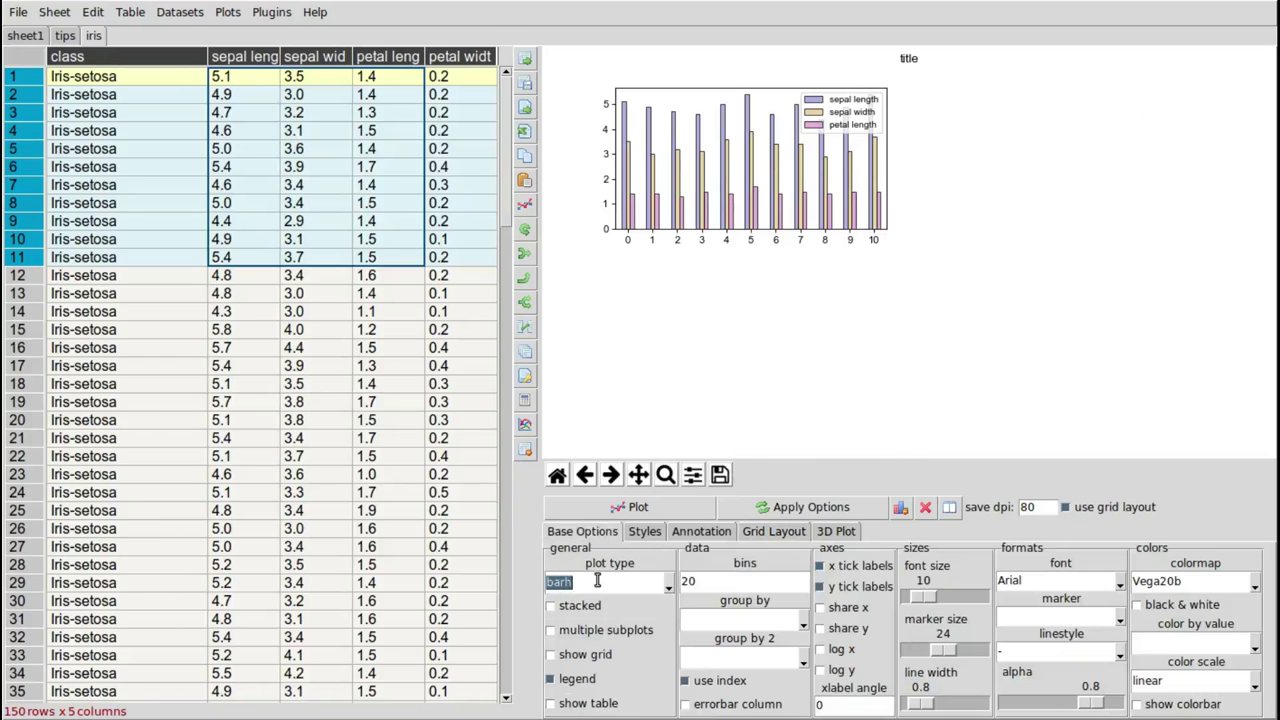
click(652, 510)
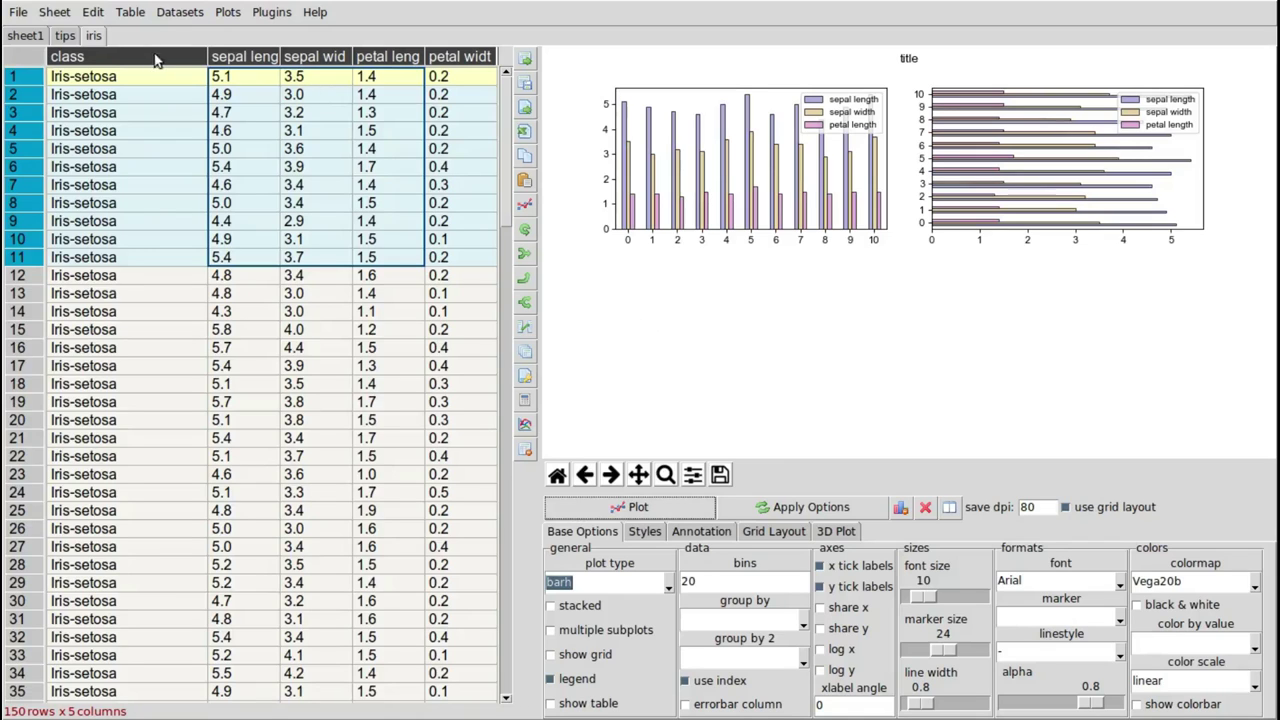
Clear the plot of the tips sheet and copy the whole tips table.
click(65, 36)
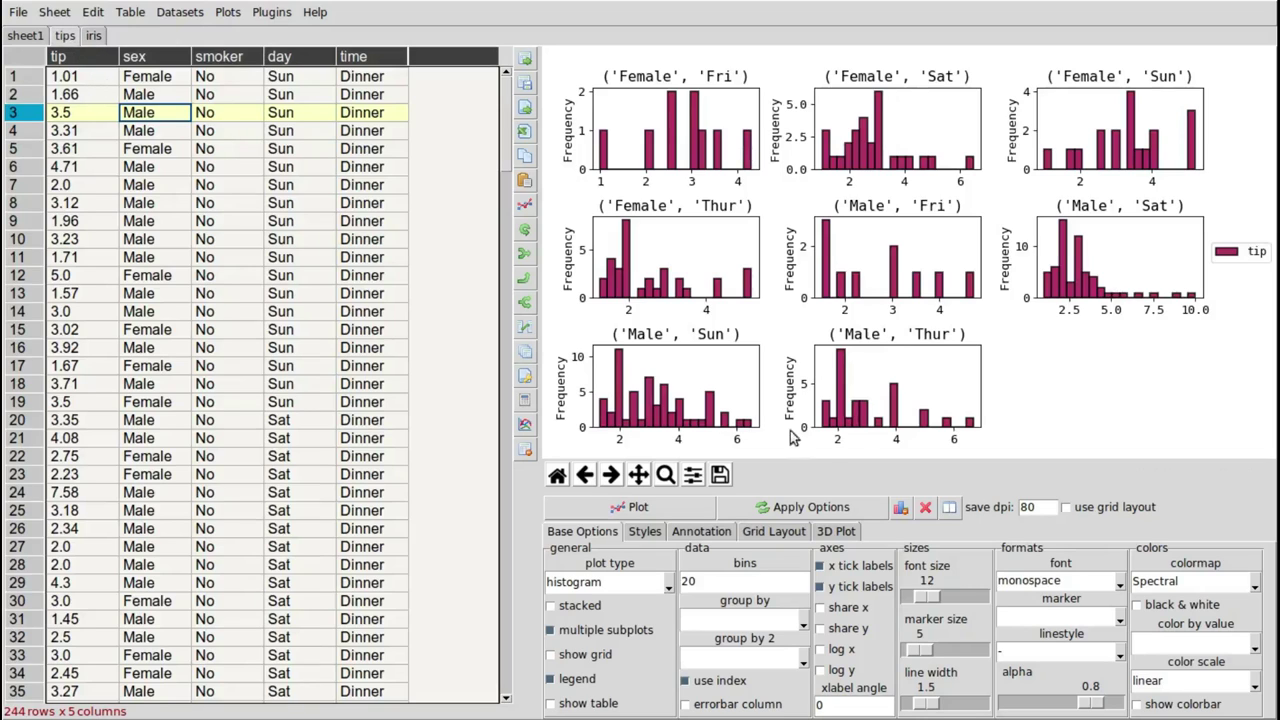
click(900, 507)
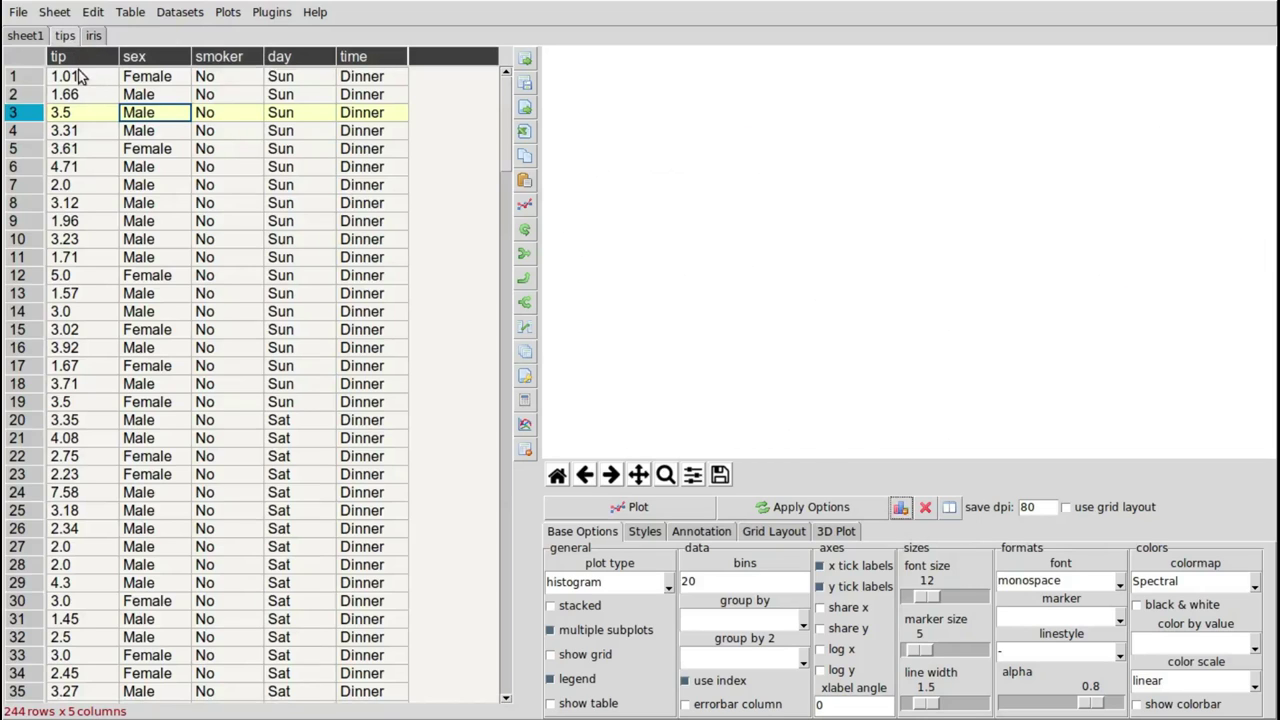
drag(84, 80, 108, 421)
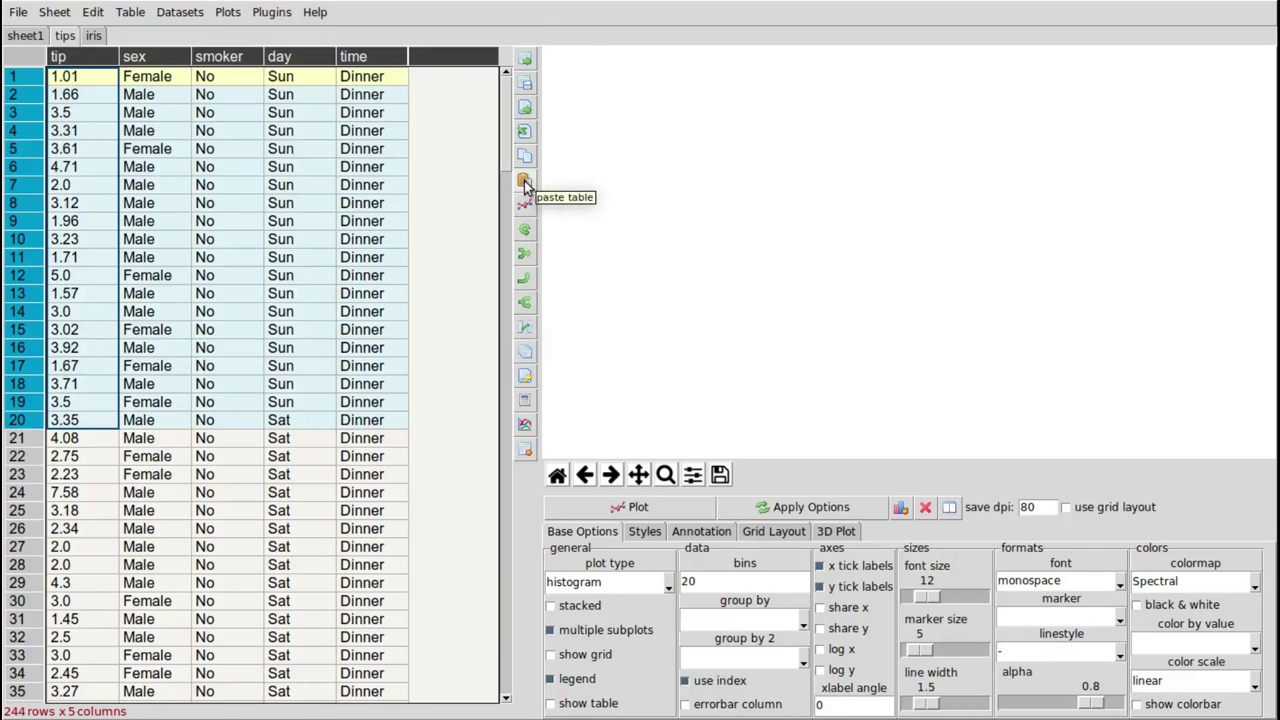
click(232, 167)
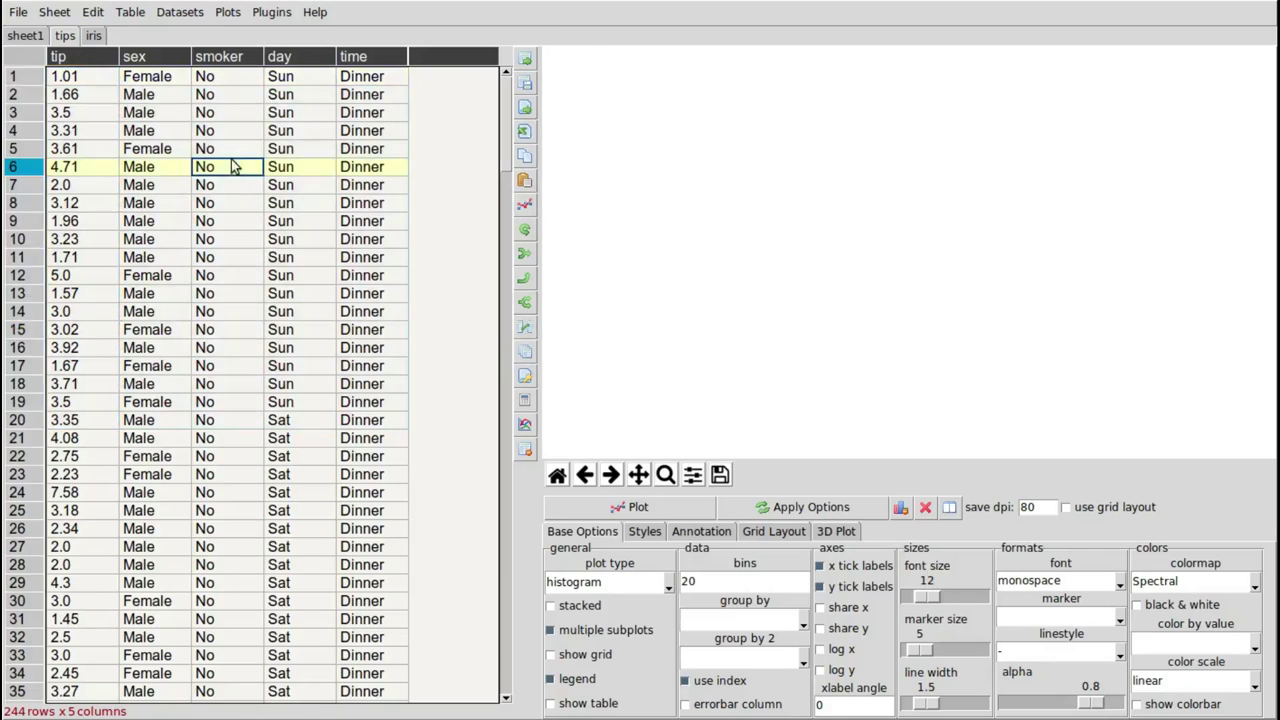
click(524, 157)
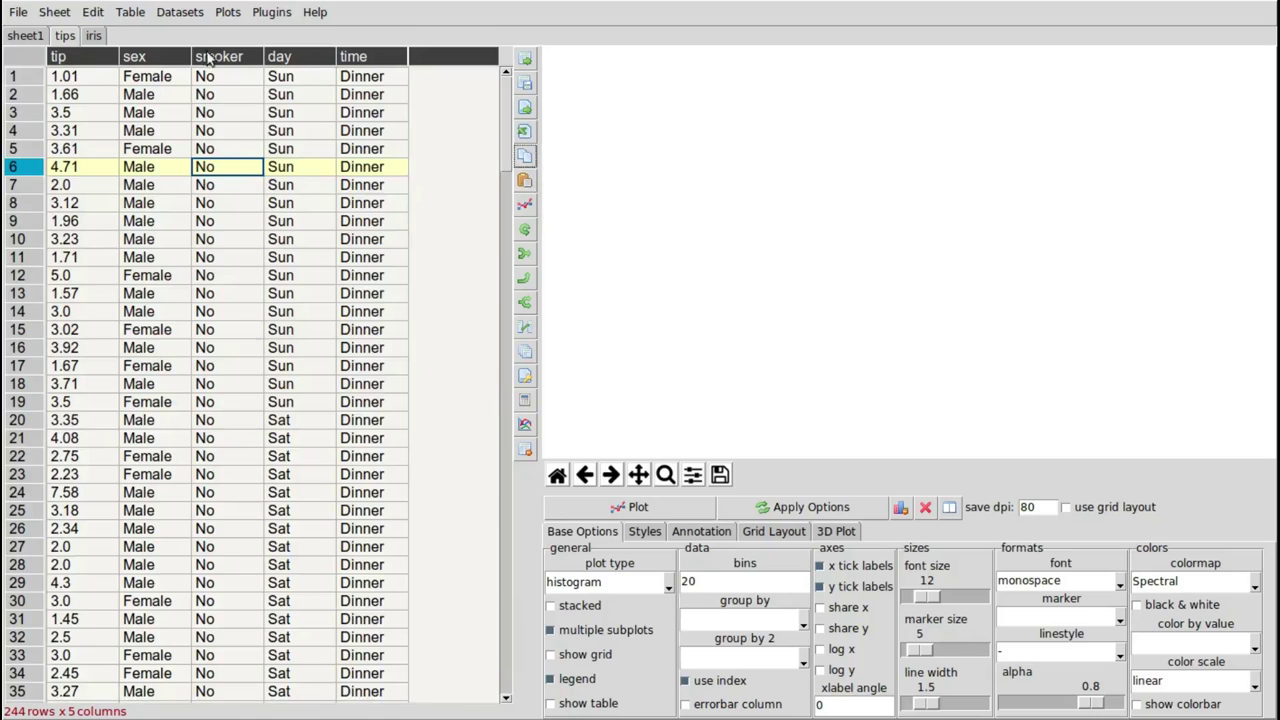
Create a sub-table from the iris selection and paste the copied tips table into it.
click(93, 35)
click(526, 353)
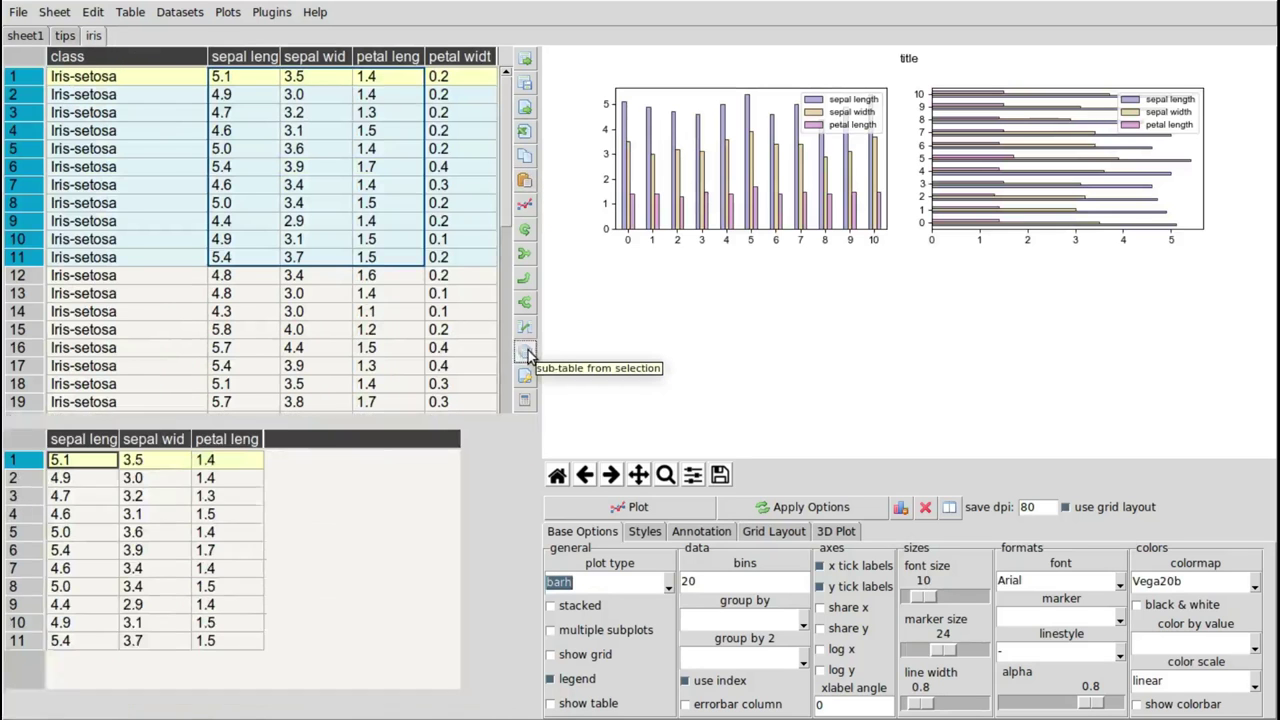
click(487, 577)
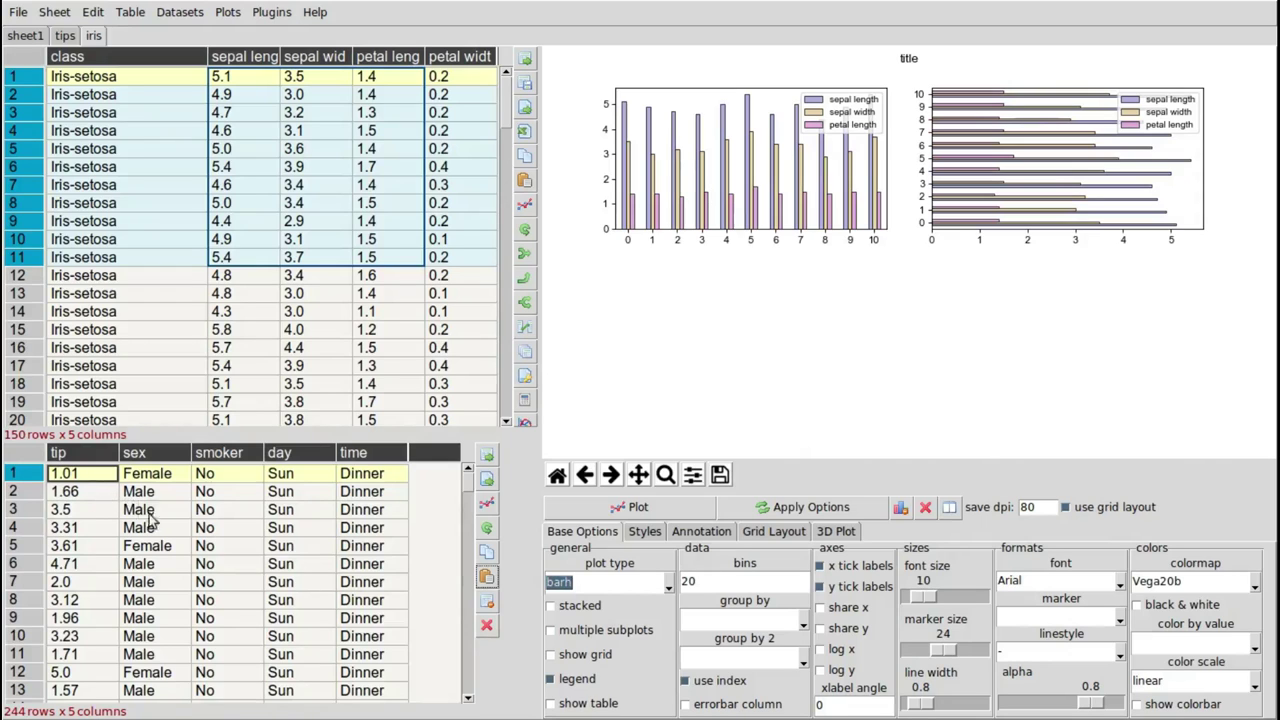
Plot the first 11 tip values of the sub-table as horizontal bars in the grid cell at row 1, column 2.
drag(100, 475, 97, 656)
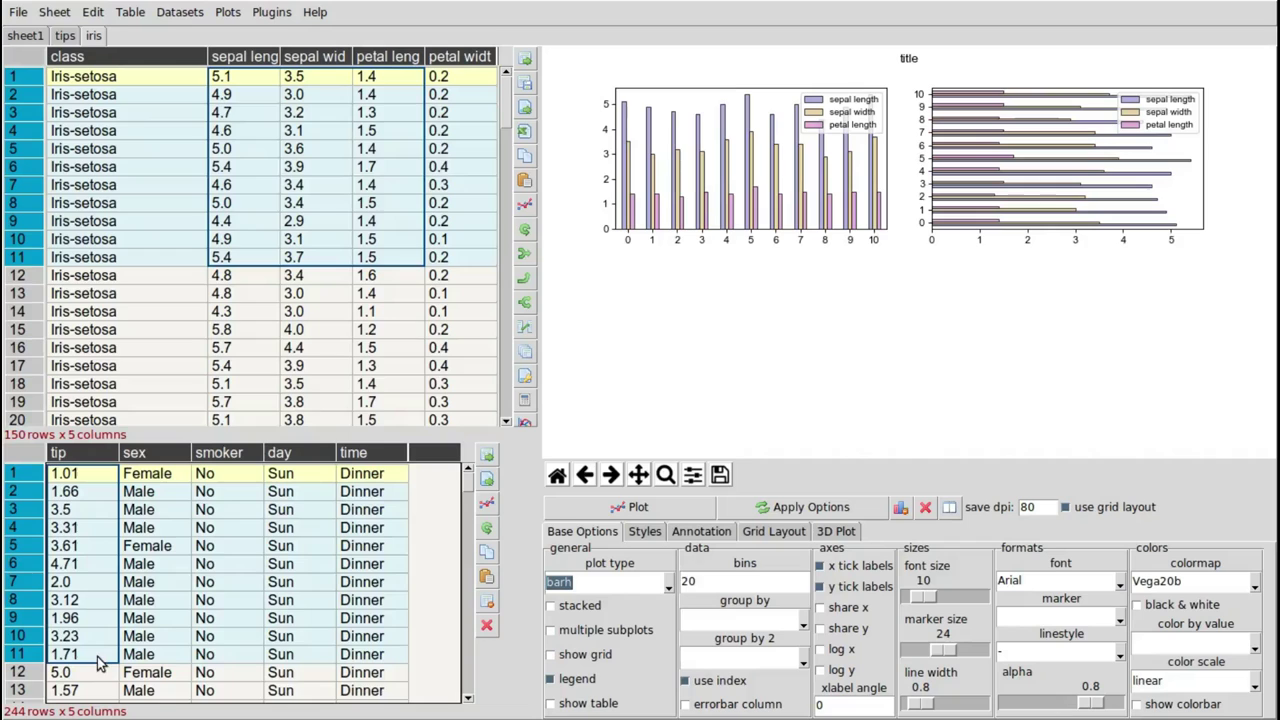
click(488, 505)
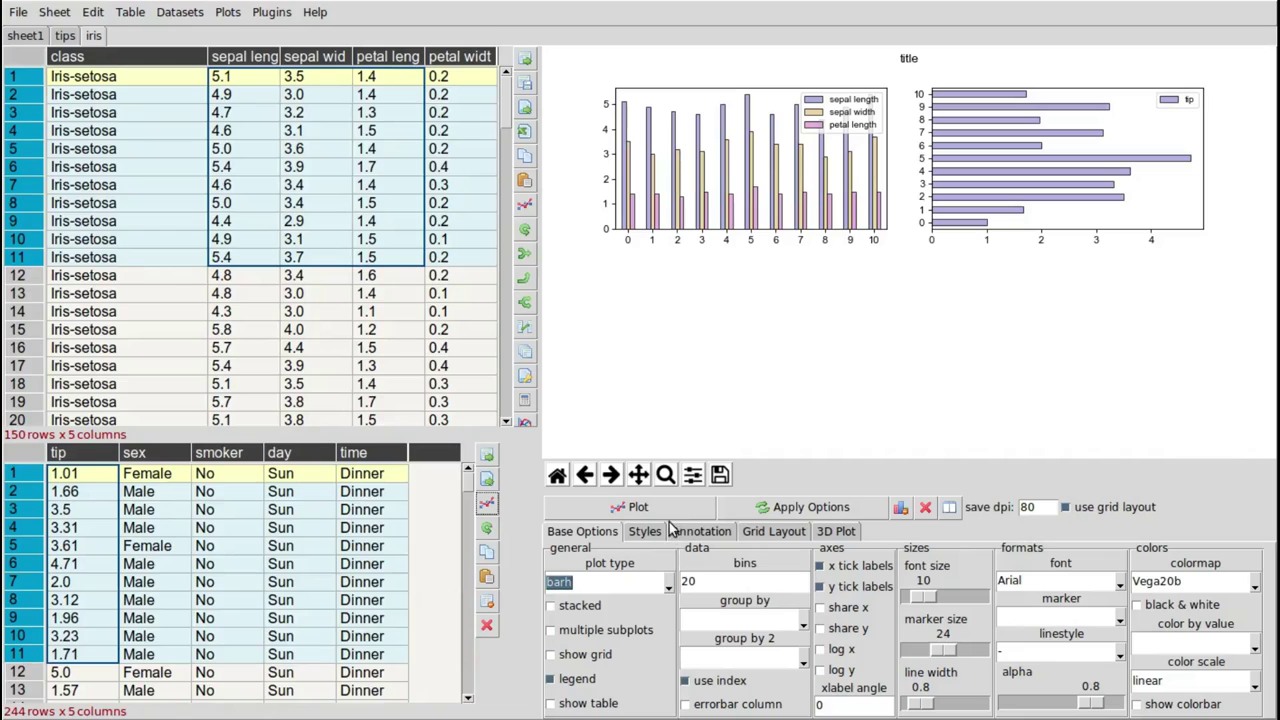
click(645, 531)
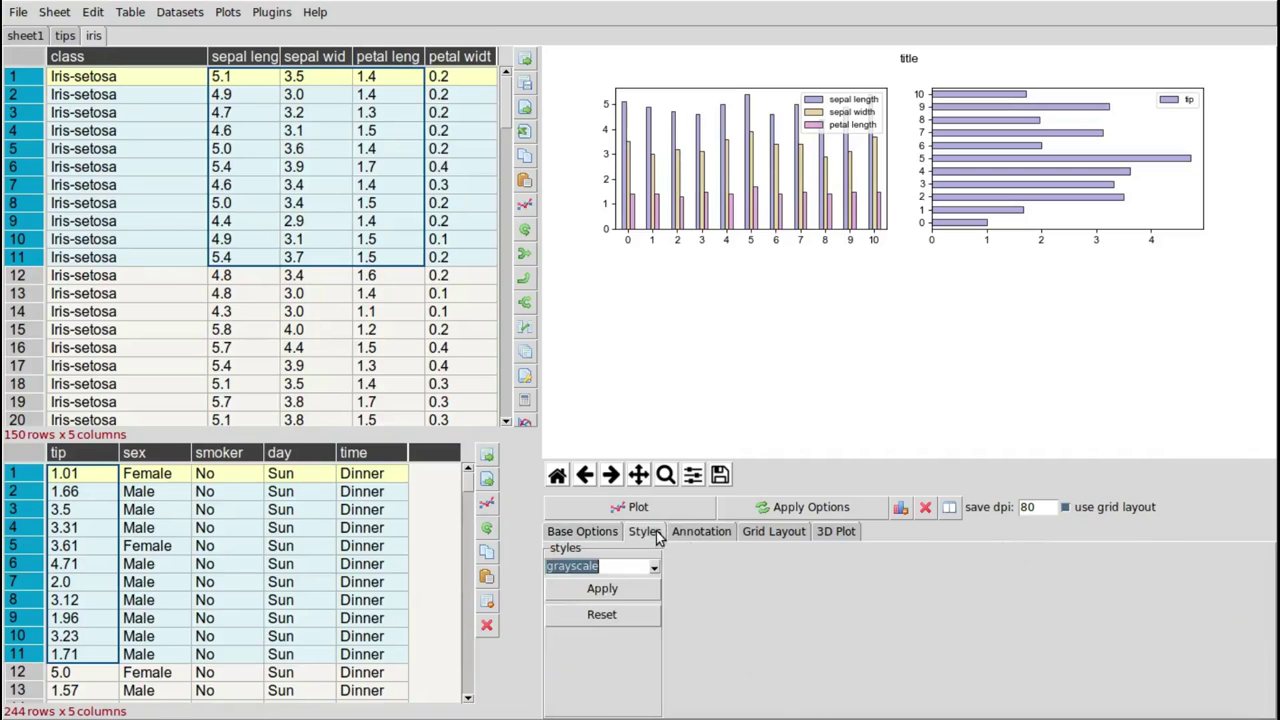
Plot the selected tip values as a vertical bar chart at row 2, column 1 of the grid with a column span of 2.
click(770, 534)
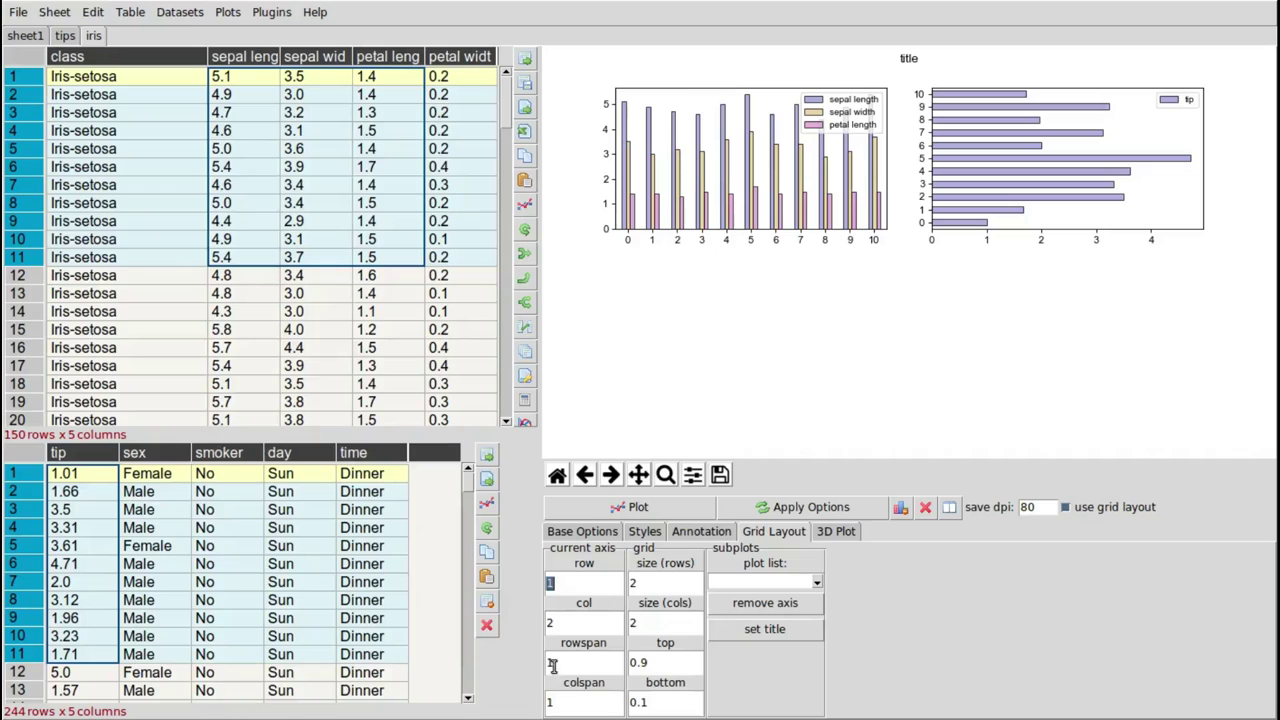
double_click(561, 702)
text(2)
double_click(558, 584)
double_click(549, 623)
click(572, 535)
scroll(610, 584, down, 3)
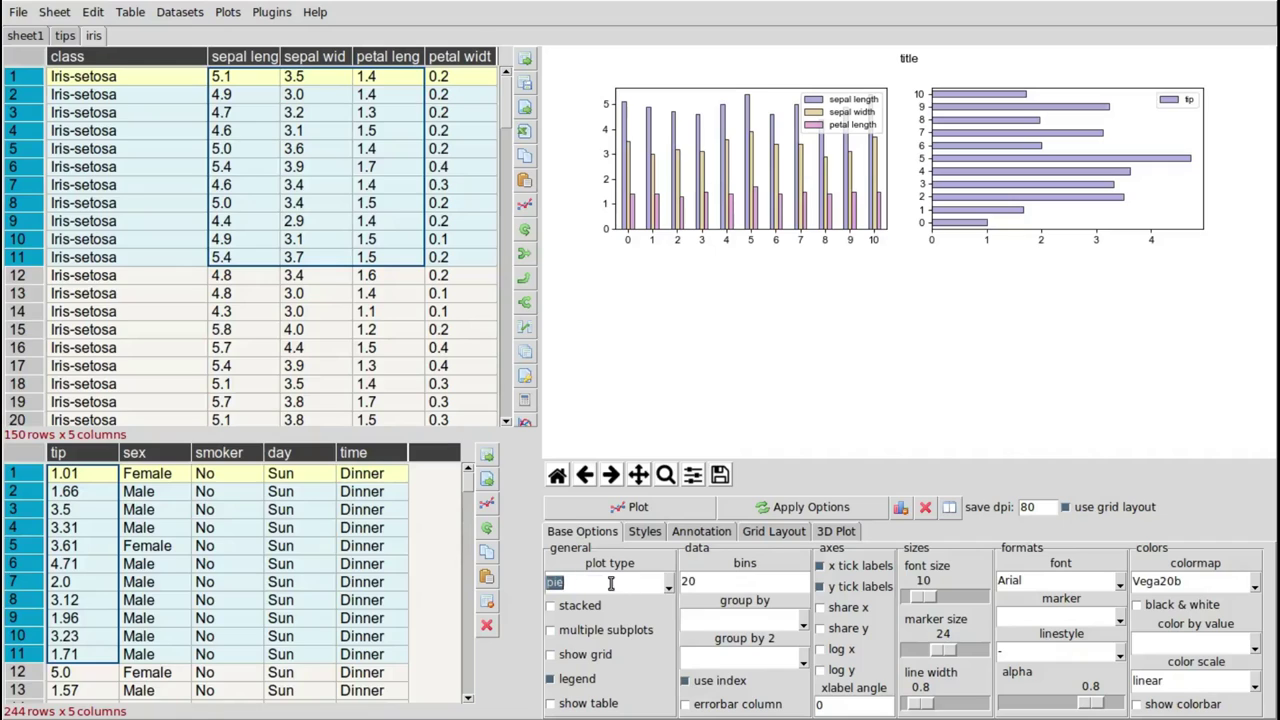
scroll(610, 584, down, 3)
scroll(610, 584, up, 6)
scroll(610, 584, up, 2)
scroll(610, 584, down, 1)
click(608, 507)
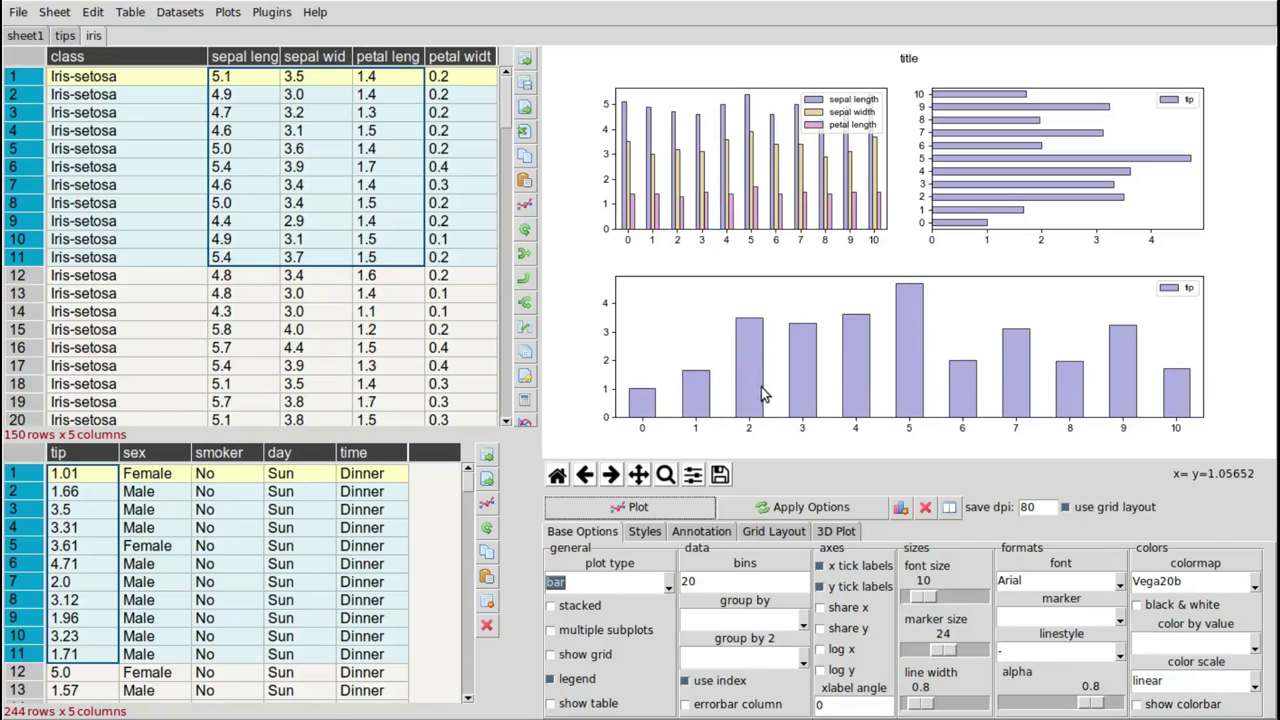
click(766, 532)
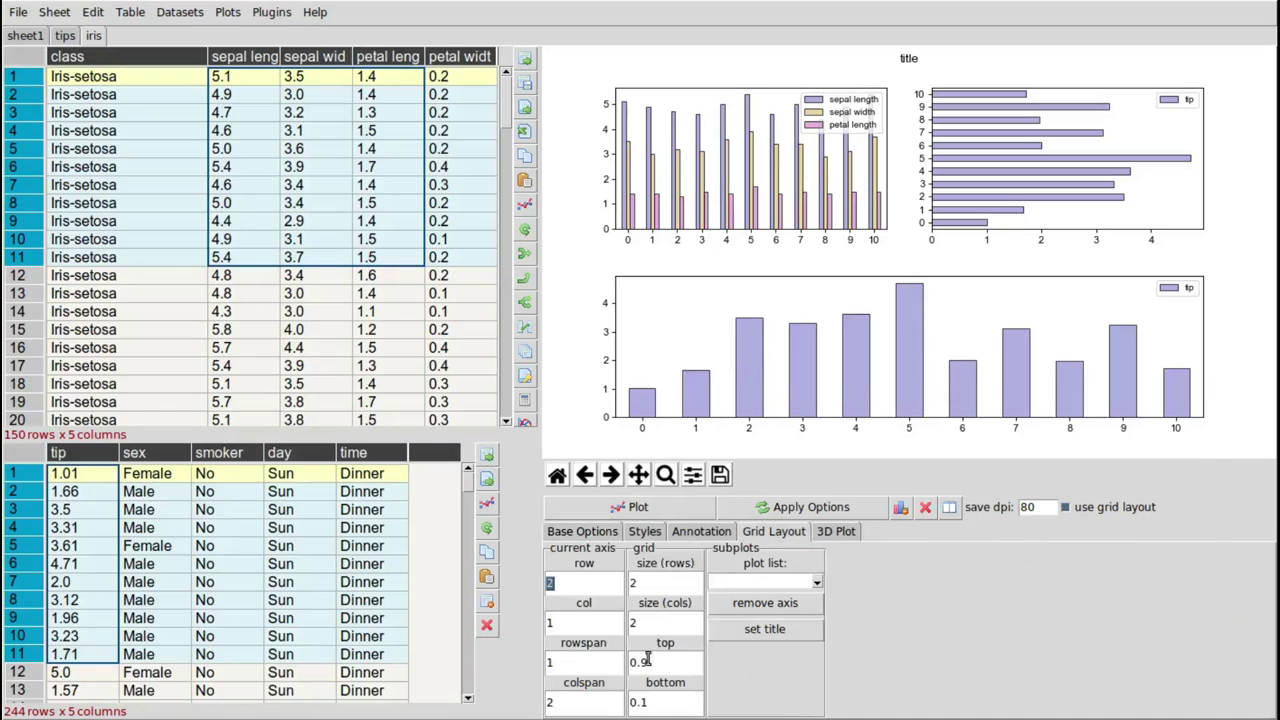
click(612, 530)
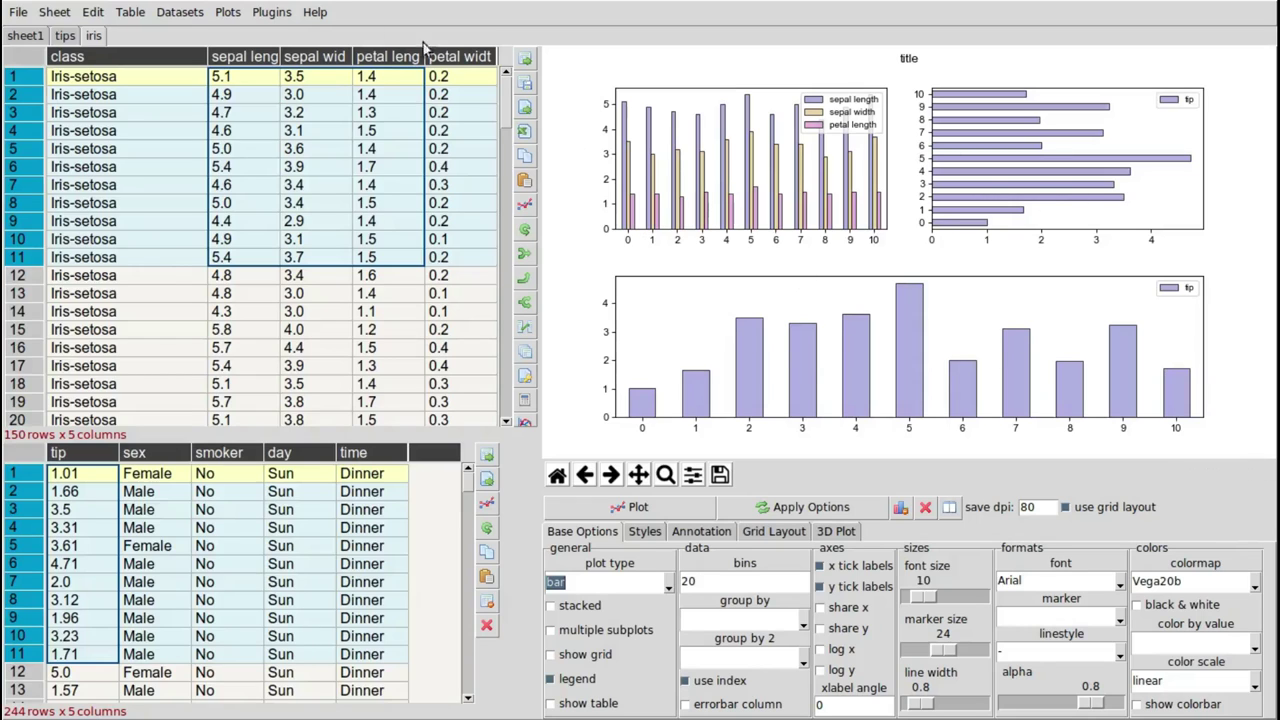
Store the current three-chart figure and try to reopen it from the stored plots.
click(272, 13)
mouse_move(228, 13)
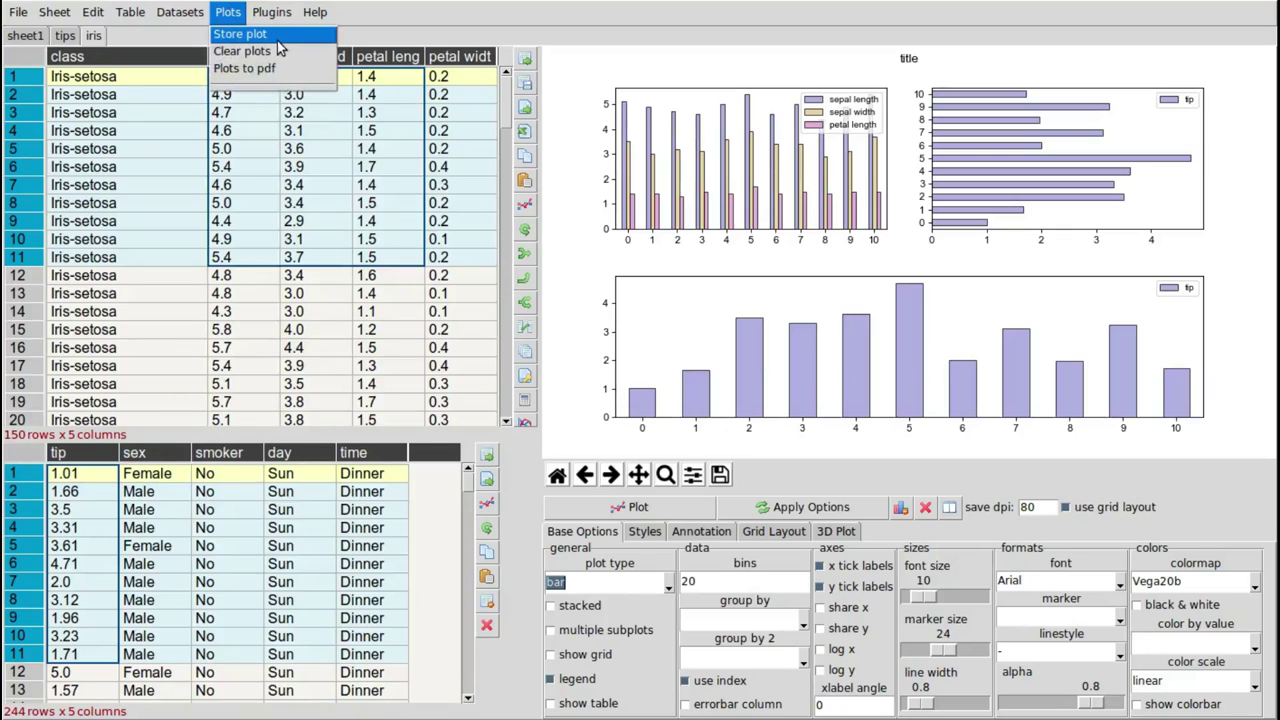
click(258, 34)
click(228, 12)
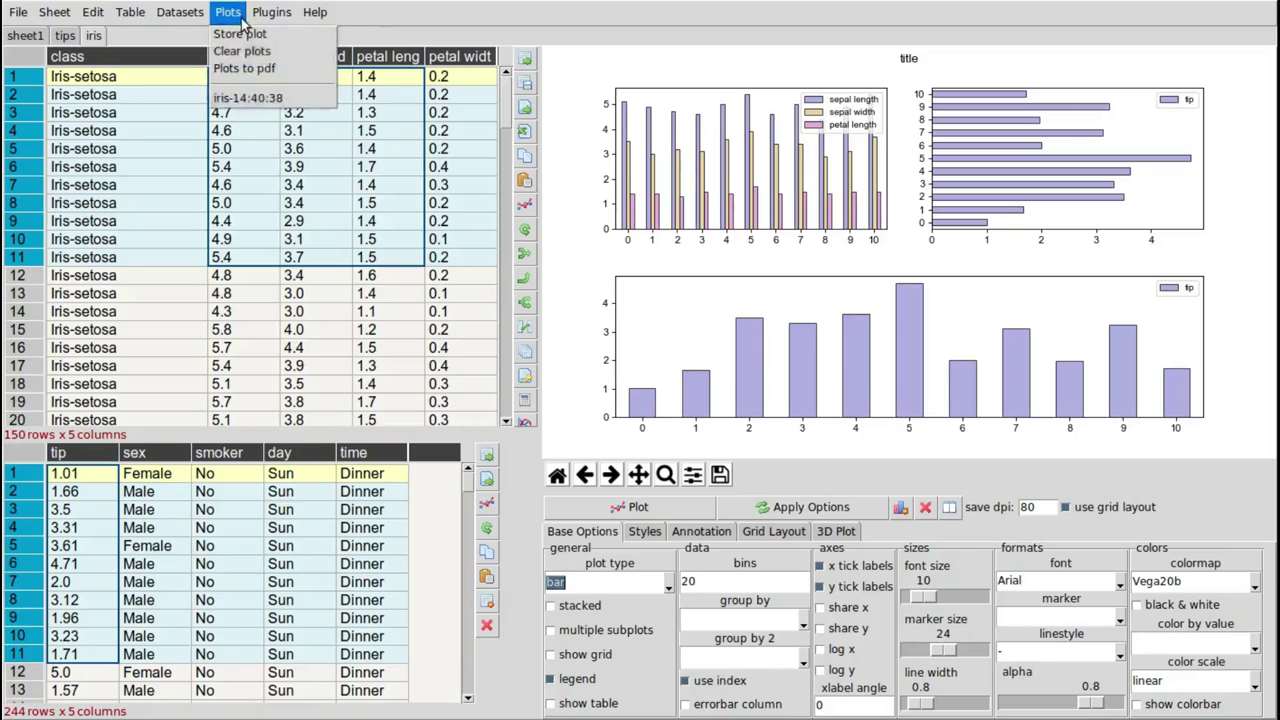
click(300, 100)
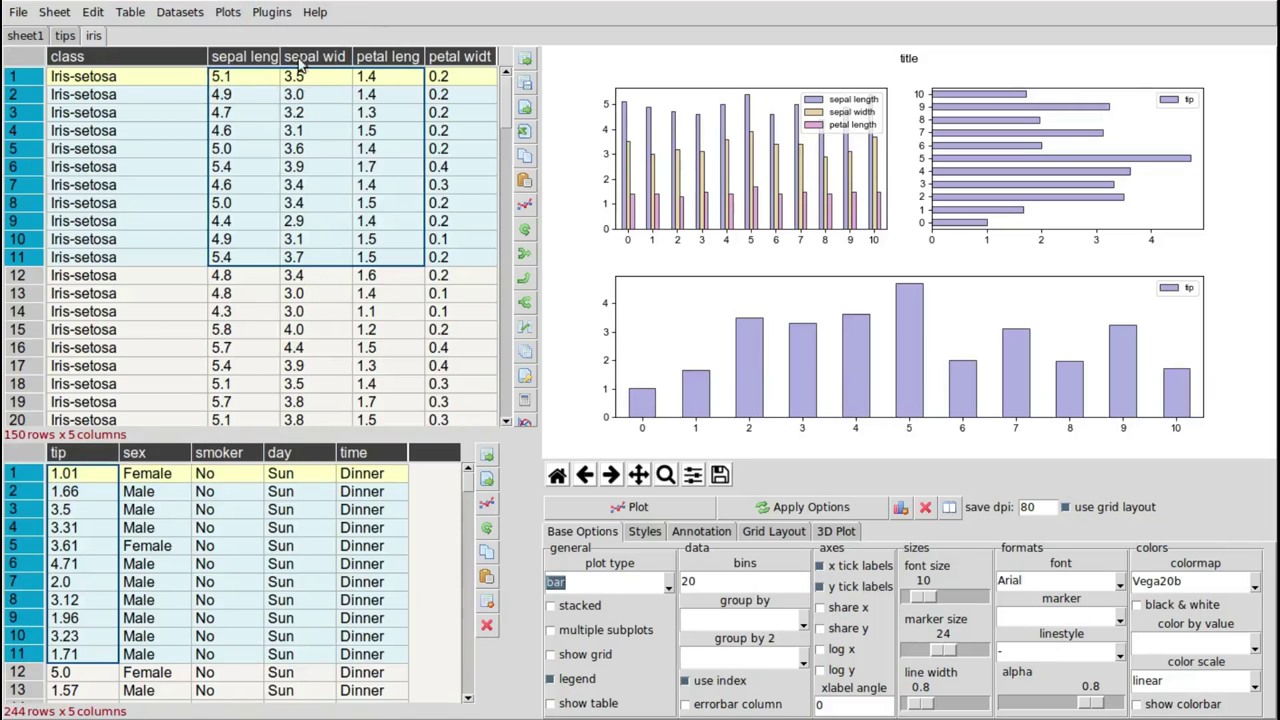
click(228, 12)
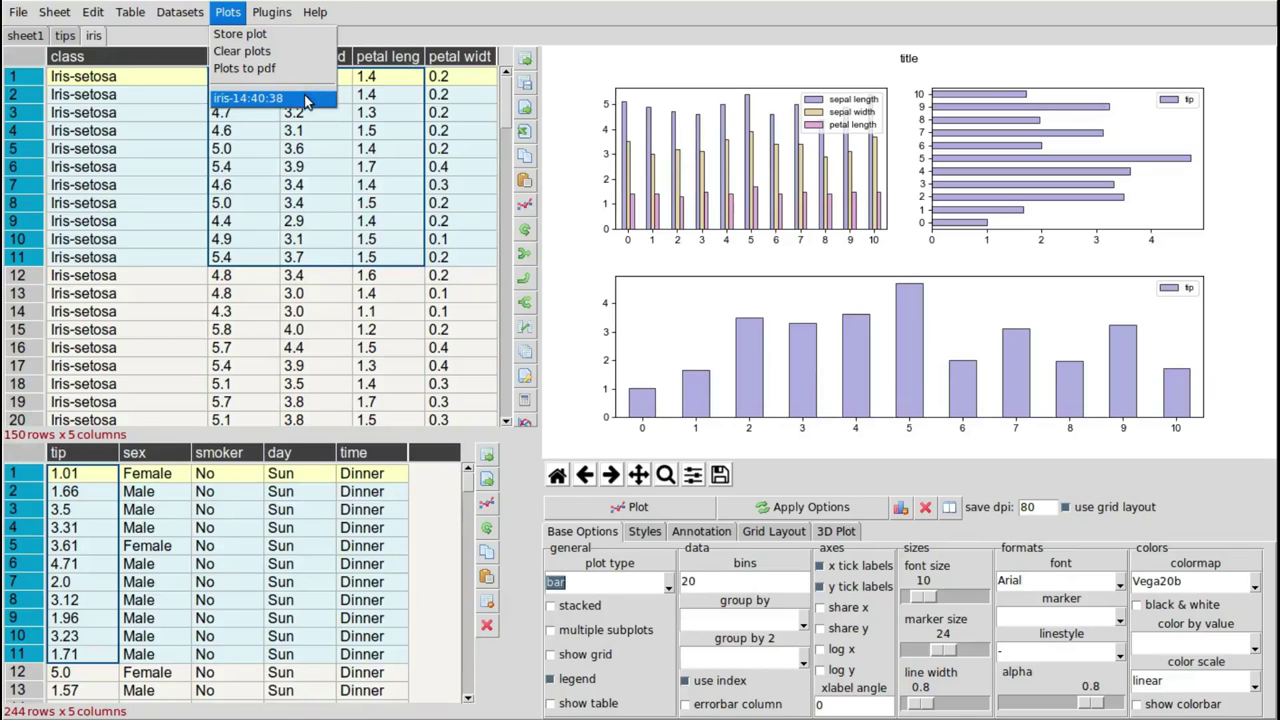
click(305, 100)
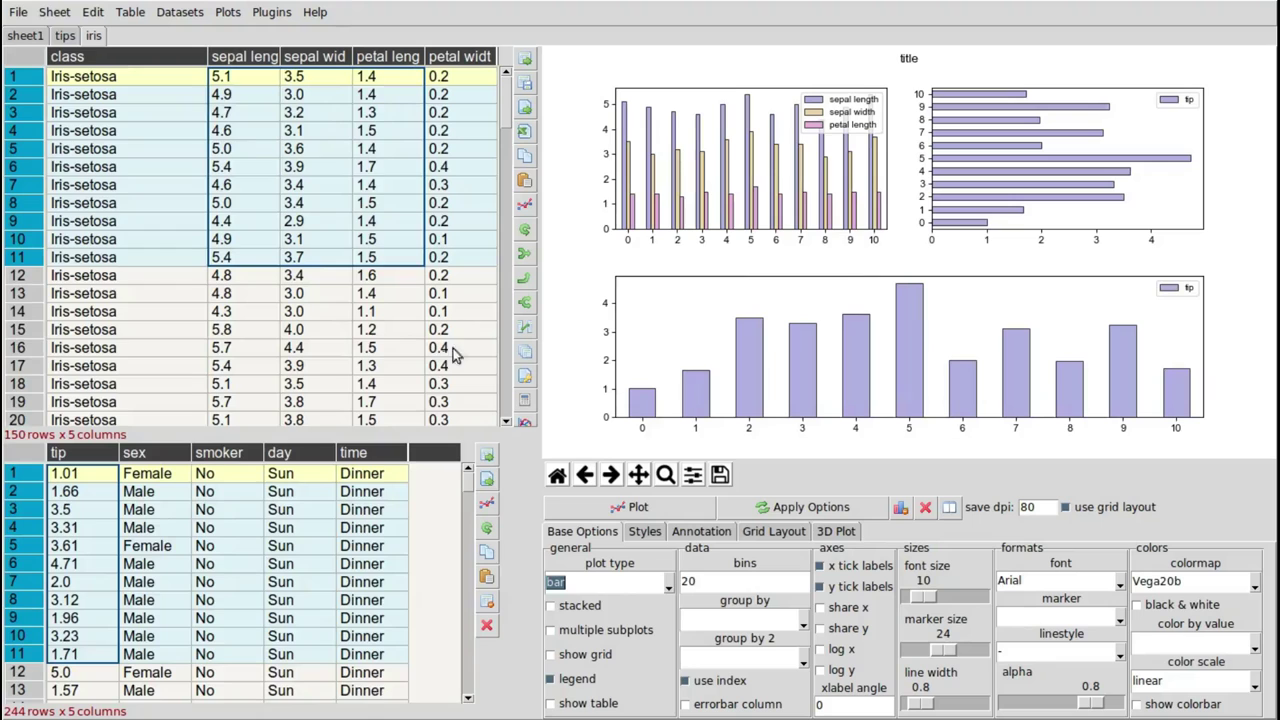
Remove the tips sub-table, and view the stored iris plot enlarged in its own window before closing that window.
click(486, 625)
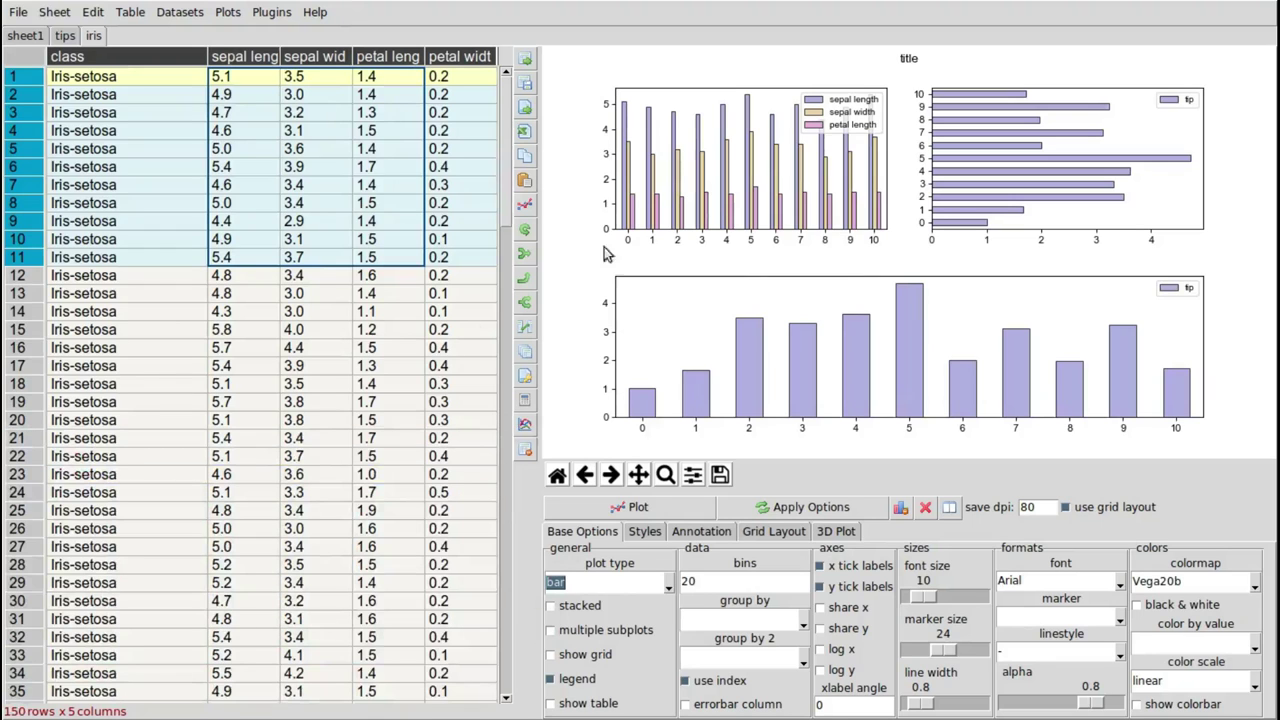
click(228, 12)
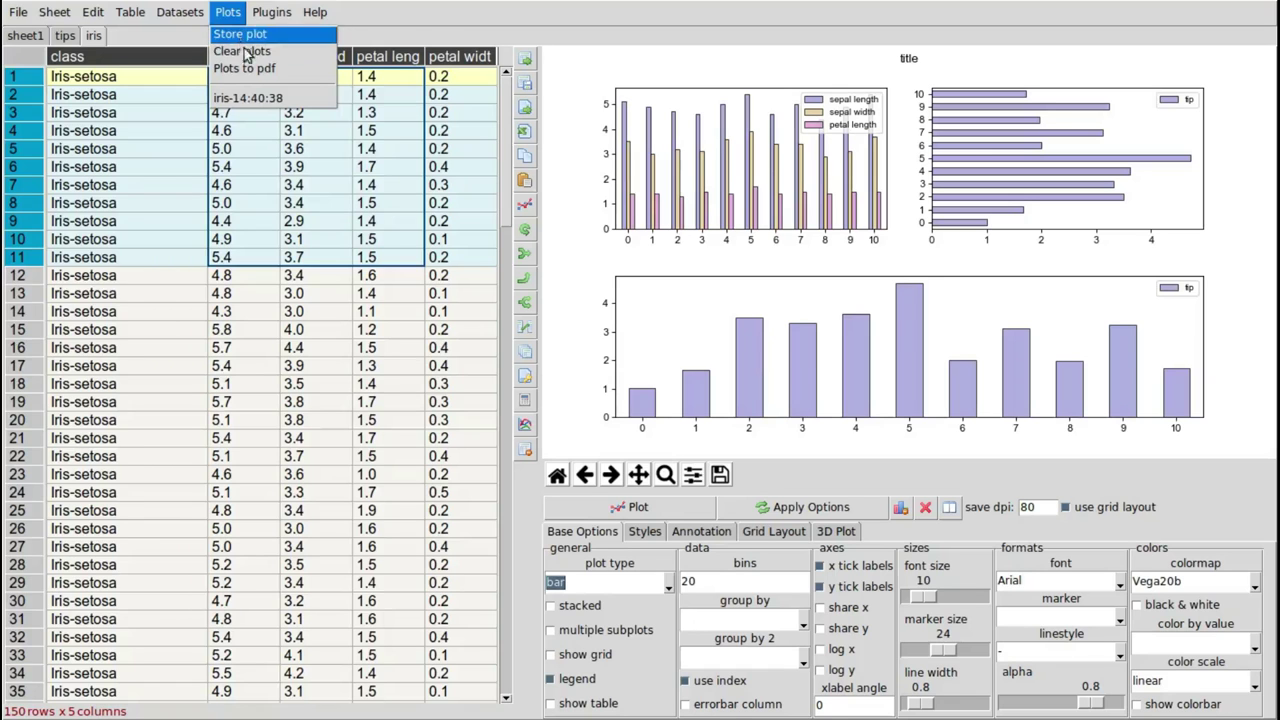
click(248, 98)
drag(272, 136, 703, 236)
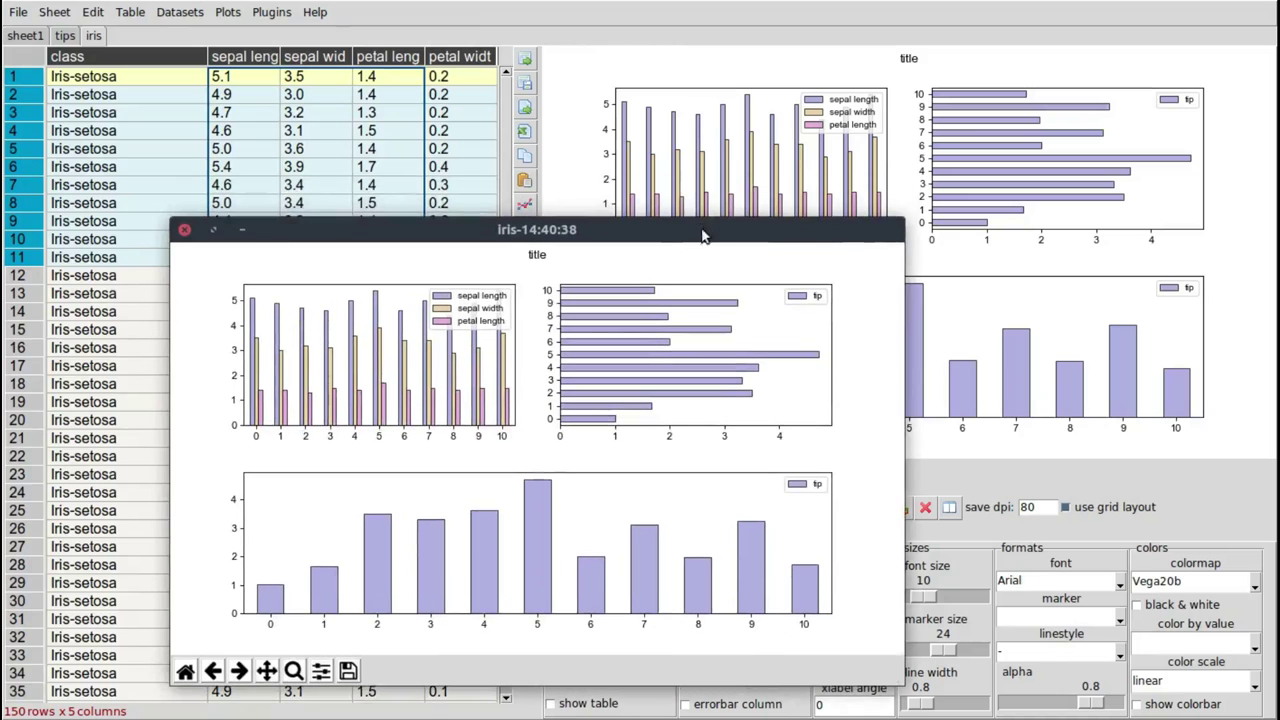
drag(903, 220, 1079, 55)
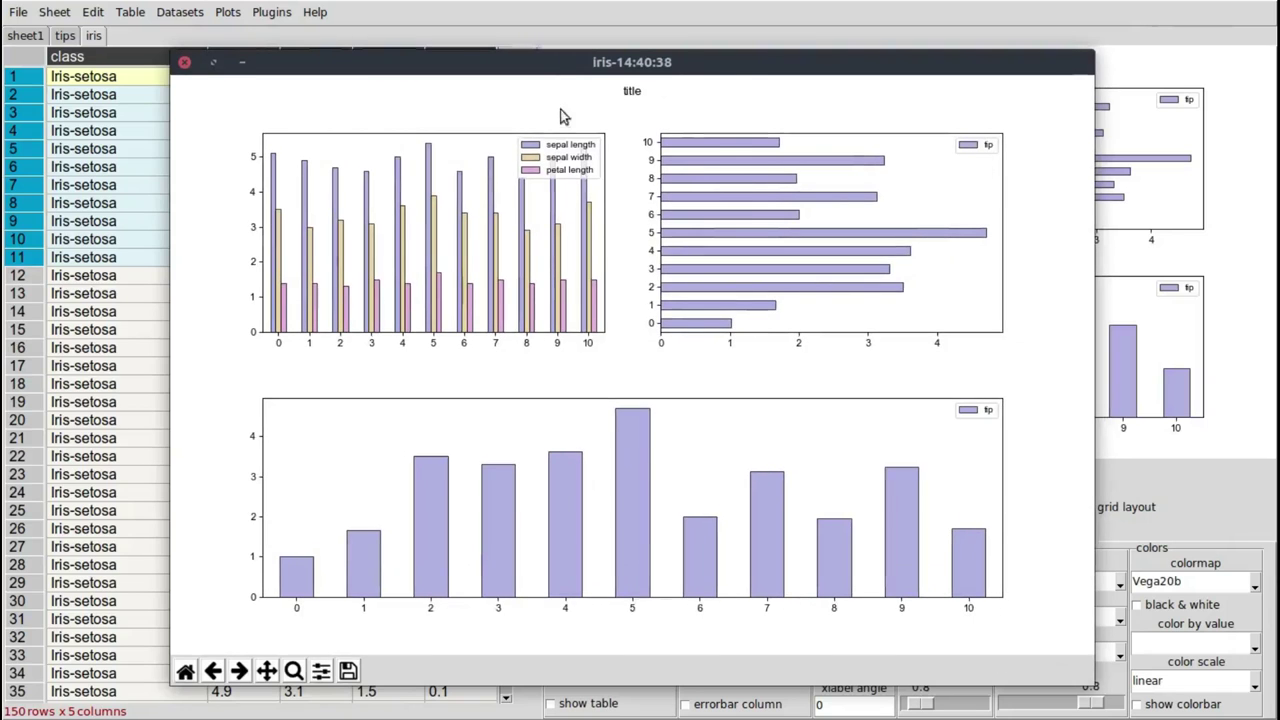
drag(578, 66, 660, 64)
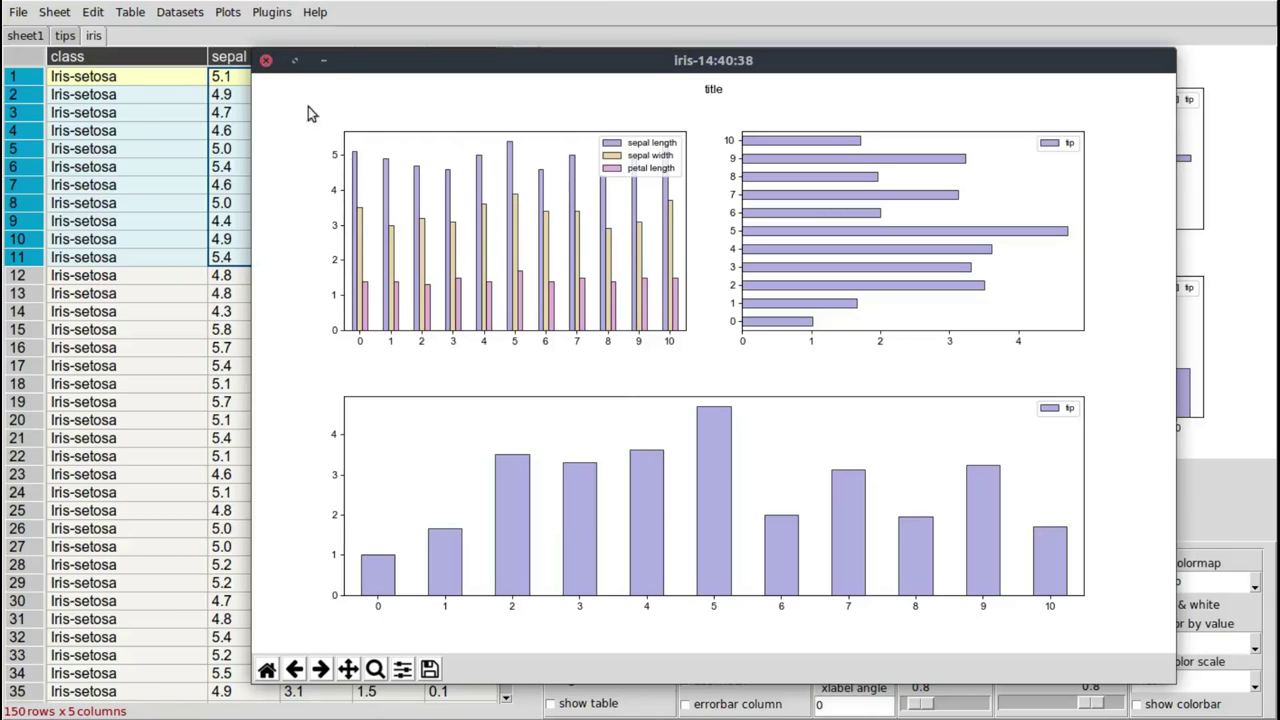
click(266, 60)
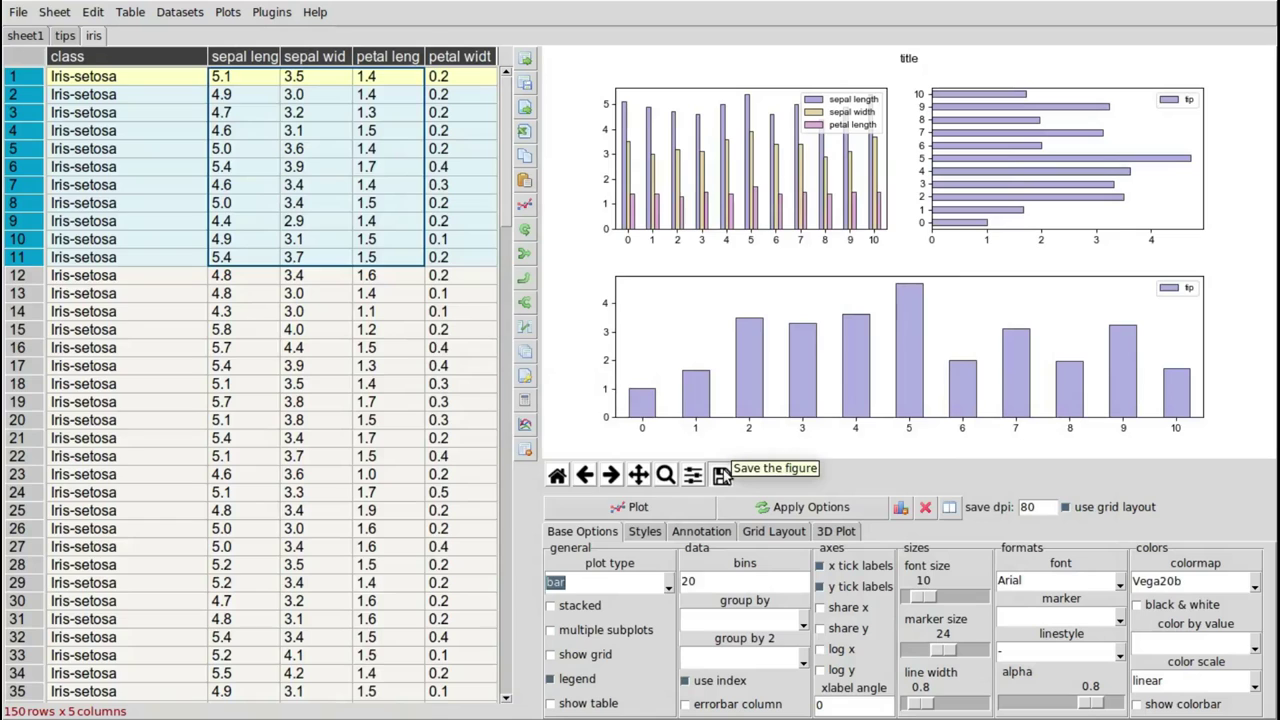
Open the dialog for saving the figure as a PNG image and cancel it.
click(721, 475)
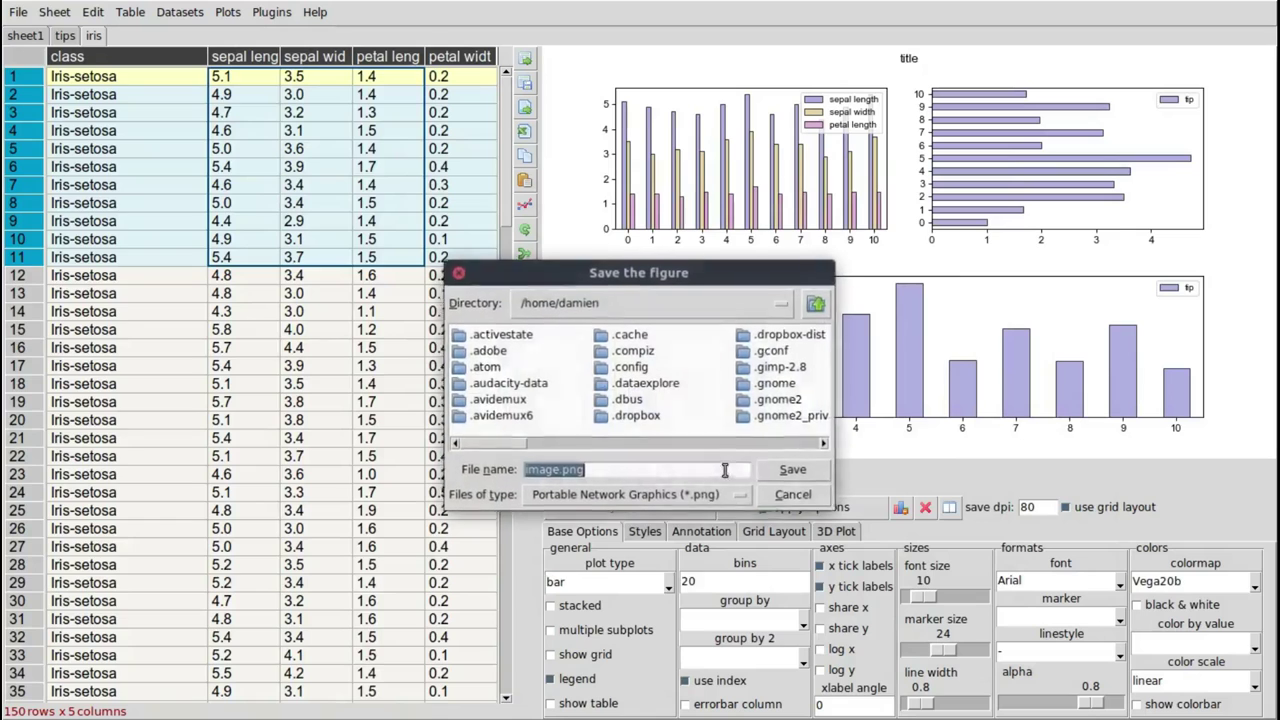
click(806, 503)
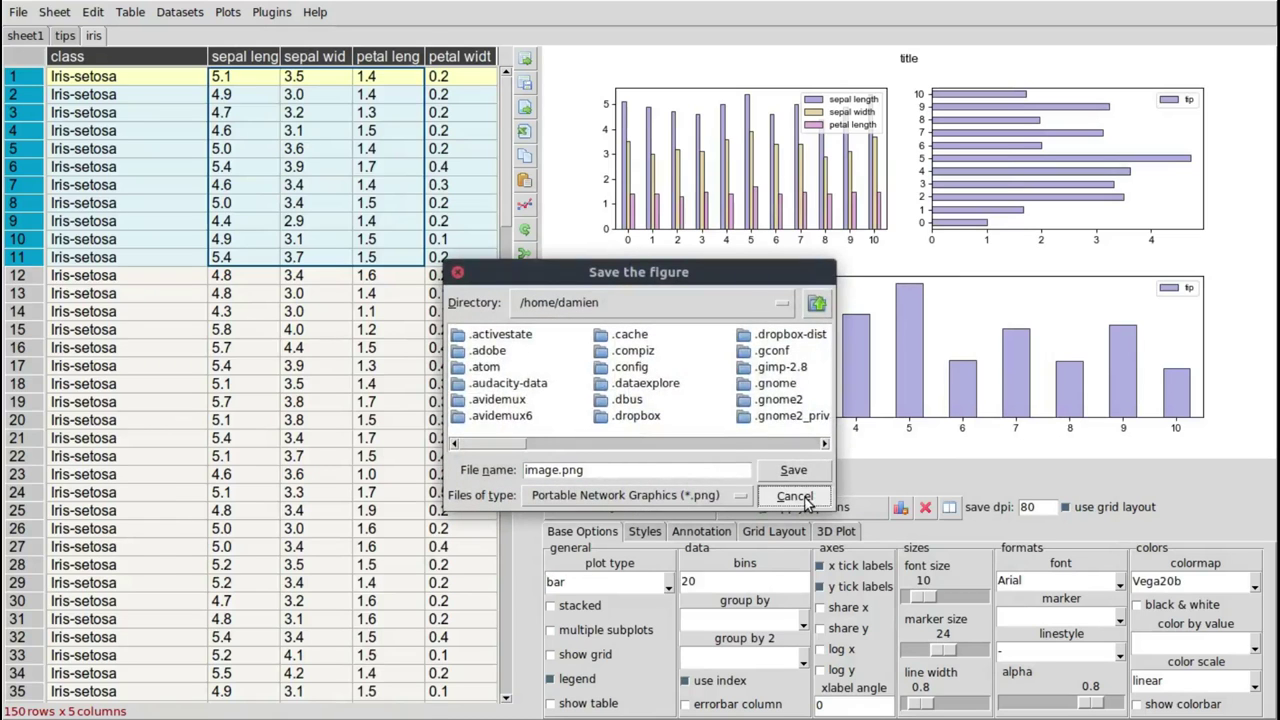